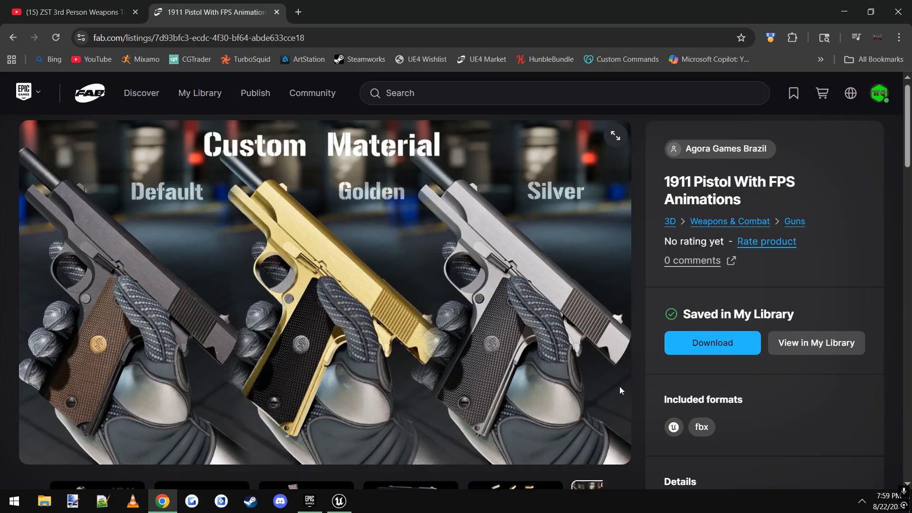
- Review the preview images and description of the 1911 Pistol With FPS Animations listing
{"action": "scroll", "coordinate": [448, 394], "scroll_direction": "down", "scroll_amount": 2}
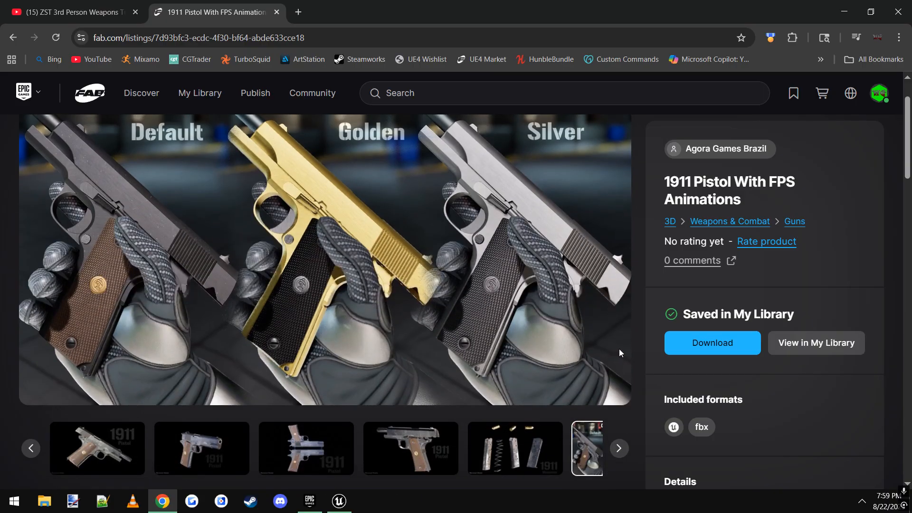
{"action": "scroll", "coordinate": [509, 387], "scroll_direction": "down", "scroll_amount": 4}
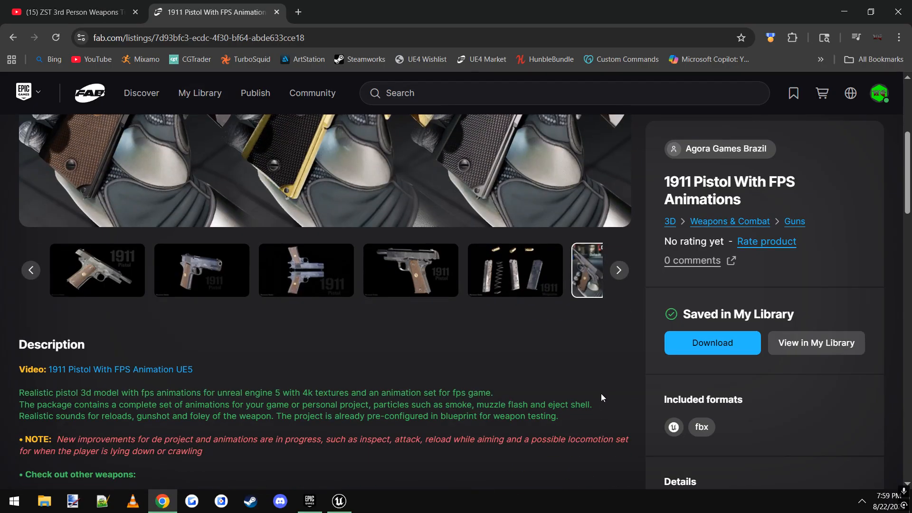
{"action": "scroll", "coordinate": [585, 390], "scroll_direction": "down", "scroll_amount": 2}
{"action": "scroll", "coordinate": [475, 428], "scroll_direction": "up", "scroll_amount": 3}
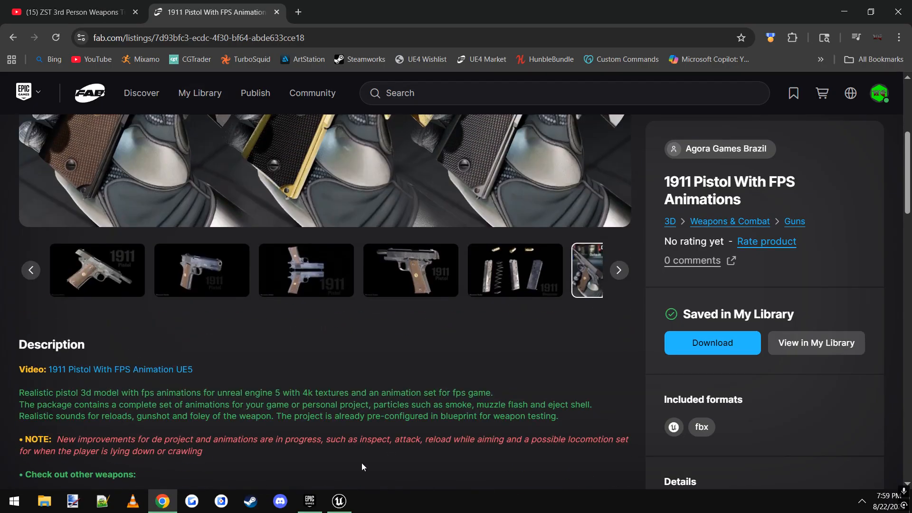
- Switch to Unreal Editor and play-test the Arena01 level by aiming, firing and reloading the 1911 pistol in first person
{"action": "left_click", "coordinate": [338, 508]}
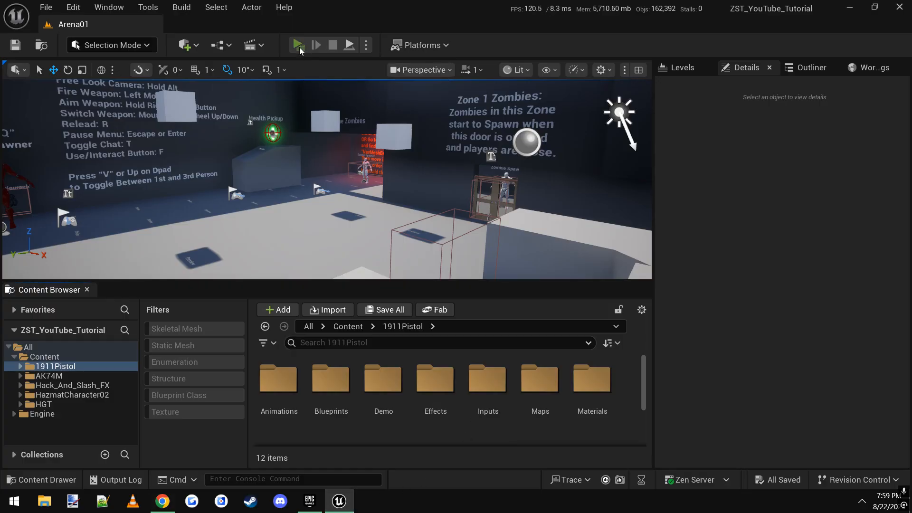
{"action": "left_click", "coordinate": [299, 46]}
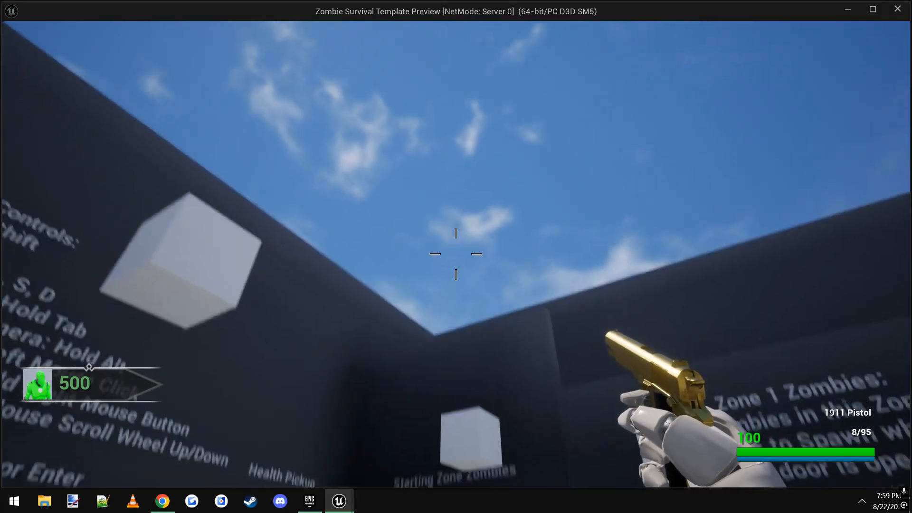
{"action": "right_click", "coordinate": [456, 254]}
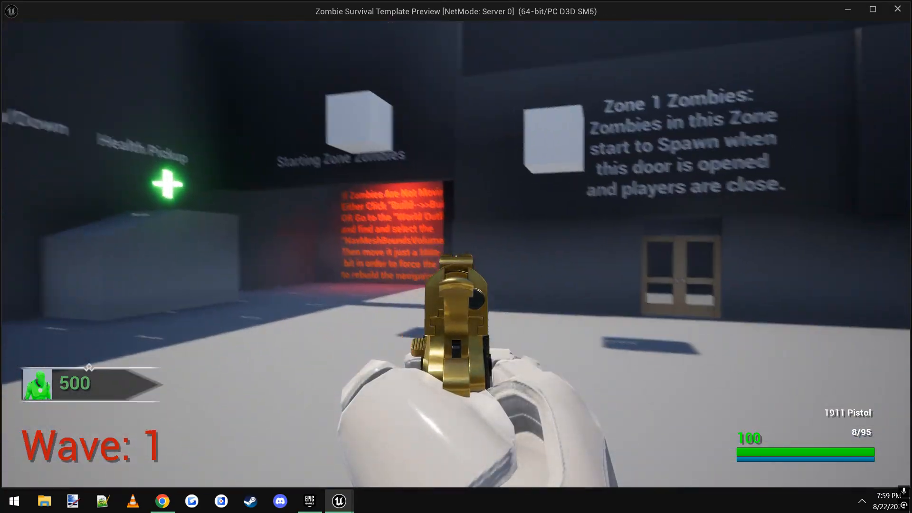
{"action": "left_click", "coordinate": [456, 254]}
{"action": "left_click", "coordinate": [456, 254]}
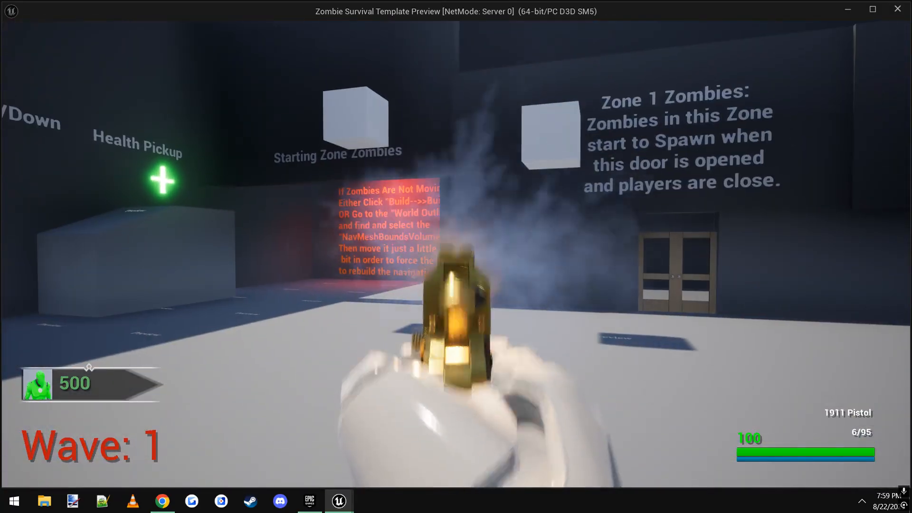
{"action": "left_click", "coordinate": [457, 254]}
{"action": "left_click", "coordinate": [456, 254]}
{"action": "left_click", "coordinate": [456, 254]}
{"action": "left_click", "coordinate": [456, 254]}
{"action": "key", "text": "r"}
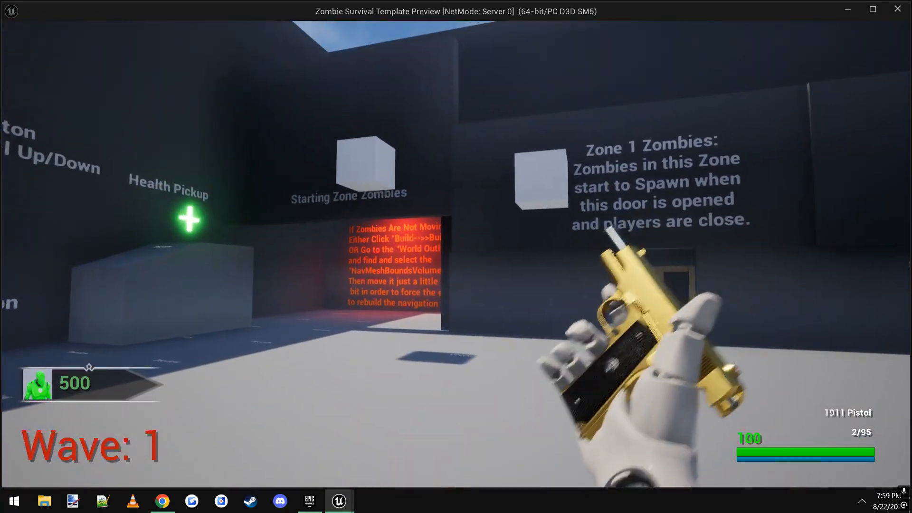
- Walk the character toward the red-lit starting zone with the pistol and end the play session
{"action": "key", "text": "w"}
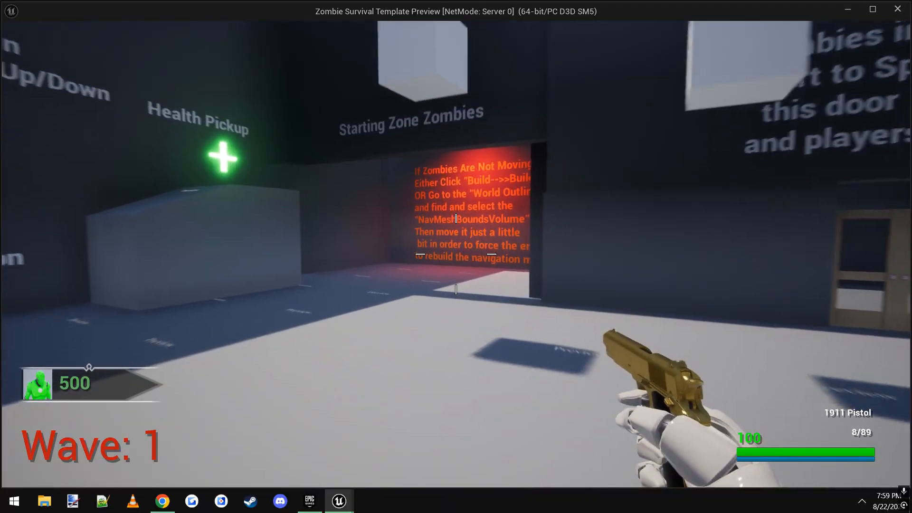
{"action": "key", "text": "w"}
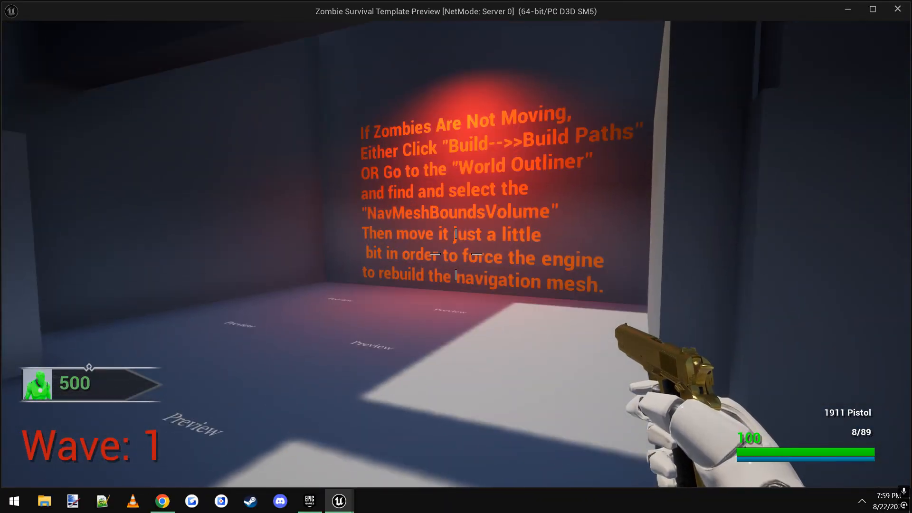
{"action": "key", "text": "Escape"}
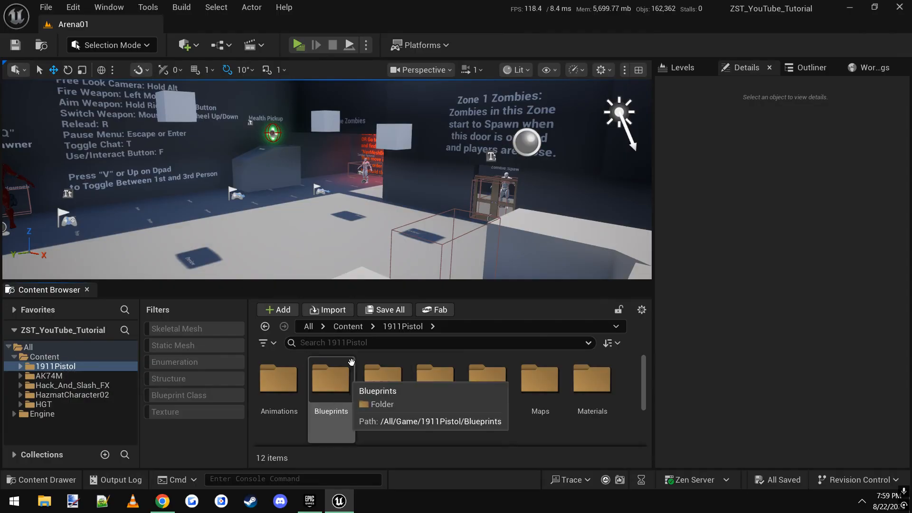
- Enlarge the Content Browser and open the AS_FP_1911_Fire animation from the 1911Pistol Animations folder
{"action": "left_click_drag", "start_coordinate": [359, 285], "coordinate": [360, 251]}
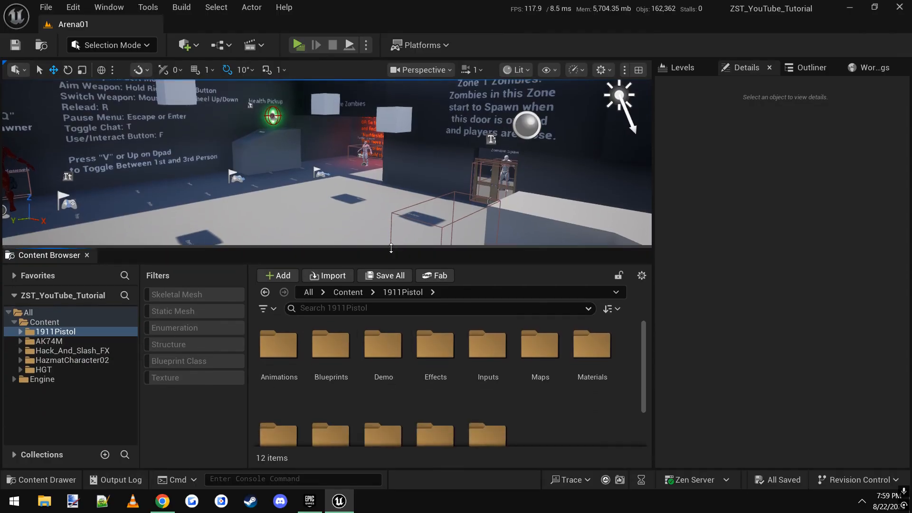
{"action": "left_click", "coordinate": [279, 367]}
{"action": "double_click", "coordinate": [279, 368]}
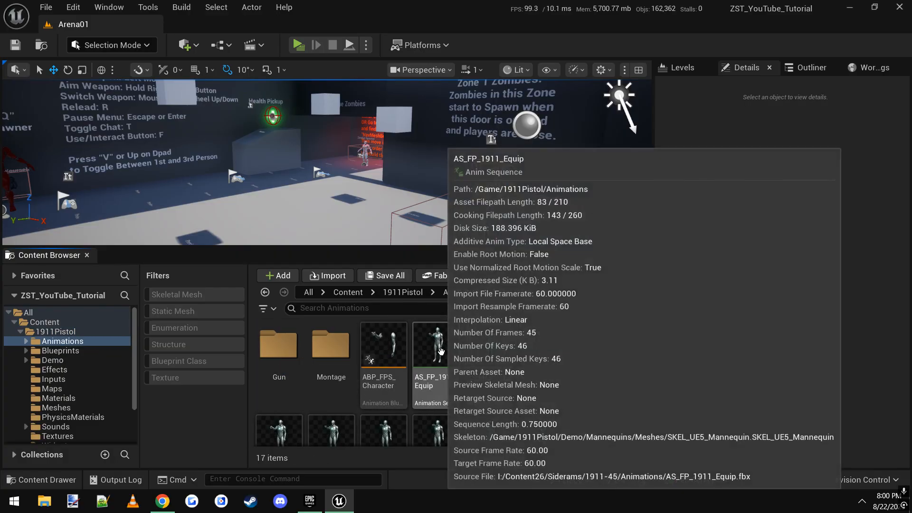
{"action": "left_click", "coordinate": [479, 353]}
{"action": "double_click", "coordinate": [478, 354]}
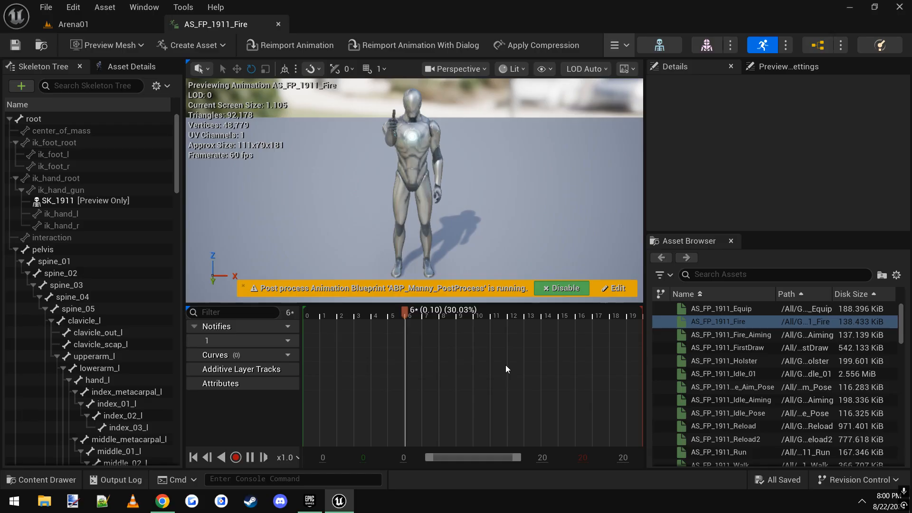
- Examine the mannequin's pistol pose from the side, pause and scrub the AS_FP_1911_Fire animation to about frame 16, and close it
{"action": "right_click_drag", "start_coordinate": [413, 190], "coordinate": [309, 135]}
{"action": "key", "text": "w"}
{"action": "key", "text": "s"}
{"action": "key", "text": "a"}
{"action": "right_click_drag", "start_coordinate": [470, 164], "coordinate": [533, 166]}
{"action": "key", "text": "w"}
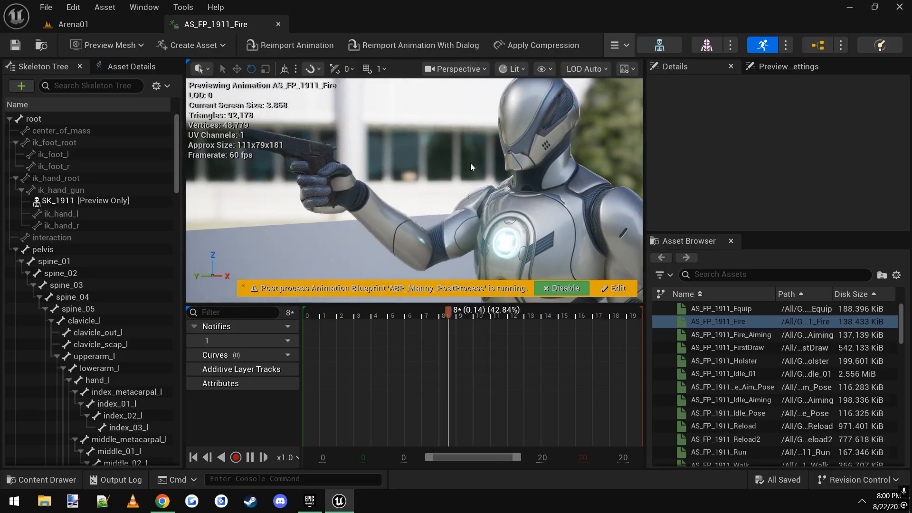
{"action": "left_click", "coordinate": [250, 457]}
{"action": "left_click_drag", "start_coordinate": [384, 311], "coordinate": [586, 318]}
{"action": "scroll", "coordinate": [536, 238], "scroll_direction": "down", "scroll_amount": 5}
{"action": "mouse_move", "coordinate": [537, 238]}
{"action": "right_mouse_down"}
{"action": "mouse_move", "coordinate": [558, 266]}
{"action": "mouse_move", "coordinate": [551, 248]}
{"action": "right_mouse_up"}
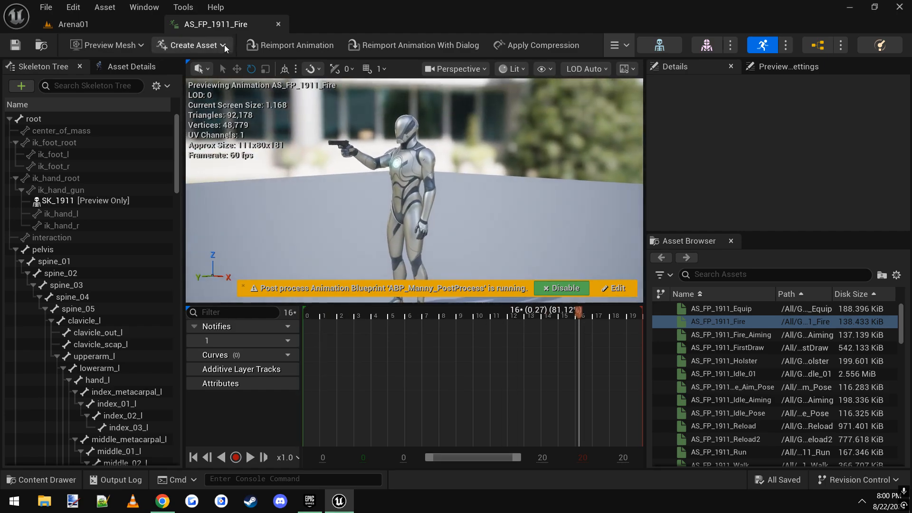
{"action": "left_click", "coordinate": [278, 24]}
- Review the first-person animation sequences in the 1911Pistol Animations folder, from Equip through Walk_Aiming
{"action": "scroll", "coordinate": [550, 412], "scroll_direction": "down", "scroll_amount": 1}
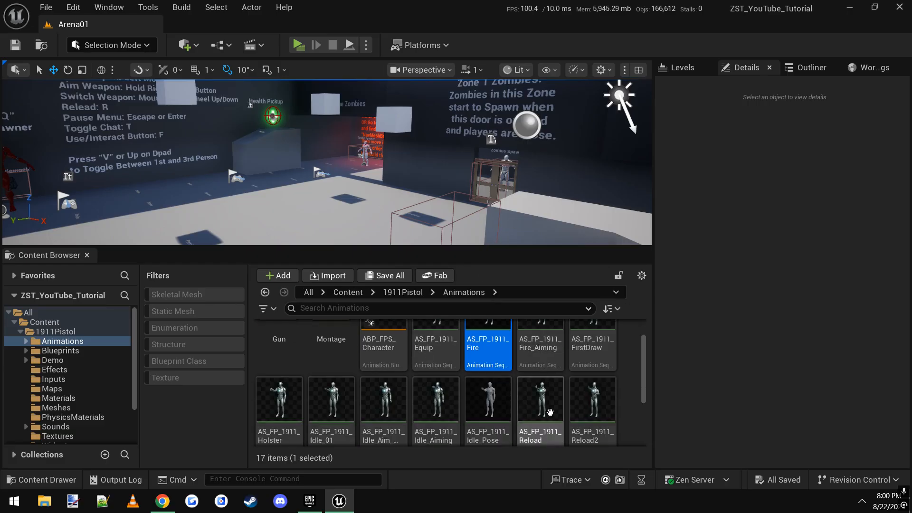
{"action": "left_click", "coordinate": [509, 425]}
{"action": "scroll", "coordinate": [516, 413], "scroll_direction": "down", "scroll_amount": 2}
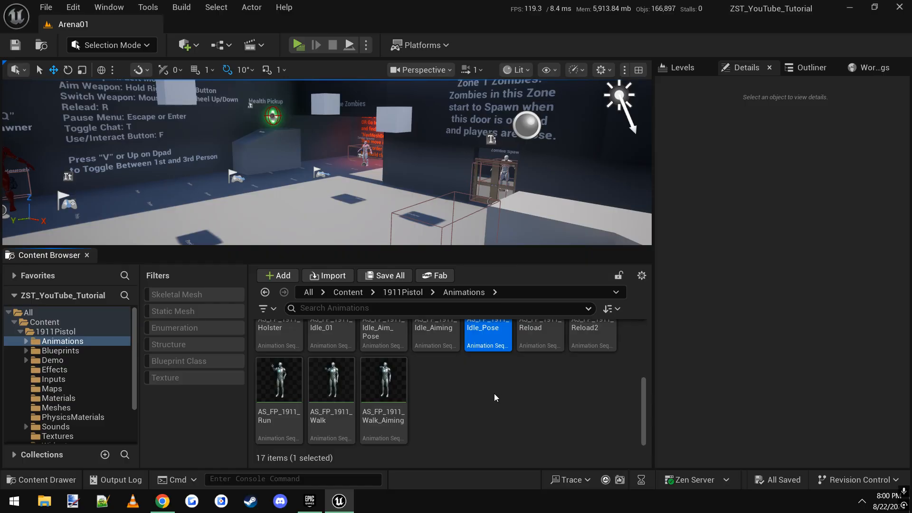
{"action": "scroll", "coordinate": [494, 394], "scroll_direction": "up", "scroll_amount": 3}
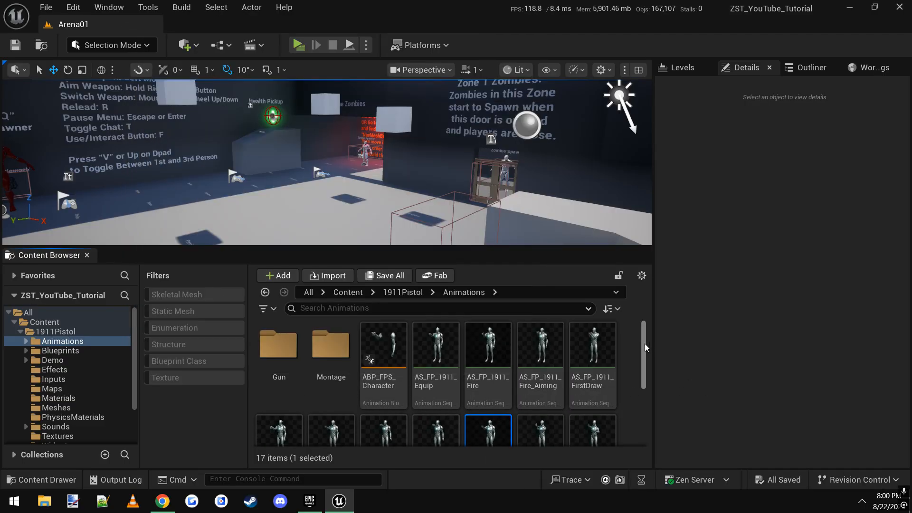
{"action": "left_click", "coordinate": [440, 338]}
{"action": "scroll", "coordinate": [441, 351], "scroll_direction": "down", "scroll_amount": 3}
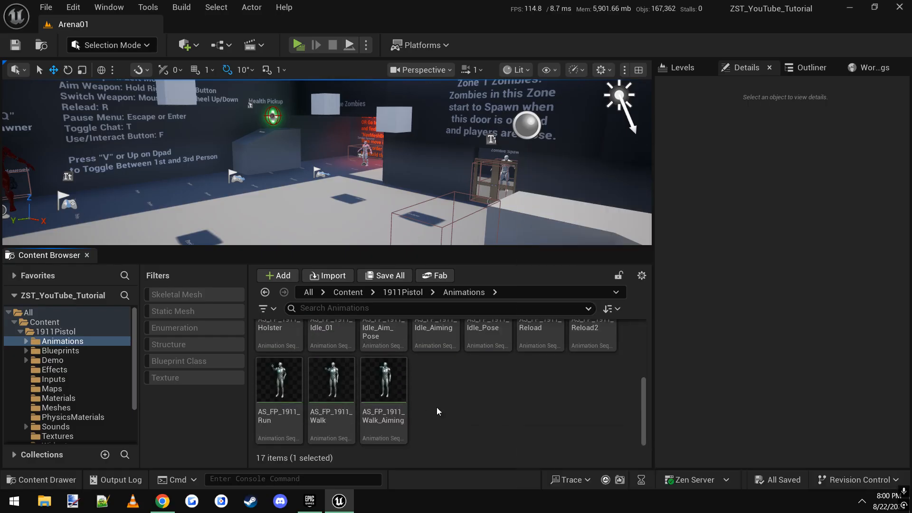
{"action": "left_click", "coordinate": [384, 418], "text": "shift"}
{"action": "scroll", "coordinate": [565, 415], "scroll_direction": "up", "scroll_amount": 2}
{"action": "left_click", "coordinate": [639, 386]}
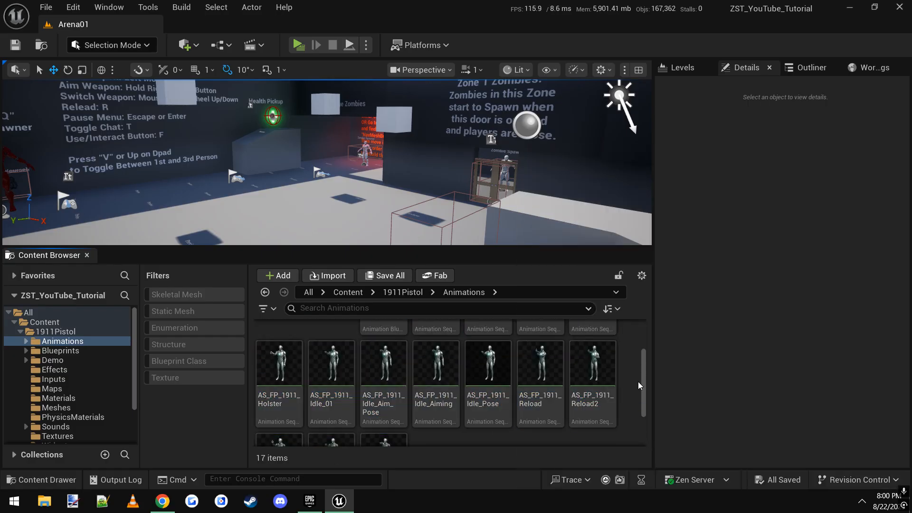
{"action": "scroll", "coordinate": [645, 385], "scroll_direction": "up", "scroll_amount": 2}
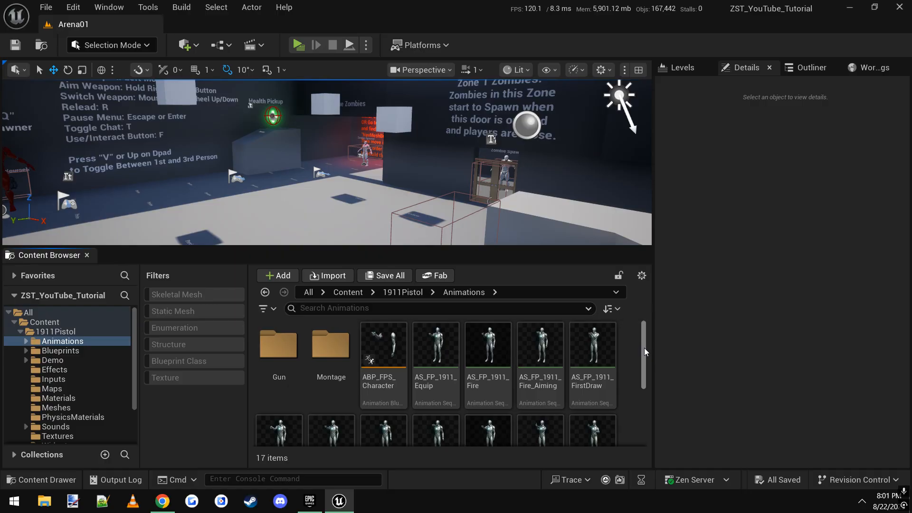
{"action": "left_click_drag", "start_coordinate": [644, 348], "coordinate": [641, 415]}
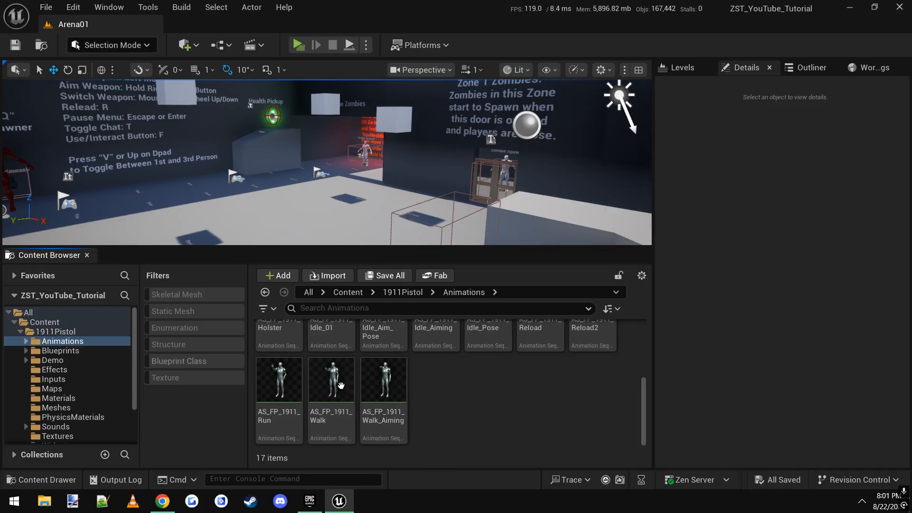
{"action": "left_click", "coordinate": [384, 383]}
{"action": "left_click", "coordinate": [329, 392]}
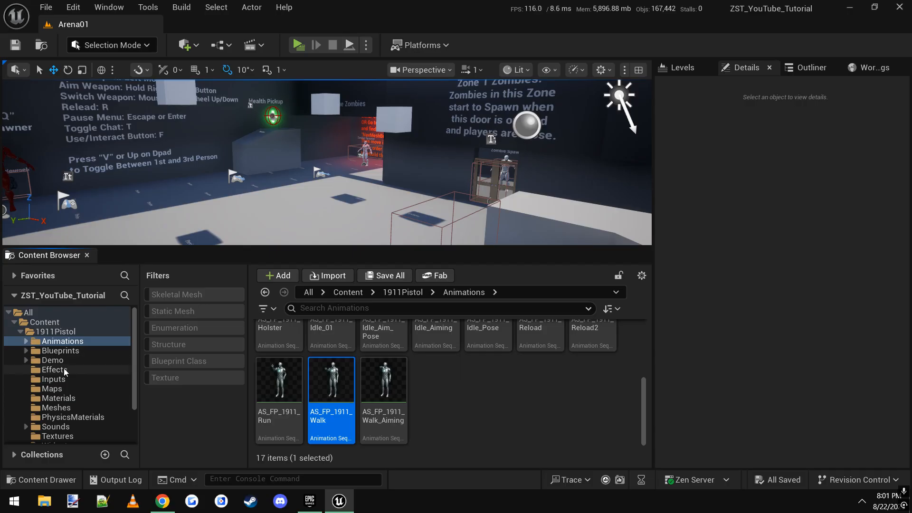
- Open the RT_AS_FP_1911_Fire animation from HGT/Animations/1911_Pistol_Anims/FixedAnims
{"action": "scroll", "coordinate": [67, 373], "scroll_direction": "down", "scroll_amount": 3}
{"action": "left_click", "coordinate": [44, 430]}
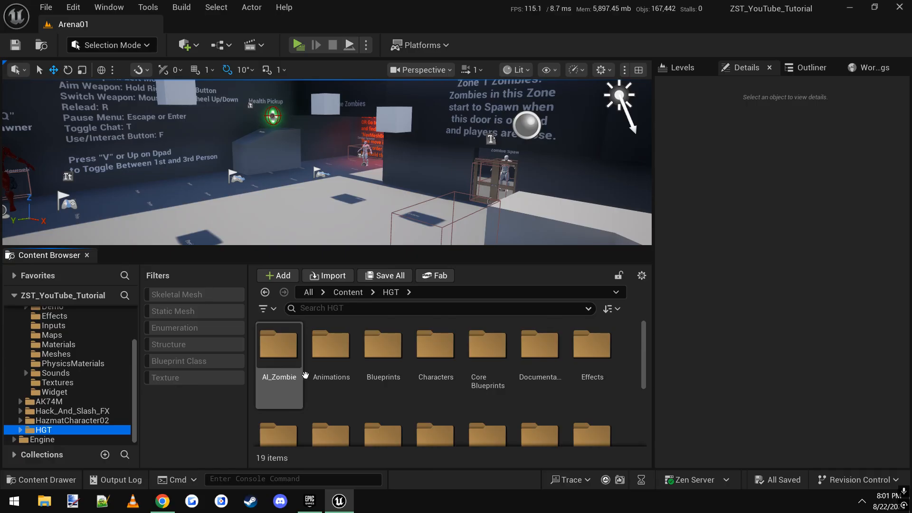
{"action": "double_click", "coordinate": [331, 349]}
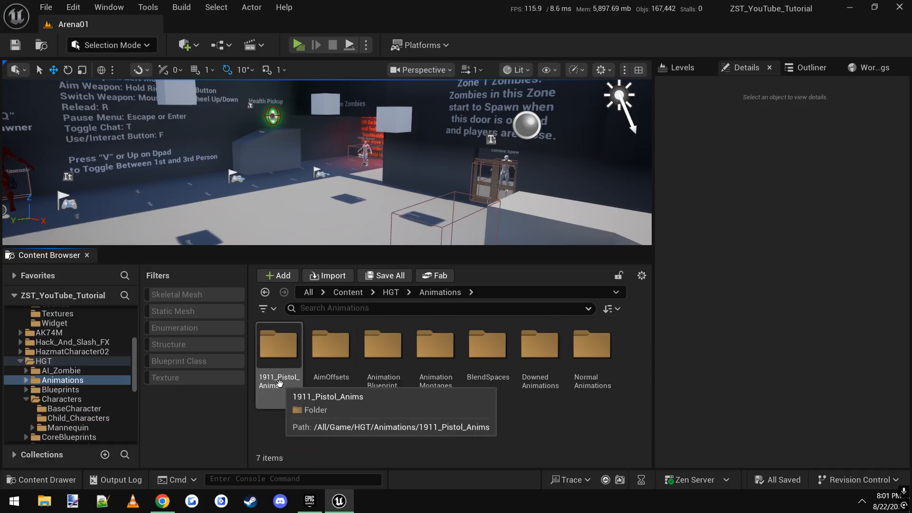
{"action": "double_click", "coordinate": [264, 373]}
{"action": "double_click", "coordinate": [280, 376]}
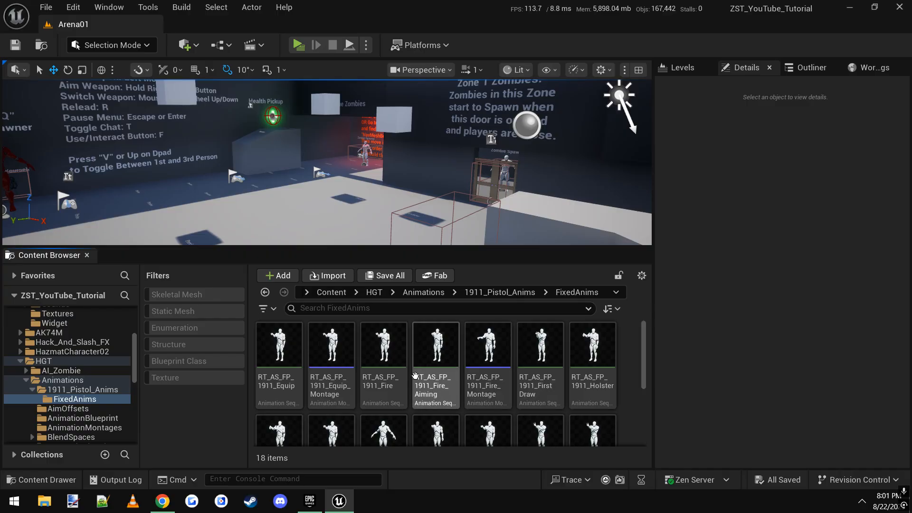
{"action": "left_click", "coordinate": [399, 357]}
{"action": "double_click", "coordinate": [398, 357]}
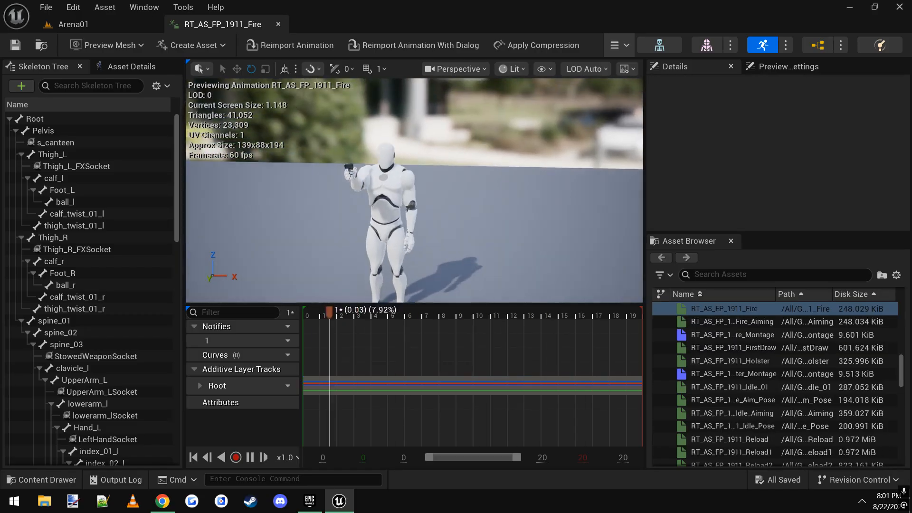
- Inspect the retargeted fire animation's pistol pose from the side, paused at frame 0
{"action": "right_click_drag", "start_coordinate": [414, 190], "coordinate": [311, 182]}
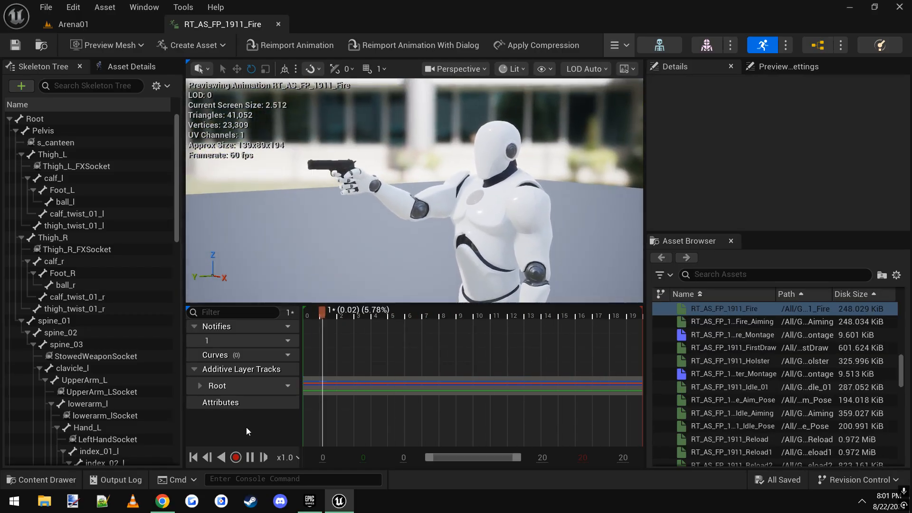
{"action": "left_click", "coordinate": [250, 457]}
{"action": "left_click_drag", "start_coordinate": [330, 312], "coordinate": [291, 313]}
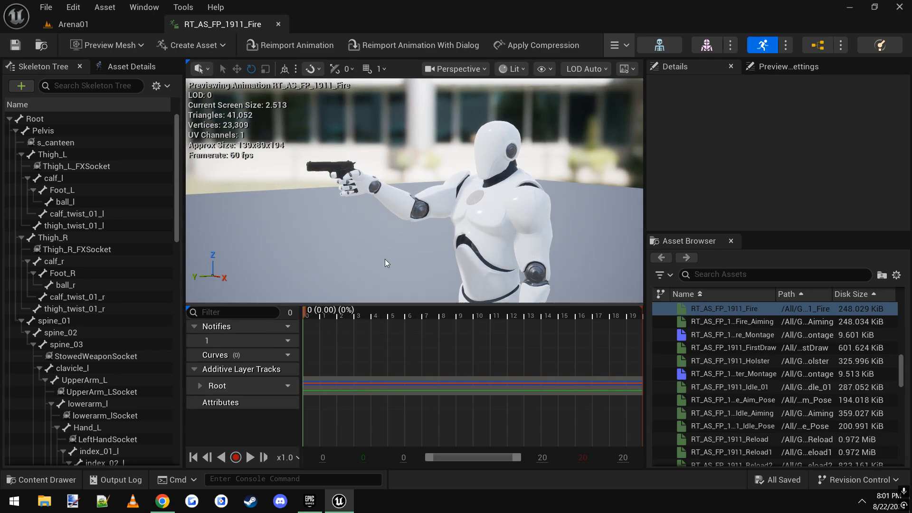
- Return to the Arena01 level and open the WeaponInfoTable data table from the HGT Weapons folder
{"action": "left_click", "coordinate": [81, 26]}
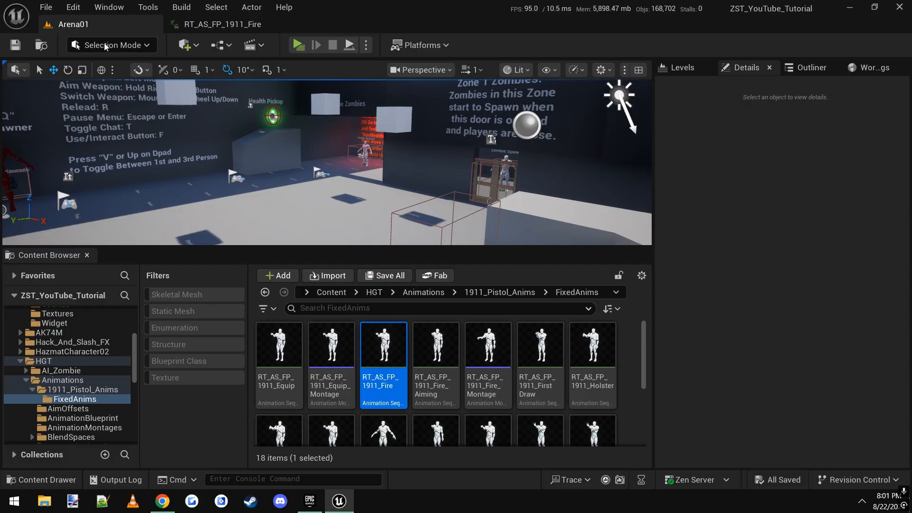
{"action": "right_click_drag", "start_coordinate": [365, 192], "coordinate": [383, 193]}
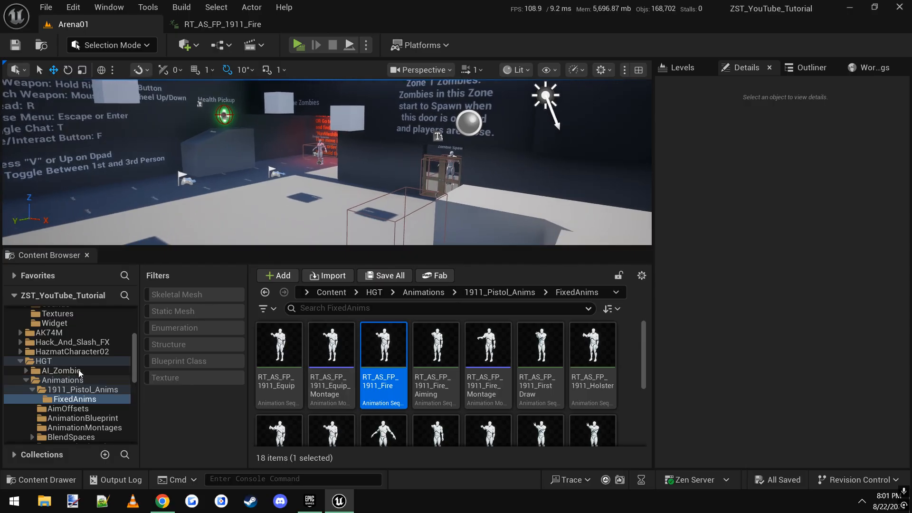
{"action": "left_click", "coordinate": [44, 361]}
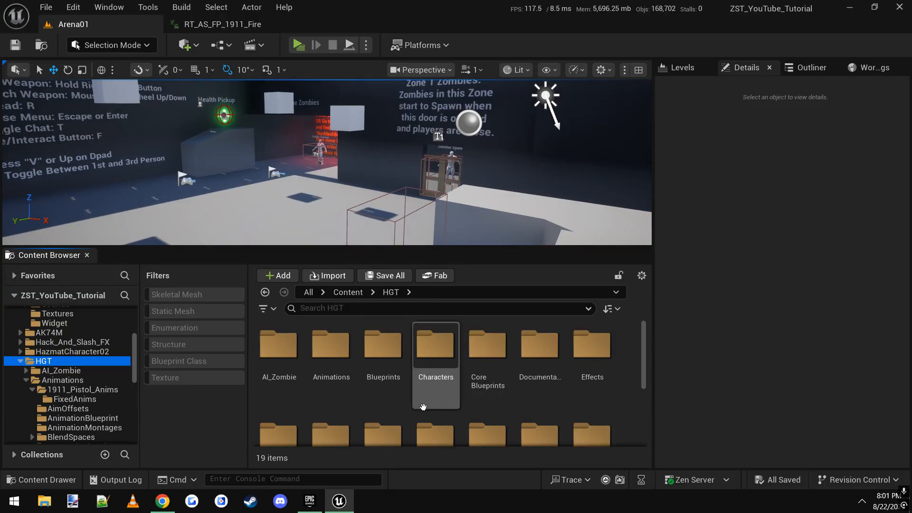
{"action": "scroll", "coordinate": [427, 402], "scroll_direction": "down", "scroll_amount": 3}
{"action": "double_click", "coordinate": [397, 428]}
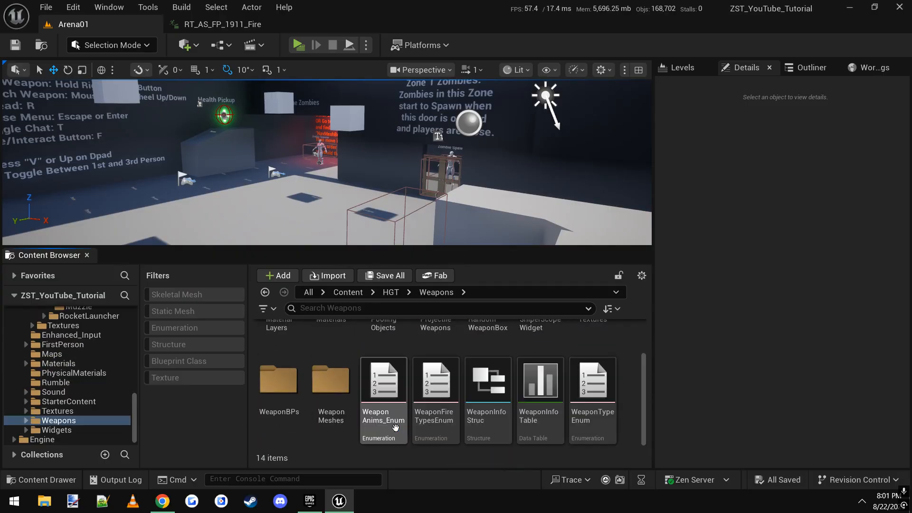
{"action": "left_click", "coordinate": [548, 408]}
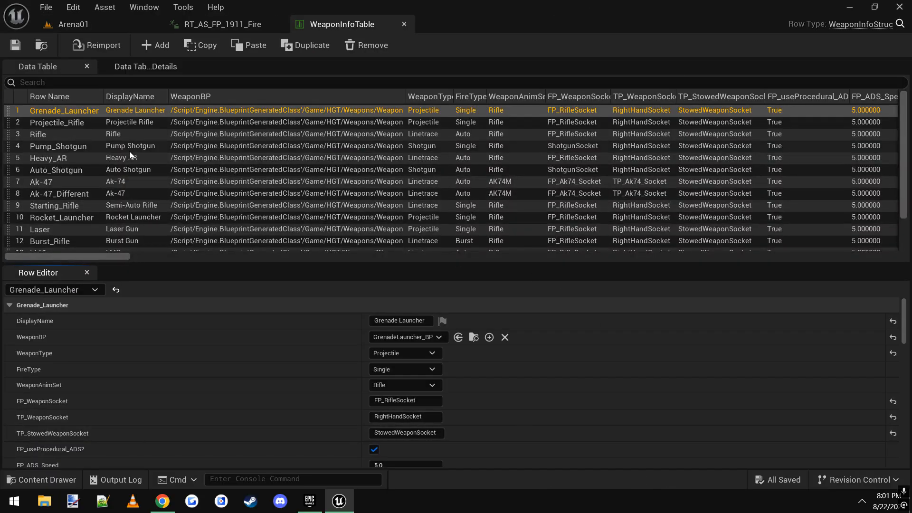
- Duplicate the Starting_Rifle row in the weapon table and name the copy 1911_YouTubePistol
{"action": "scroll", "coordinate": [87, 198], "scroll_direction": "down", "scroll_amount": 2}
{"action": "left_click", "coordinate": [61, 192]}
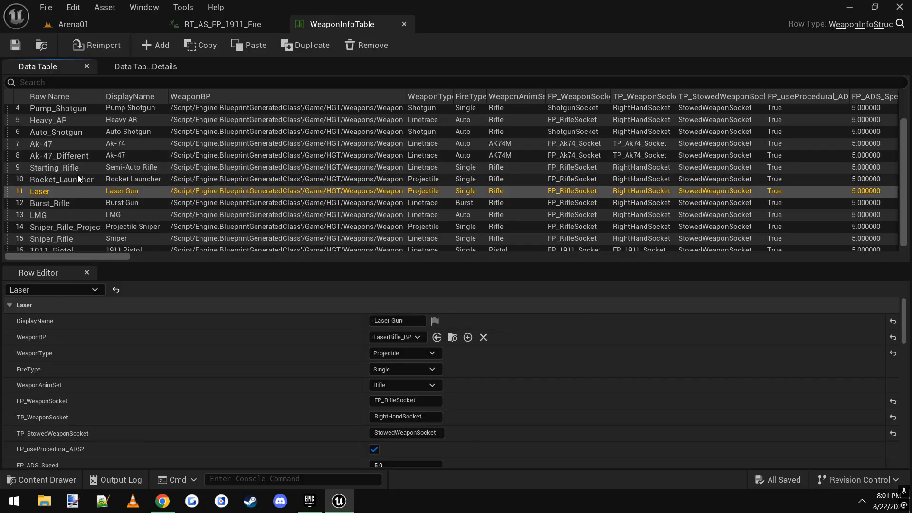
{"action": "left_click", "coordinate": [62, 204]}
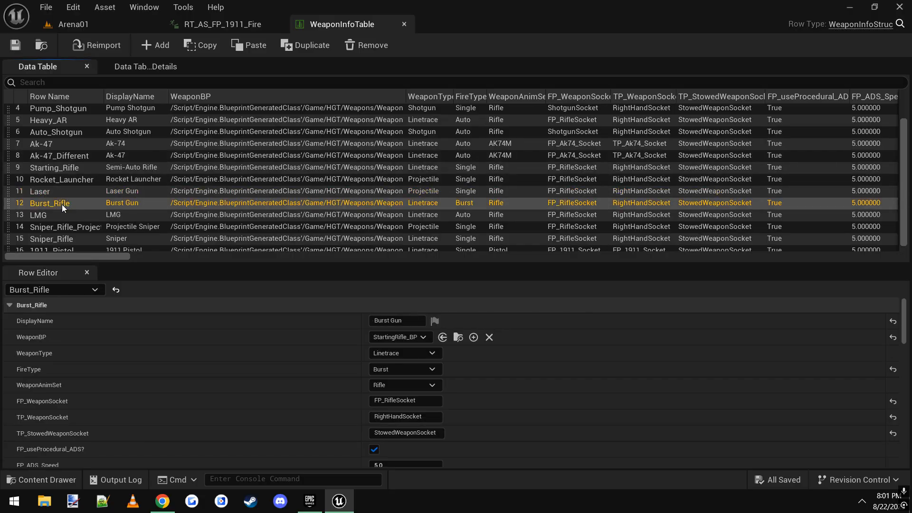
{"action": "left_click", "coordinate": [72, 170]}
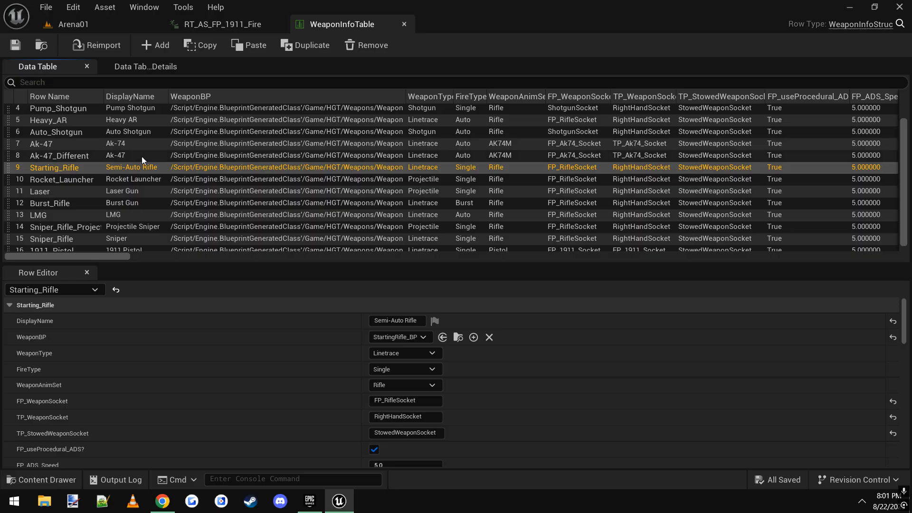
{"action": "right_click", "coordinate": [55, 169]}
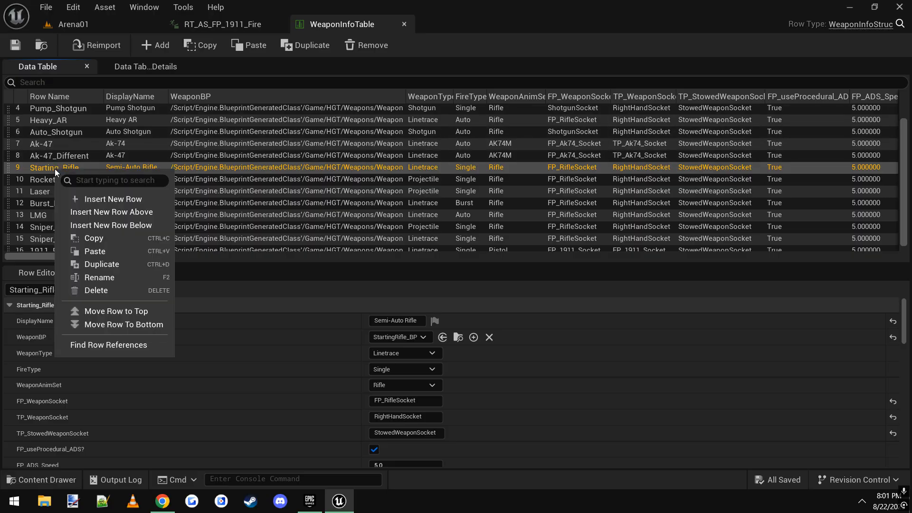
{"action": "left_click", "coordinate": [108, 264]}
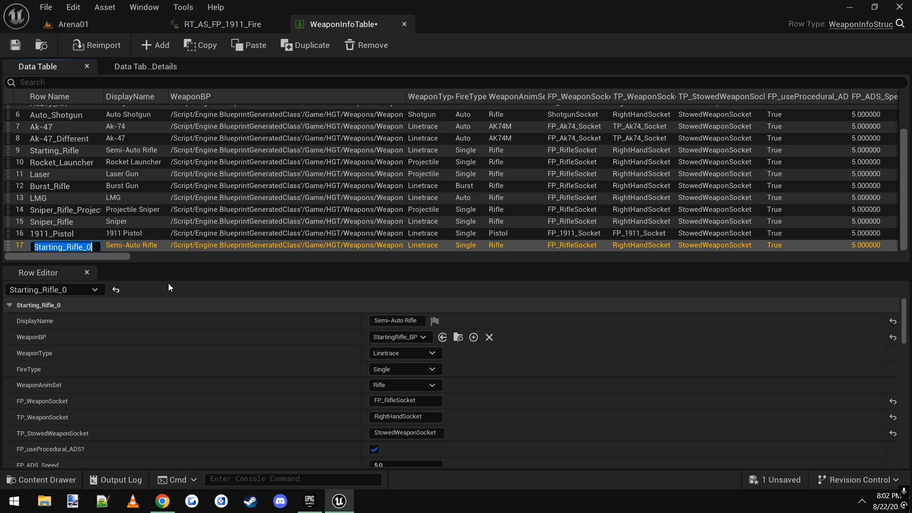
{"action": "key", "text": "BackSpace"}
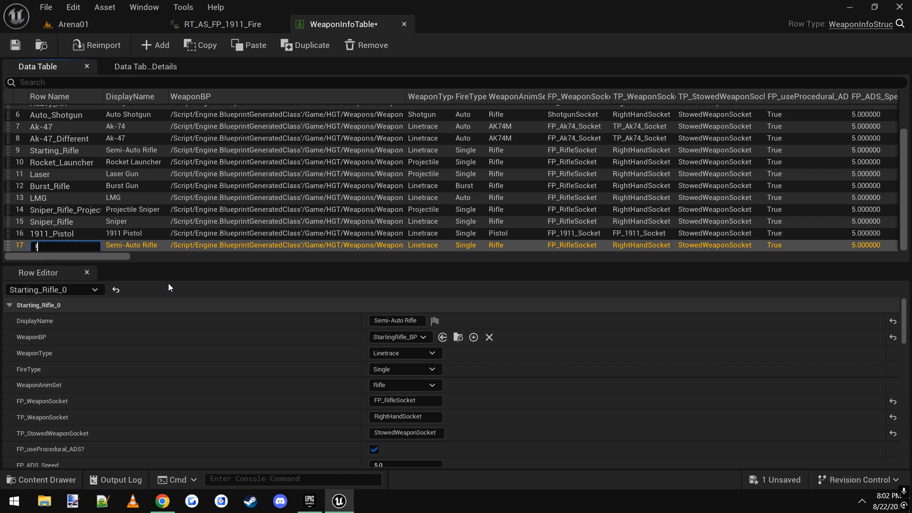
{"action": "type", "text": "1911_YouTubePistol"}
{"action": "key", "text": "Return"}
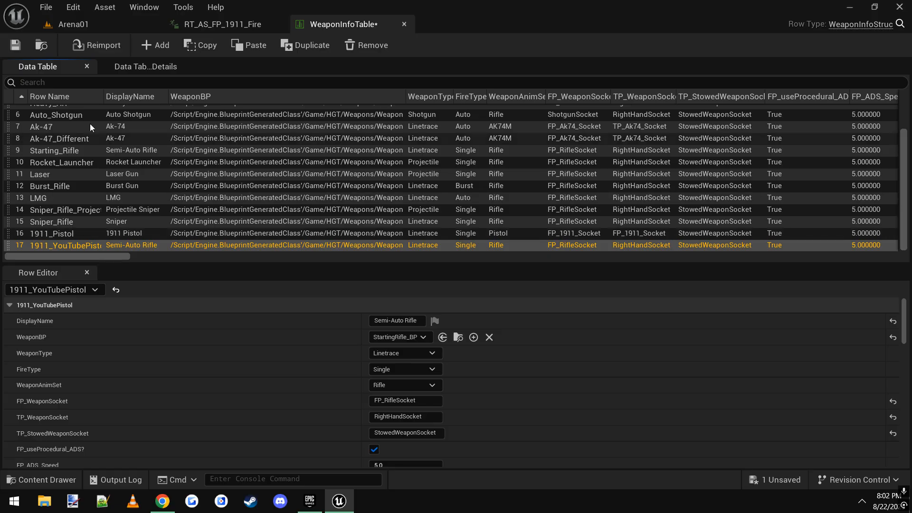
- Widen the Row Name column and set the 1911_YouTubePistol row's DisplayName to 1911 Pistol
{"action": "left_click_drag", "start_coordinate": [102, 95], "coordinate": [148, 95]}
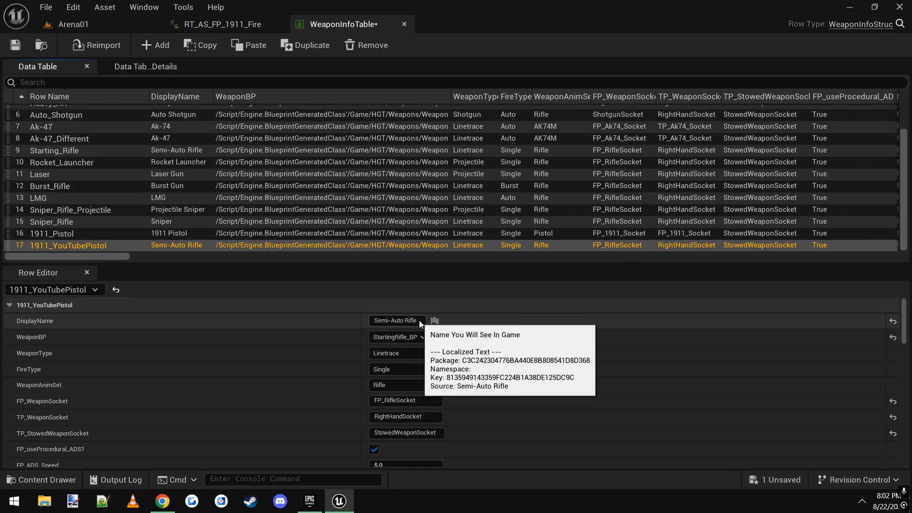
{"action": "double_click", "coordinate": [397, 321]}
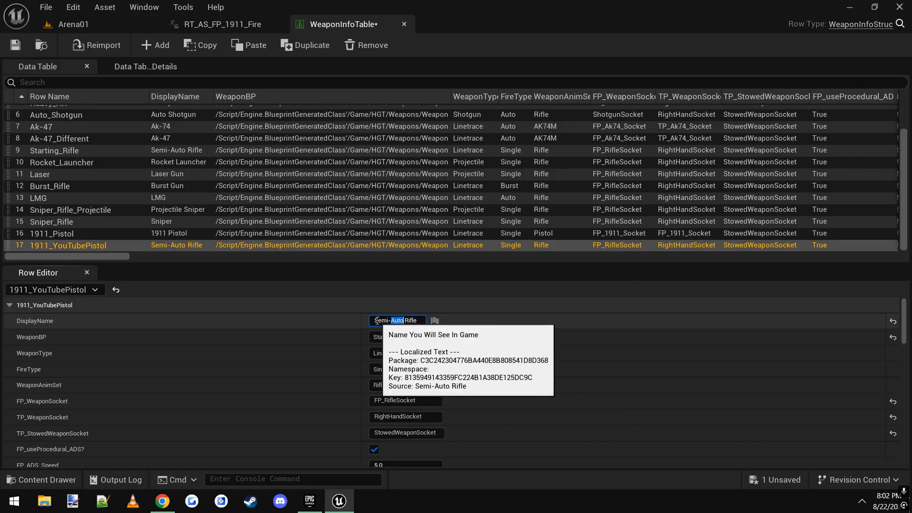
{"action": "key", "text": "ctrl+a"}
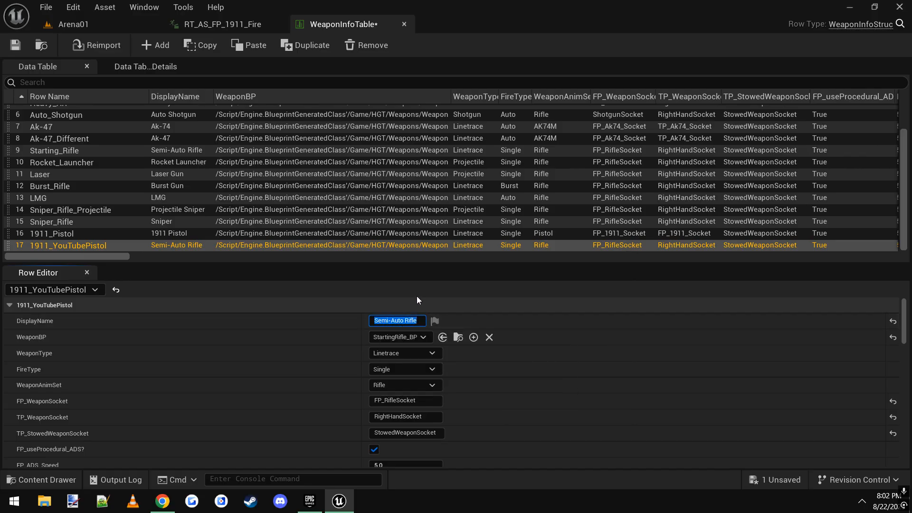
{"action": "type", "text": "1911 Pistol"}
{"action": "key", "text": "Return"}
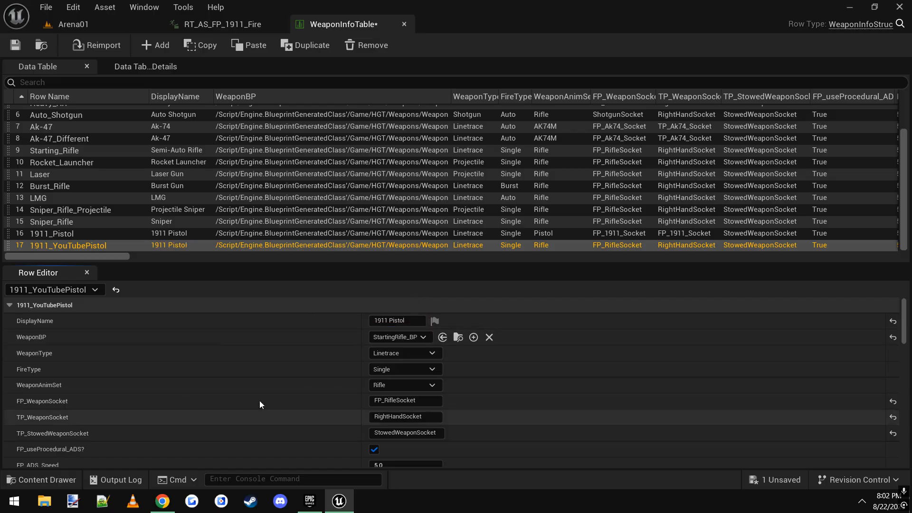
- Locate the StartingRifle_BP blueprint assigned to the 1911_YouTubePistol row in the project content
{"action": "left_click", "coordinate": [458, 337]}
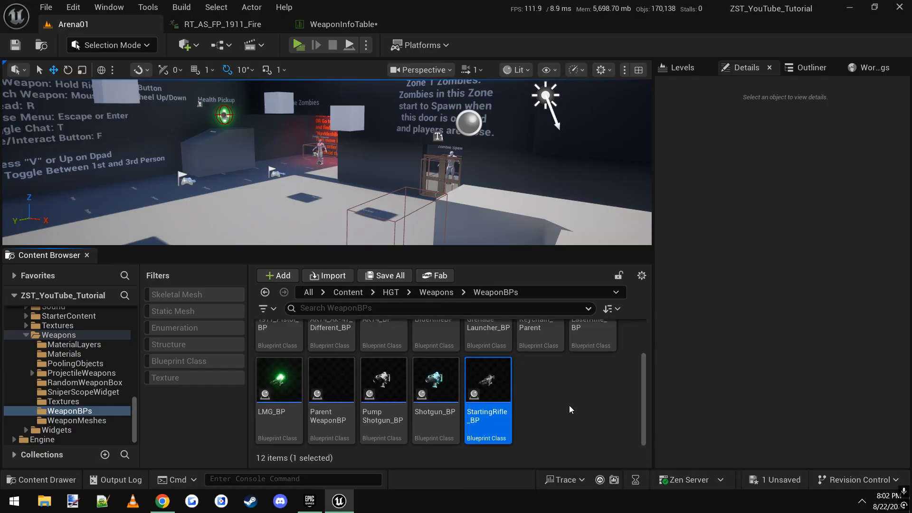
{"action": "scroll", "coordinate": [528, 399], "scroll_direction": "up", "scroll_amount": 1}
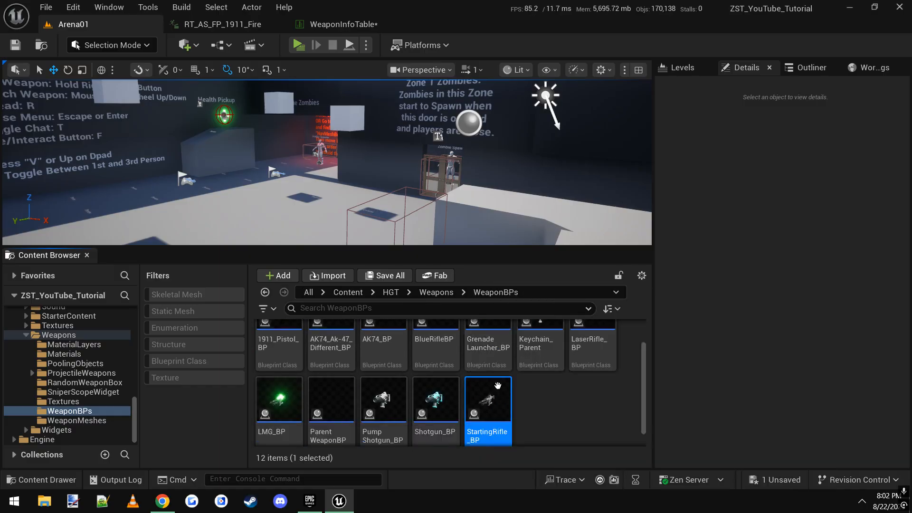
{"action": "scroll", "coordinate": [545, 425], "scroll_direction": "down", "scroll_amount": 1}
{"action": "mouse_move", "coordinate": [510, 397]}
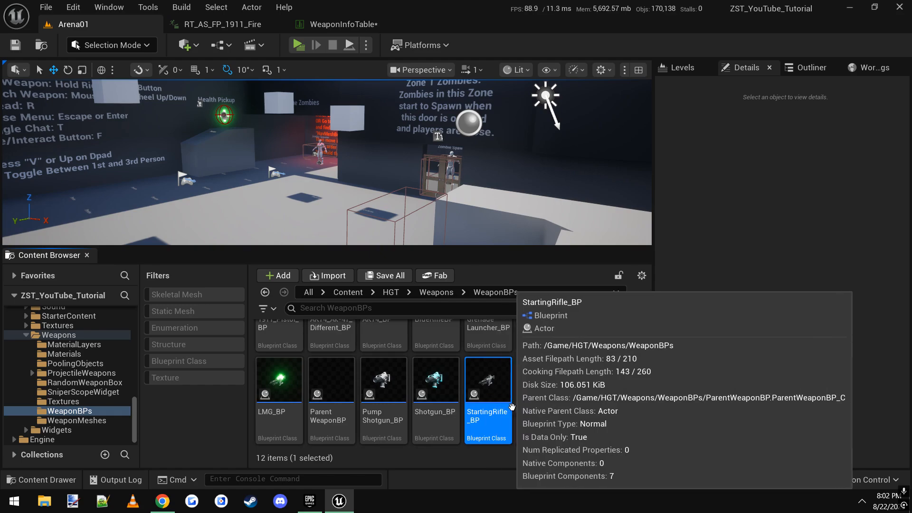
- Duplicate StartingRifle_BP in the WeaponBPs folder and name the copy 1911_Youtube_BP
{"action": "right_click", "coordinate": [496, 391]}
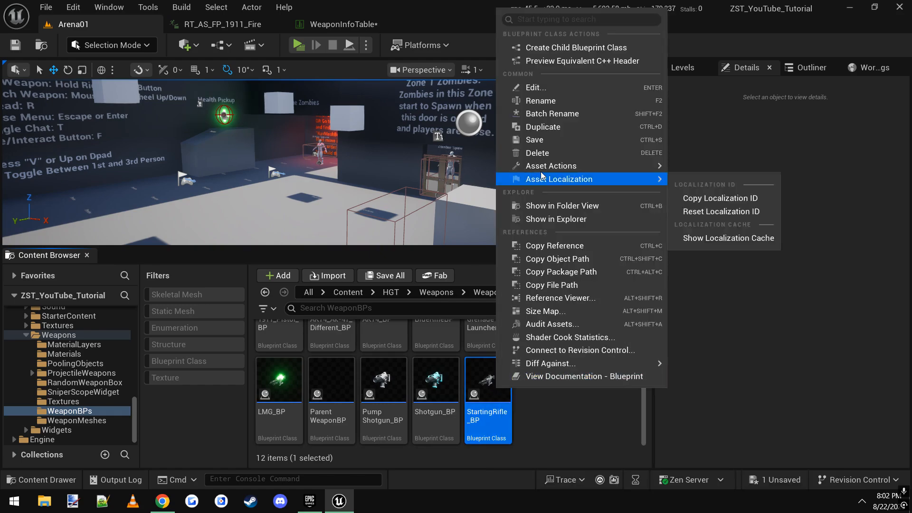
{"action": "left_click", "coordinate": [551, 122]}
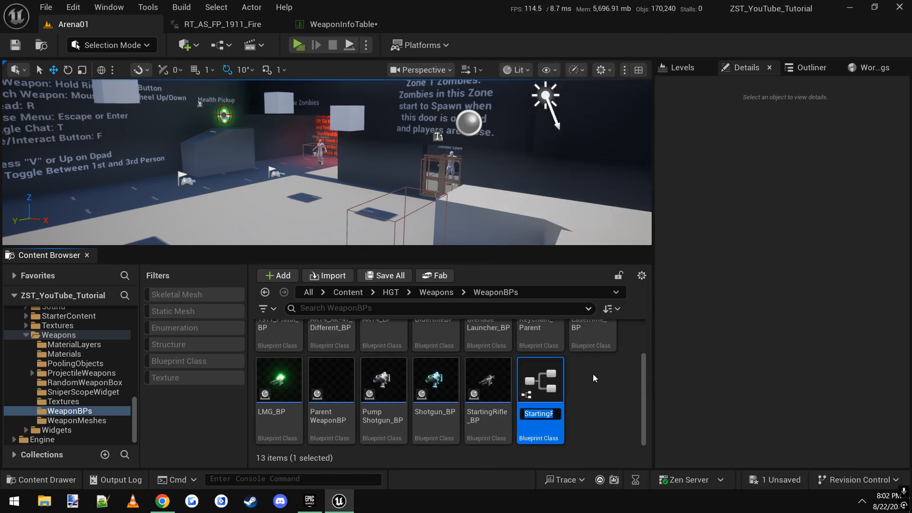
{"action": "type", "text": "1911_Youtube_P"}
{"action": "key", "text": "BackSpace"}
{"action": "key", "text": "BackSpace"}
{"action": "key", "text": "BackSpace"}
{"action": "key", "text": "BackSpace"}
{"action": "type", "text": "BP"}
{"action": "key", "text": "Return"}
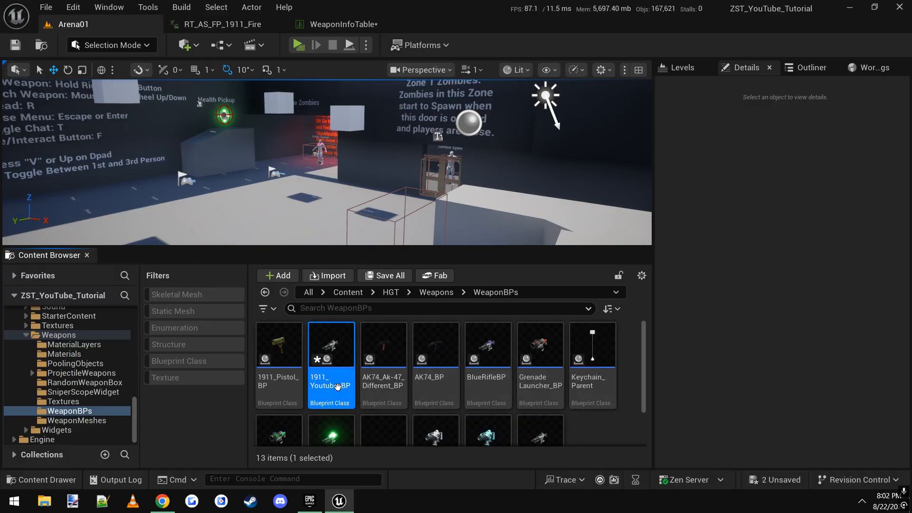
- Open 1911_Pistol_BP and view its finished pistol model from the side in the blueprint's 3D preview
{"action": "double_click", "coordinate": [281, 345]}
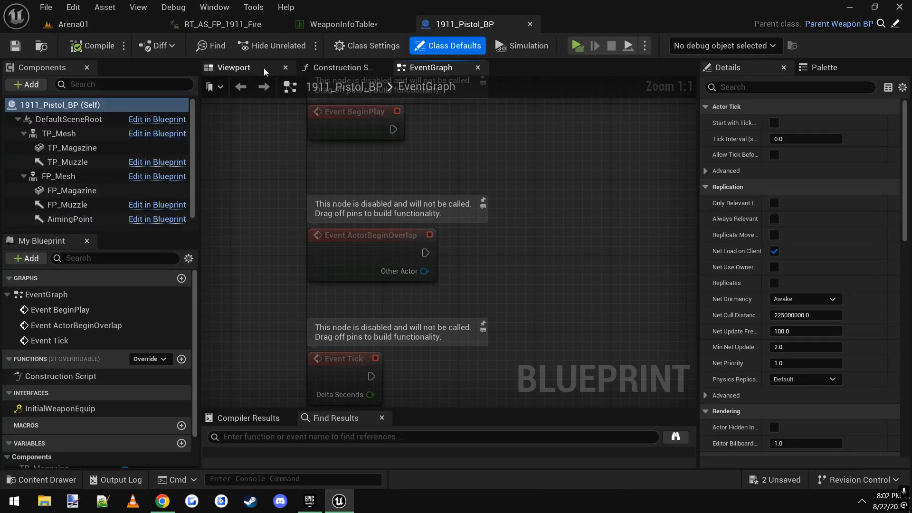
{"action": "left_click", "coordinate": [252, 69]}
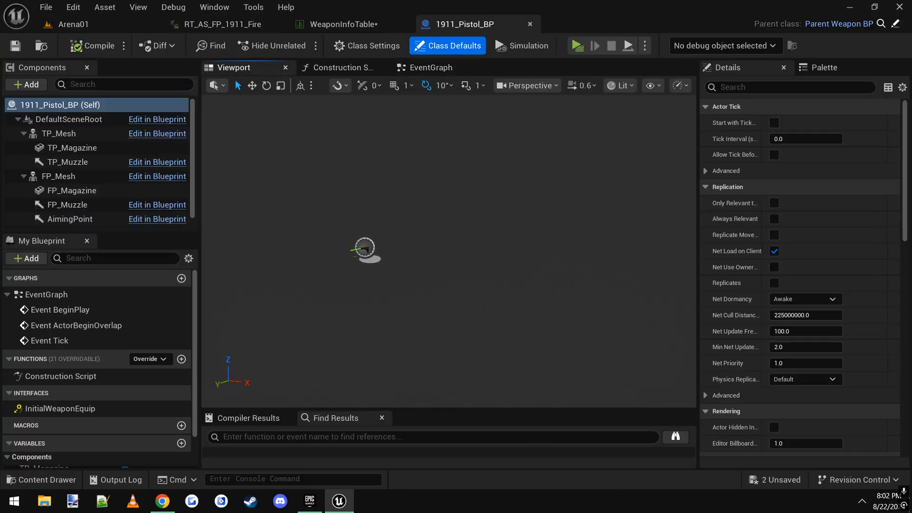
{"action": "key", "text": "w"}
{"action": "right_click_drag", "start_coordinate": [449, 252], "coordinate": [416, 252]}
{"action": "key", "text": "s"}
{"action": "scroll", "coordinate": [428, 252], "scroll_direction": "down", "scroll_amount": 4}
- Open 1911_Youtube_BP from the WeaponBPs folder in the full Blueprint editor and show its rifle model from the side
{"action": "left_click", "coordinate": [66, 24]}
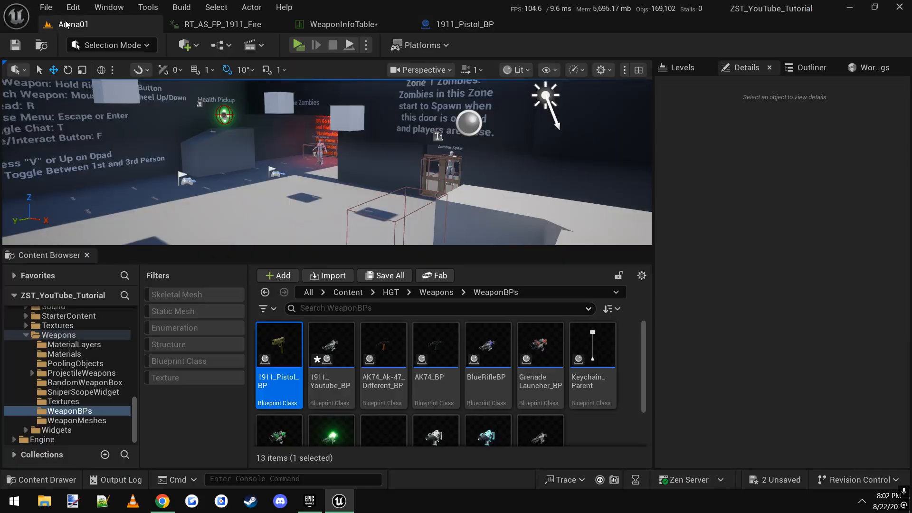
{"action": "double_click", "coordinate": [349, 350]}
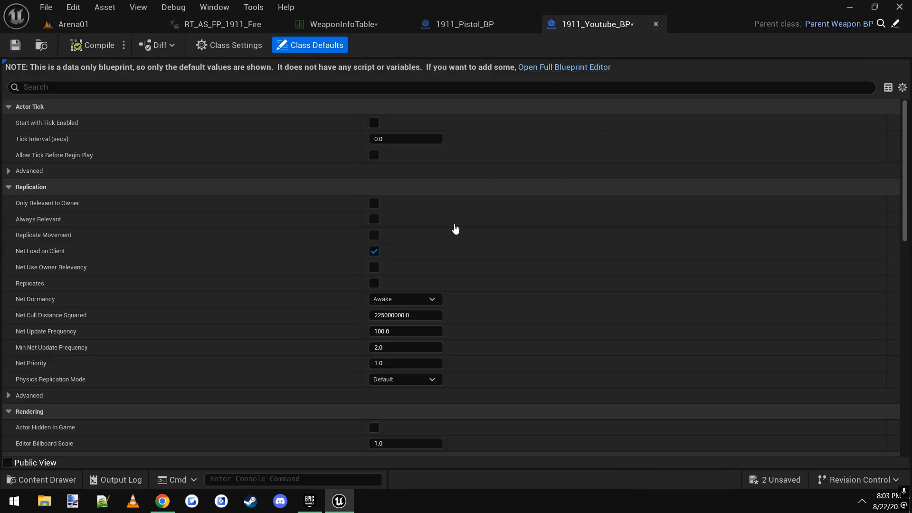
{"action": "left_click", "coordinate": [532, 67]}
{"action": "left_click", "coordinate": [252, 67]}
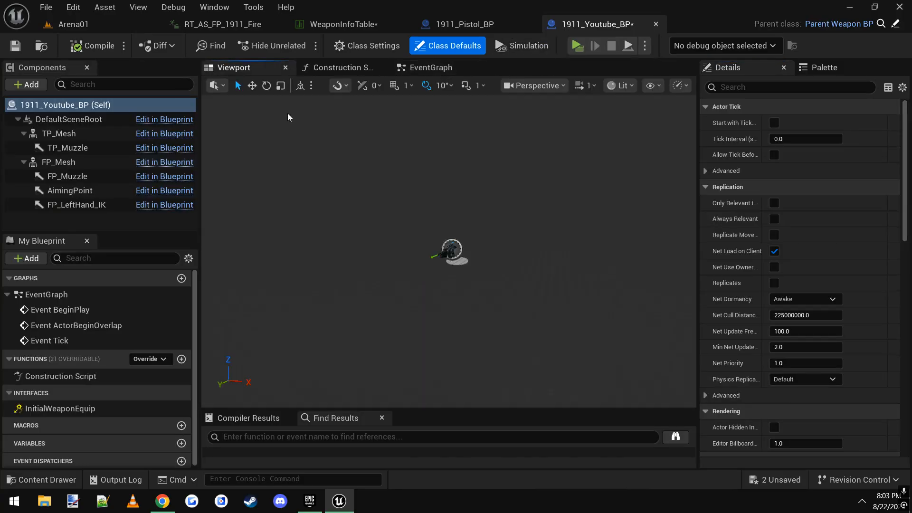
{"action": "key", "text": "w"}
{"action": "scroll", "coordinate": [453, 209], "scroll_direction": "down", "scroll_amount": 2}
{"action": "right_click_drag", "start_coordinate": [453, 209], "coordinate": [387, 209]}
{"action": "key", "text": "d"}
{"action": "key", "text": "s"}
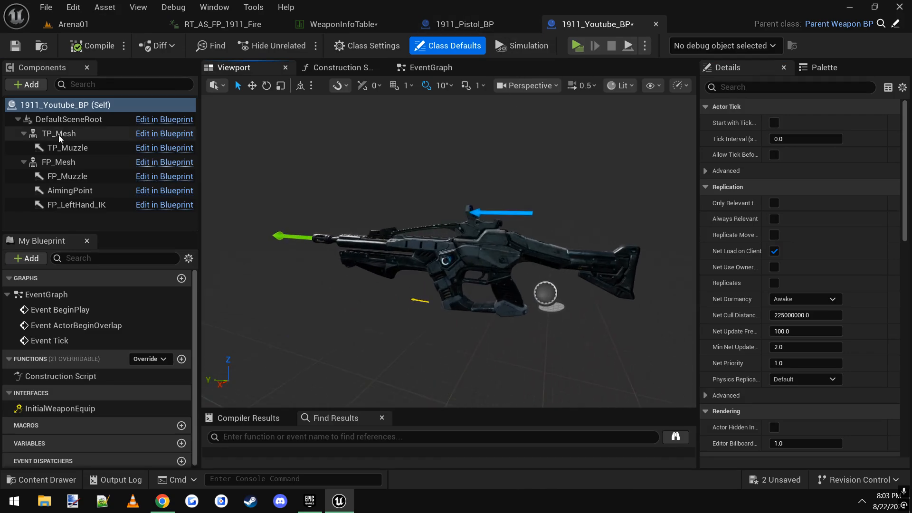
- Inspect the skeletal mesh and animation settings of the TP_Mesh and FP_Mesh components in 1911_Youtube_BP
{"action": "left_click", "coordinate": [59, 134]}
{"action": "scroll", "coordinate": [703, 336], "scroll_direction": "down", "scroll_amount": 5}
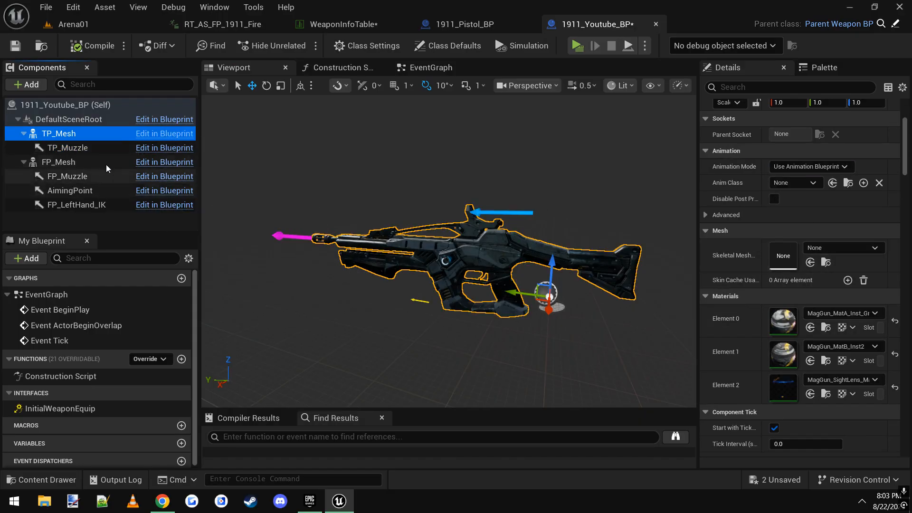
{"action": "left_click", "coordinate": [92, 165]}
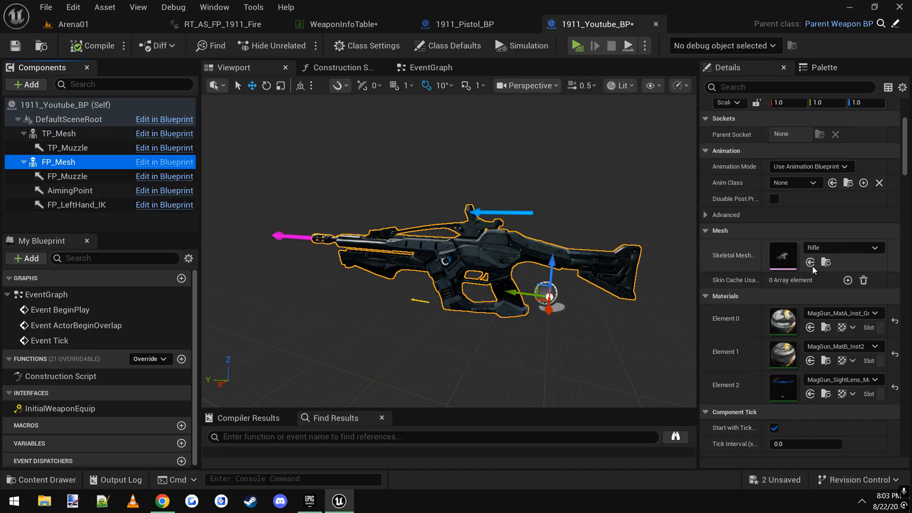
- Switch to 1911_Pistol_BP and examine its TP_Mesh and TP_Magazine components on the pistol
{"action": "left_click", "coordinate": [465, 23]}
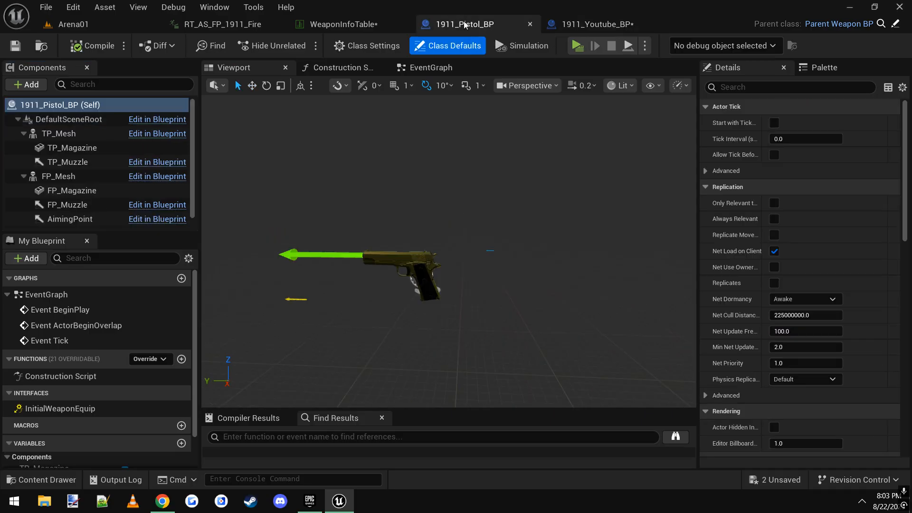
{"action": "mouse_move", "coordinate": [535, 259]}
{"action": "right_mouse_down"}
{"action": "mouse_move", "coordinate": [518, 269]}
{"action": "mouse_move", "coordinate": [557, 266]}
{"action": "mouse_move", "coordinate": [527, 260]}
{"action": "right_mouse_up"}
{"action": "key", "text": "w"}
{"action": "key", "text": "s"}
{"action": "key", "text": "w"}
{"action": "key", "text": "s"}
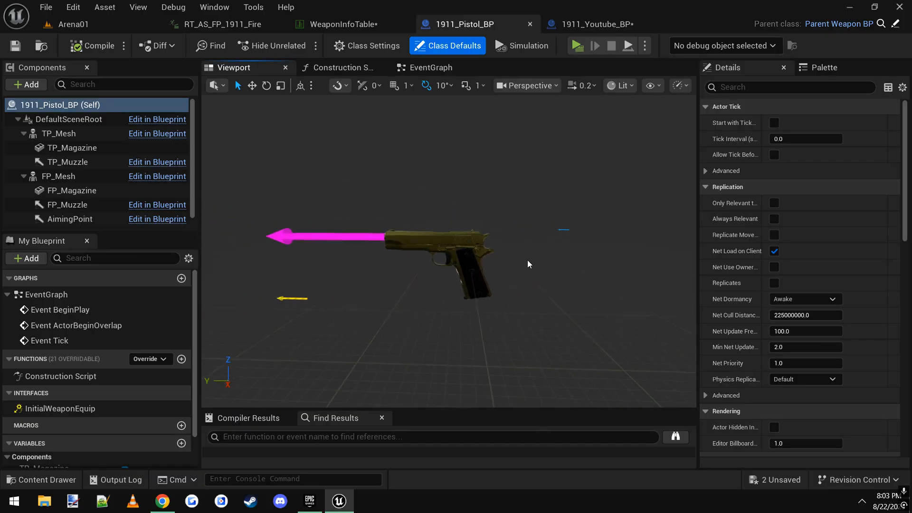
{"action": "left_click", "coordinate": [88, 134]}
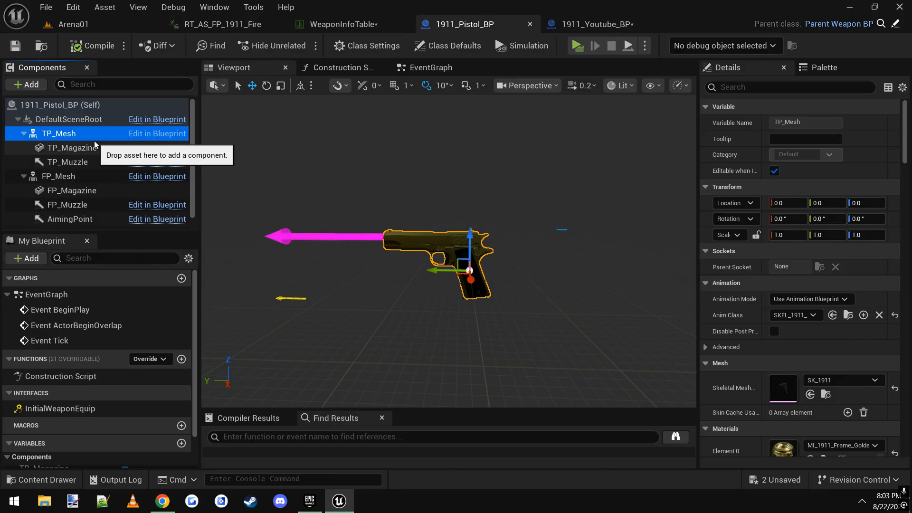
{"action": "left_click", "coordinate": [78, 149]}
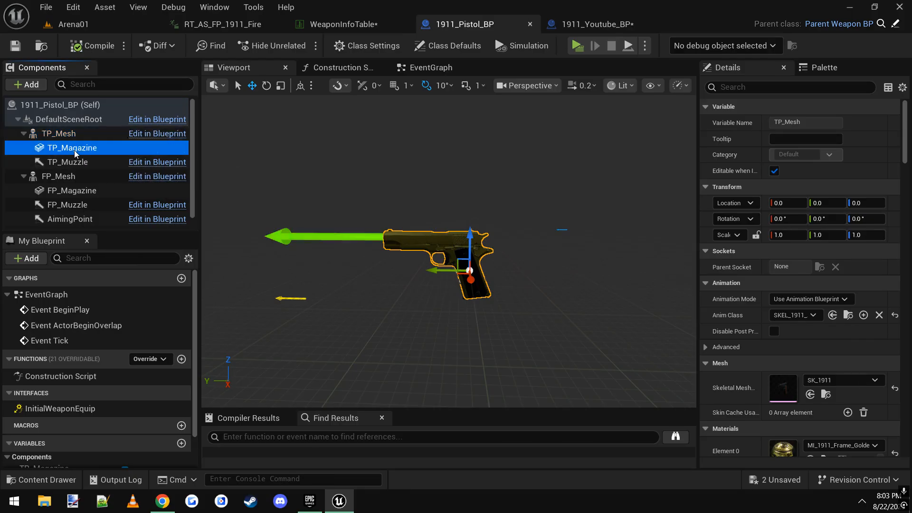
- Examine the placement of the TP_Muzzle and FP_Muzzle arrows at the end of the pistol's barrel
{"action": "left_click", "coordinate": [76, 162]}
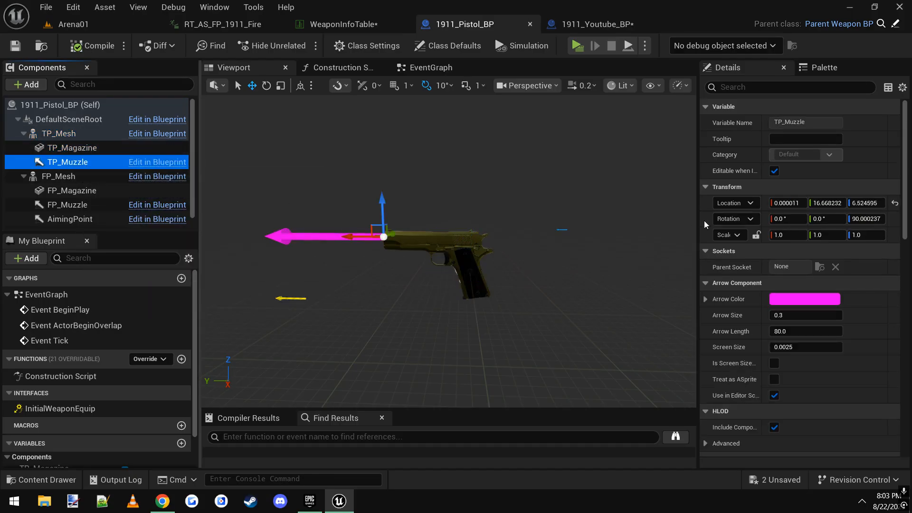
{"action": "key", "text": "w"}
{"action": "right_click_drag", "start_coordinate": [483, 238], "coordinate": [482, 238]}
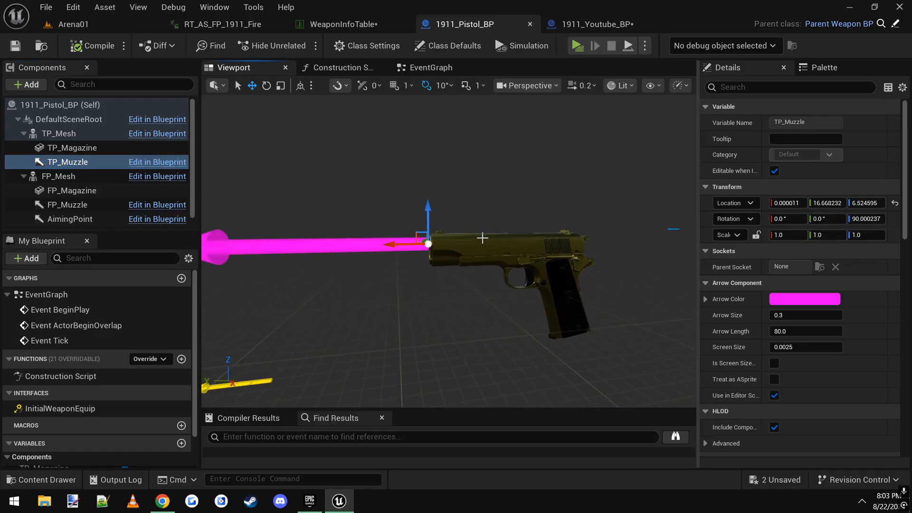
{"action": "left_click", "coordinate": [85, 205], "text": "ctrl"}
{"action": "right_click_drag", "start_coordinate": [426, 244], "coordinate": [455, 242]}
{"action": "key", "text": "w"}
{"action": "scroll", "coordinate": [426, 244], "scroll_direction": "down", "scroll_amount": 1}
{"action": "key", "text": "a"}
{"action": "key", "text": "d"}
{"action": "key", "text": "s"}
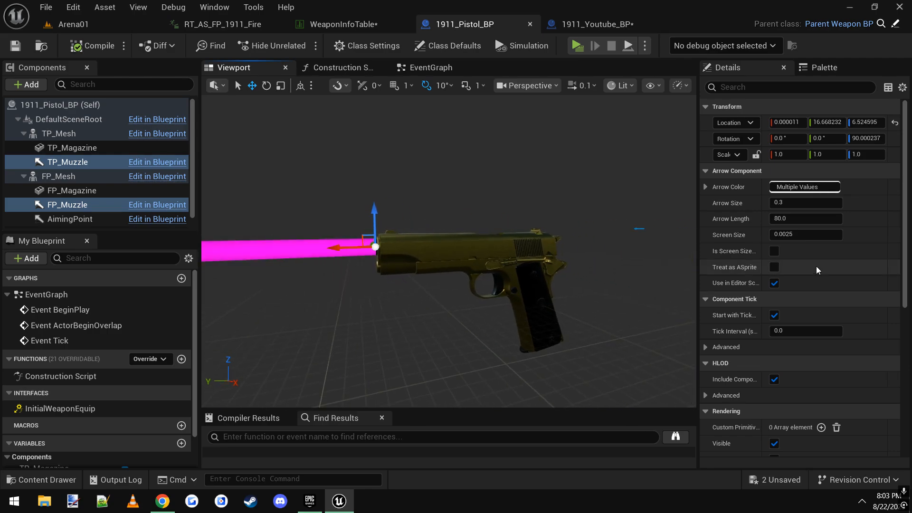
- Check the FP_Magazine component's mesh and parent socket, plus the FP_Muzzle arrow's transform
{"action": "left_click", "coordinate": [71, 205]}
{"action": "left_click", "coordinate": [79, 190]}
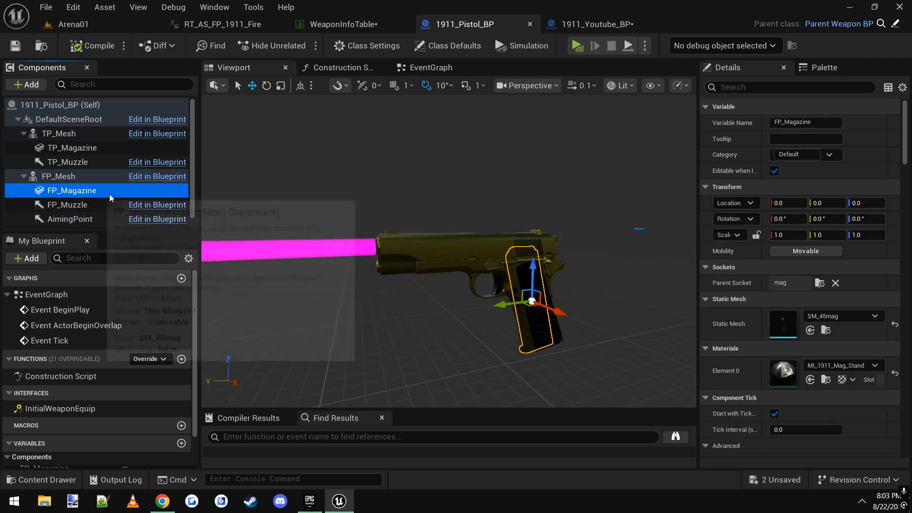
{"action": "left_click", "coordinate": [123, 205]}
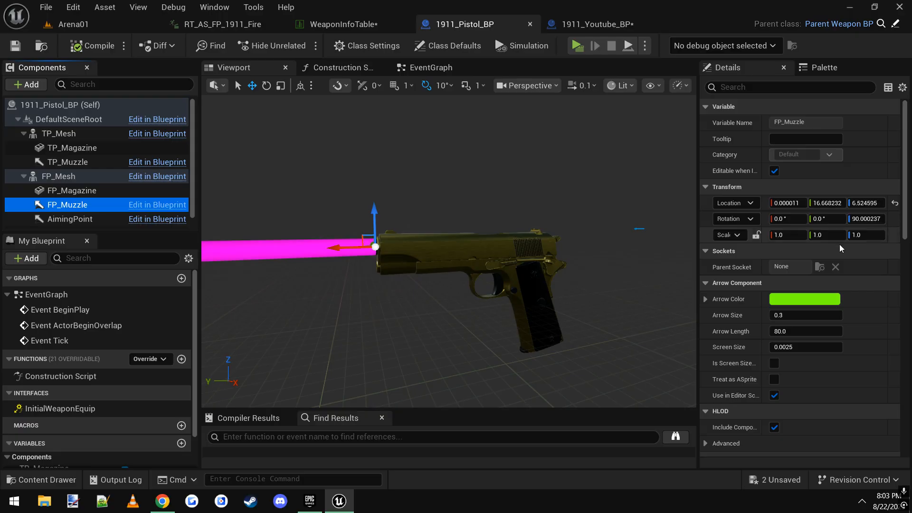
- Examine the AimingPoint arrow's position behind the pistol's rear sight
{"action": "right_click_drag", "start_coordinate": [577, 253], "coordinate": [564, 257]}
{"action": "key", "text": "d"}
{"action": "right_click_drag", "start_coordinate": [588, 226], "coordinate": [588, 226]}
{"action": "key", "text": "w"}
{"action": "left_click", "coordinate": [597, 222]}
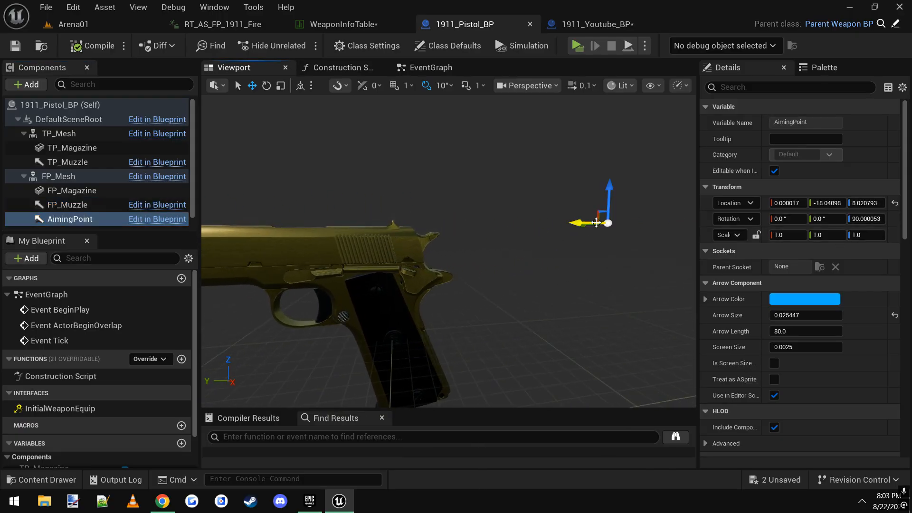
- Check the AimingPoint arrow's location values and its distance behind the complete pistol
{"action": "left_click", "coordinate": [146, 223]}
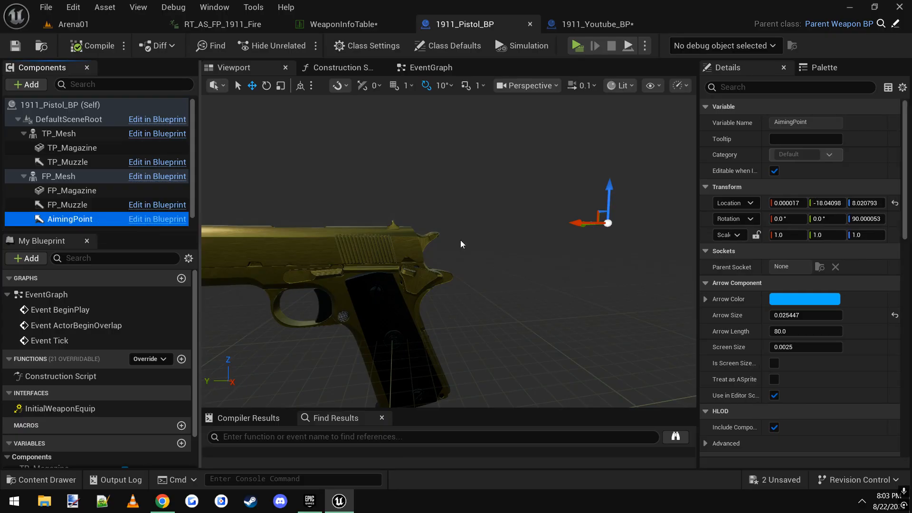
{"action": "key", "text": "s"}
{"action": "mouse_move", "coordinate": [461, 241]}
{"action": "right_mouse_down"}
{"action": "mouse_move", "coordinate": [447, 241]}
{"action": "mouse_move", "coordinate": [462, 241]}
{"action": "right_mouse_up"}
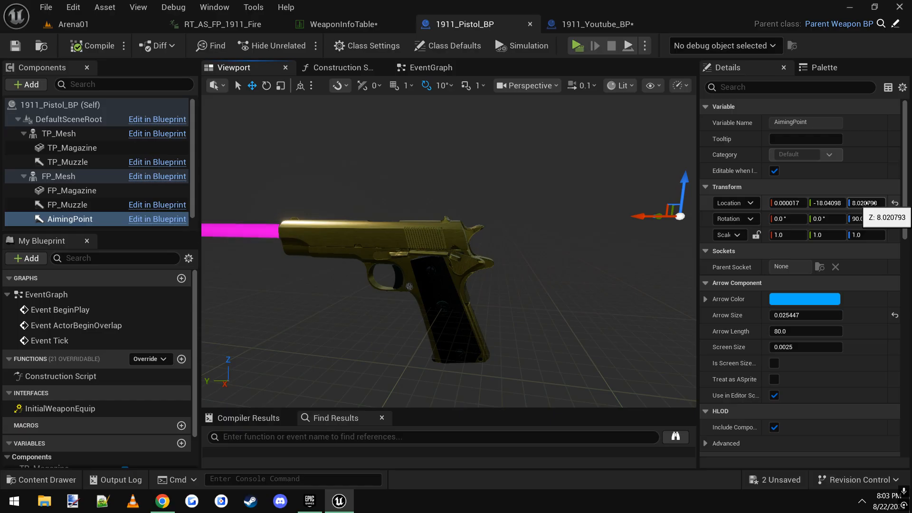
{"action": "key", "text": "s"}
{"action": "mouse_move", "coordinate": [538, 293]}
{"action": "right_mouse_down"}
{"action": "mouse_move", "coordinate": [524, 293]}
{"action": "mouse_move", "coordinate": [544, 288]}
{"action": "right_mouse_up"}
- Compare the details of the TP_Magazine, FP_Mesh, FP_Muzzle, AimingPoint and FP_Magazine components
{"action": "left_click", "coordinate": [109, 148]}
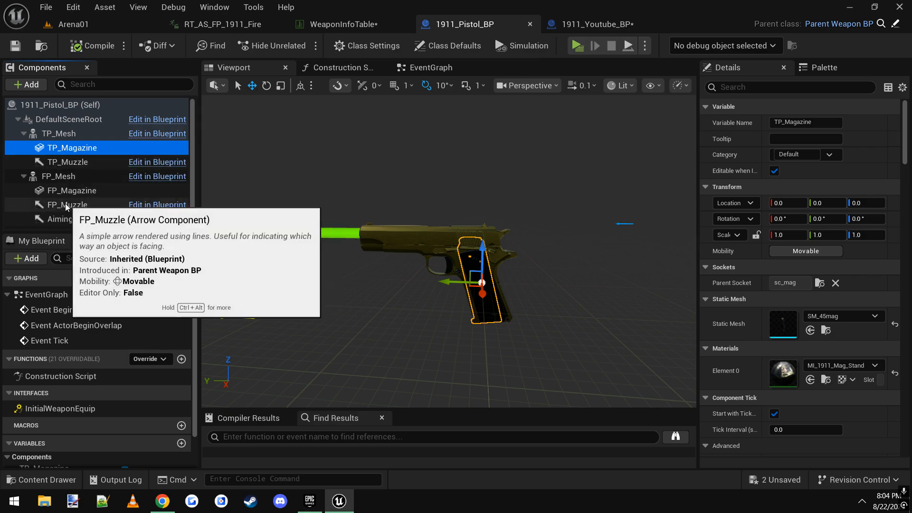
{"action": "left_click", "coordinate": [67, 178]}
{"action": "left_click", "coordinate": [81, 206]}
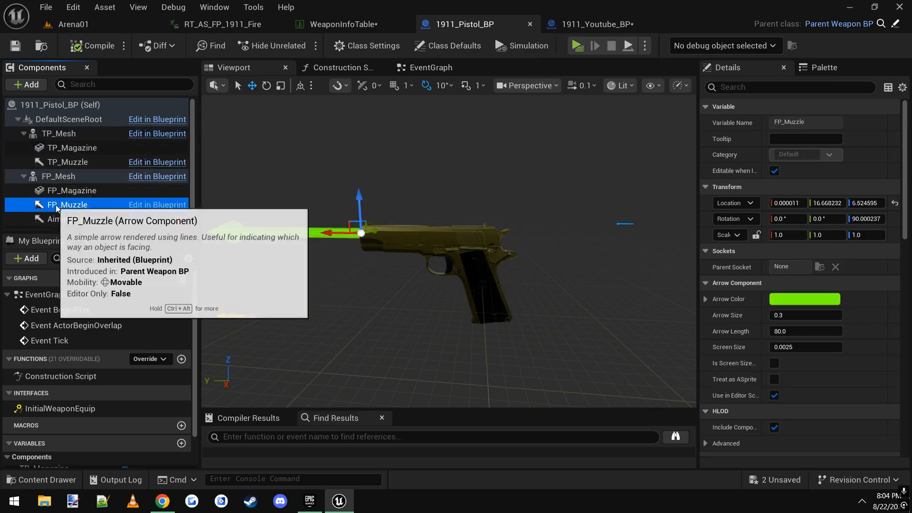
{"action": "left_click", "coordinate": [71, 219]}
{"action": "left_click", "coordinate": [74, 191]}
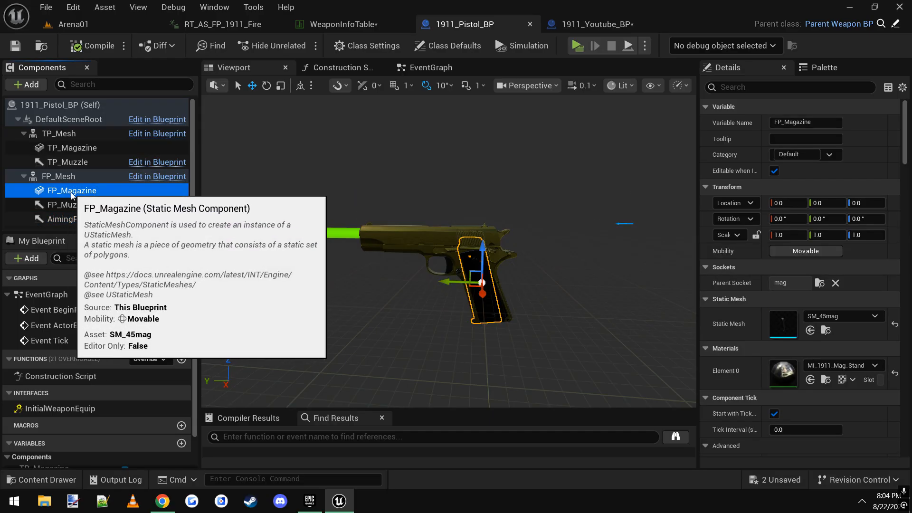
- Look through FP_Magazine's static mesh choices and search its available parent sockets and bones for "mag"
{"action": "key", "text": "w"}
{"action": "right_click_drag", "start_coordinate": [536, 261], "coordinate": [552, 298]}
{"action": "left_click", "coordinate": [875, 317]}
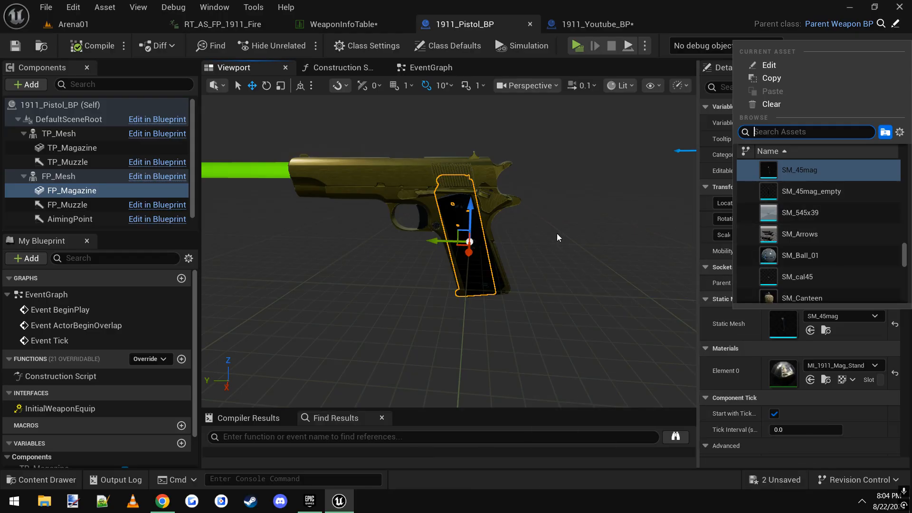
{"action": "right_click_drag", "start_coordinate": [557, 234], "coordinate": [496, 233]}
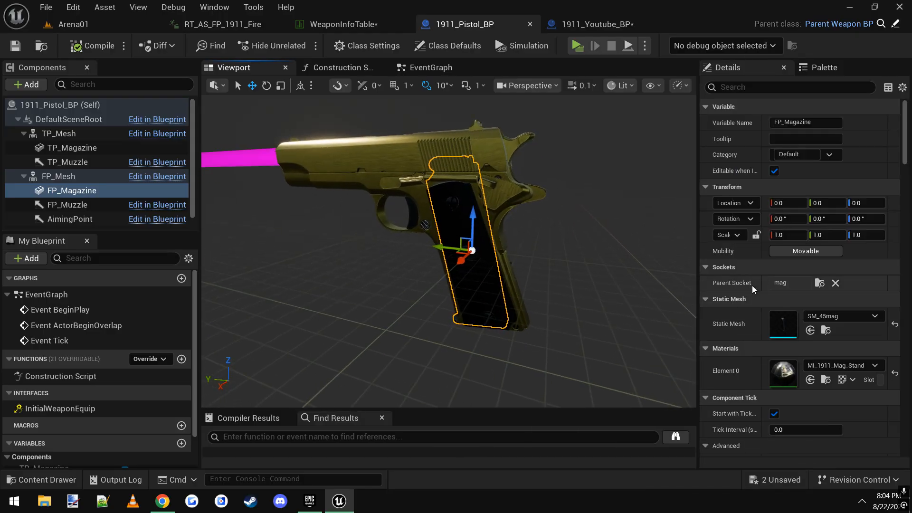
{"action": "left_click", "coordinate": [818, 285]}
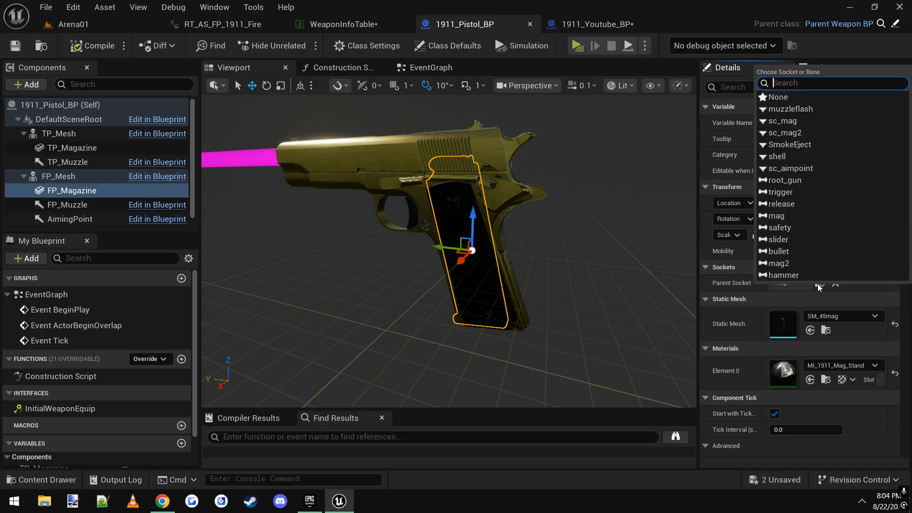
{"action": "type", "text": "mag"}
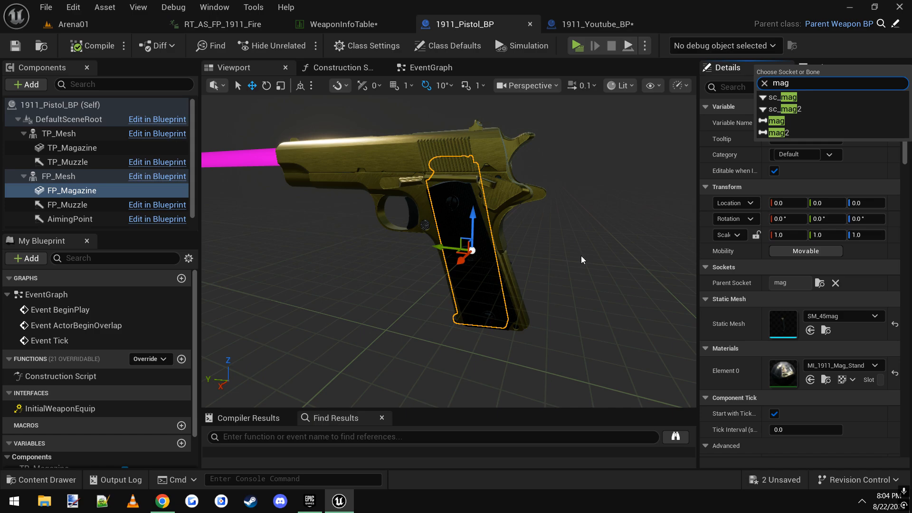
{"action": "mouse_move", "coordinate": [584, 260]}
{"action": "right_mouse_down"}
{"action": "mouse_move", "coordinate": [579, 254]}
{"action": "mouse_move", "coordinate": [583, 260]}
{"action": "right_mouse_up"}
{"action": "key", "text": "w"}
{"action": "key", "text": "s"}
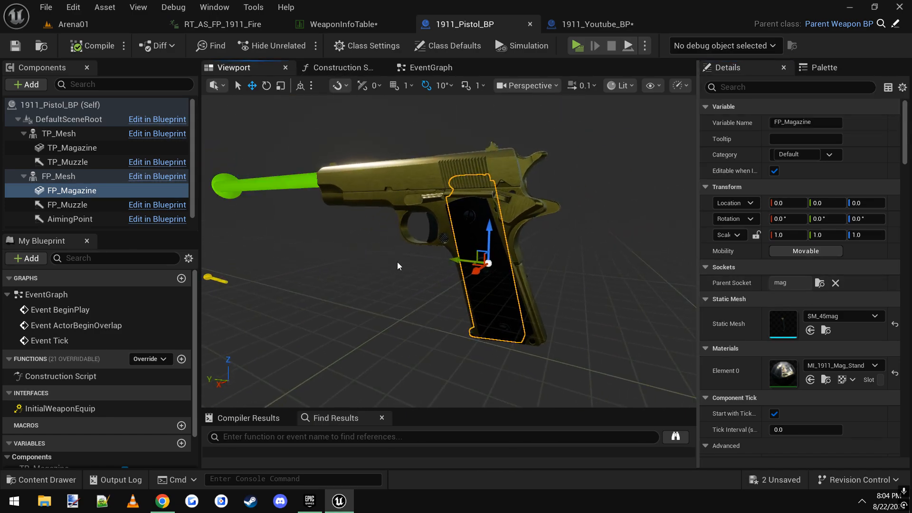
- Check TP_Magazine's parent socket and its placement inside the pistol grip from several viewpoints
{"action": "left_click", "coordinate": [147, 148]}
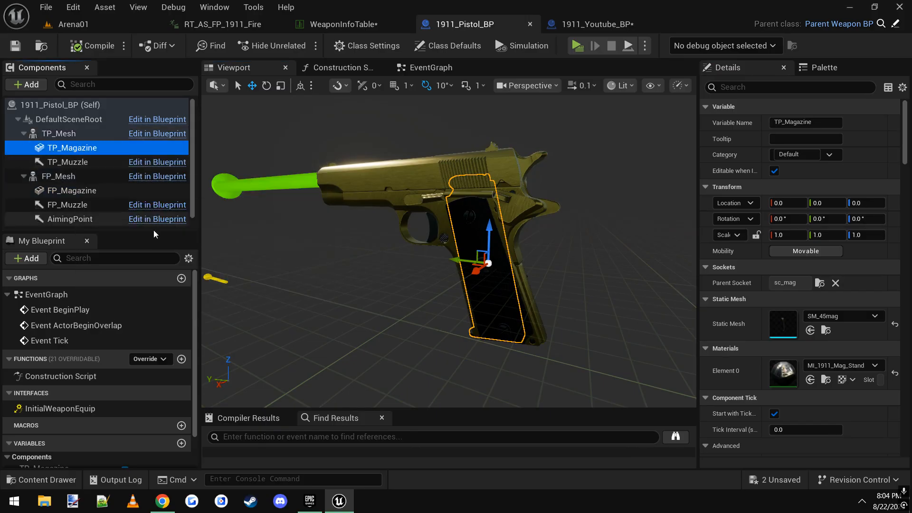
{"action": "key", "text": "s"}
{"action": "right_click_drag", "start_coordinate": [421, 254], "coordinate": [421, 255]}
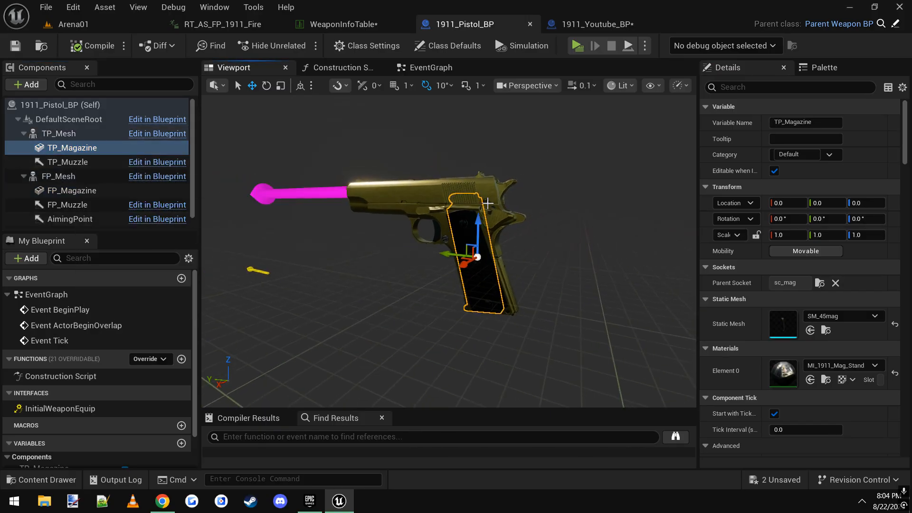
{"action": "key", "text": "s"}
{"action": "mouse_move", "coordinate": [526, 295]}
{"action": "right_mouse_down"}
{"action": "mouse_move", "coordinate": [544, 293]}
{"action": "mouse_move", "coordinate": [526, 295]}
{"action": "right_mouse_up"}
{"action": "key", "text": "a"}
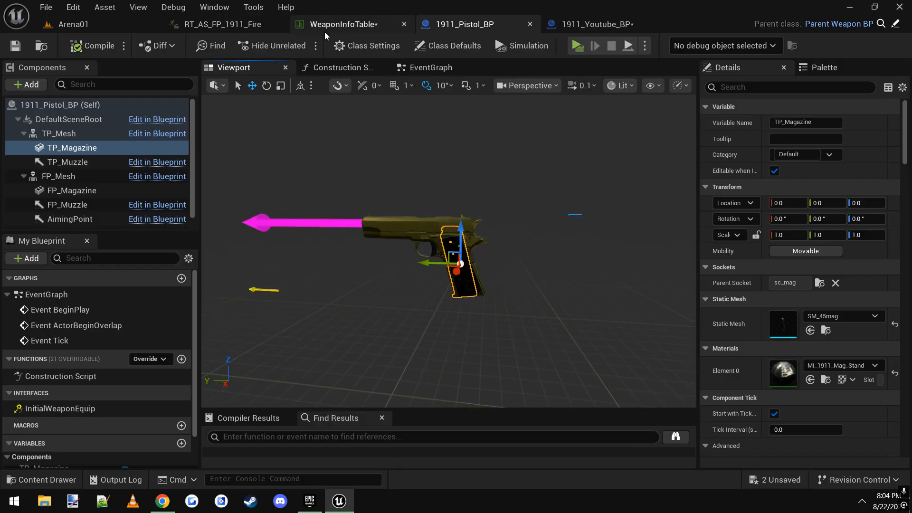
- In WeaponInfoTable, set the 1911_YouTubePistol row's WeaponBP to 1911_Pistol_BP
{"action": "left_click", "coordinate": [346, 25]}
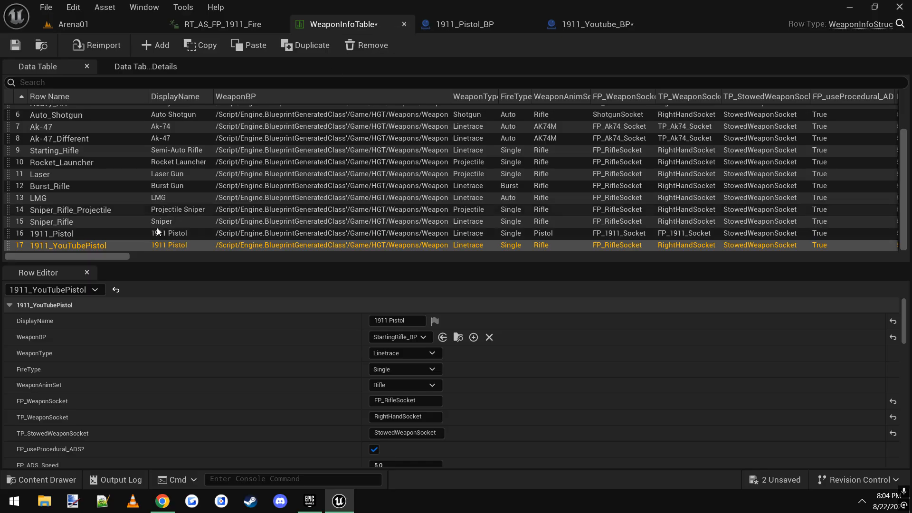
{"action": "left_click", "coordinate": [421, 339]}
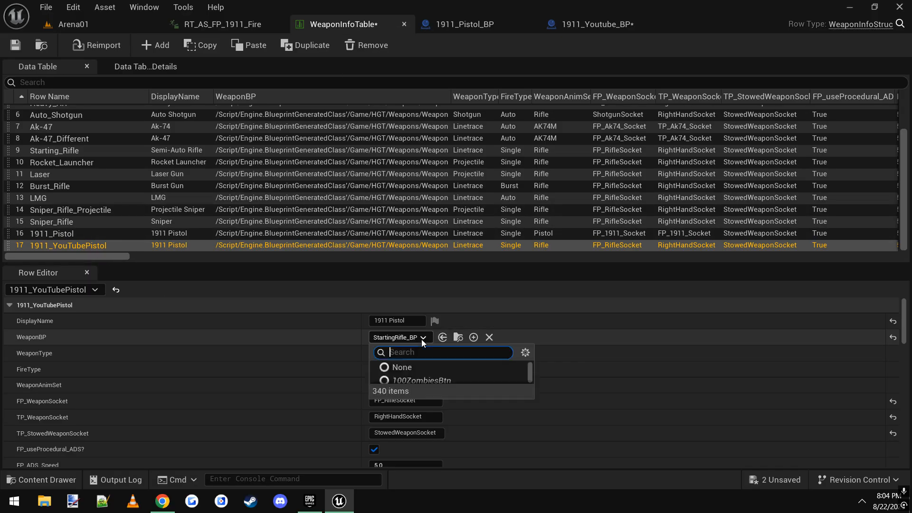
{"action": "type", "text": "1911"}
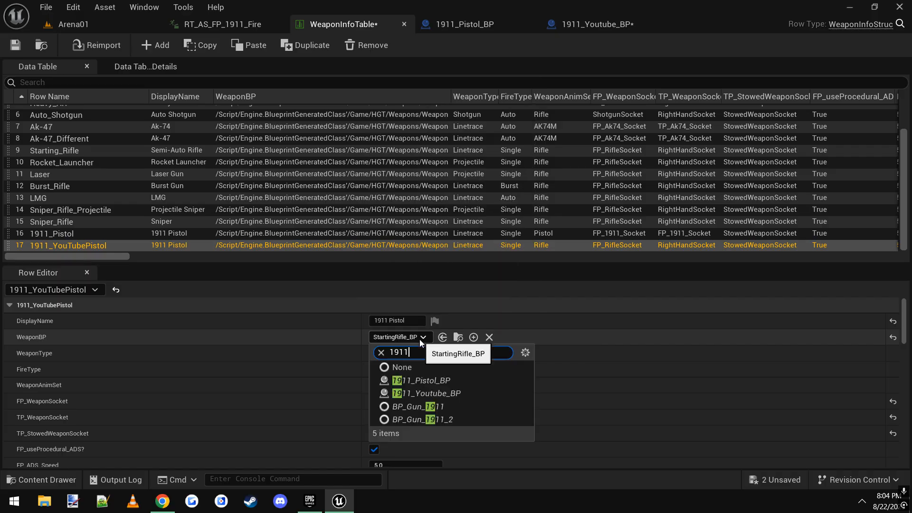
{"action": "left_click", "coordinate": [442, 379]}
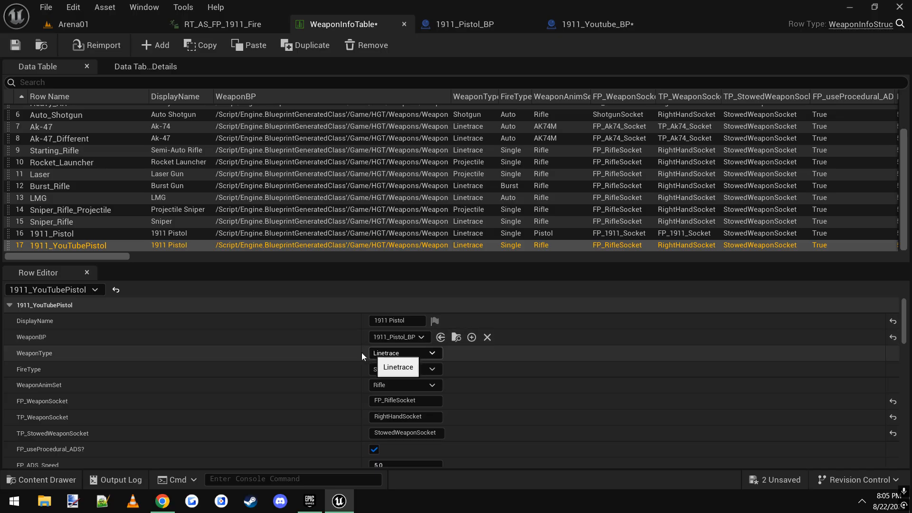
- Set the WeaponAnimSet of the 1911_YouTubePistol row to Pistol
{"action": "scroll", "coordinate": [408, 339], "scroll_direction": "down", "scroll_amount": 1}
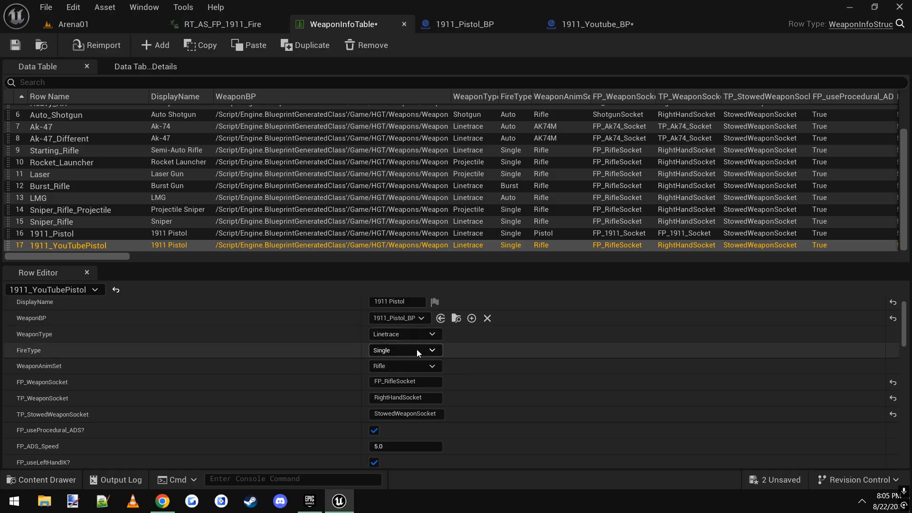
{"action": "left_click", "coordinate": [391, 366]}
{"action": "left_click", "coordinate": [387, 391]}
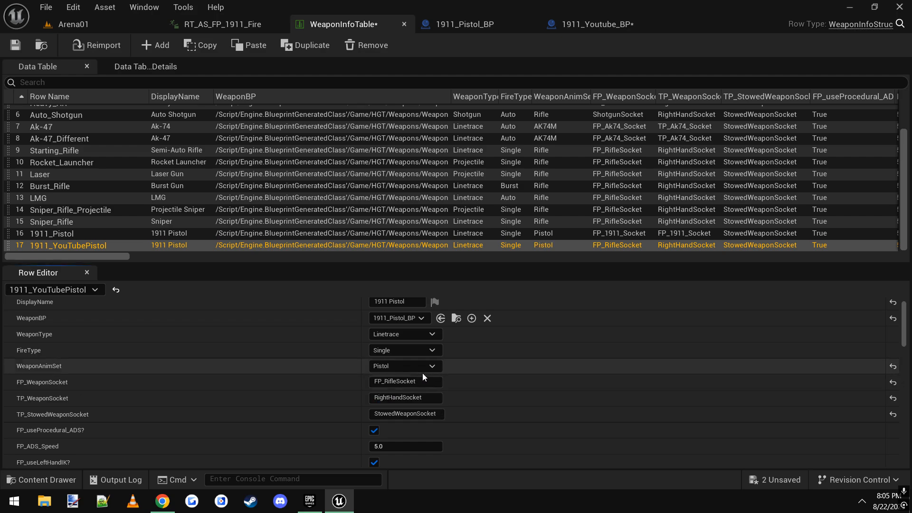
{"action": "scroll", "coordinate": [465, 366], "scroll_direction": "down", "scroll_amount": 3}
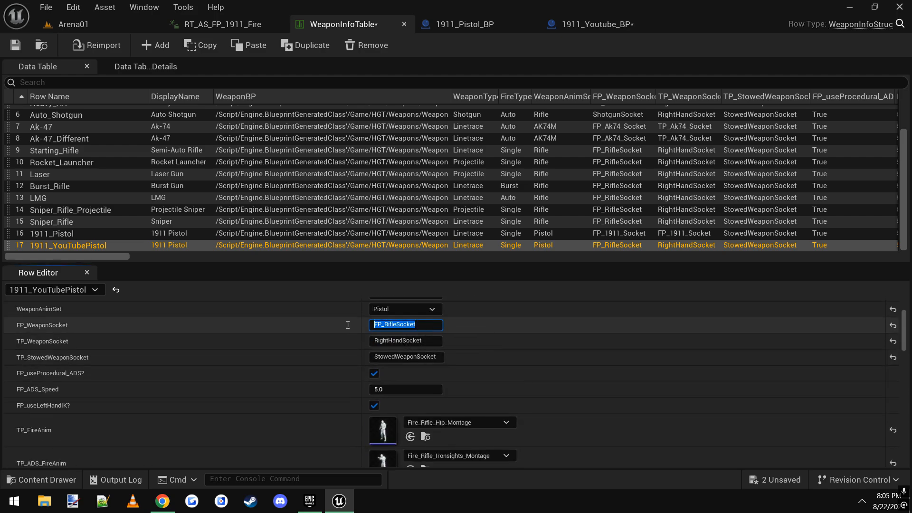
- Switch to the RT_AS_FP_1911_Fire animation and examine how the pistol sits in the mannequin's hand
{"action": "left_click", "coordinate": [206, 29]}
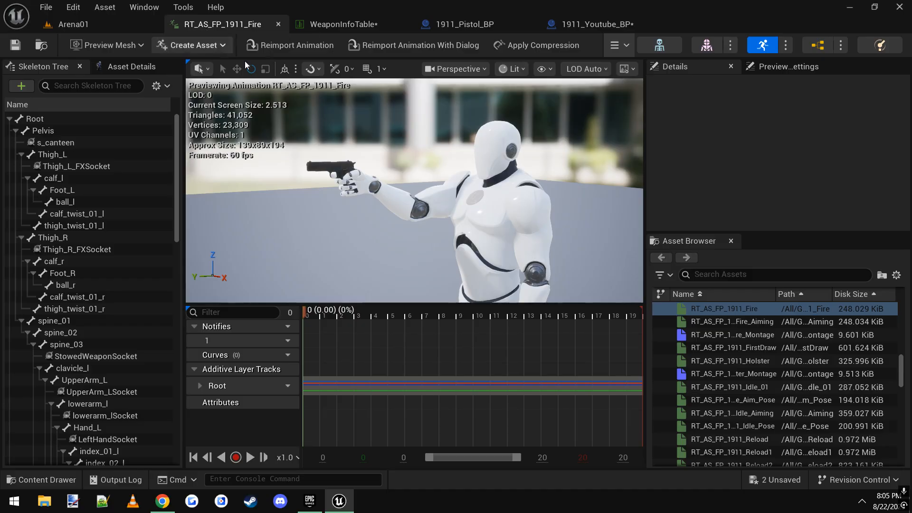
{"action": "key", "text": "w"}
{"action": "right_click_drag", "start_coordinate": [387, 185], "coordinate": [385, 185]}
{"action": "key", "text": "s"}
{"action": "key", "text": "w"}
{"action": "right_click_drag", "start_coordinate": [201, 235], "coordinate": [200, 235]}
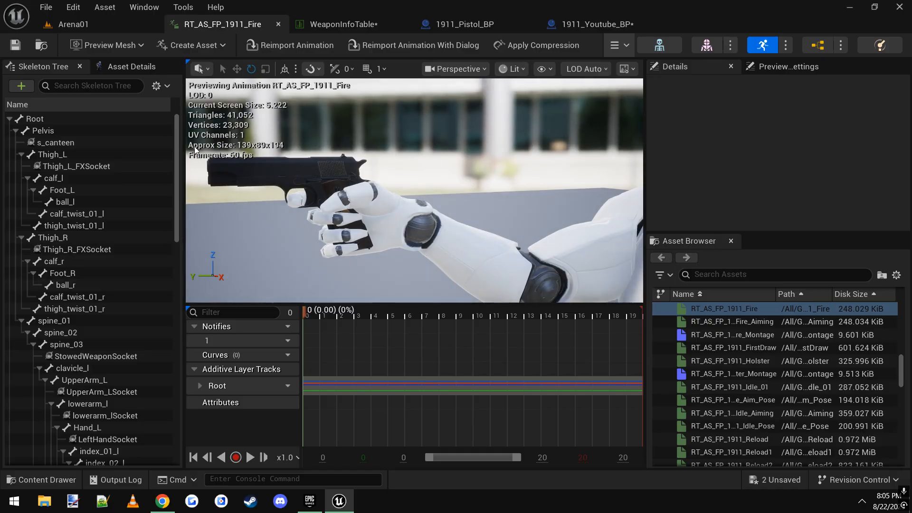
{"action": "right_click_drag", "start_coordinate": [399, 157], "coordinate": [420, 164]}
{"action": "key", "text": "s"}
{"action": "key", "text": "w"}
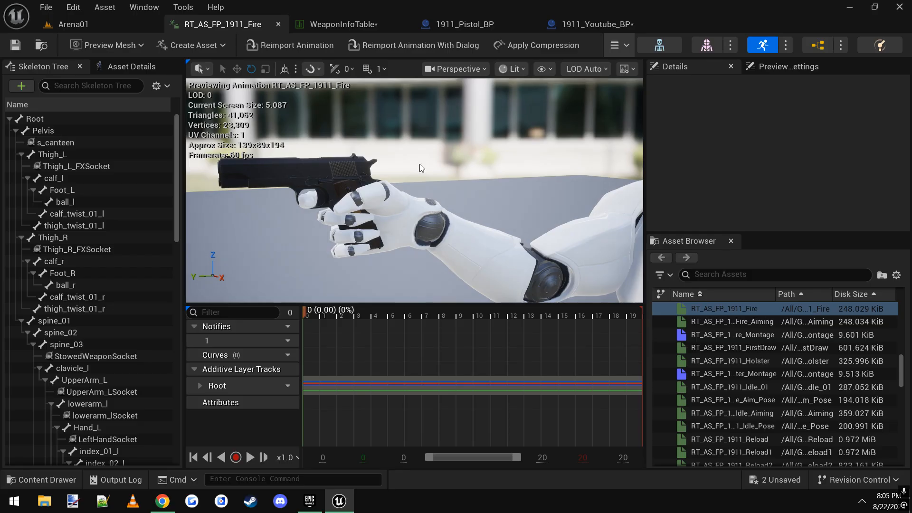
- Open the original AS_FP_1911_Fire animation from the 1911Pistol Animations folder in the Arena01 content browser
{"action": "left_click", "coordinate": [90, 27]}
{"action": "scroll", "coordinate": [59, 374], "scroll_direction": "up", "scroll_amount": 10}
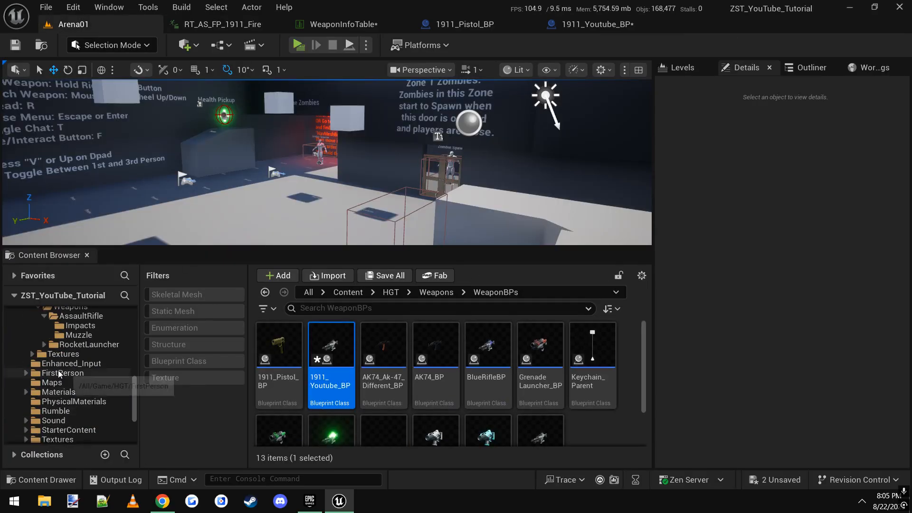
{"action": "scroll", "coordinate": [59, 373], "scroll_direction": "up", "scroll_amount": 5}
{"action": "left_click", "coordinate": [62, 341]}
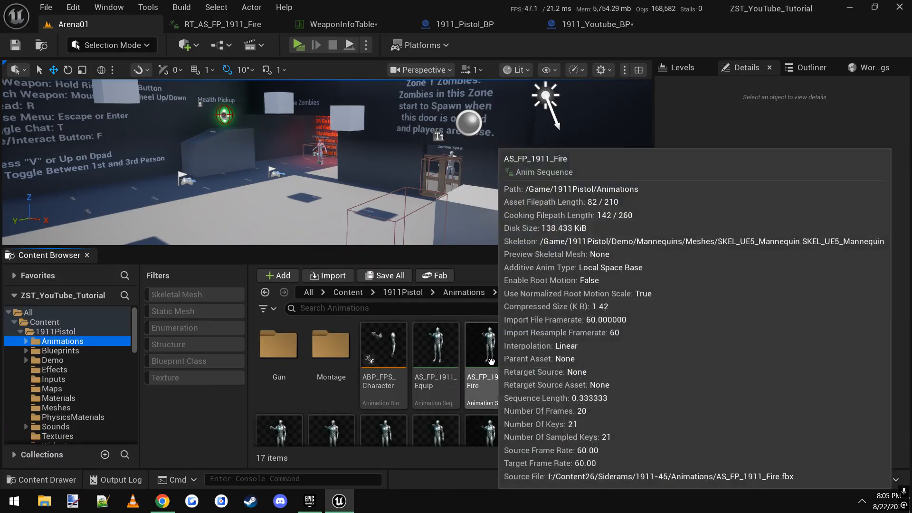
{"action": "left_click", "coordinate": [491, 362]}
{"action": "double_click", "coordinate": [492, 362]}
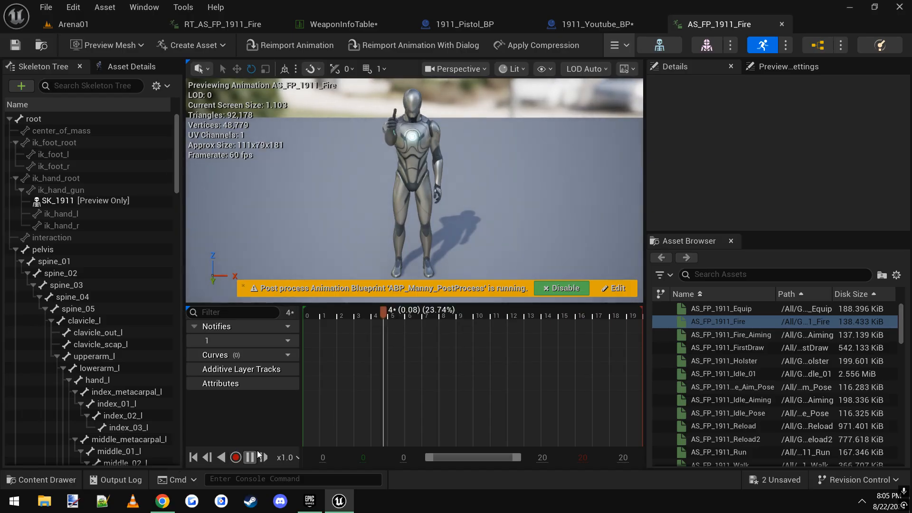
- Pause the AS_FP_1911_Fire animation at frame 0 and examine the pistol in the hand up close
{"action": "left_click", "coordinate": [256, 457]}
{"action": "left_click_drag", "start_coordinate": [349, 311], "coordinate": [200, 309]}
{"action": "right_click_drag", "start_coordinate": [304, 209], "coordinate": [190, 193]}
{"action": "key", "text": "d"}
{"action": "key", "text": "w"}
{"action": "right_click_drag", "start_coordinate": [304, 190], "coordinate": [322, 170]}
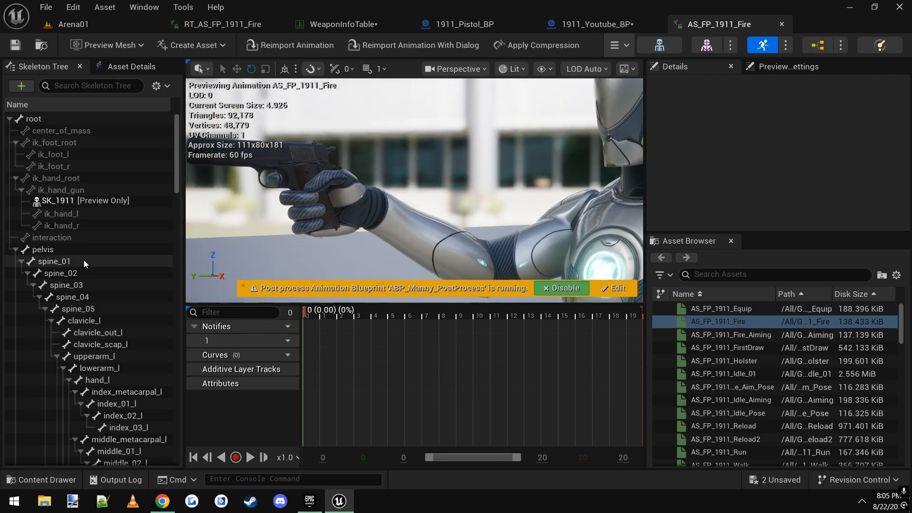
- Inspect the ik_hand_gun bone that holds the SK_1911 preview mesh in the skeleton
{"action": "left_click", "coordinate": [75, 190]}
{"action": "left_click", "coordinate": [70, 199]}
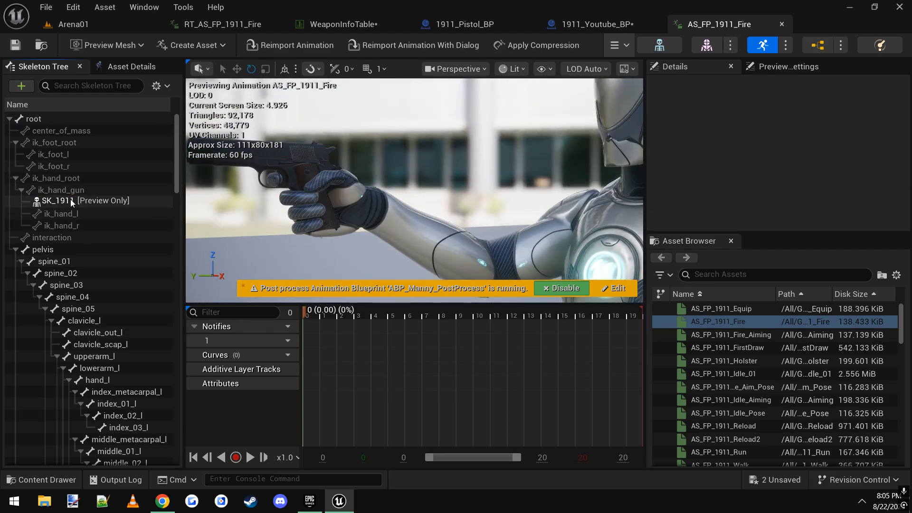
{"action": "left_click", "coordinate": [70, 191]}
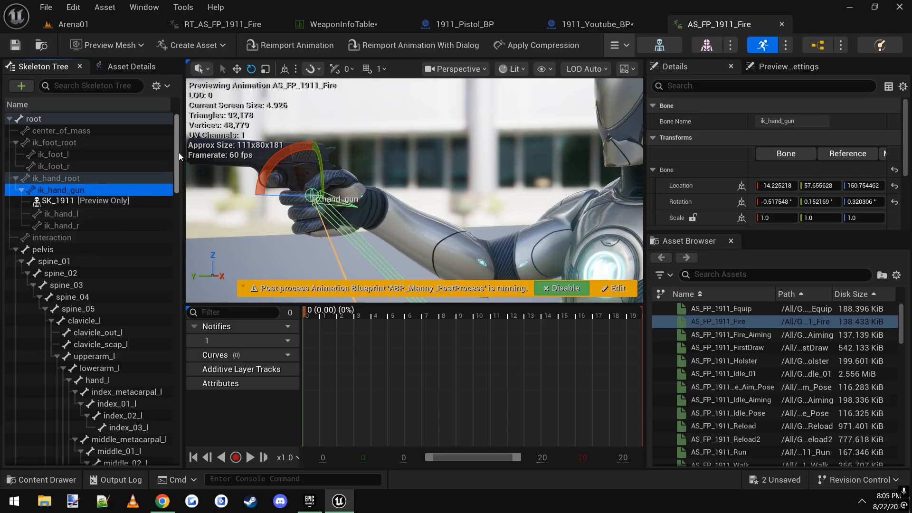
- Try moving the WhippyTestSocket under hand_r away from the hand with its preview pistol, and undo the move
{"action": "left_click_drag", "start_coordinate": [179, 151], "coordinate": [193, 270]}
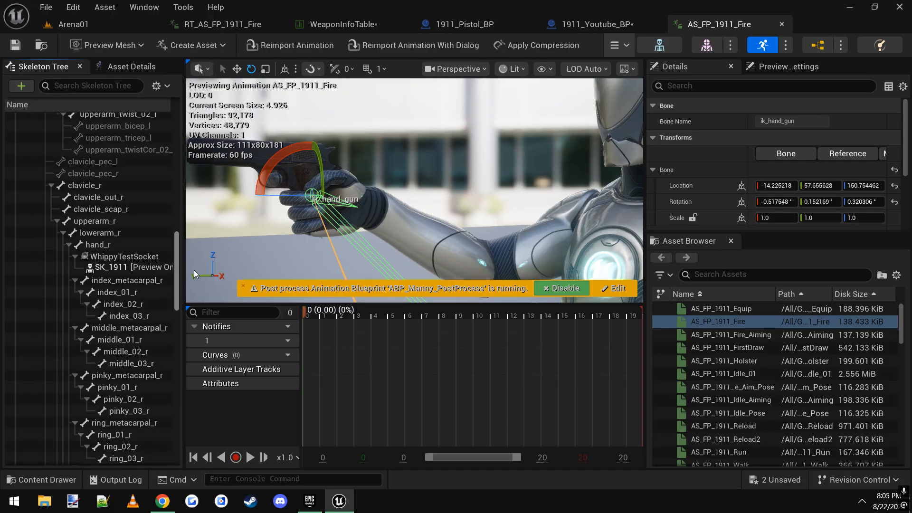
{"action": "left_click", "coordinate": [122, 253]}
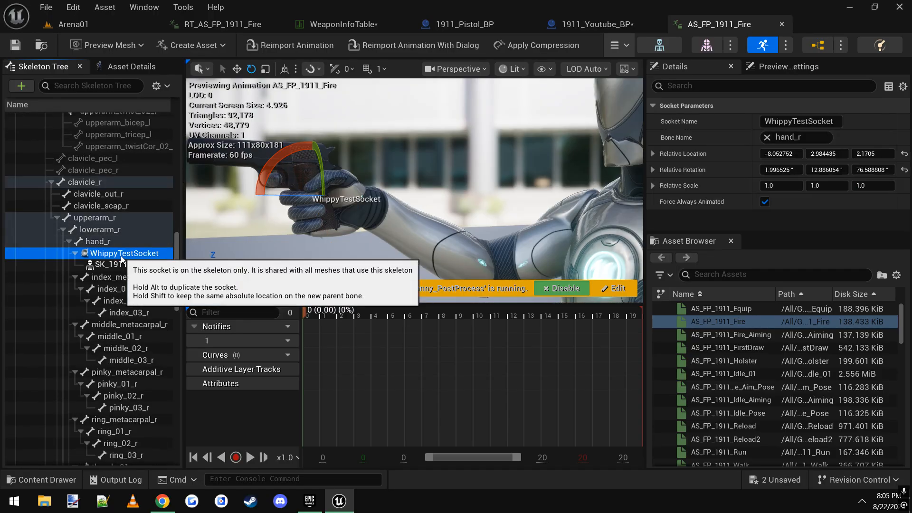
{"action": "right_click_drag", "start_coordinate": [333, 209], "coordinate": [285, 215]}
{"action": "key", "text": "w"}
{"action": "left_click_drag", "start_coordinate": [386, 184], "coordinate": [242, 184]}
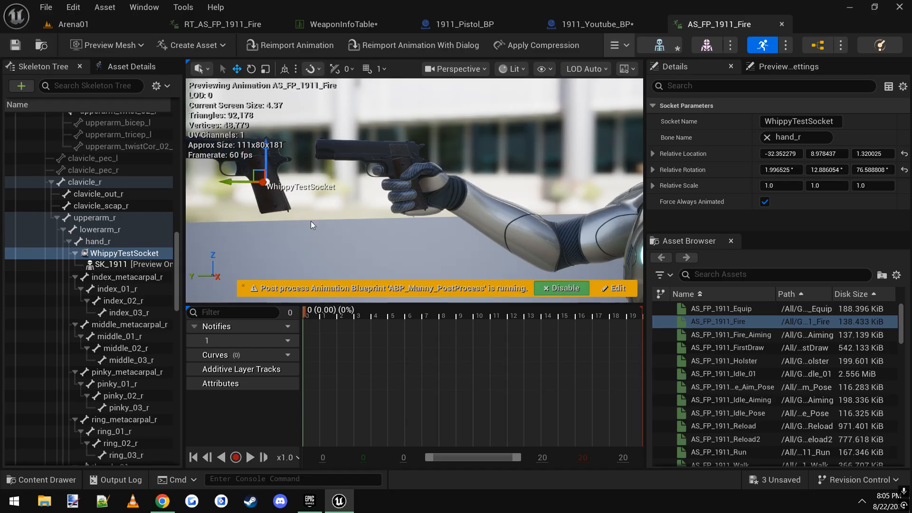
{"action": "right_click_drag", "start_coordinate": [401, 202], "coordinate": [494, 223]}
{"action": "key", "text": "ctrl+z"}
- Return to the ik_hand_gun bone in the skeleton and check its transform at the pistol grip
{"action": "scroll", "coordinate": [96, 262], "scroll_direction": "up", "scroll_amount": 7}
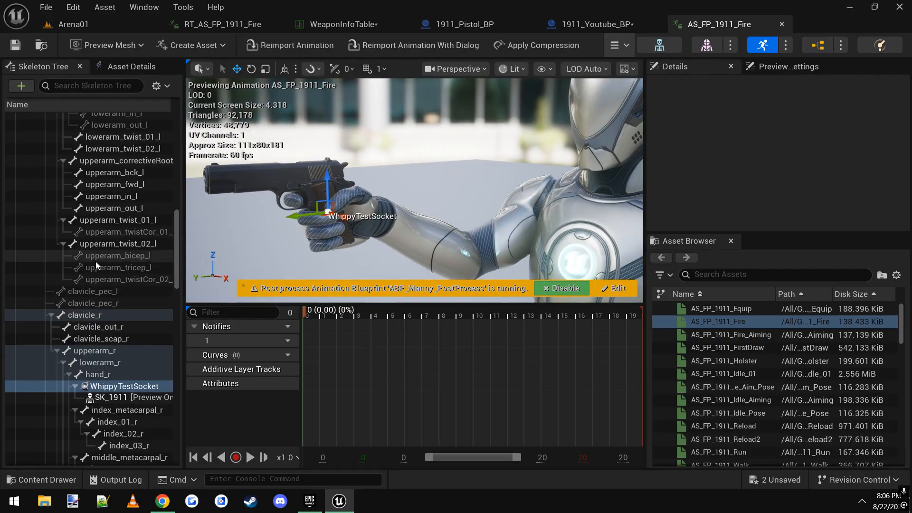
{"action": "scroll", "coordinate": [97, 260], "scroll_direction": "up", "scroll_amount": 8}
{"action": "scroll", "coordinate": [109, 252], "scroll_direction": "up", "scroll_amount": 5}
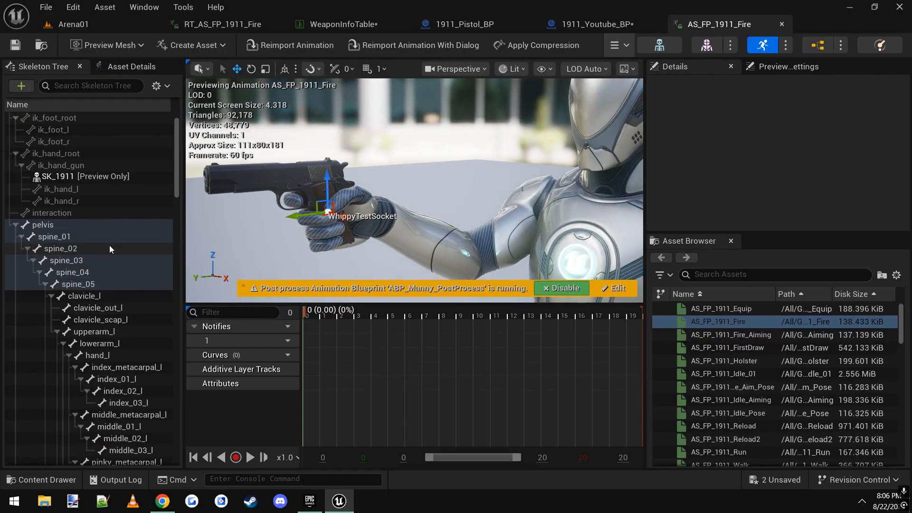
{"action": "left_click", "coordinate": [36, 166]}
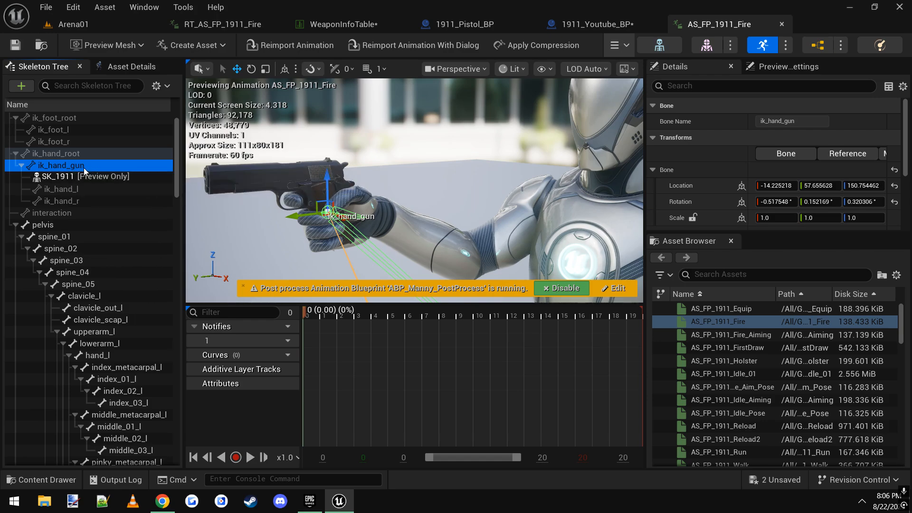
- Examine the hand_r bone and its WhippyTestSocket up close, including the socket's full relative location and rotation values
{"action": "scroll", "coordinate": [104, 209], "scroll_direction": "down", "scroll_amount": 8}
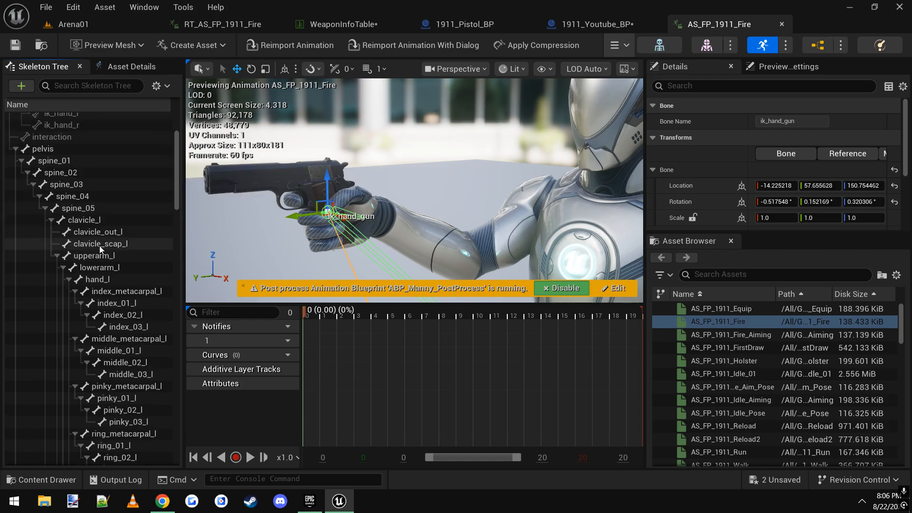
{"action": "scroll", "coordinate": [121, 295], "scroll_direction": "down", "scroll_amount": 10}
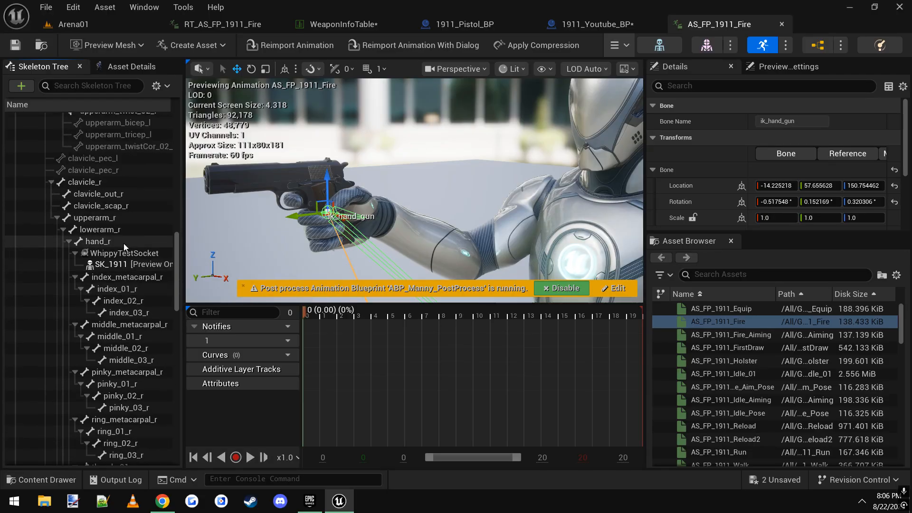
{"action": "left_click", "coordinate": [124, 242]}
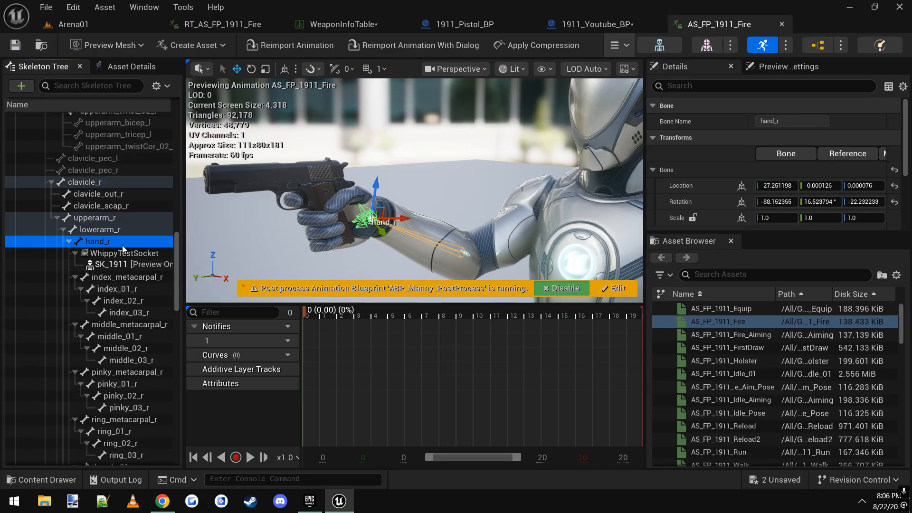
{"action": "key", "text": "w"}
{"action": "mouse_move", "coordinate": [304, 188]}
{"action": "right_mouse_down"}
{"action": "mouse_move", "coordinate": [299, 202]}
{"action": "mouse_move", "coordinate": [311, 194]}
{"action": "right_mouse_up"}
{"action": "key", "text": "a"}
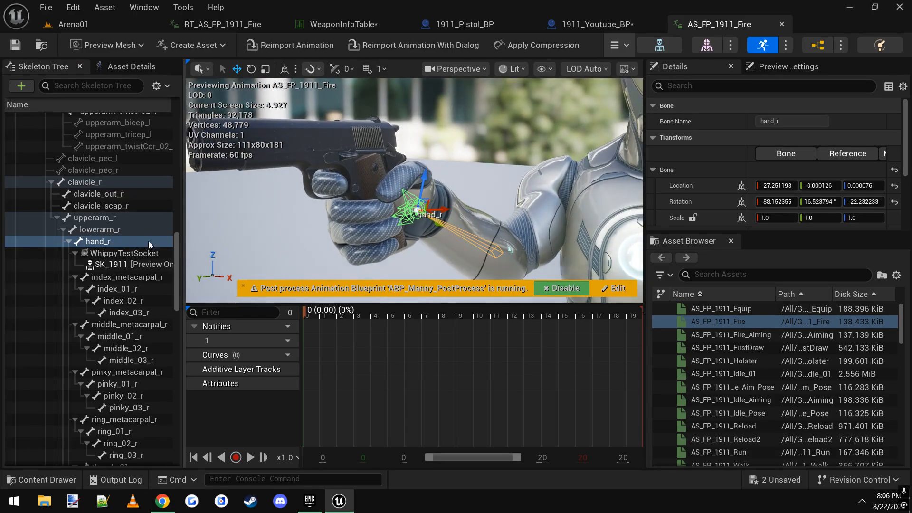
{"action": "left_click", "coordinate": [108, 253]}
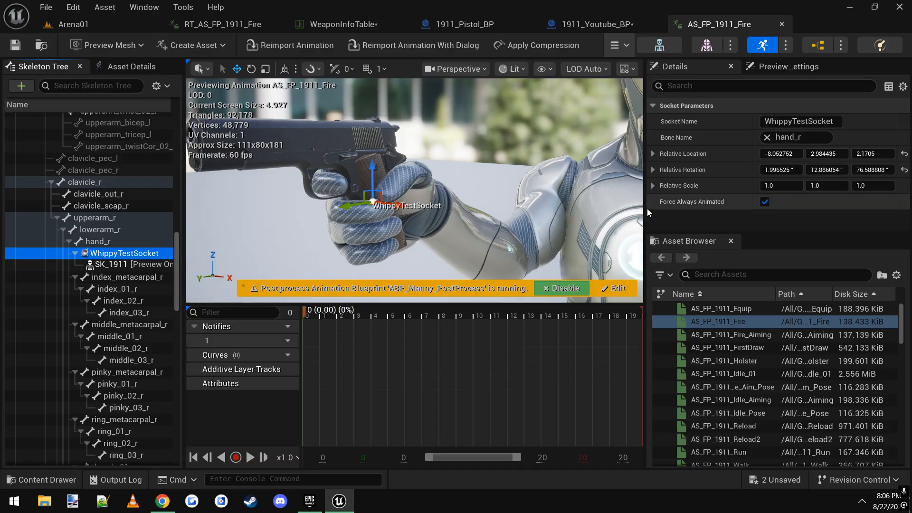
{"action": "left_click_drag", "start_coordinate": [649, 212], "coordinate": [587, 211]}
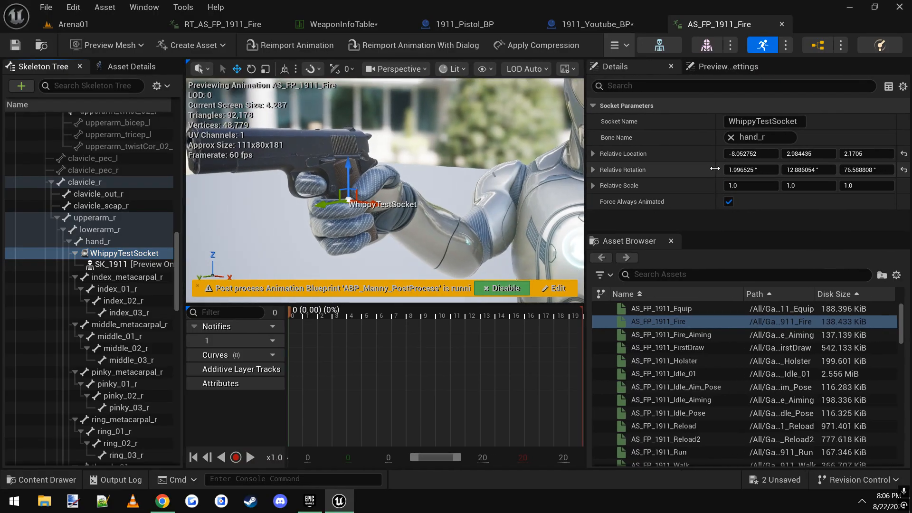
{"action": "left_click_drag", "start_coordinate": [715, 168], "coordinate": [679, 169]}
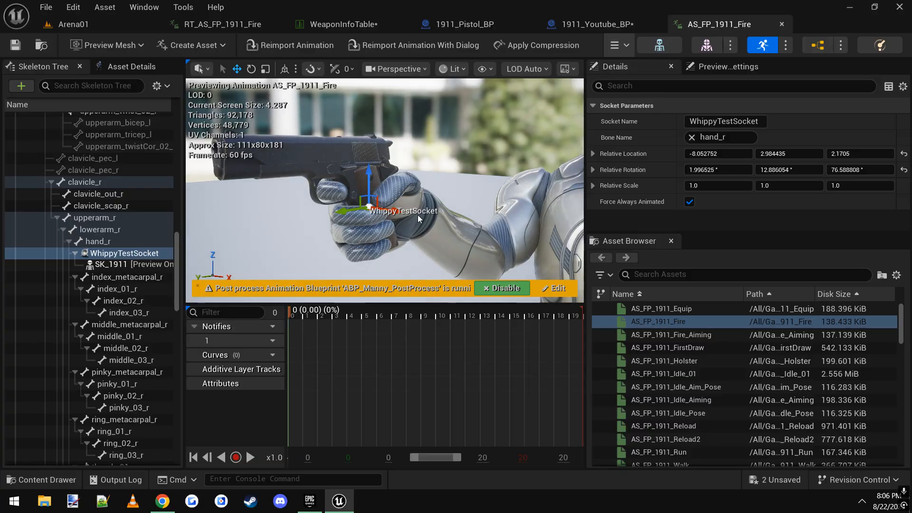
{"action": "right_click_drag", "start_coordinate": [434, 190], "coordinate": [443, 194]}
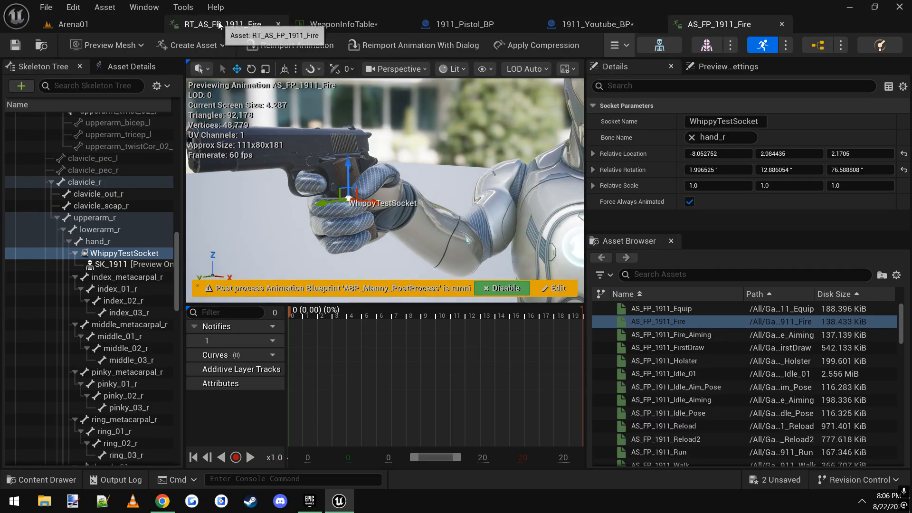
- In the retargeted RT_AS_FP_1911_Fire animation, inspect the FP_1911_Socket under Hand_R and its relative location and rotation
{"action": "left_click", "coordinate": [255, 28]}
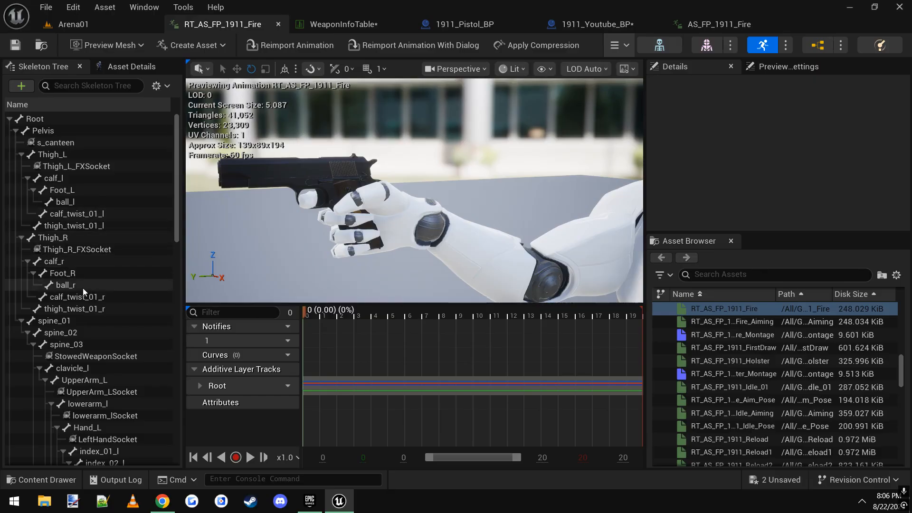
{"action": "scroll", "coordinate": [95, 328], "scroll_direction": "down", "scroll_amount": 5}
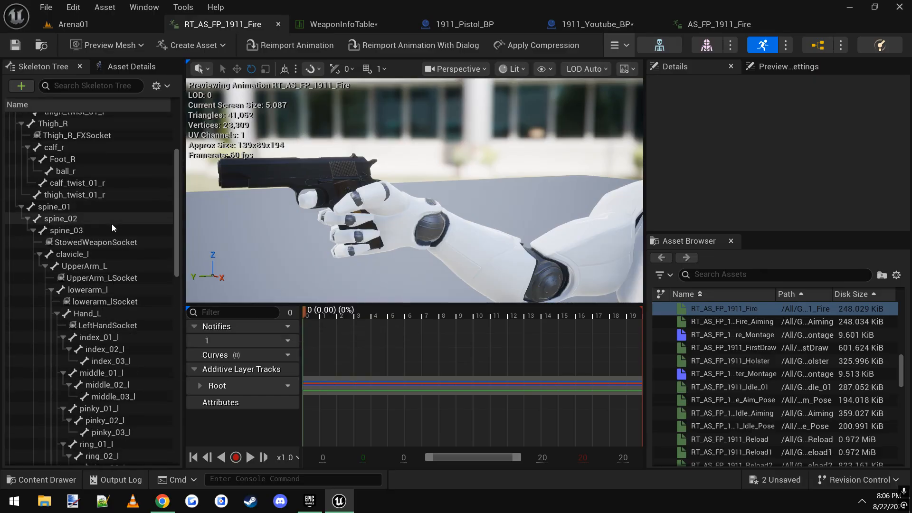
{"action": "scroll", "coordinate": [113, 257], "scroll_direction": "down", "scroll_amount": 8}
{"action": "scroll", "coordinate": [113, 272], "scroll_direction": "down", "scroll_amount": 3}
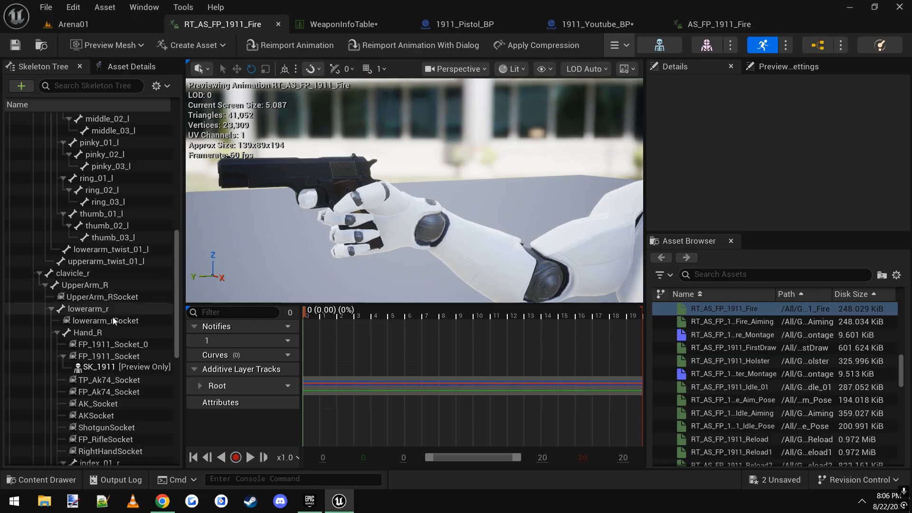
{"action": "left_click", "coordinate": [107, 334]}
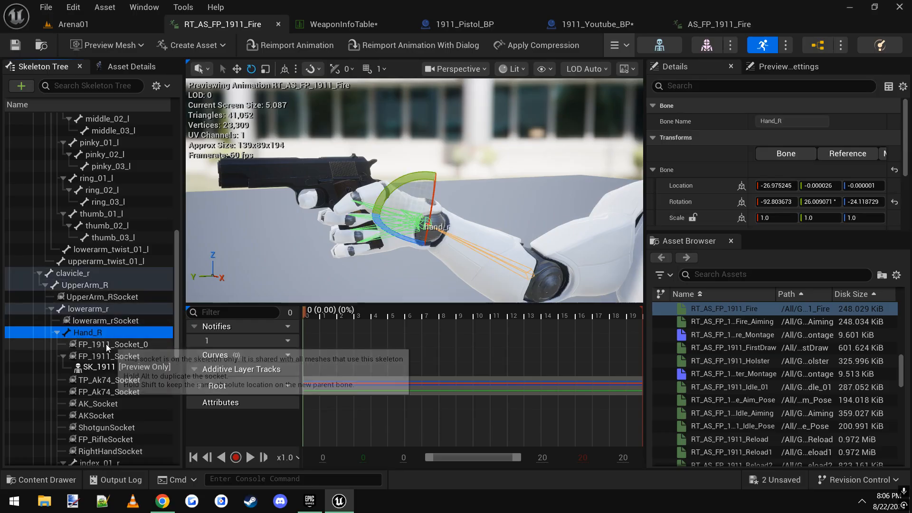
{"action": "scroll", "coordinate": [107, 345], "scroll_direction": "down", "scroll_amount": 3}
{"action": "left_click", "coordinate": [112, 323]}
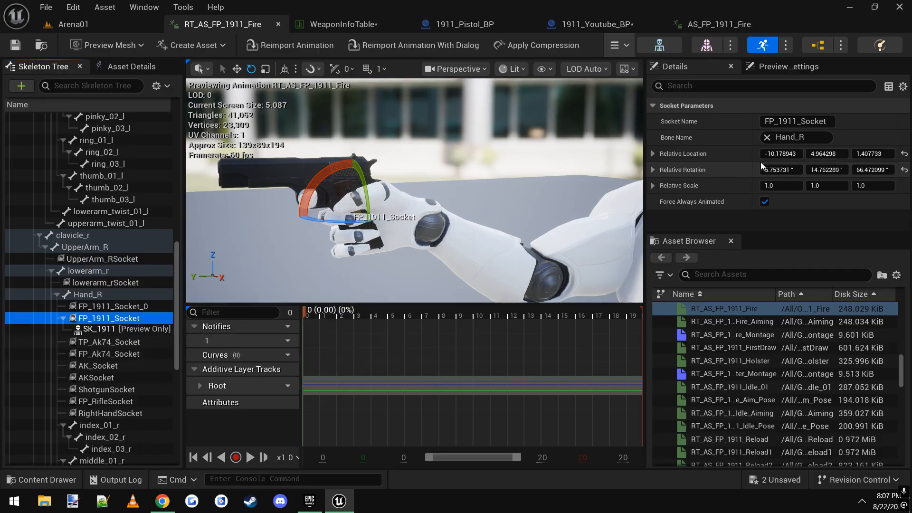
{"action": "left_click_drag", "start_coordinate": [760, 161], "coordinate": [735, 144]}
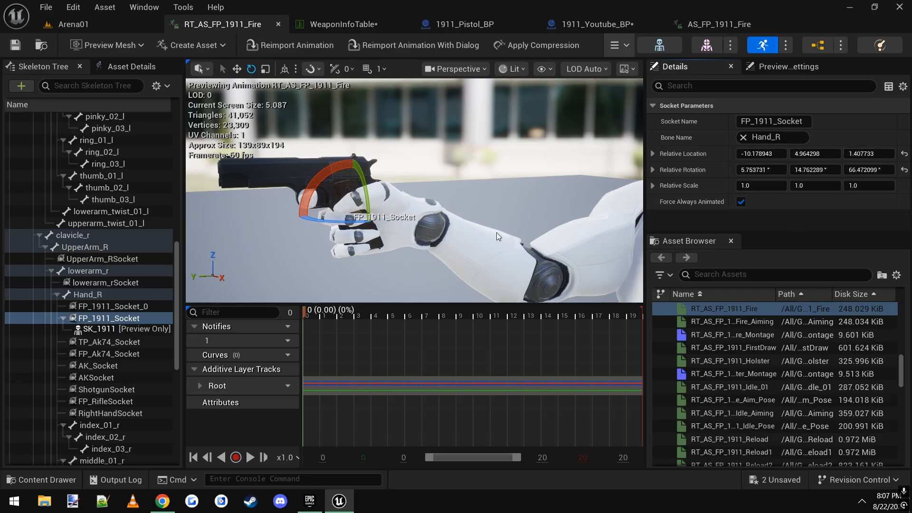
- Copy the FP_1911_Socket name from the skeleton into FP_WeaponSocket of the 1911_YouTubePistol row in WeaponInfoTable
{"action": "left_click", "coordinate": [107, 318]}
{"action": "key", "text": "ctrl+c"}
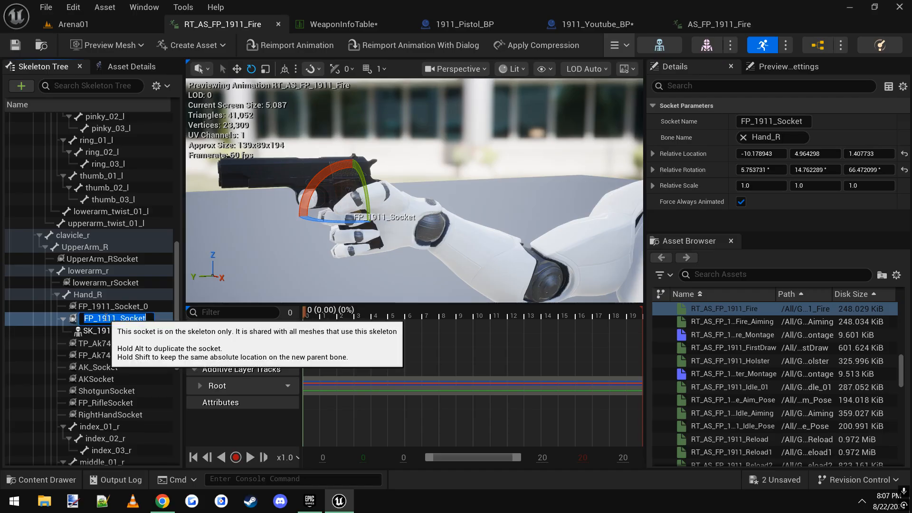
{"action": "left_click", "coordinate": [350, 23]}
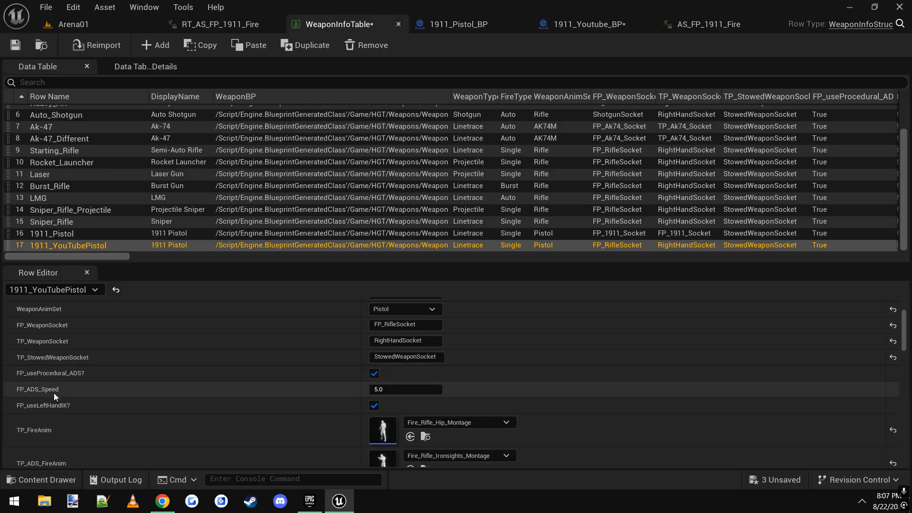
{"action": "left_click", "coordinate": [409, 327]}
{"action": "key", "text": "ctrl+v"}
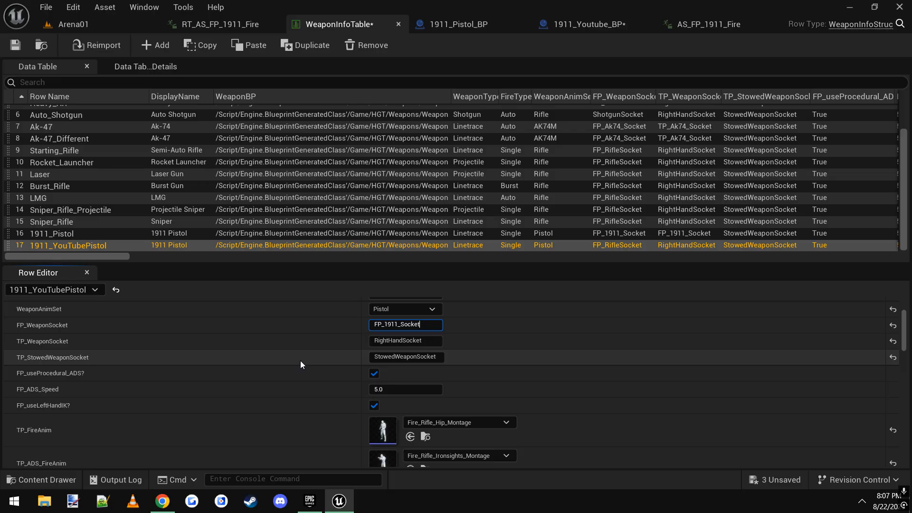
{"action": "key", "text": "Return"}
- Compare with the 1911_Pistol row and set TP_WeaponSocket of the 1911_YouTubePistol row to FP_1911_Socket
{"action": "left_click", "coordinate": [67, 234]}
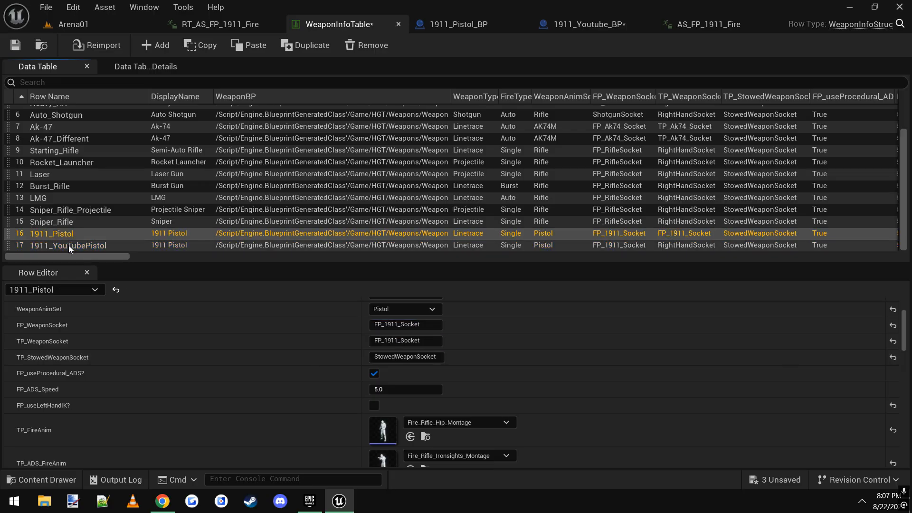
{"action": "left_click", "coordinate": [68, 245]}
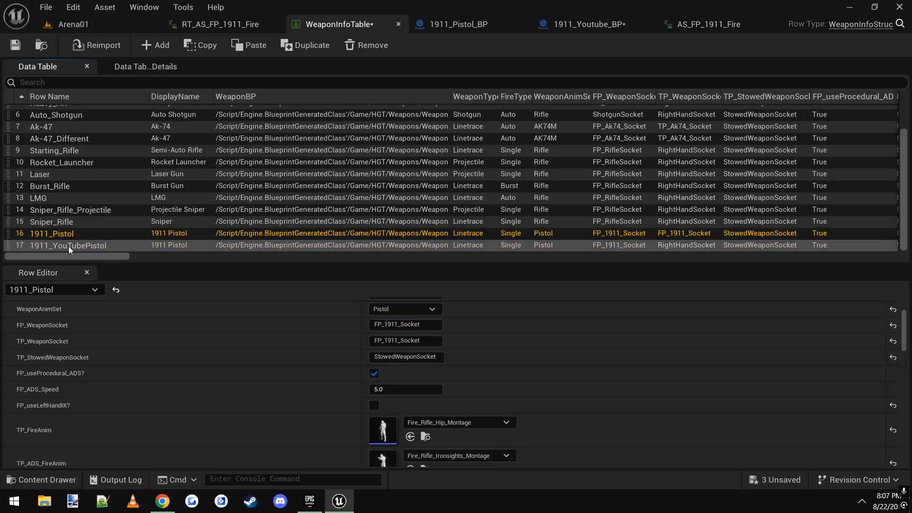
{"action": "left_click", "coordinate": [433, 342]}
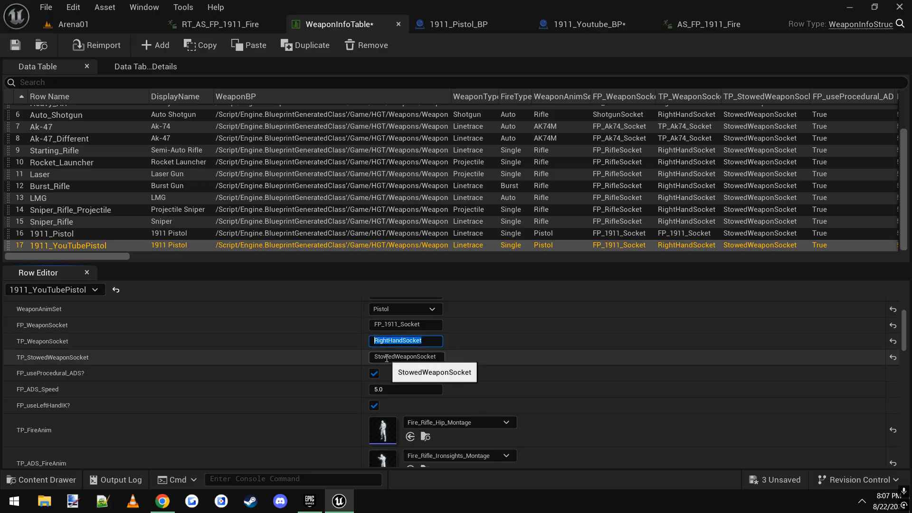
{"action": "left_click", "coordinate": [43, 341]}
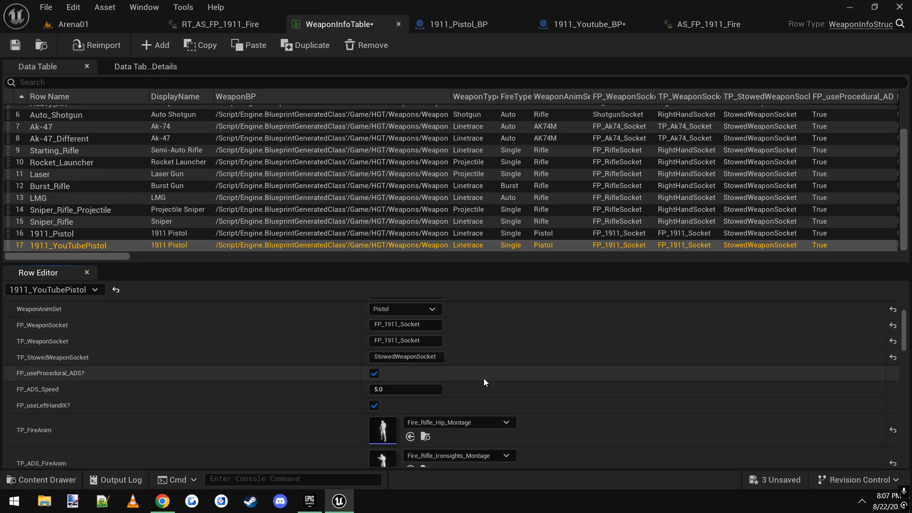
- Leave TP_StowedWeaponSocket as StowedWeaponSocket and disable FP_useLeftHandIK? for the 1911_YouTubePistol row
{"action": "left_click", "coordinate": [419, 358]}
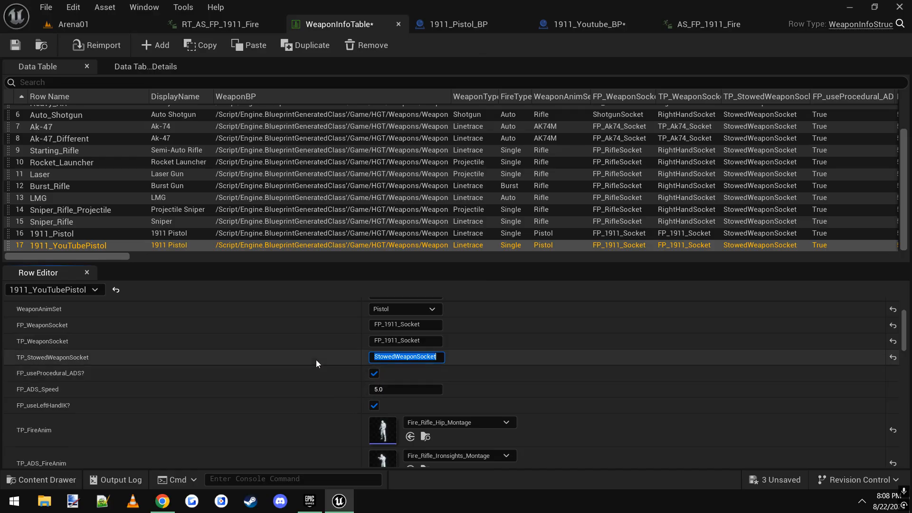
{"action": "scroll", "coordinate": [315, 360], "scroll_direction": "down", "scroll_amount": 2}
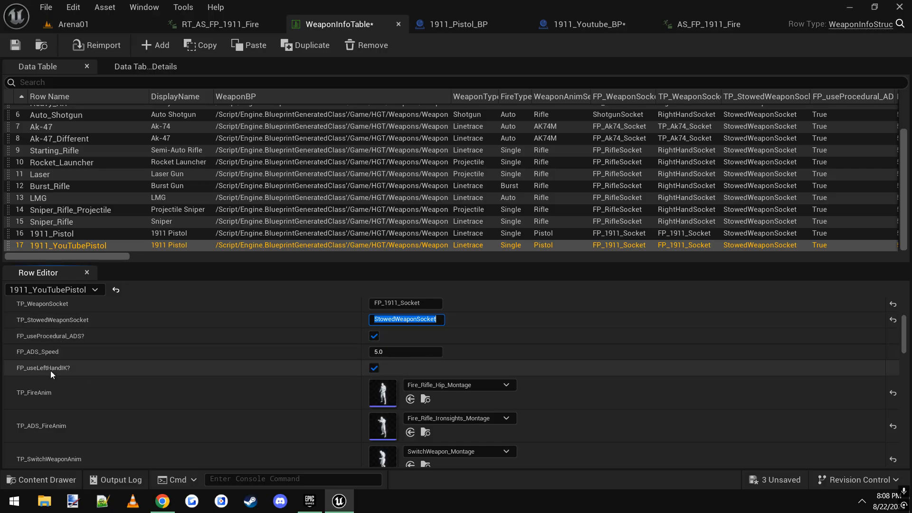
{"action": "left_click", "coordinate": [374, 368]}
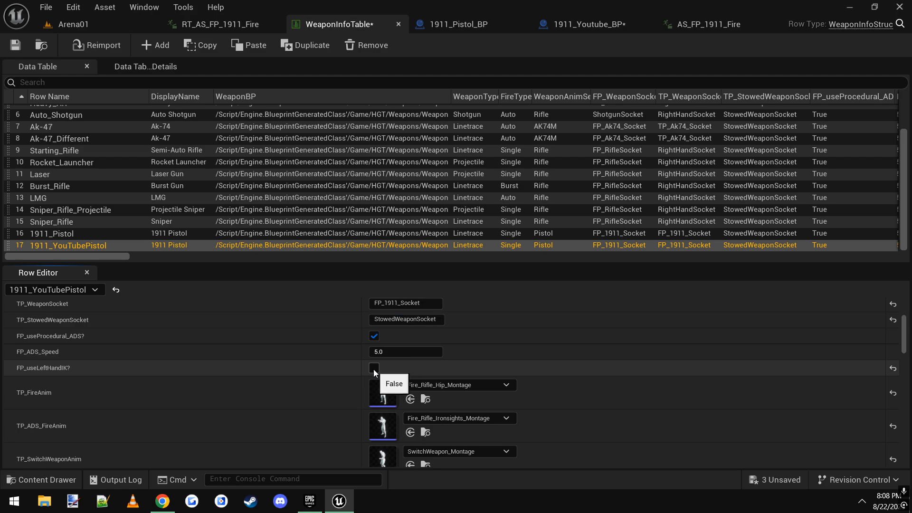
- Review the row's TP and FP montage fields, switching briefly to Chrome for the ZST 3rd Person Weapons Tutorial video
{"action": "scroll", "coordinate": [381, 379], "scroll_direction": "down", "scroll_amount": 3}
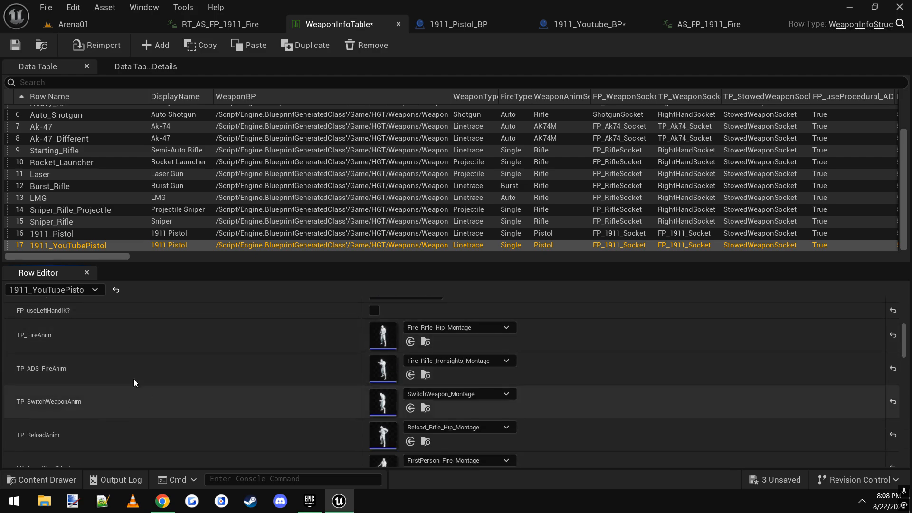
{"action": "left_click", "coordinate": [162, 501]}
{"action": "left_click", "coordinate": [111, 4]}
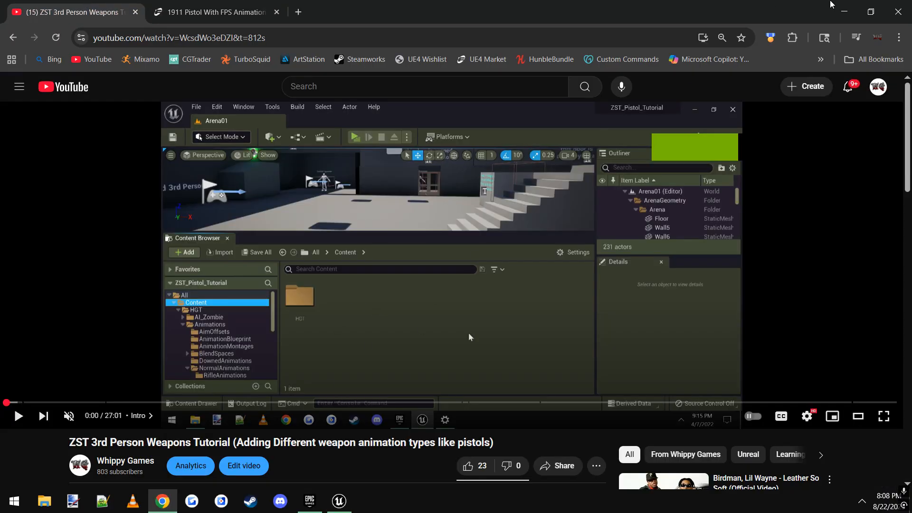
{"action": "left_click", "coordinate": [844, 11]}
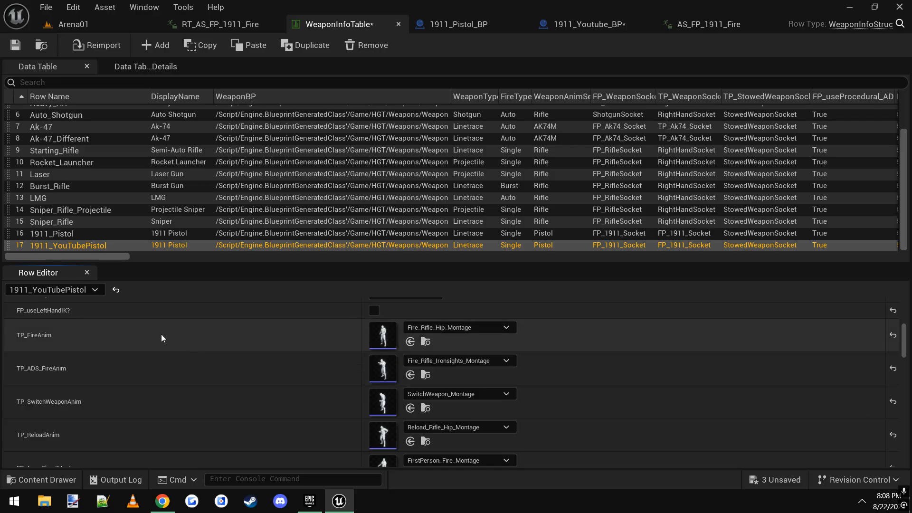
{"action": "scroll", "coordinate": [56, 372], "scroll_direction": "down", "scroll_amount": 3}
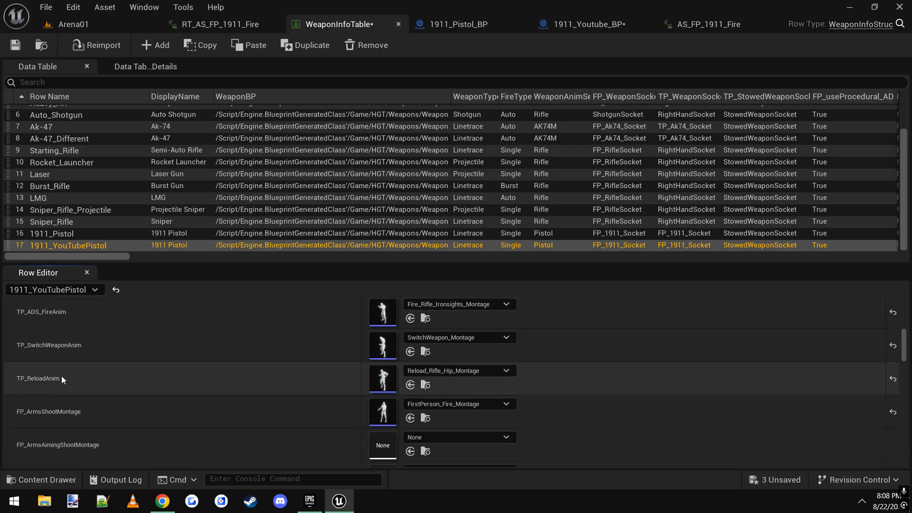
{"action": "scroll", "coordinate": [70, 378], "scroll_direction": "down", "scroll_amount": 2}
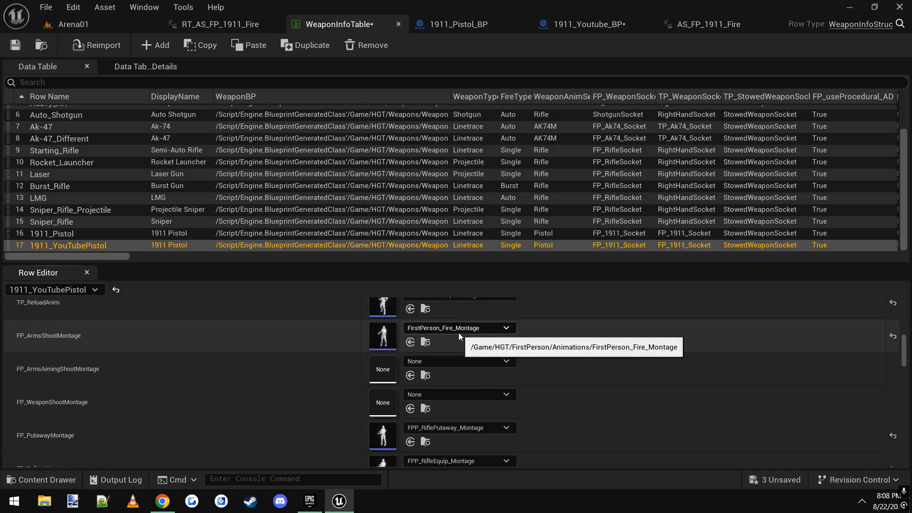
- Open the AM_FP_1911_Fire montage from the 1911Pistol Animations Montage folder, examine it, and close it to return to the Arena01 level
{"action": "left_click", "coordinate": [74, 24]}
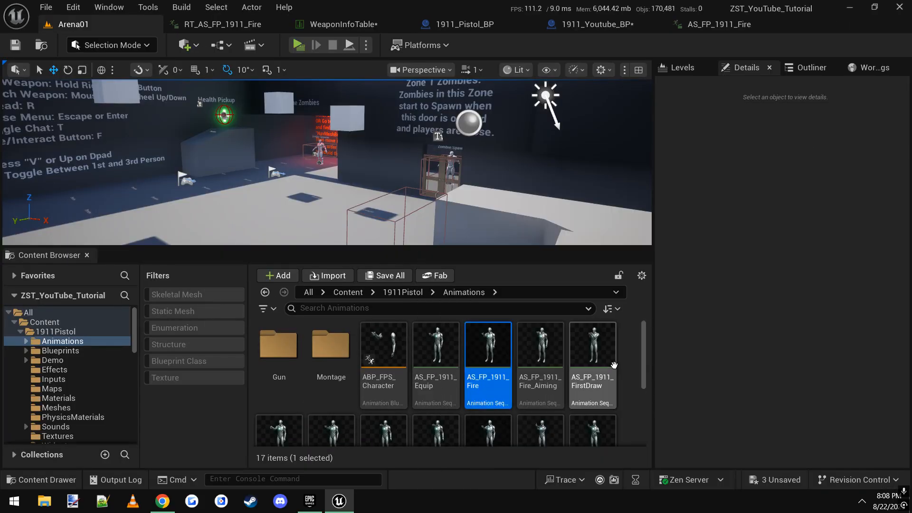
{"action": "mouse_move", "coordinate": [643, 339]}
{"action": "left_mouse_down"}
{"action": "mouse_move", "coordinate": [641, 405]}
{"action": "mouse_move", "coordinate": [643, 330]}
{"action": "left_mouse_up"}
{"action": "right_click", "coordinate": [483, 347]}
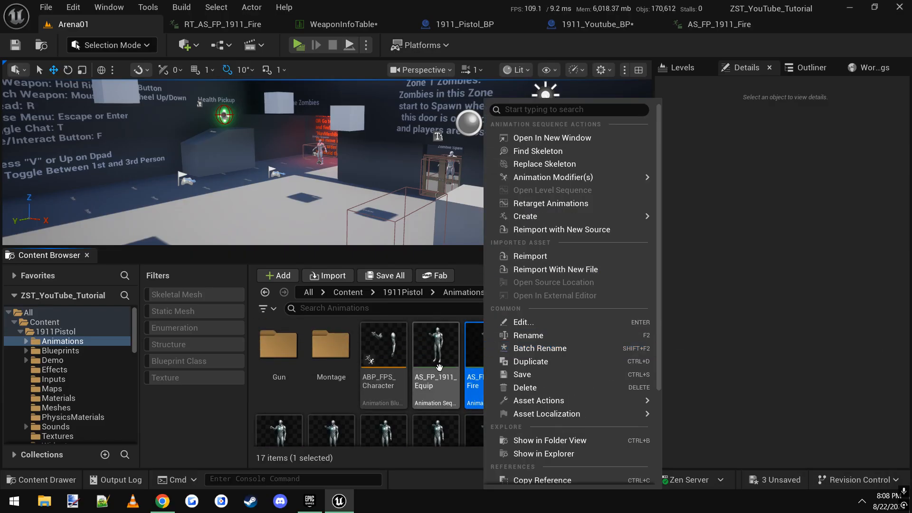
{"action": "left_click", "coordinate": [331, 351]}
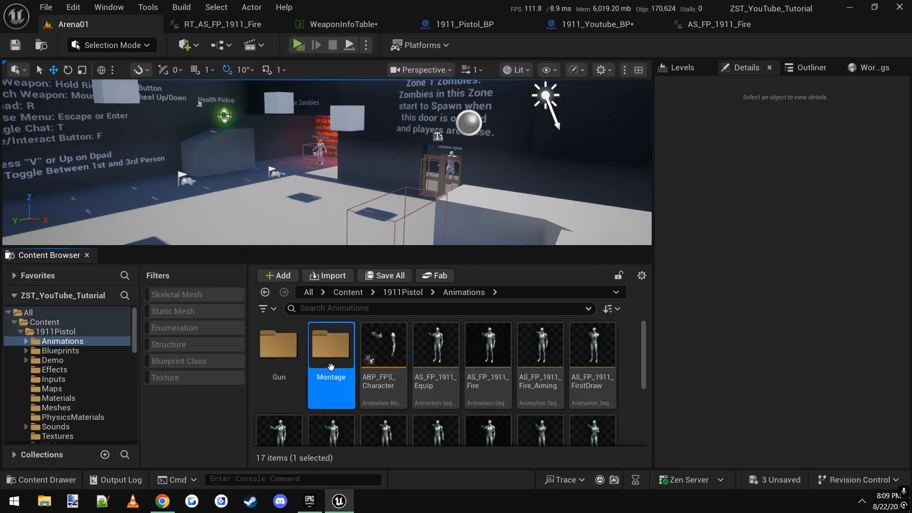
{"action": "double_click", "coordinate": [331, 352]}
{"action": "left_click", "coordinate": [339, 361]}
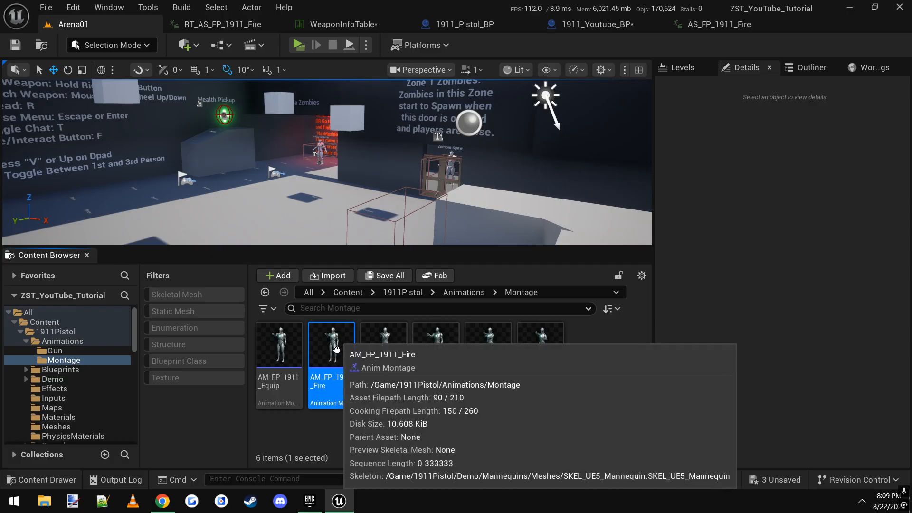
{"action": "double_click", "coordinate": [335, 349]}
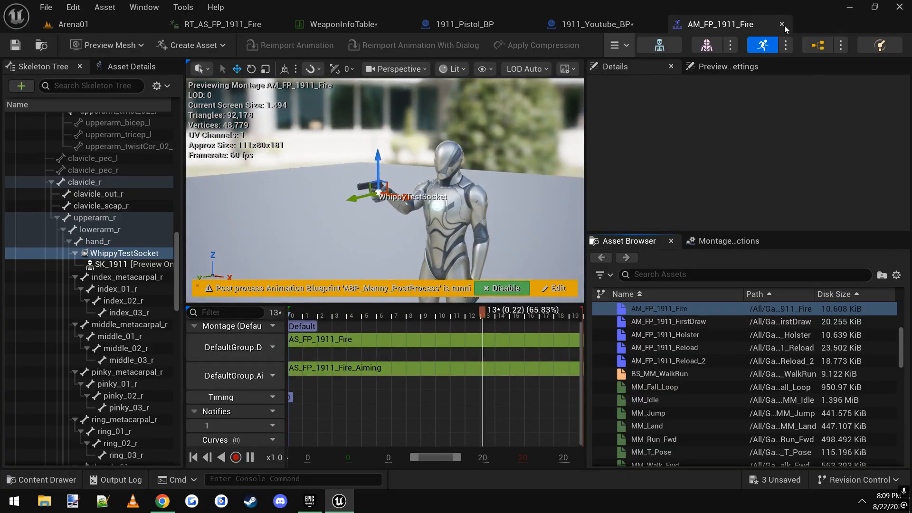
{"action": "left_click", "coordinate": [782, 24]}
{"action": "left_click", "coordinate": [73, 24]}
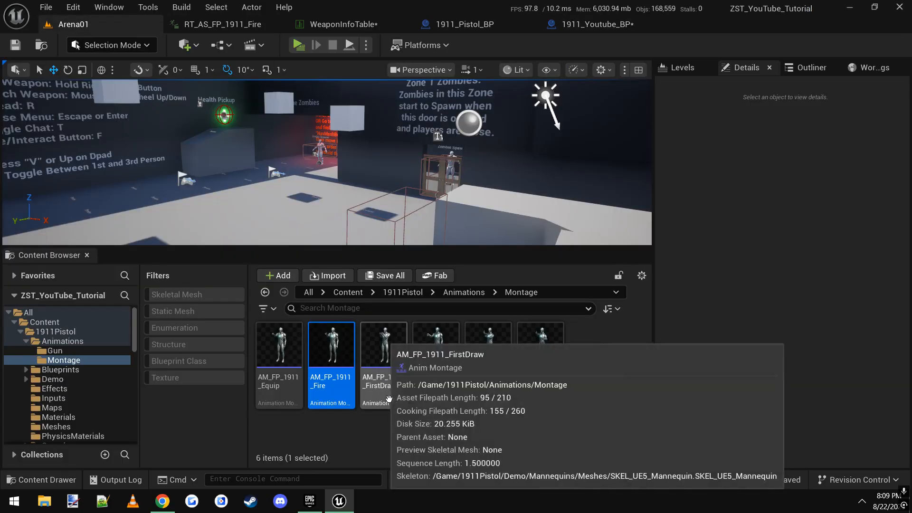
- Open the HGT 1911_Pistol_Anims FixedAnims folder and examine the montage creation option for the RT_AS_FP_1911_Fire sequence
{"action": "key", "text": "alt+Left"}
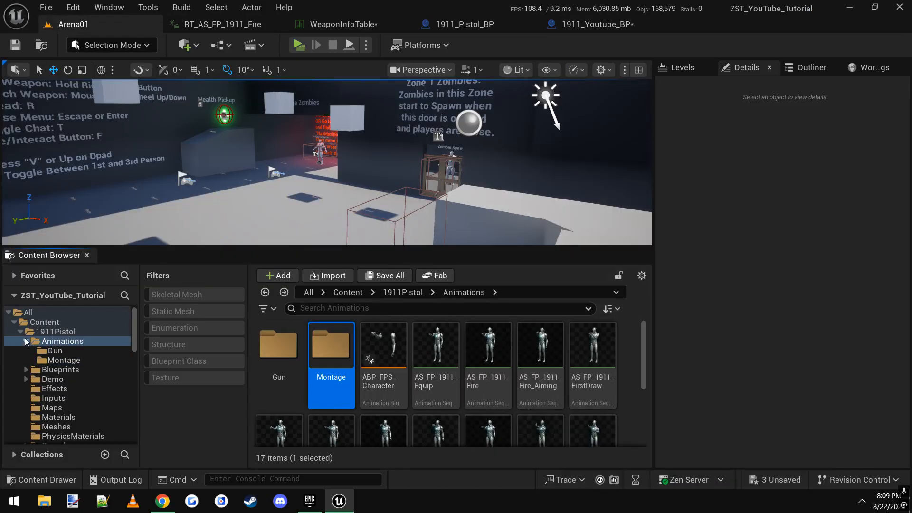
{"action": "left_click", "coordinate": [21, 332]}
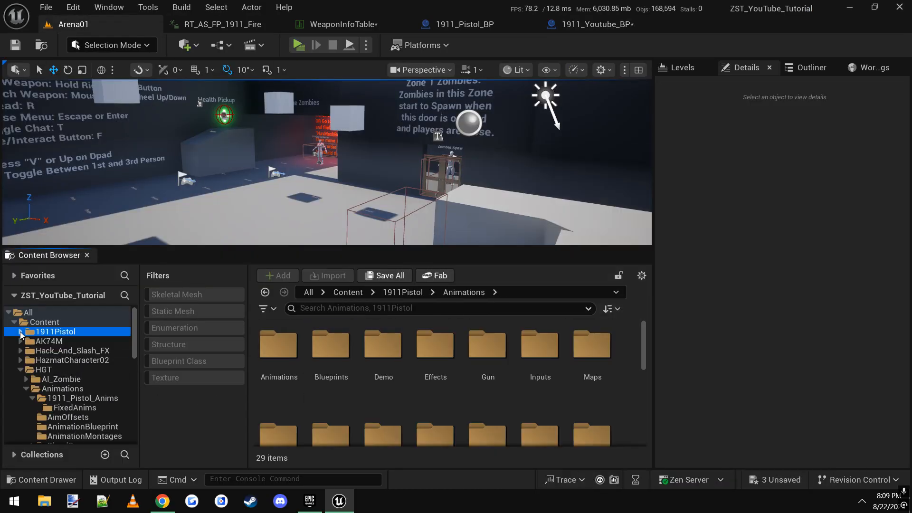
{"action": "left_click", "coordinate": [74, 408]}
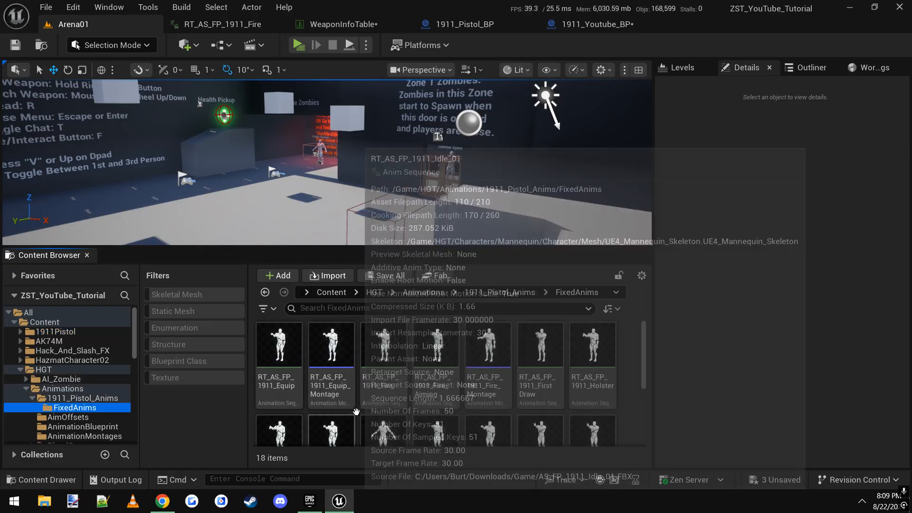
{"action": "left_click", "coordinate": [383, 388]}
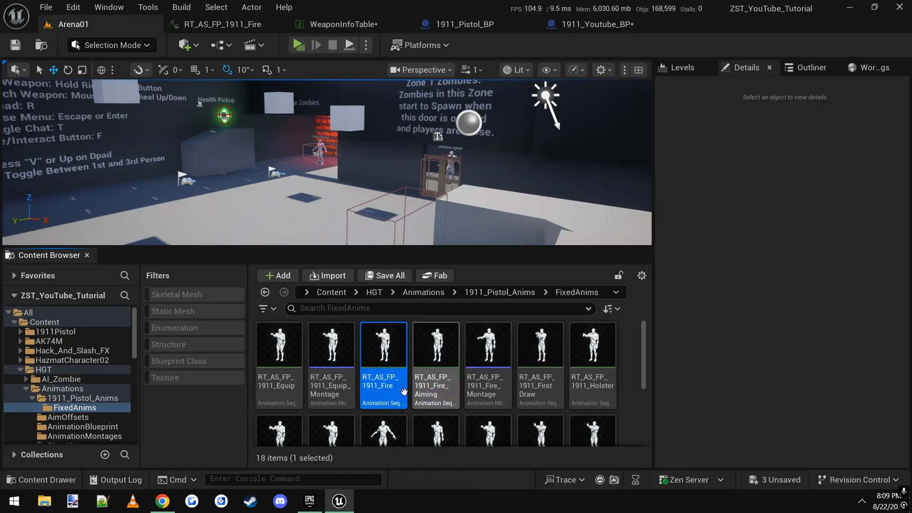
{"action": "right_click", "coordinate": [402, 394]}
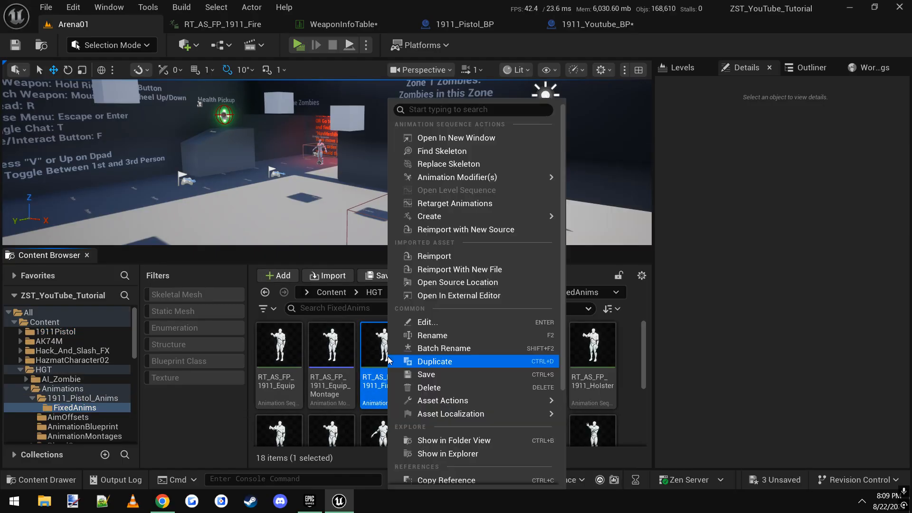
{"action": "mouse_move", "coordinate": [486, 177]}
{"action": "mouse_move", "coordinate": [446, 217]}
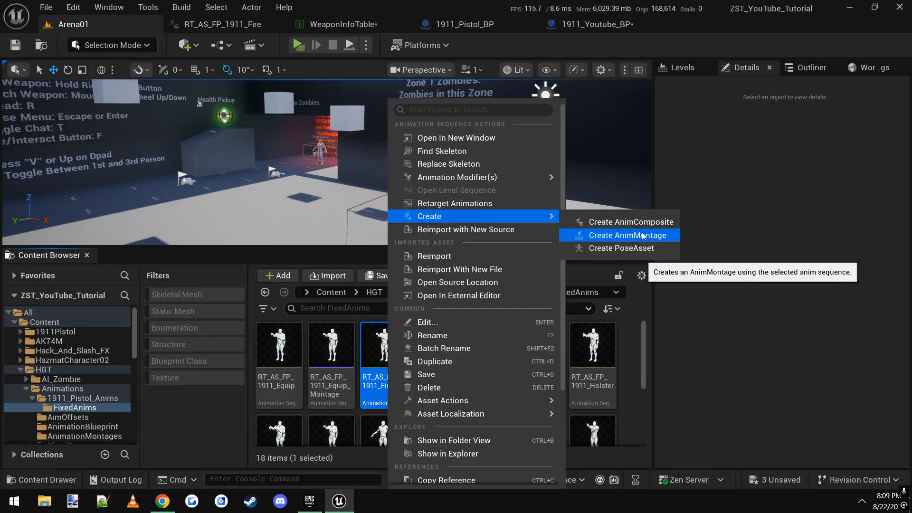
{"action": "left_click", "coordinate": [341, 375]}
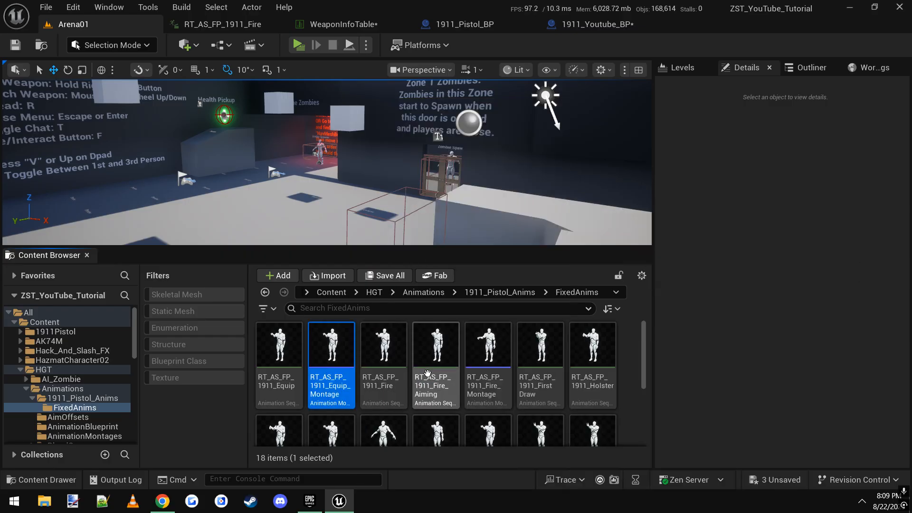
- Open RT_AS_FP_1911_Fire_Aiming briefly, return to FixedAnims, then select and open RT_AS_FP_1911_Fire_Montage to preview it
{"action": "double_click", "coordinate": [434, 370]}
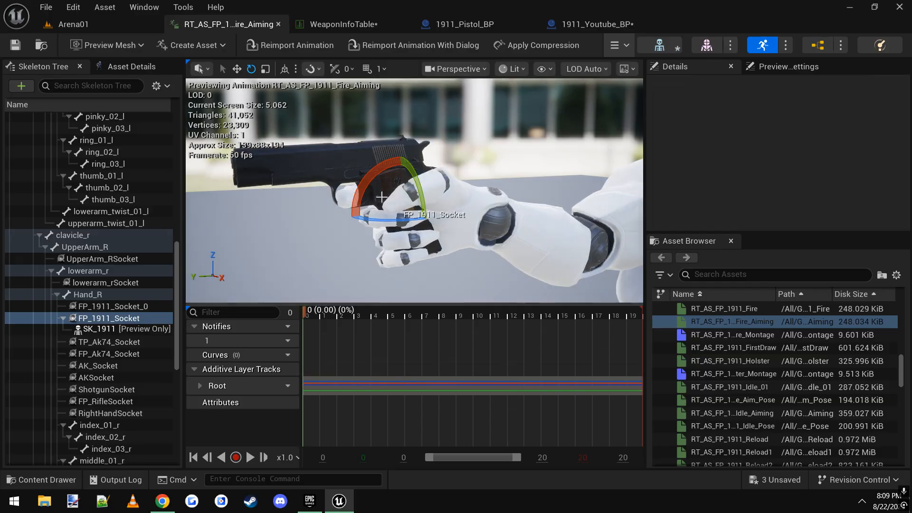
{"action": "left_click", "coordinate": [95, 24]}
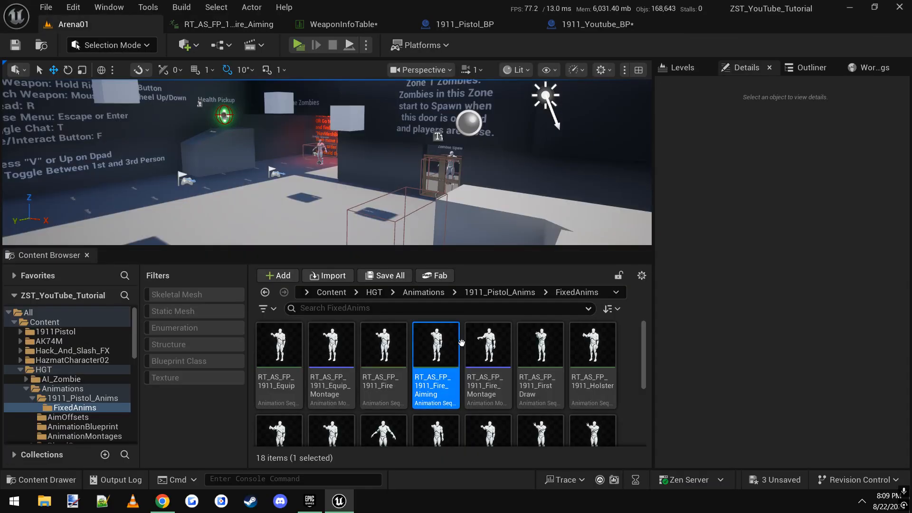
{"action": "left_click", "coordinate": [488, 359]}
{"action": "double_click", "coordinate": [488, 359]}
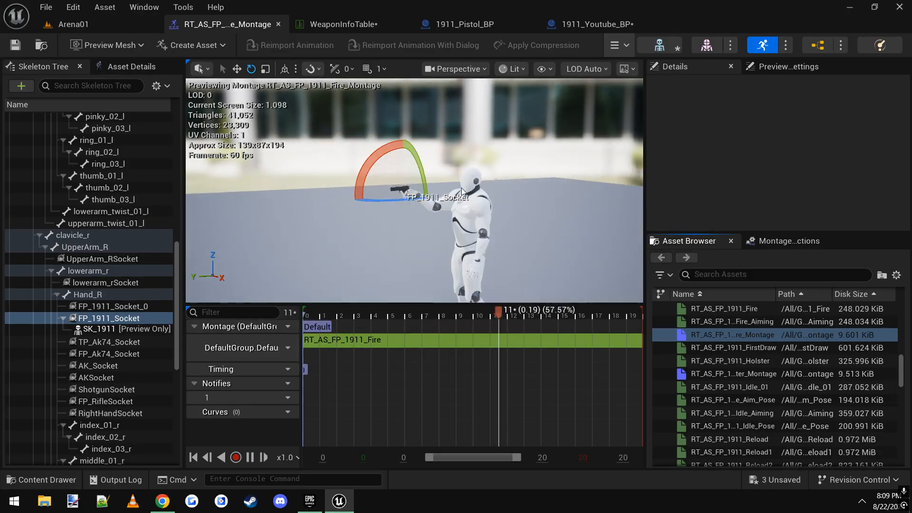
{"action": "key", "text": "s"}
{"action": "mouse_move", "coordinate": [468, 212]}
{"action": "right_mouse_down"}
{"action": "mouse_move", "coordinate": [482, 221]}
{"action": "mouse_move", "coordinate": [480, 232]}
{"action": "mouse_move", "coordinate": [481, 216]}
{"action": "right_mouse_up"}
- In WeaponInfoTable, set FP_ArmsShootMontage of the 1911_YouTubePistol row to RT_AS_FP_1911_Fire_Montage
{"action": "left_click", "coordinate": [327, 24]}
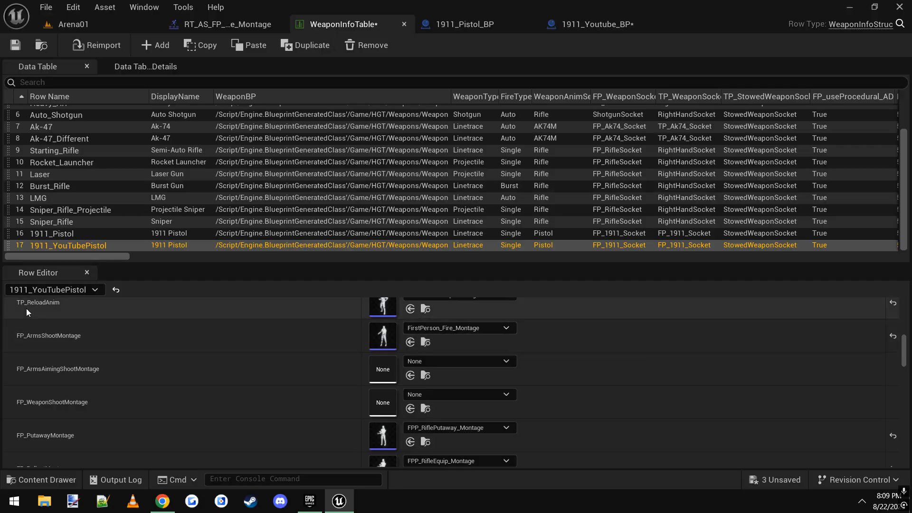
{"action": "scroll", "coordinate": [905, 349], "scroll_direction": "down", "scroll_amount": 1}
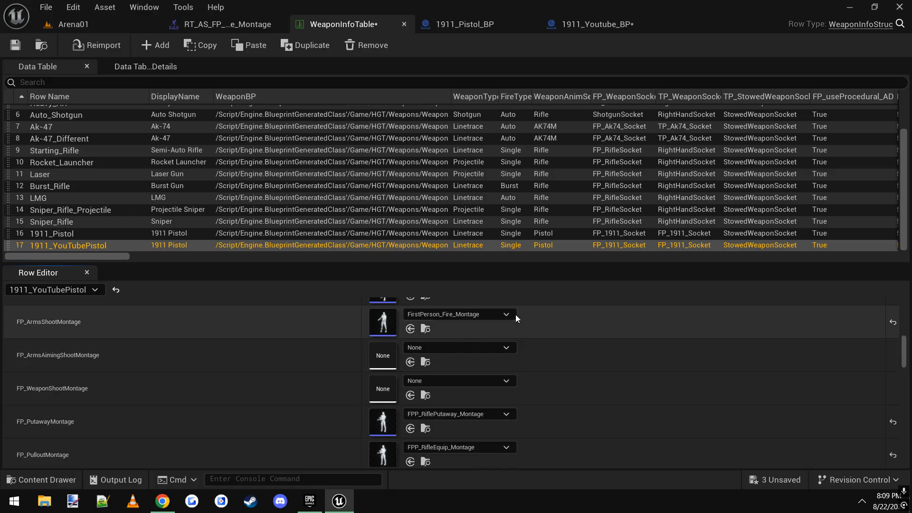
{"action": "left_click", "coordinate": [503, 315]}
{"action": "type", "text": "1"}
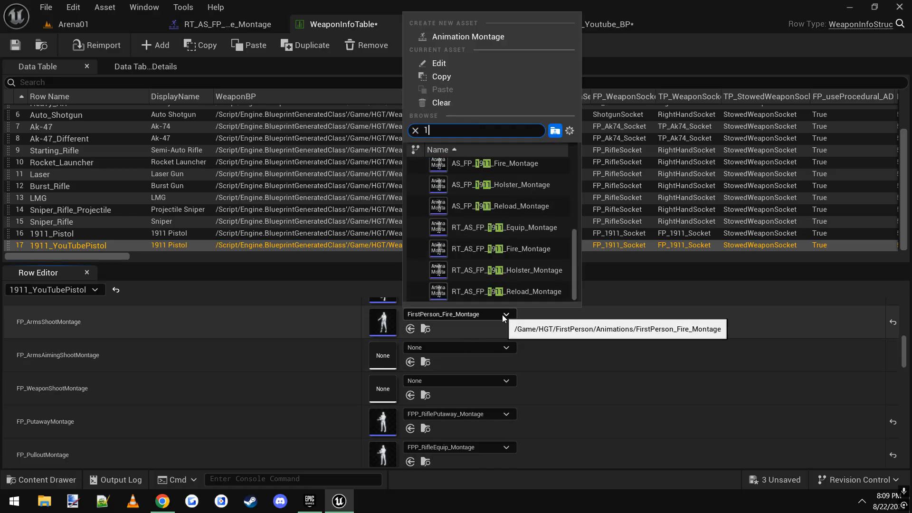
{"action": "type", "text": "911"}
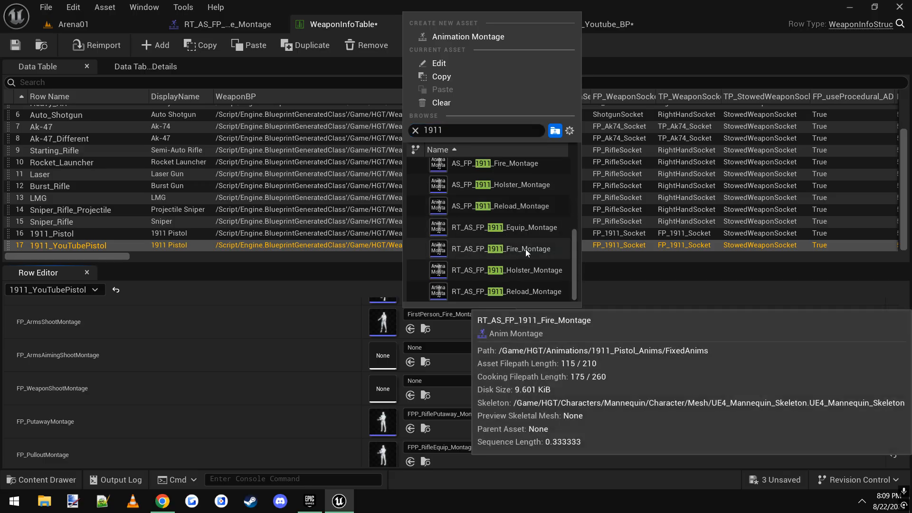
{"action": "left_click", "coordinate": [525, 249]}
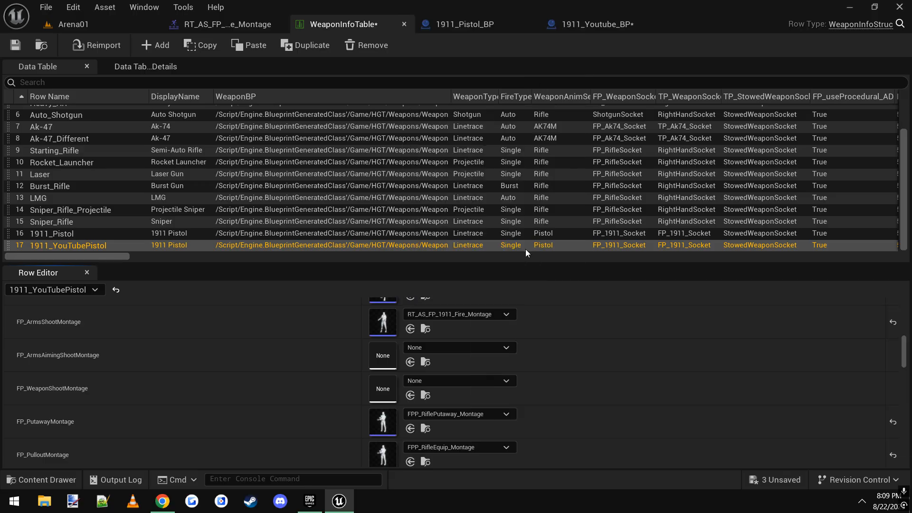
- Set FP_ArmsAimingShootMontage of the 1911_YouTubePistol row to RT_AS_FP_1911_Fire_Montage
{"action": "left_click", "coordinate": [111, 236]}
{"action": "left_click", "coordinate": [103, 243]}
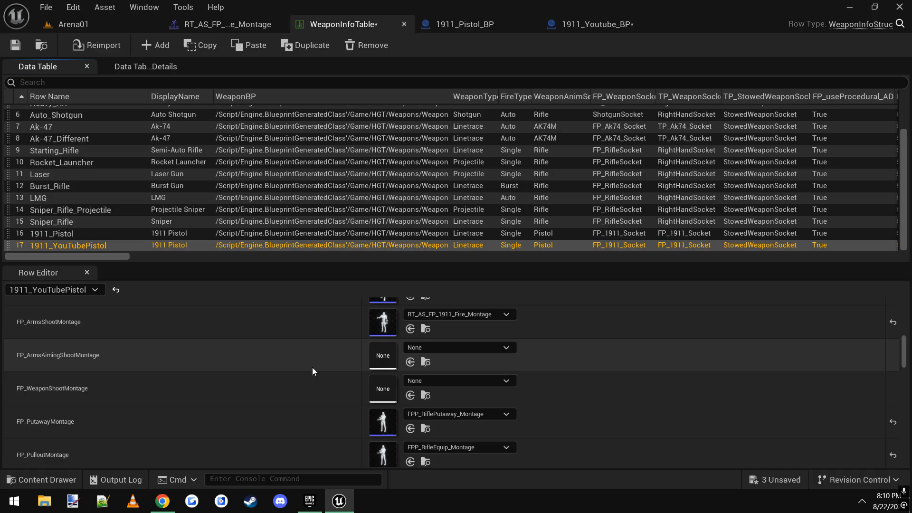
{"action": "left_click", "coordinate": [411, 363]}
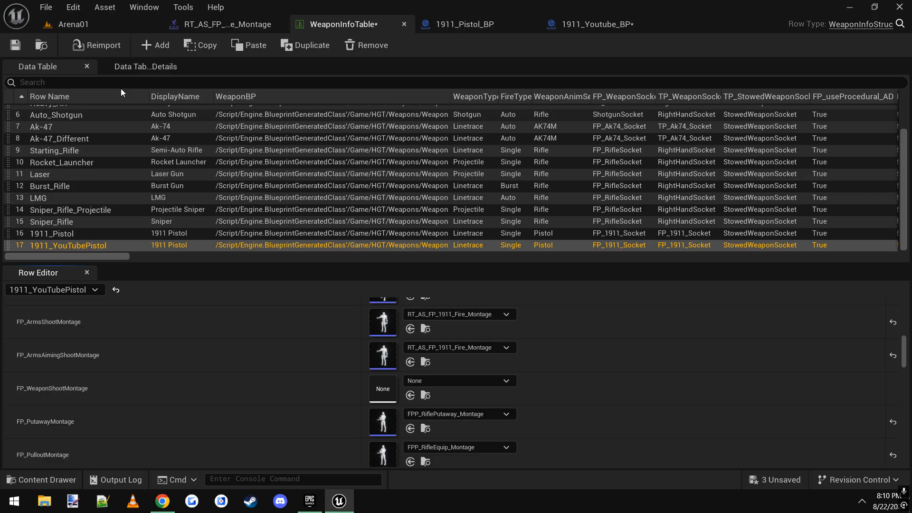
- Browse to the 1911Pistol Animations Gun folder, check the montage creation option for AS_1911_Fire, and select AS_1911_Fire_Montage
{"action": "left_click", "coordinate": [87, 23]}
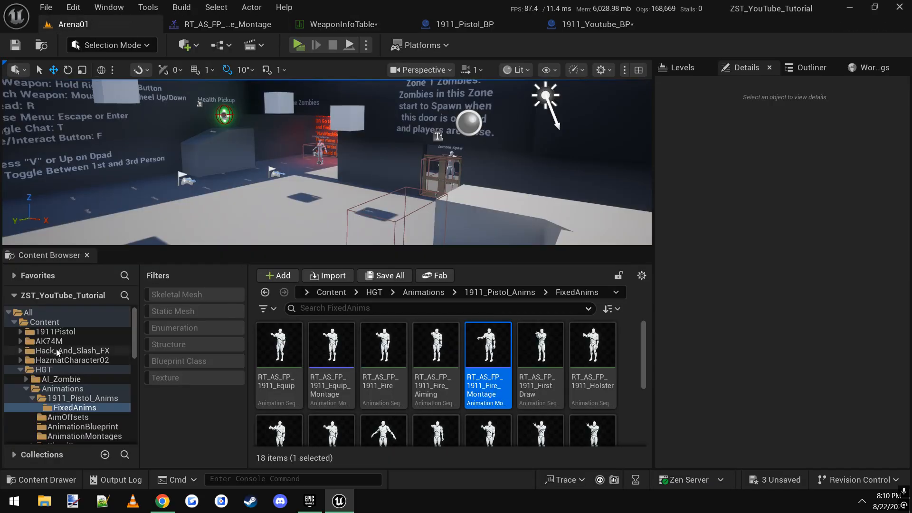
{"action": "left_click", "coordinate": [54, 331]}
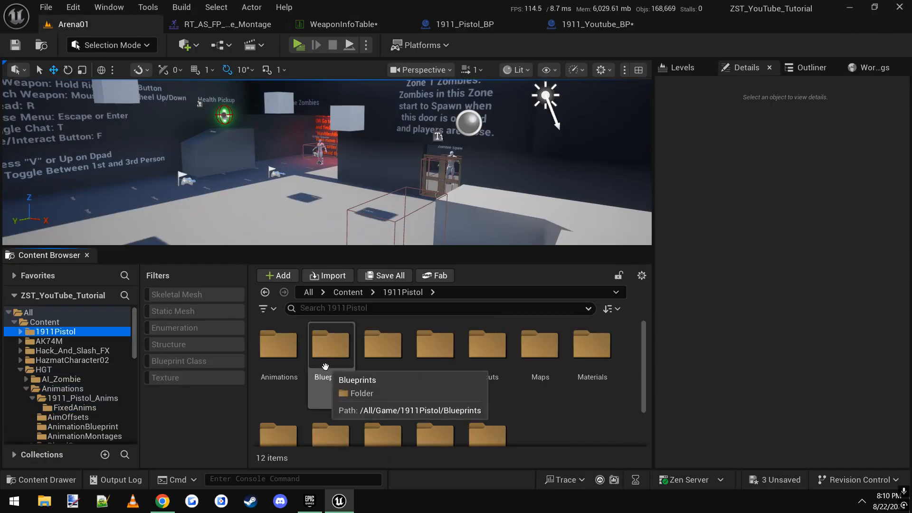
{"action": "scroll", "coordinate": [380, 409], "scroll_direction": "down", "scroll_amount": 2}
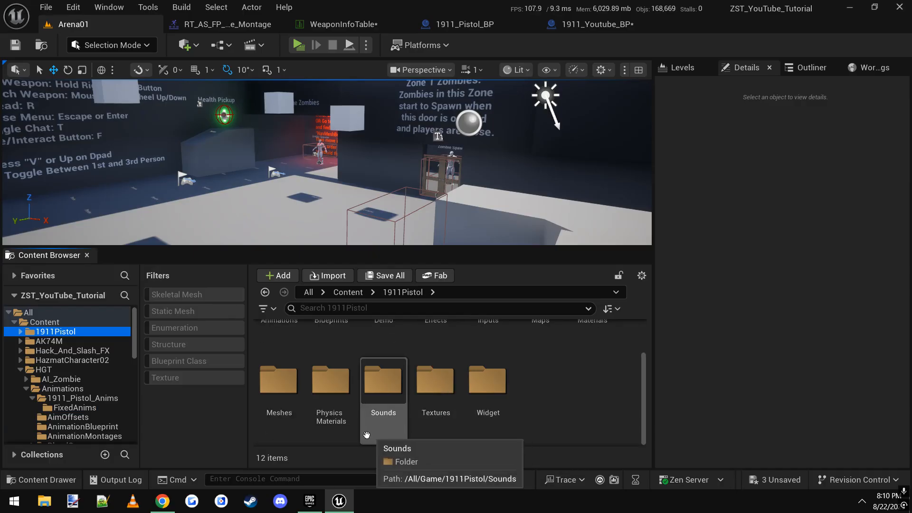
{"action": "scroll", "coordinate": [367, 436], "scroll_direction": "up", "scroll_amount": 1}
{"action": "double_click", "coordinate": [278, 333]}
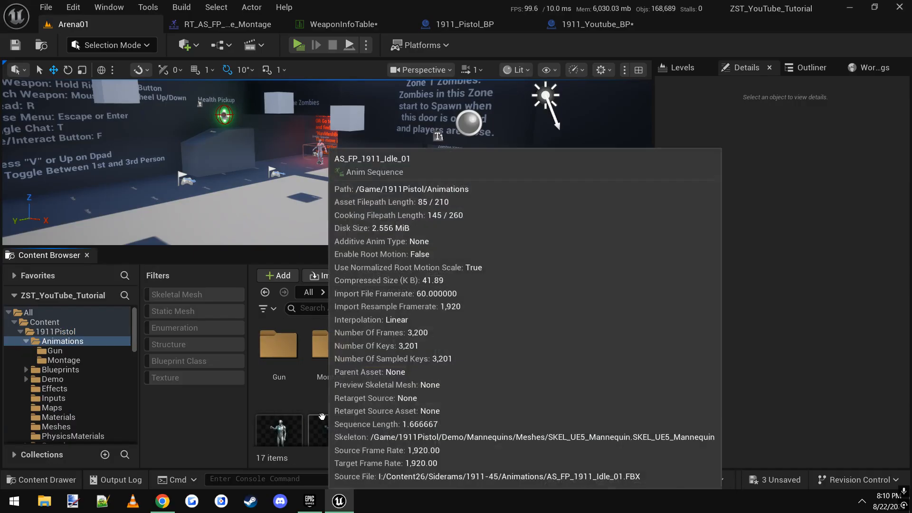
{"action": "double_click", "coordinate": [279, 345]}
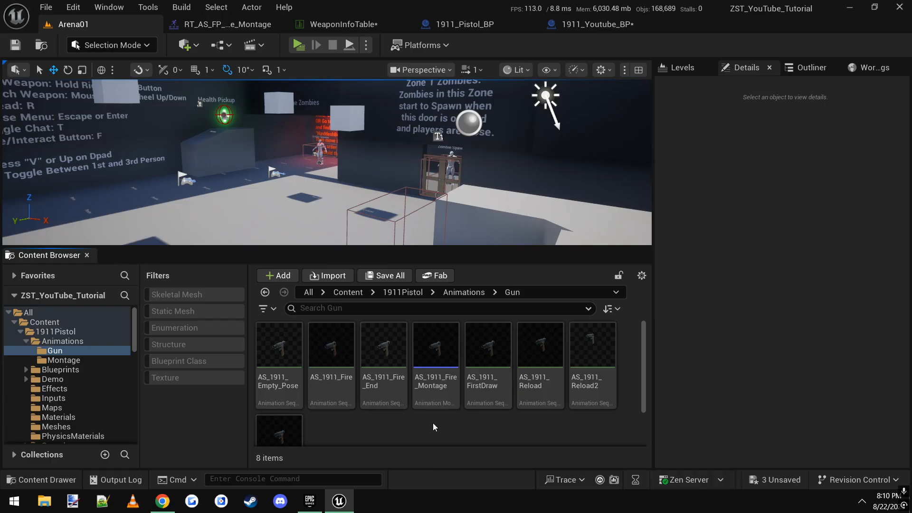
{"action": "left_click", "coordinate": [436, 352]}
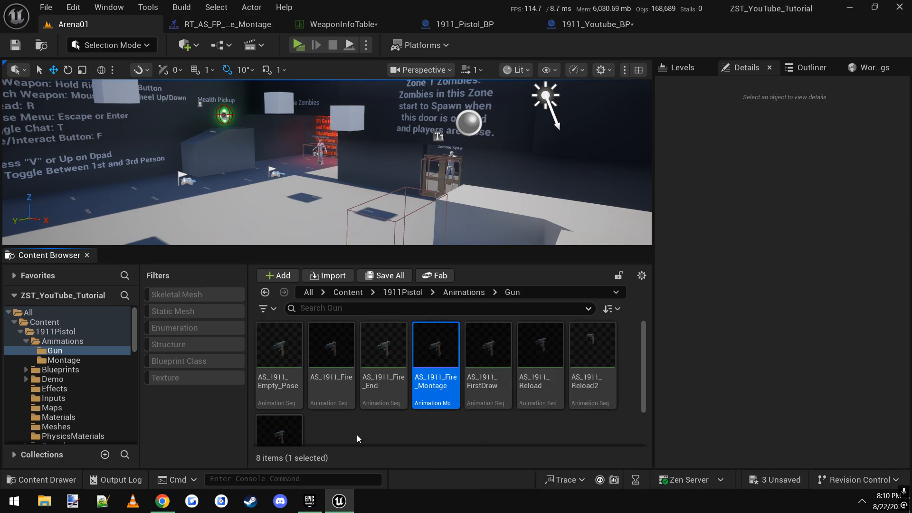
{"action": "right_click", "coordinate": [328, 368]}
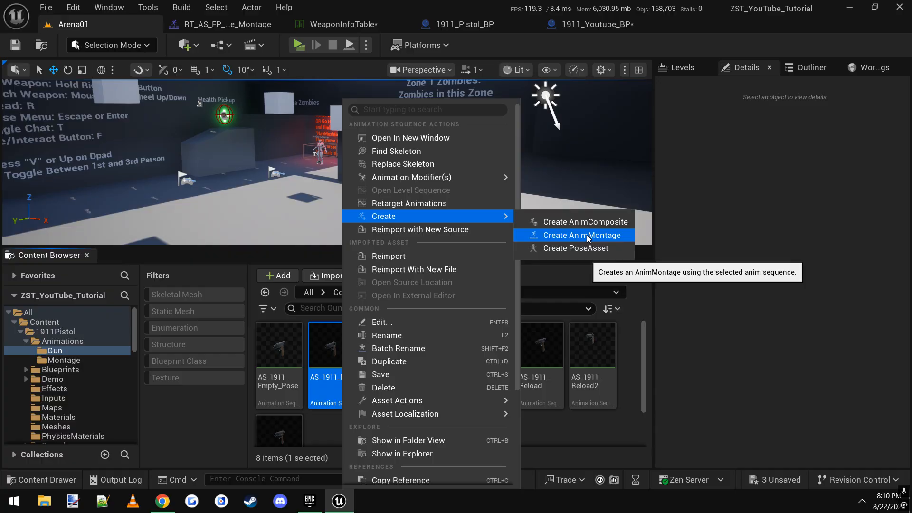
{"action": "left_click", "coordinate": [571, 363]}
{"action": "left_click", "coordinate": [442, 362]}
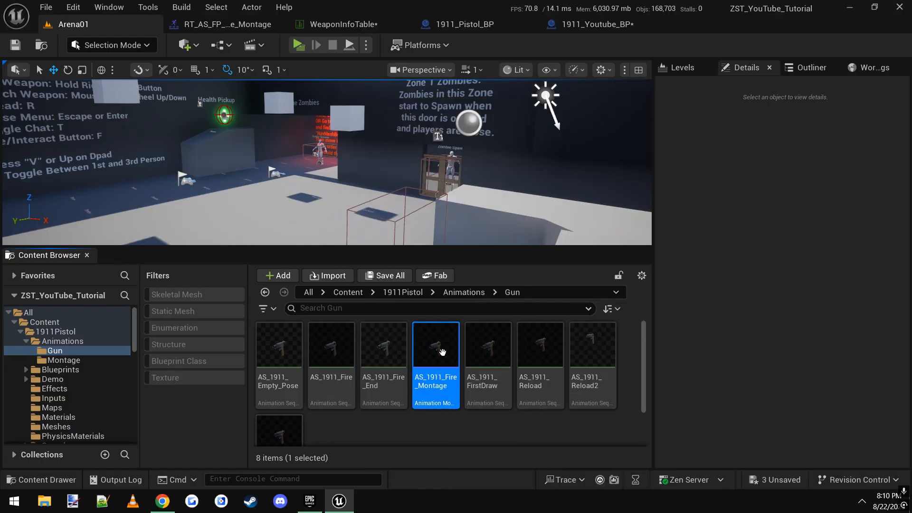
- Open AS_1911_Fire_Montage and scrub through its timeline to examine the gun's firing animation from the side
{"action": "double_click", "coordinate": [442, 352]}
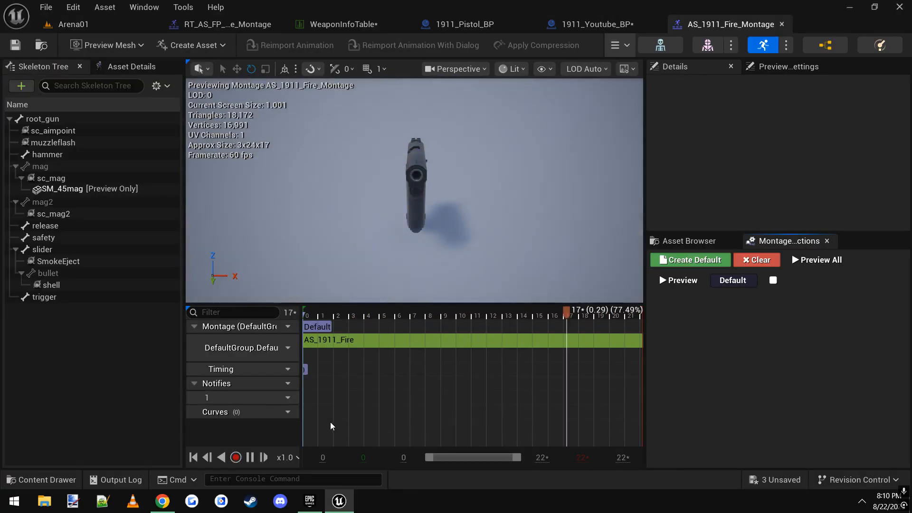
{"action": "left_click", "coordinate": [251, 458]}
{"action": "left_click_drag", "start_coordinate": [434, 242], "coordinate": [423, 185]}
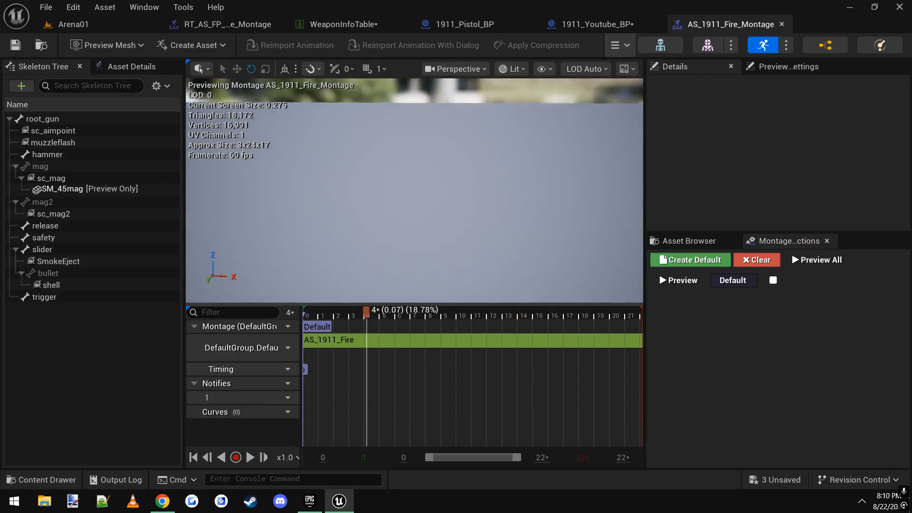
{"action": "right_click_drag", "start_coordinate": [441, 243], "coordinate": [323, 233]}
{"action": "key", "text": "w"}
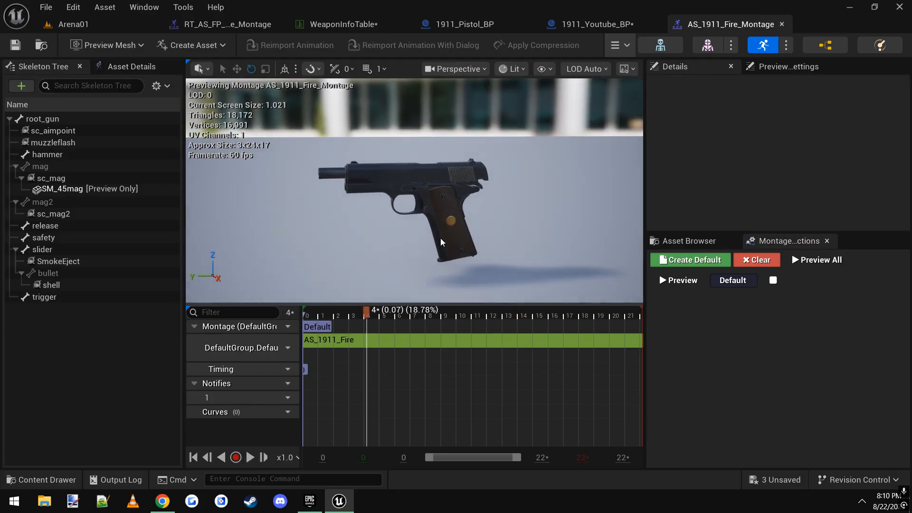
{"action": "left_click_drag", "start_coordinate": [368, 316], "coordinate": [469, 316]}
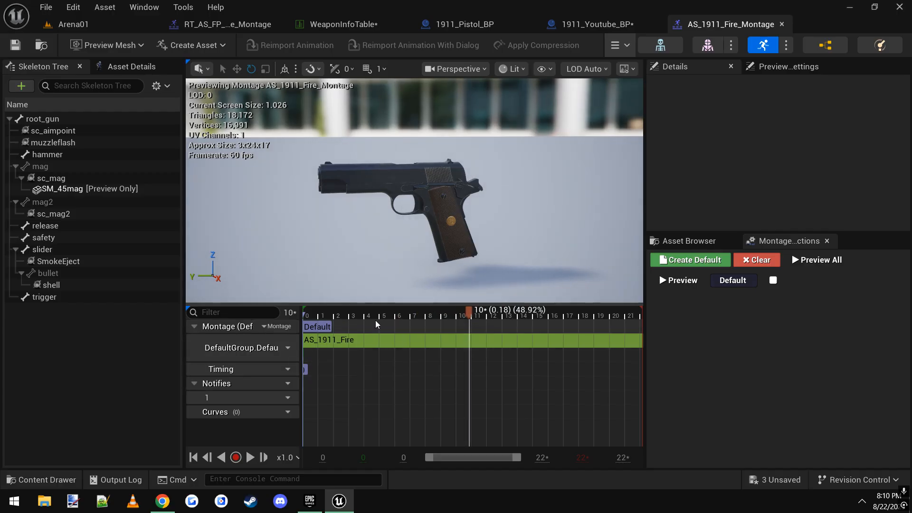
{"action": "key", "text": "space"}
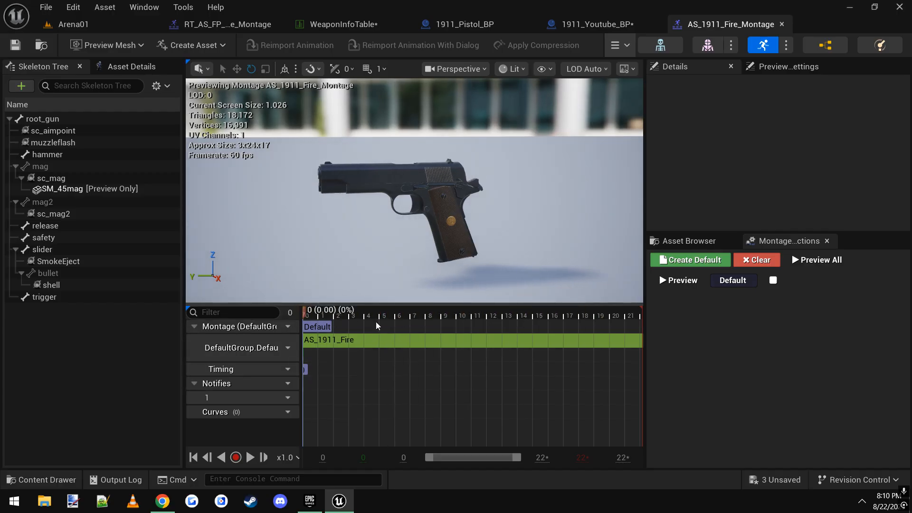
- Set FP_WeaponShootMontage of the 1911_YouTubePistol row to the selected AS_1911_Fire_Montage
{"action": "left_click", "coordinate": [335, 25]}
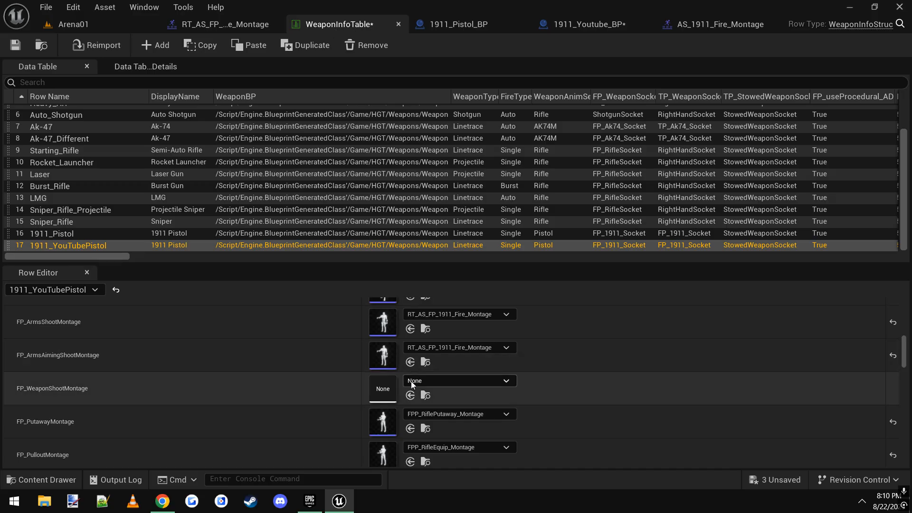
{"action": "left_click", "coordinate": [410, 396]}
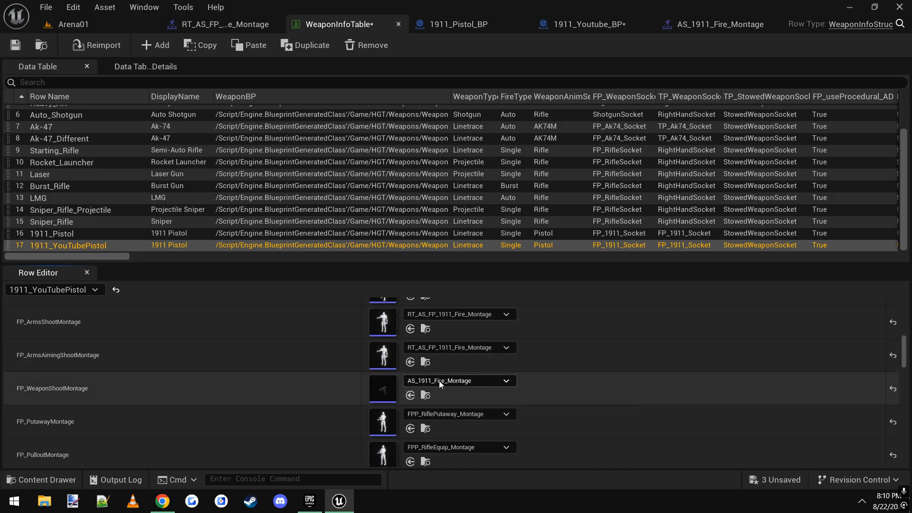
- Check the holster montage in the 1911Pistol Animations Montage folder and set FP_PutawayMontage of the 1911_YouTubePistol row to RT_AS_FP_1911_Holster_Montage
{"action": "scroll", "coordinate": [337, 428], "scroll_direction": "down", "scroll_amount": 4}
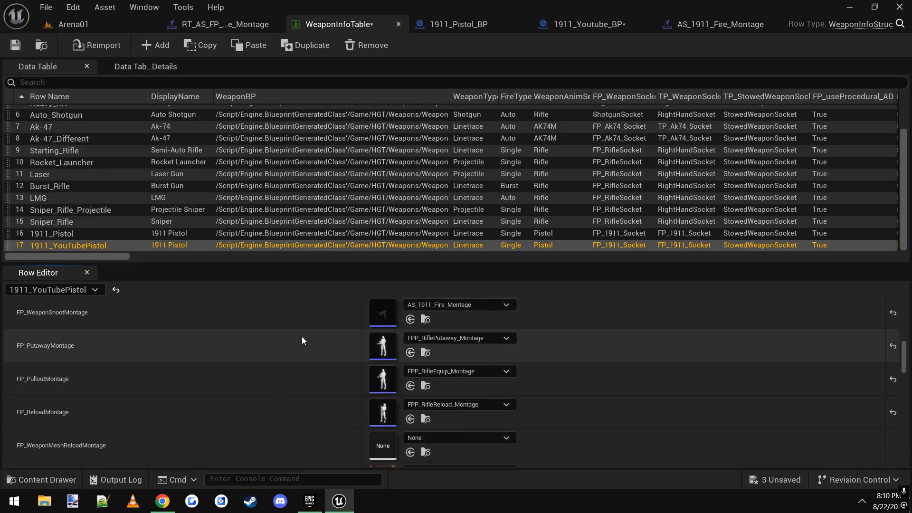
{"action": "left_click", "coordinate": [65, 28]}
{"action": "key", "text": "alt+Left"}
{"action": "double_click", "coordinate": [330, 360]}
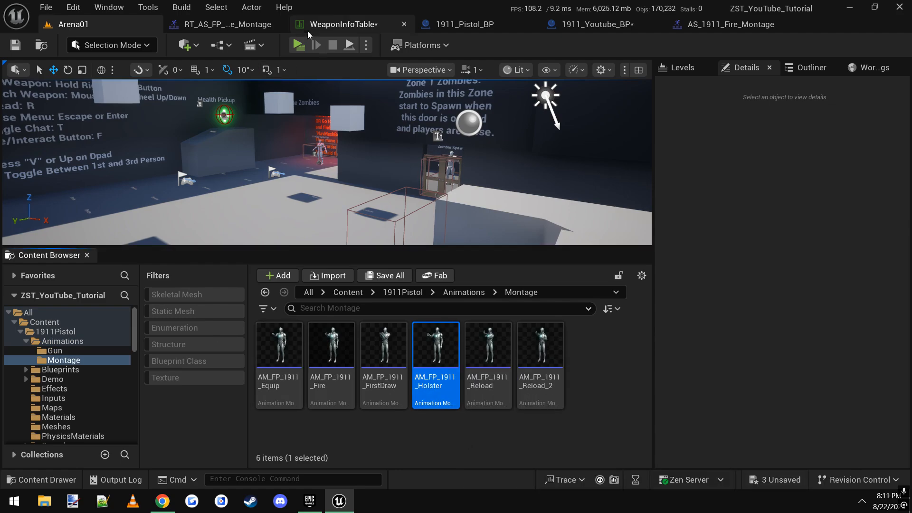
{"action": "left_click", "coordinate": [335, 20]}
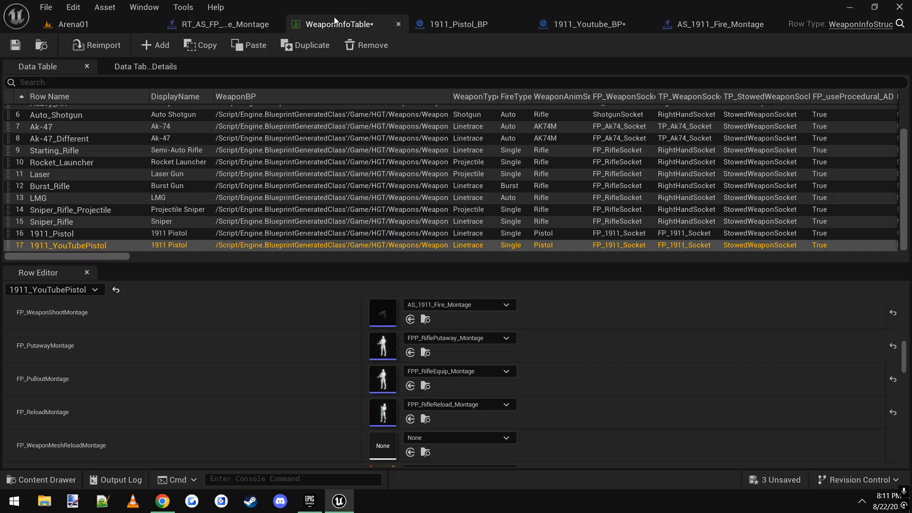
{"action": "left_click", "coordinate": [449, 339]}
{"action": "type", "text": "h"}
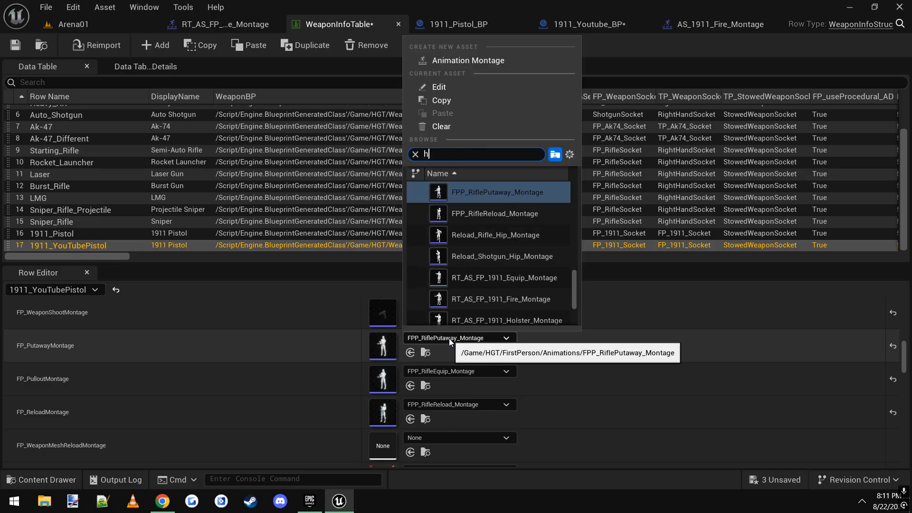
{"action": "type", "text": "olster"}
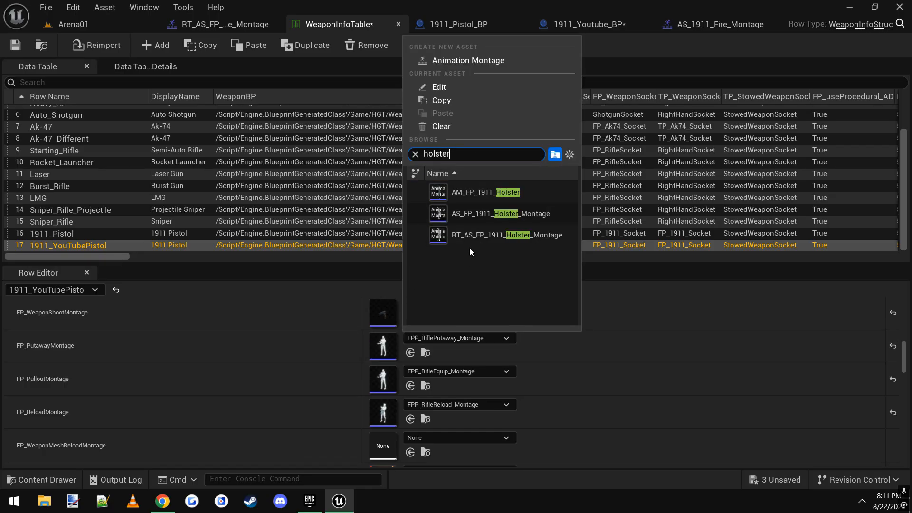
{"action": "left_click", "coordinate": [509, 242]}
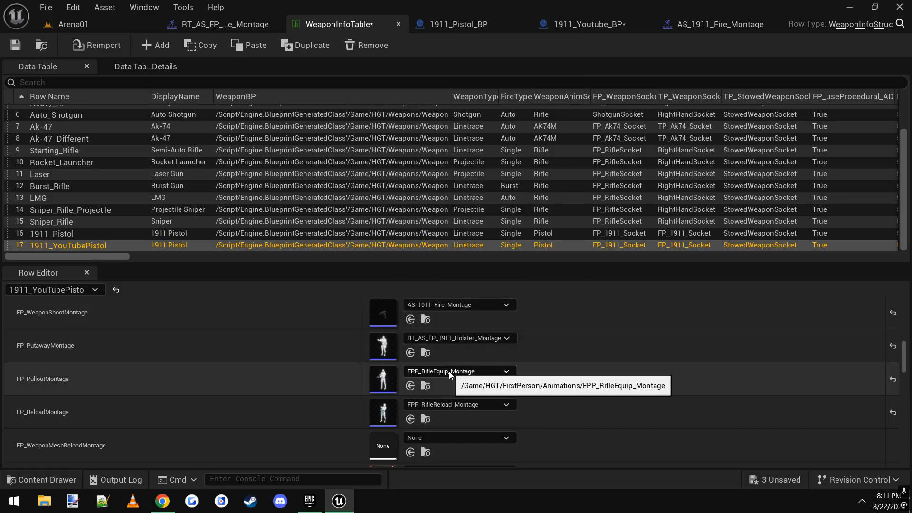
- Set FP_PulloutMontage of the 1911_YouTubePistol row to RT_AS_FP_1911_Equip_Montage
{"action": "left_click", "coordinate": [450, 371]}
{"action": "type", "text": "eq"}
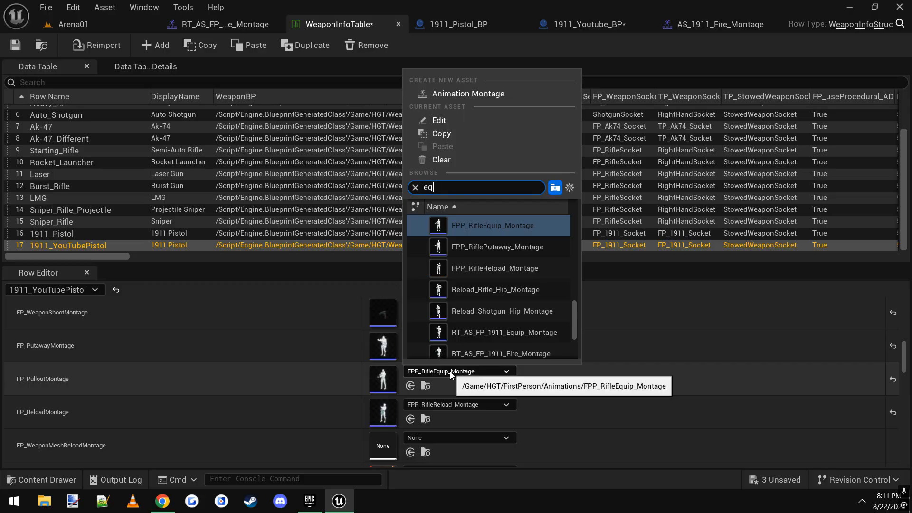
{"action": "type", "text": "uip"}
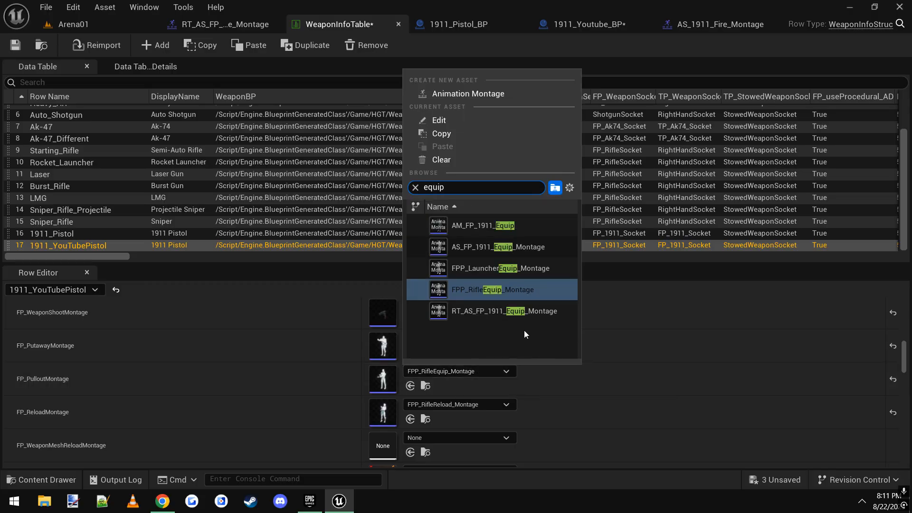
{"action": "mouse_move", "coordinate": [504, 316]}
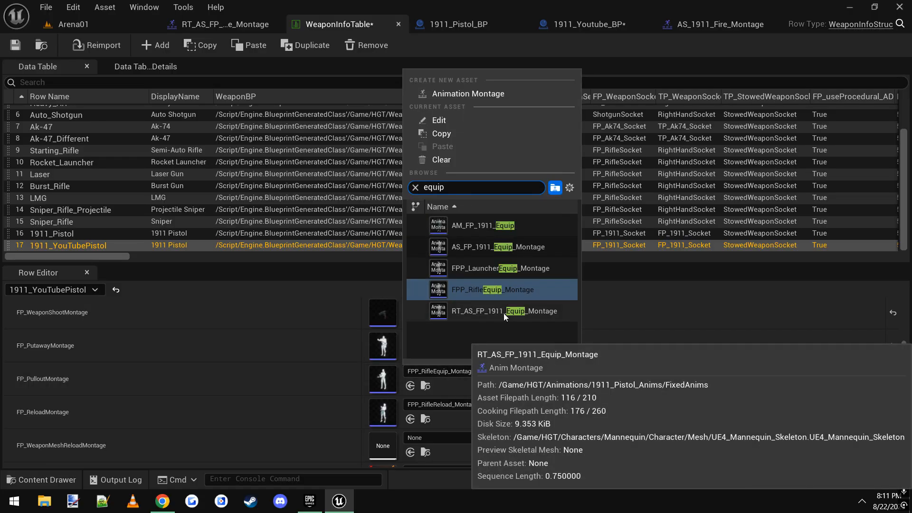
{"action": "left_click", "coordinate": [503, 312]}
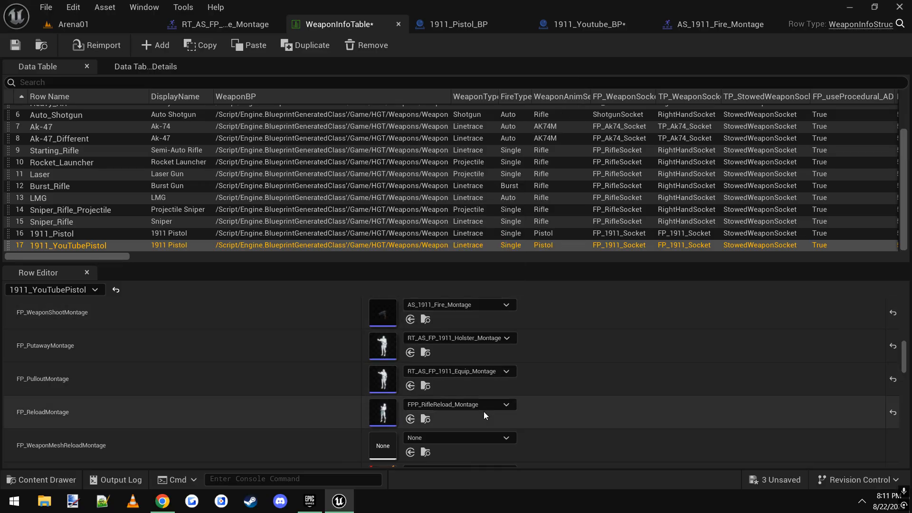
- Set FP_ReloadMontage of the 1911_YouTubePistol row to RT_AS_FP_1911_Reload_Montage
{"action": "left_click", "coordinate": [478, 406]}
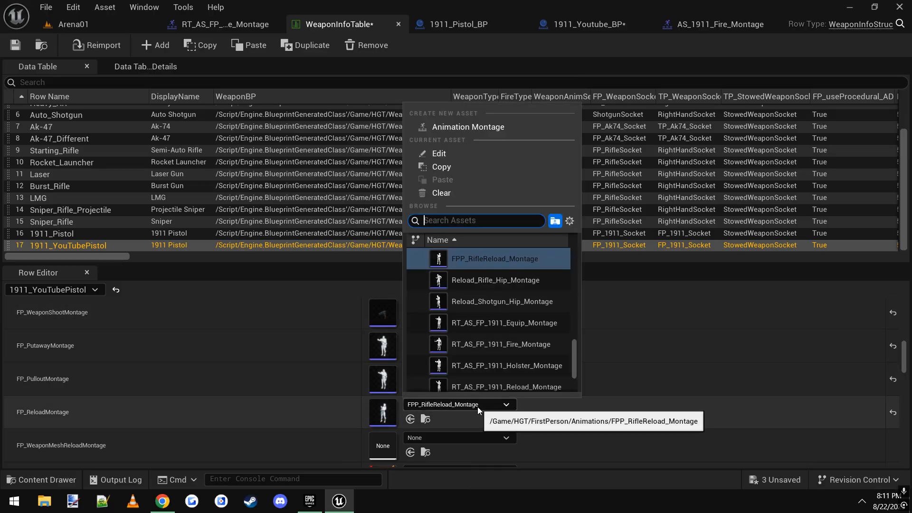
{"action": "type", "text": "1911_reload"}
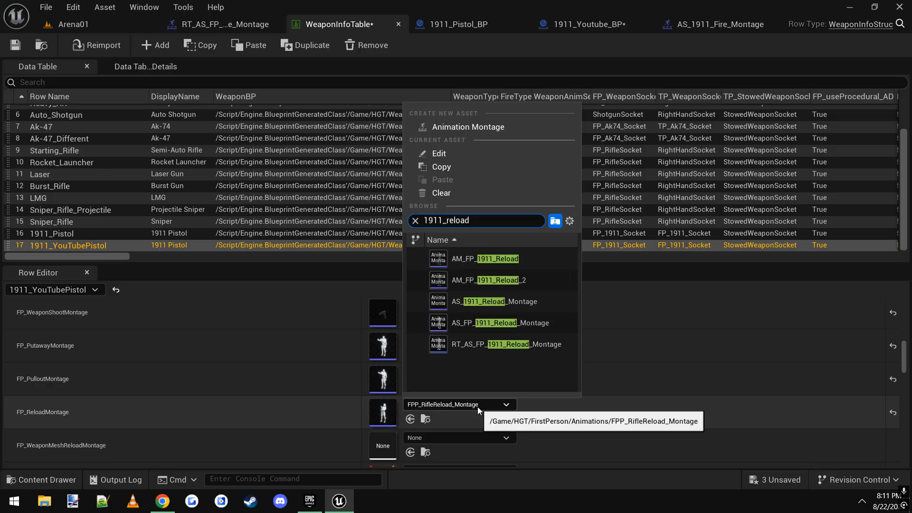
{"action": "left_click", "coordinate": [524, 343]}
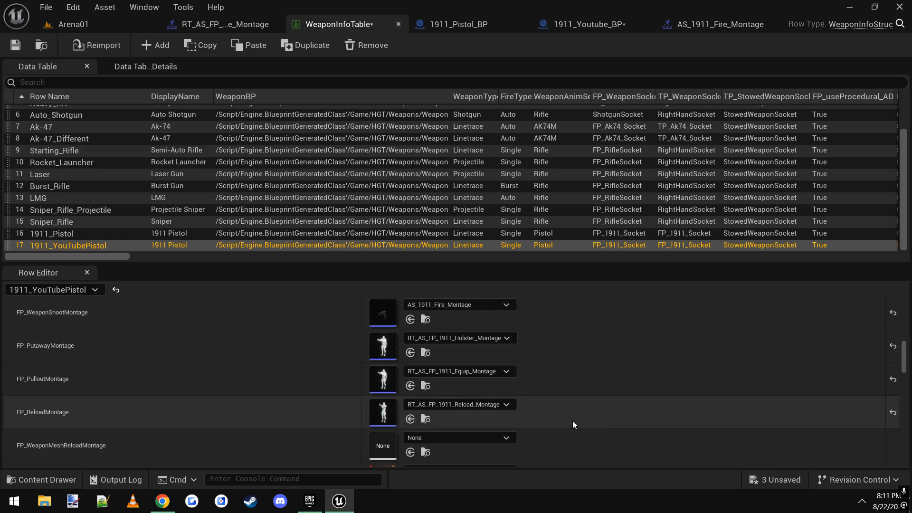
- Preview AS_1911_Reload_Montage from the 1911Pistol Animations Gun folder and assign it as FP_WeaponMeshReloadMontage of the 1911_YouTubePistol row
{"action": "scroll", "coordinate": [532, 413], "scroll_direction": "down", "scroll_amount": 1}
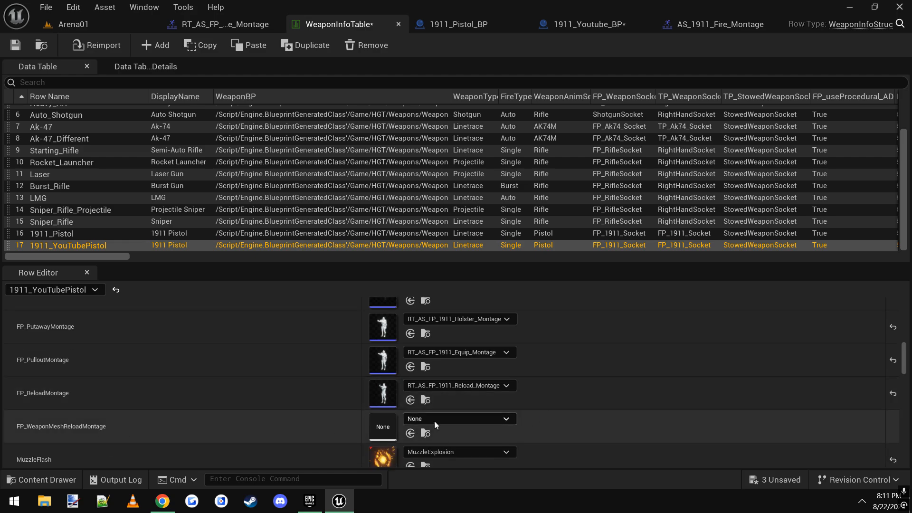
{"action": "left_click", "coordinate": [73, 28]}
{"action": "key", "text": "alt+Left"}
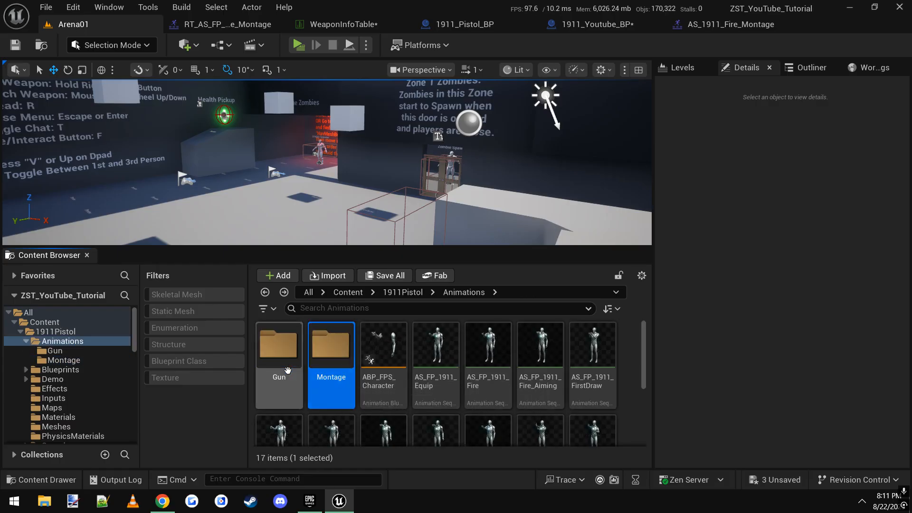
{"action": "double_click", "coordinate": [287, 371]}
{"action": "scroll", "coordinate": [455, 435], "scroll_direction": "down", "scroll_amount": 2}
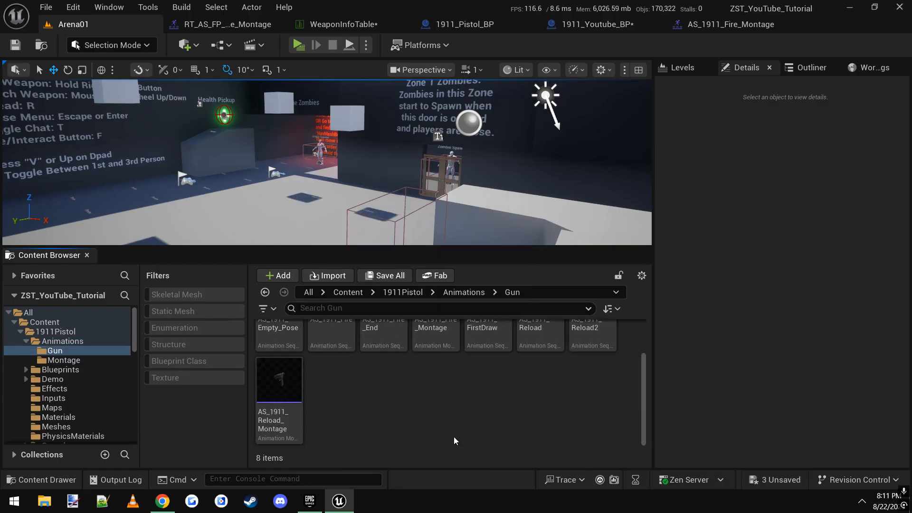
{"action": "scroll", "coordinate": [454, 437], "scroll_direction": "up", "scroll_amount": 1}
{"action": "left_click", "coordinate": [281, 408]}
{"action": "double_click", "coordinate": [280, 409]}
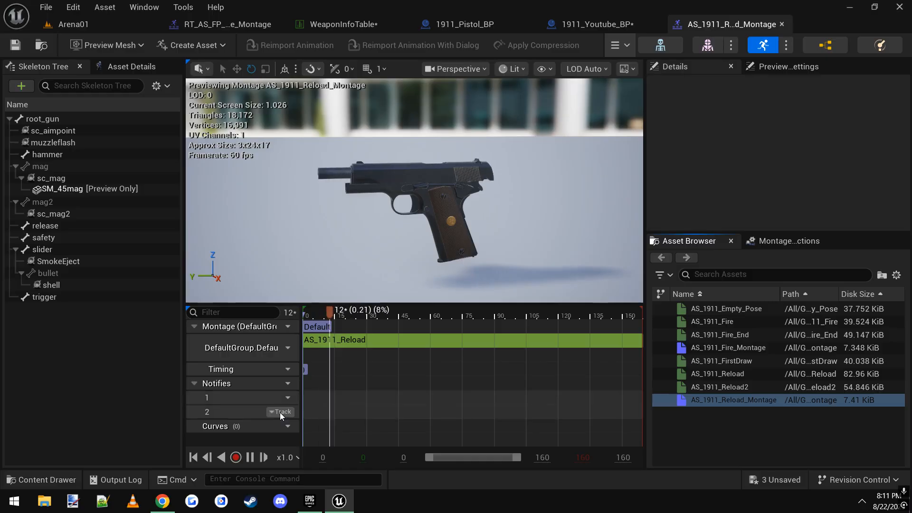
{"action": "left_click", "coordinate": [250, 457]}
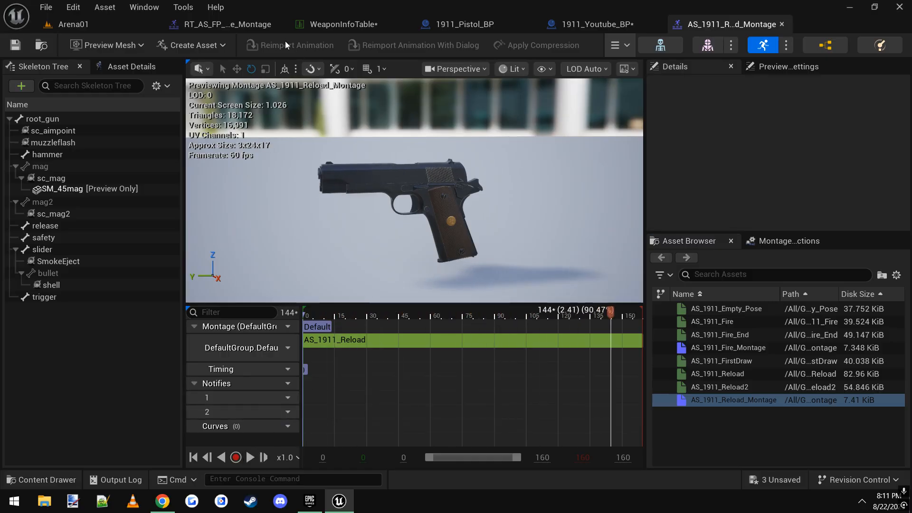
{"action": "left_click", "coordinate": [343, 19]}
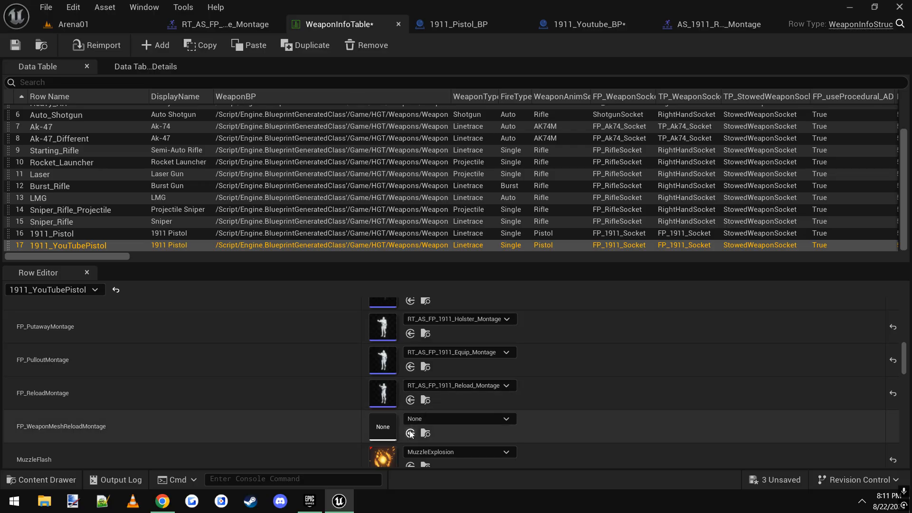
{"action": "left_click", "coordinate": [410, 433]}
- Clear the MuzzleFlash and FireSound assets of the 1911_YouTubePistol row
{"action": "scroll", "coordinate": [540, 412], "scroll_direction": "down", "scroll_amount": 4}
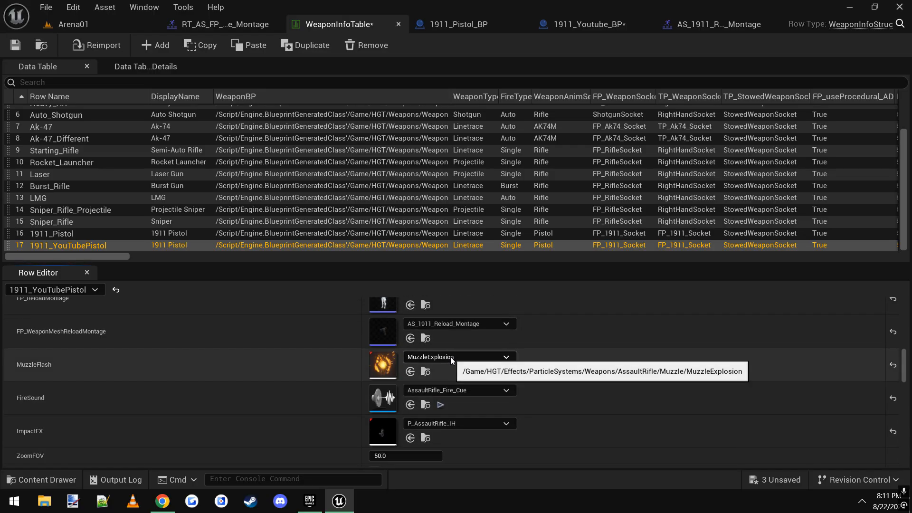
{"action": "left_click", "coordinate": [451, 357]}
{"action": "left_click", "coordinate": [445, 145]}
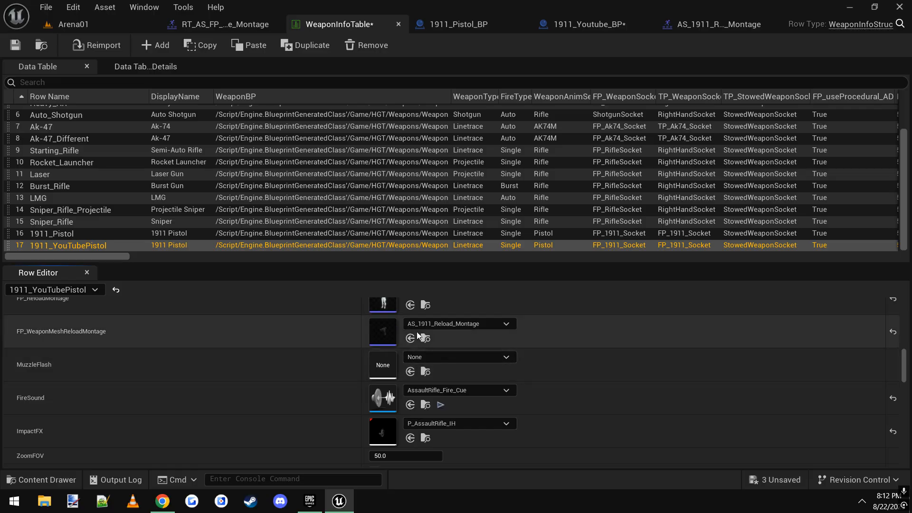
{"action": "scroll", "coordinate": [474, 367], "scroll_direction": "down", "scroll_amount": 2}
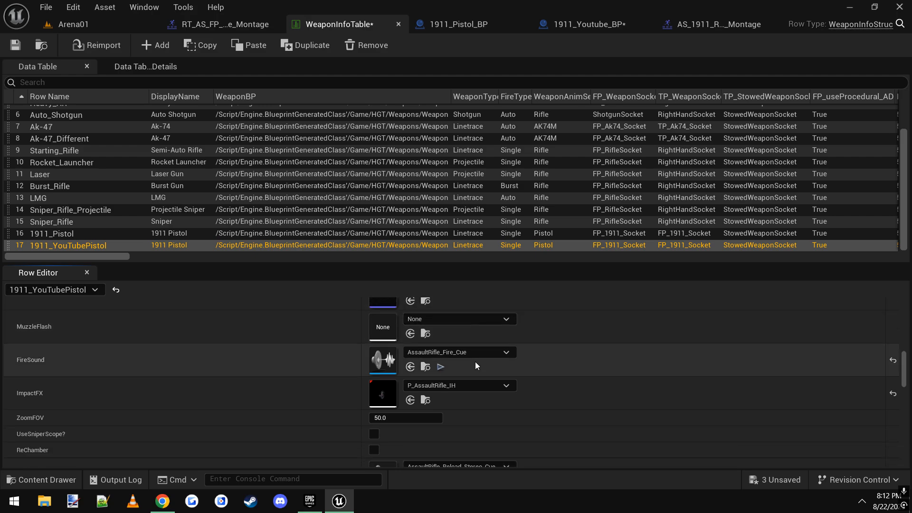
{"action": "left_click", "coordinate": [474, 352]}
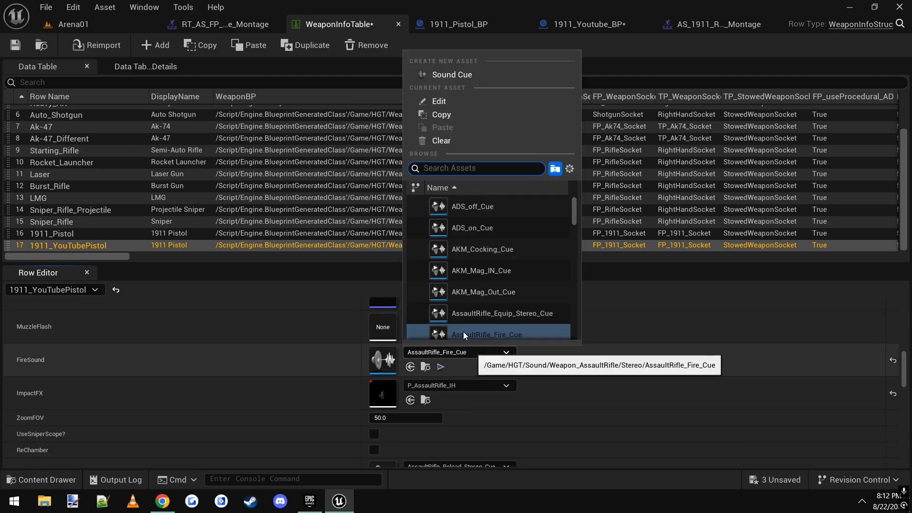
{"action": "left_click", "coordinate": [453, 141]}
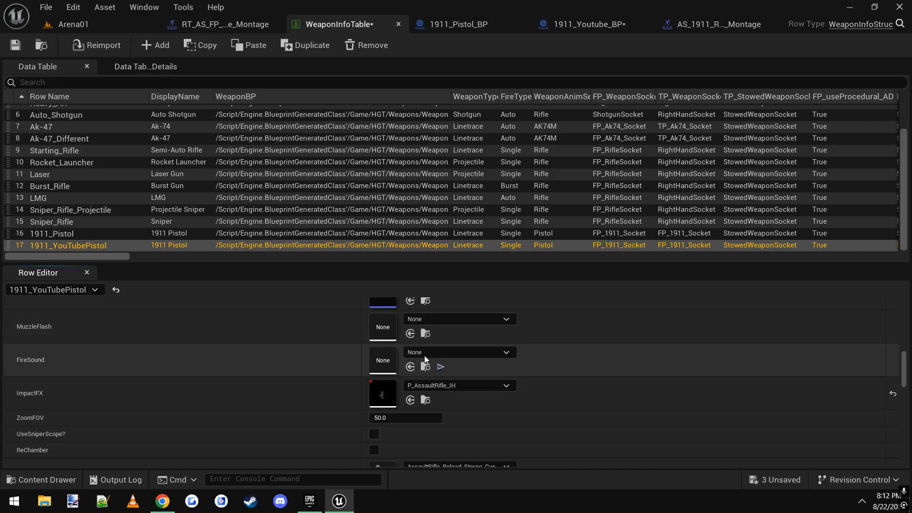
- Set ZoomFOV of the 1911_YouTubePistol row to 85.0 and compare it with the 1911_Pistol row
{"action": "scroll", "coordinate": [351, 394], "scroll_direction": "down", "scroll_amount": 2}
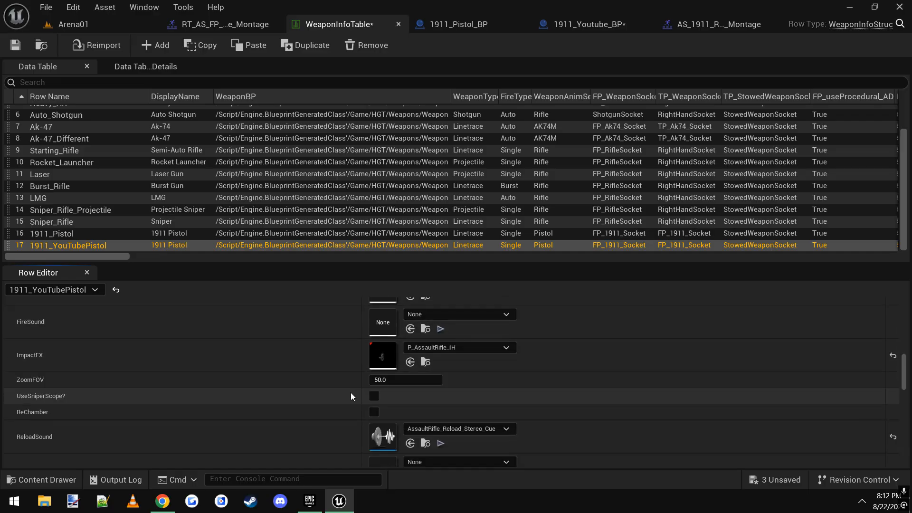
{"action": "scroll", "coordinate": [352, 392], "scroll_direction": "down", "scroll_amount": 2}
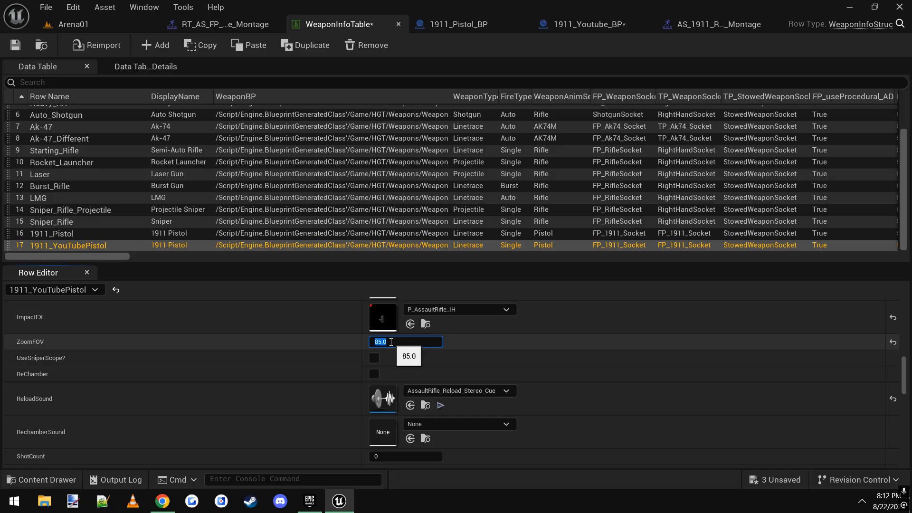
{"action": "left_click", "coordinate": [148, 234]}
{"action": "left_click", "coordinate": [143, 246]}
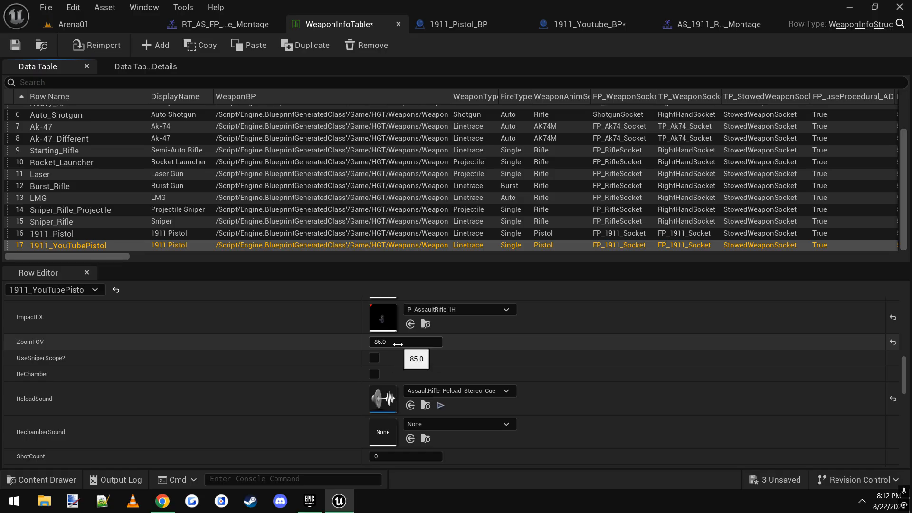
- Clear the ReloadSound asset of the 1911_YouTubePistol row
{"action": "scroll", "coordinate": [292, 390], "scroll_direction": "down", "scroll_amount": 2}
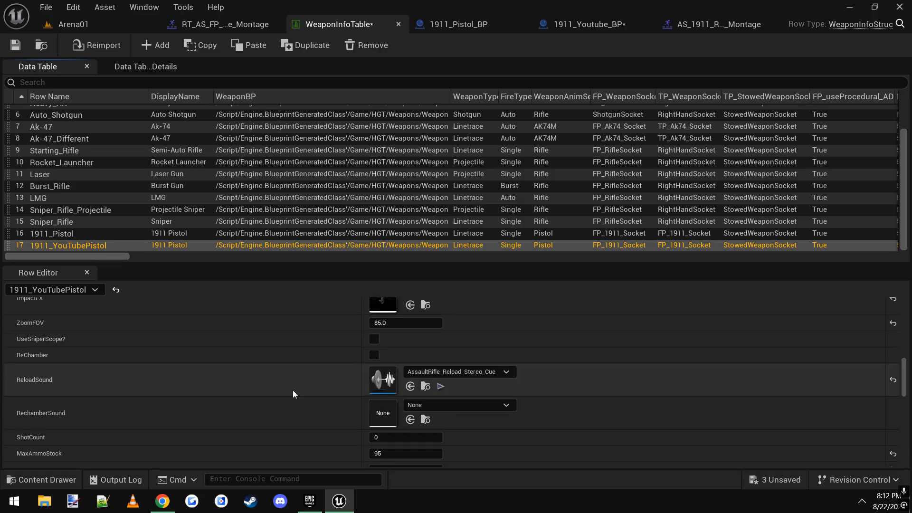
{"action": "left_click", "coordinate": [434, 335]}
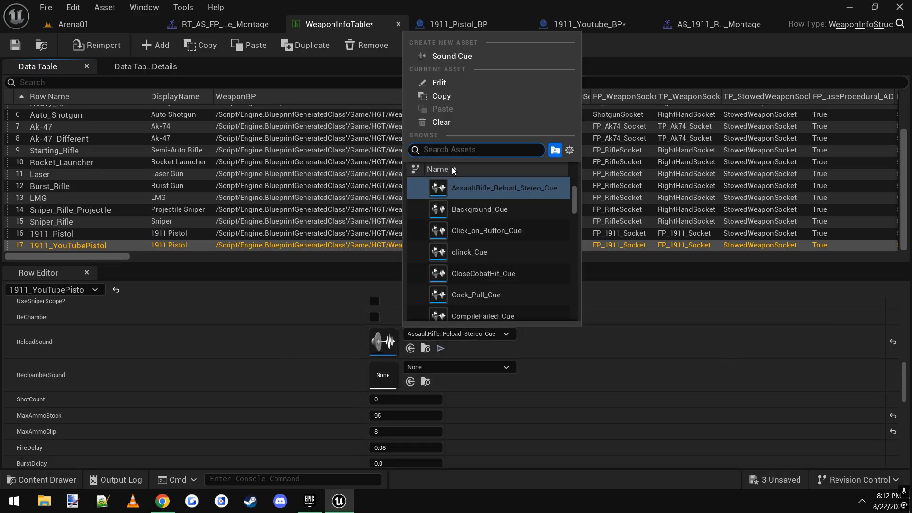
{"action": "left_click", "coordinate": [446, 124]}
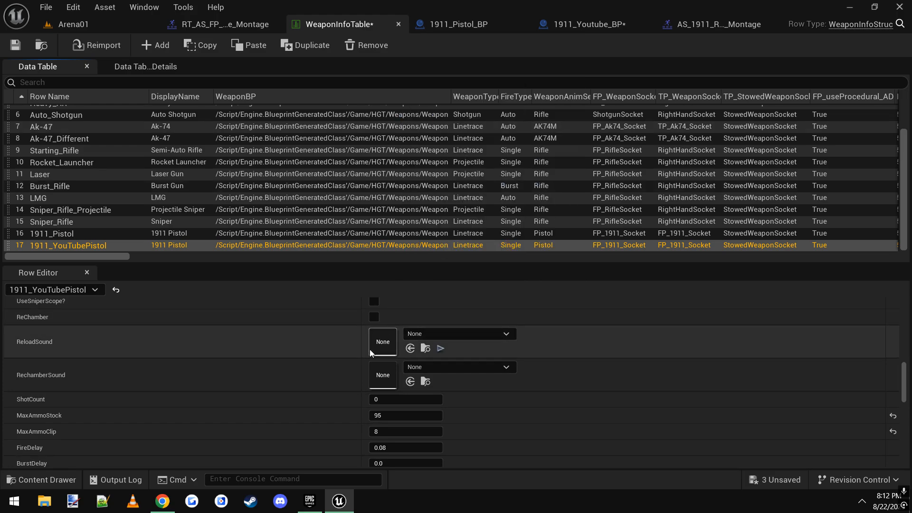
- Review the ammo, fire delay, reload time, damage, range, spread and recoil settings of the 1911_YouTubePistol row
{"action": "scroll", "coordinate": [334, 360], "scroll_direction": "down", "scroll_amount": 2}
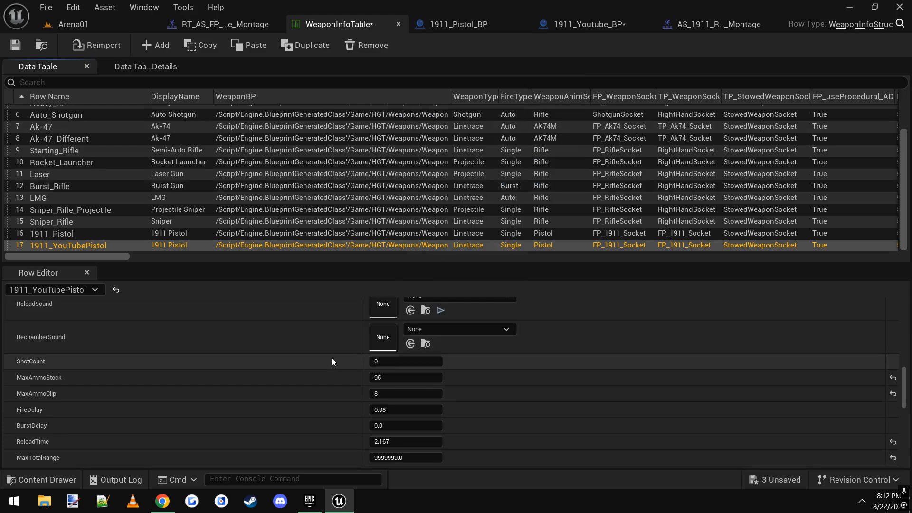
{"action": "scroll", "coordinate": [279, 363], "scroll_direction": "down", "scroll_amount": 3}
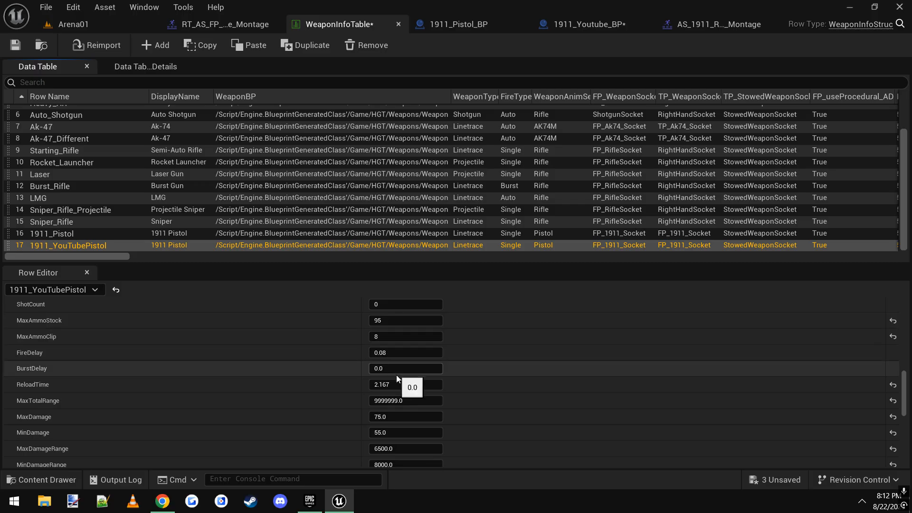
{"action": "scroll", "coordinate": [409, 371], "scroll_direction": "down", "scroll_amount": 3}
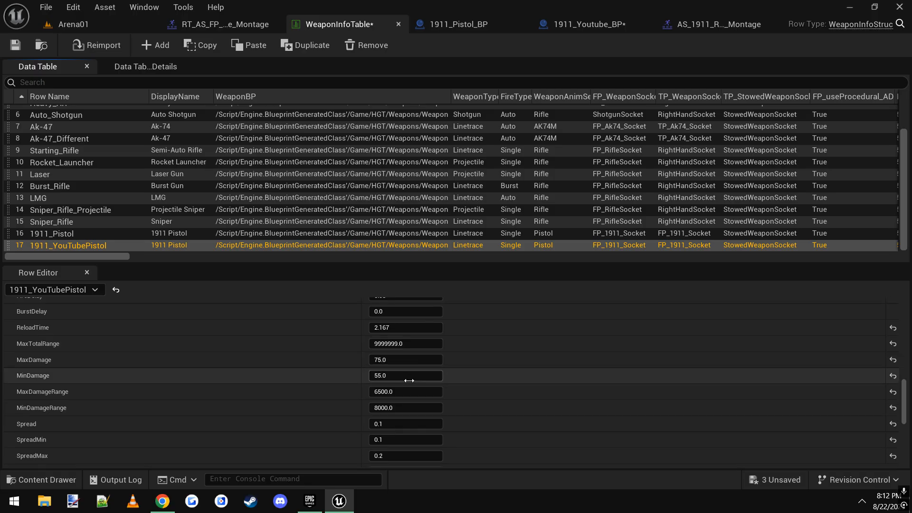
{"action": "scroll", "coordinate": [409, 380], "scroll_direction": "down", "scroll_amount": 5}
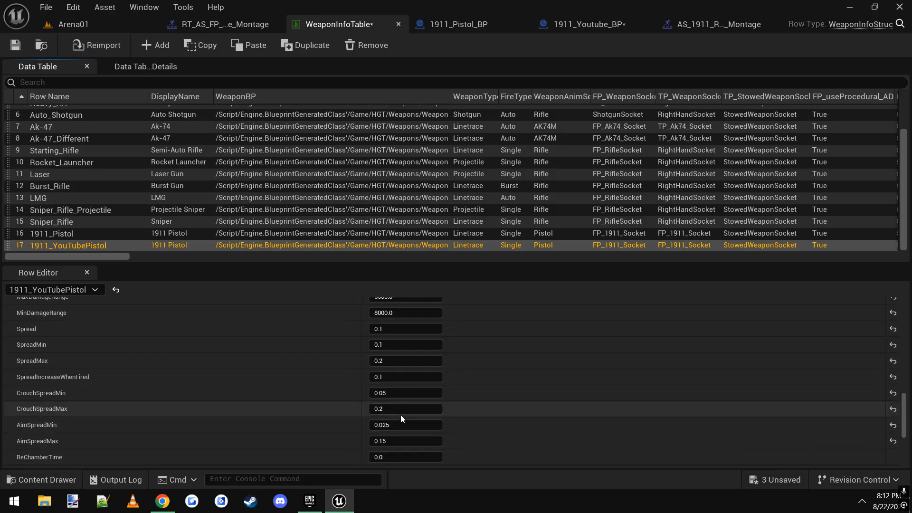
{"action": "scroll", "coordinate": [401, 419], "scroll_direction": "down", "scroll_amount": 5}
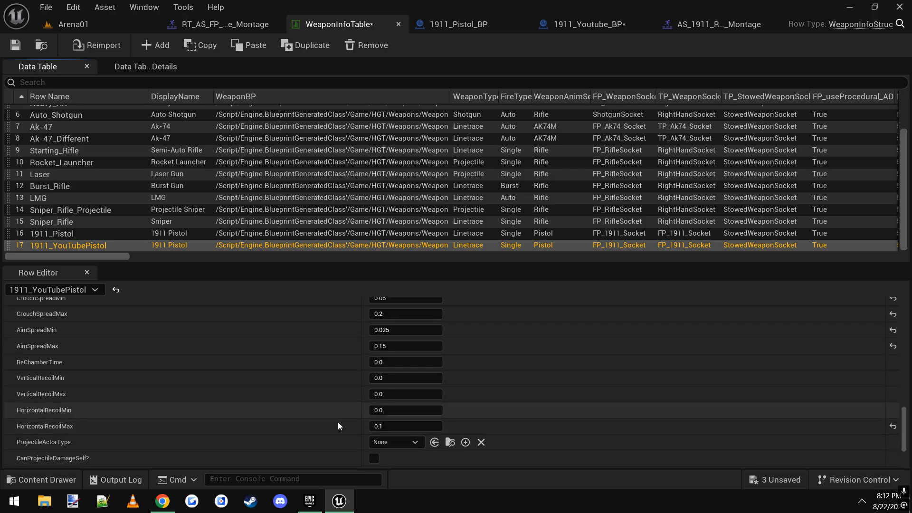
- Review the projectile settings of the 1911_YouTubePistol row, save WeaponInfoTable and copy the row's name
{"action": "scroll", "coordinate": [338, 425], "scroll_direction": "down", "scroll_amount": 6}
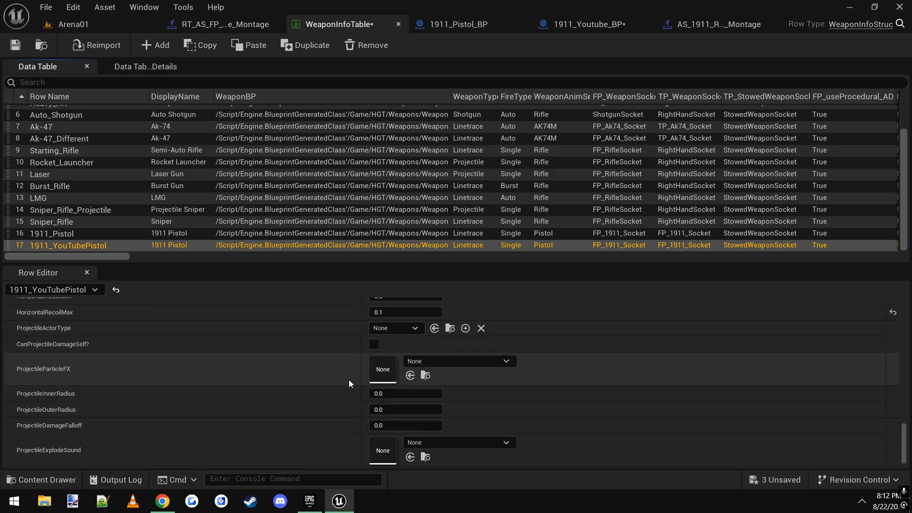
{"action": "scroll", "coordinate": [285, 378], "scroll_direction": "down", "scroll_amount": 2}
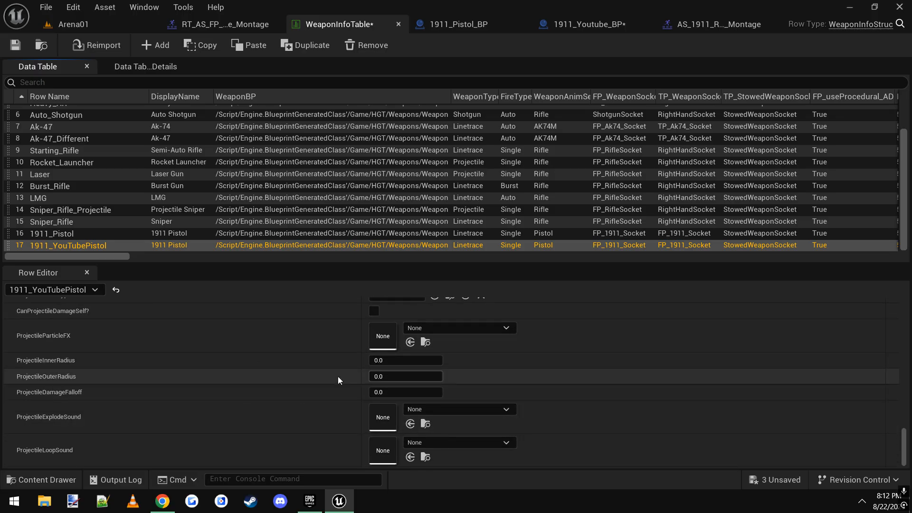
{"action": "left_click", "coordinate": [15, 45]}
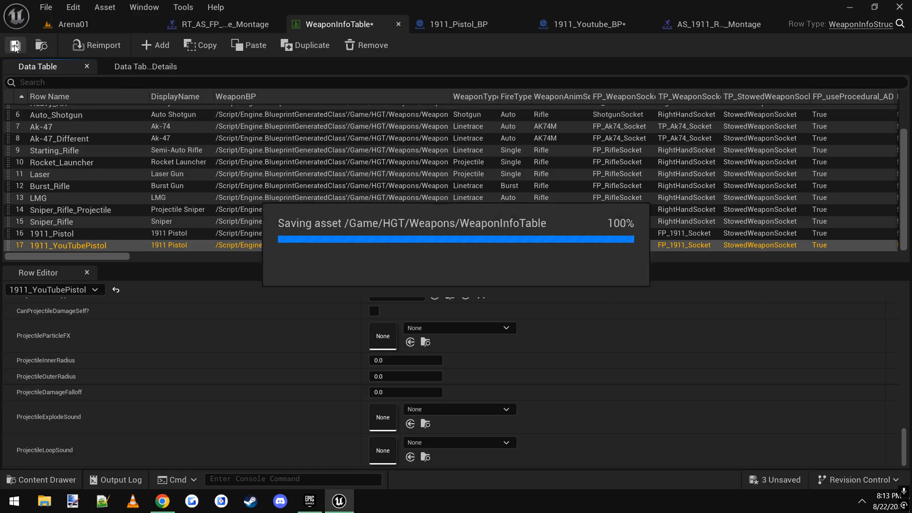
{"action": "double_click", "coordinate": [74, 247]}
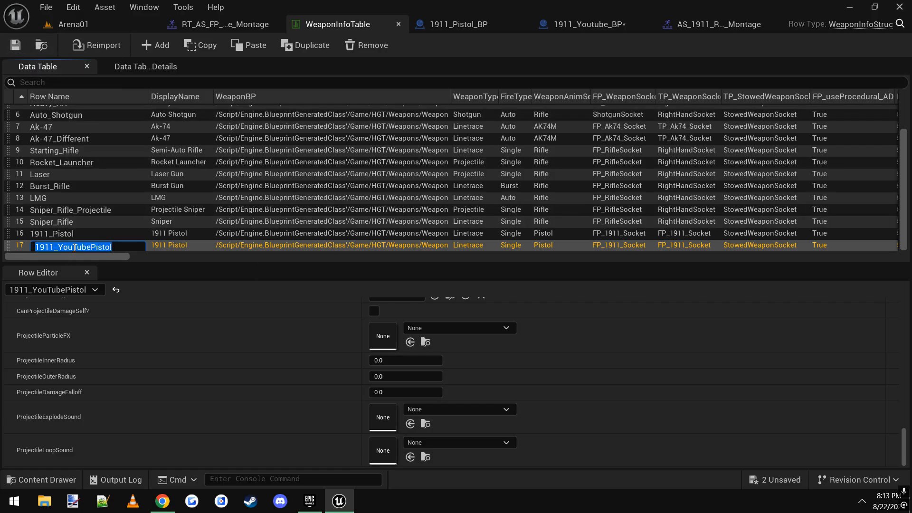
- Inspect the wall weapons in the Arena01 level and check the weapon row settings of WallWeapon3
{"action": "left_click", "coordinate": [70, 25]}
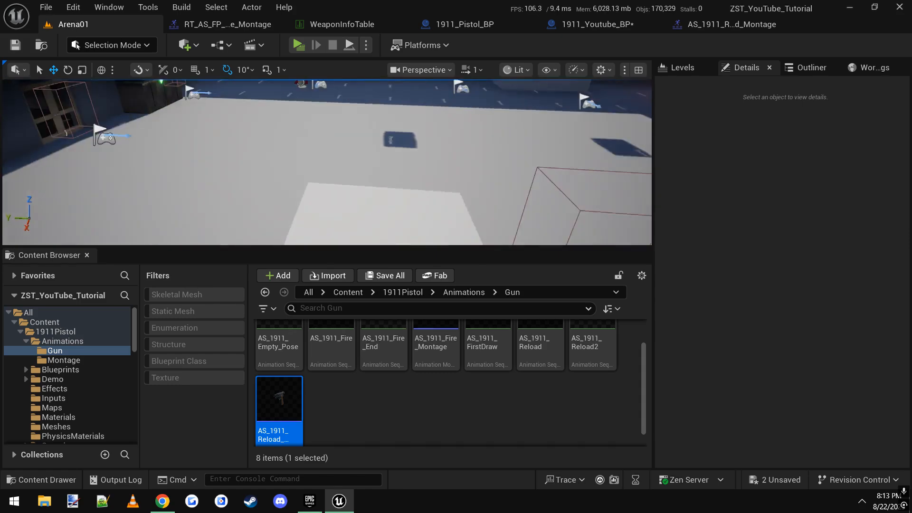
{"action": "right_click_drag", "start_coordinate": [326, 162], "coordinate": [352, 161]}
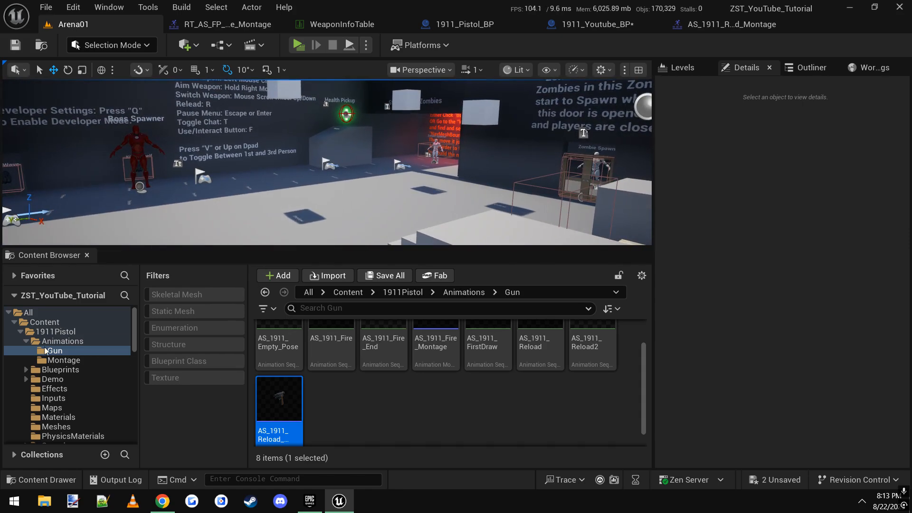
{"action": "left_click", "coordinate": [21, 331]}
{"action": "right_click_drag", "start_coordinate": [239, 181], "coordinate": [71, 180]}
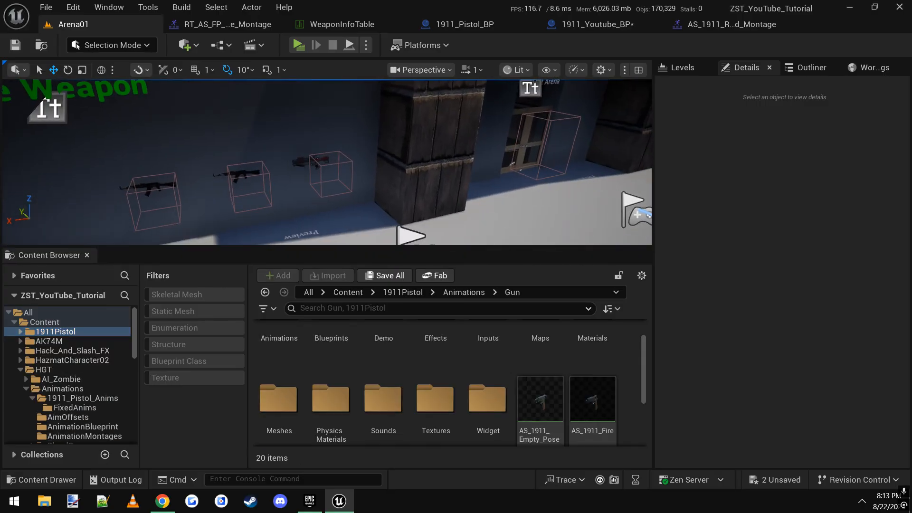
{"action": "left_click", "coordinate": [239, 180]}
{"action": "left_click", "coordinate": [318, 162]}
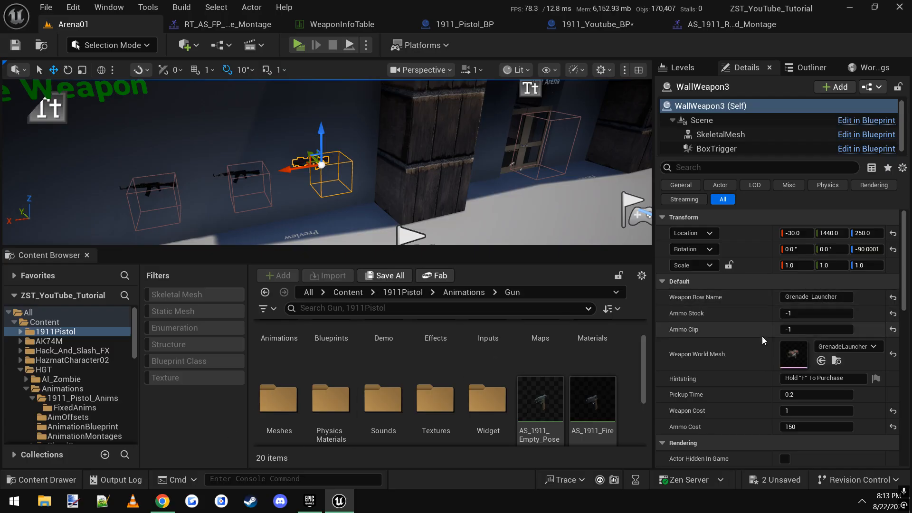
{"action": "right_click_drag", "start_coordinate": [404, 199], "coordinate": [431, 200]}
{"action": "key", "text": "Escape"}
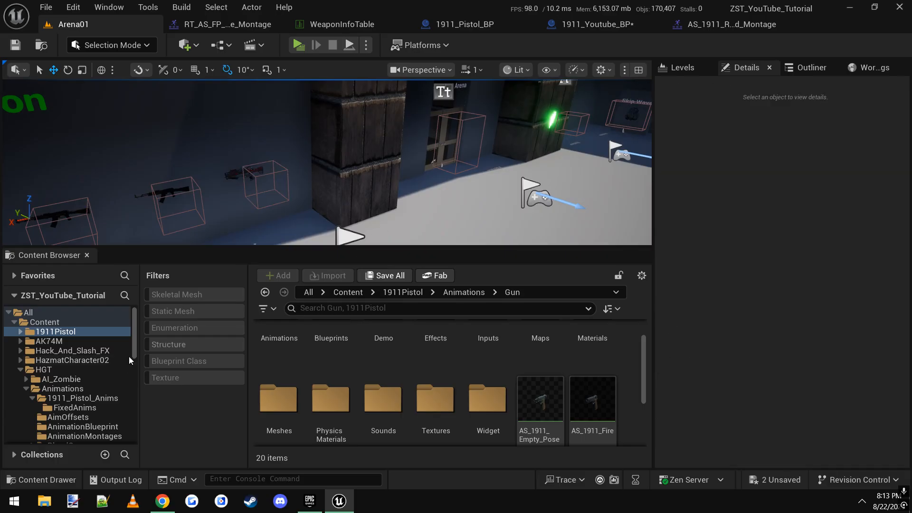
- Open the Character_Green blueprint from the HGT/Characters/Child_Characters folder
{"action": "left_click", "coordinate": [44, 370]}
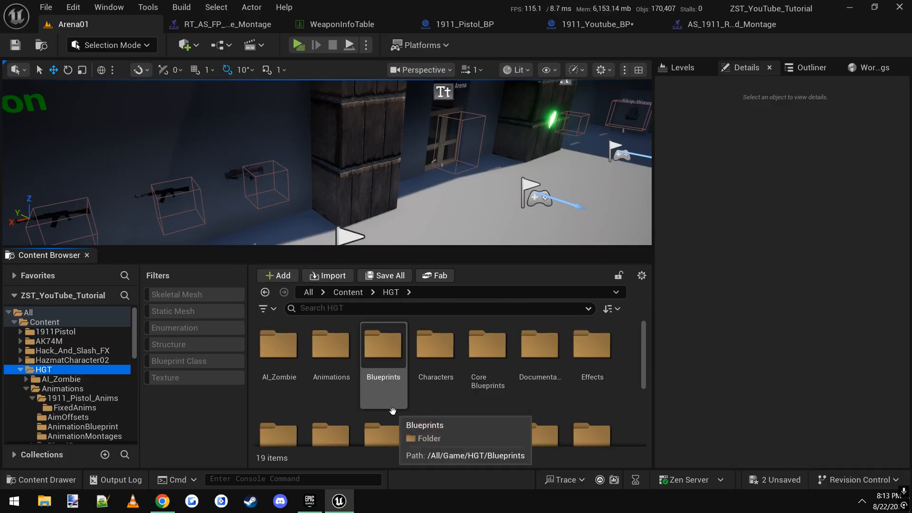
{"action": "left_click", "coordinate": [437, 373]}
{"action": "double_click", "coordinate": [436, 373]}
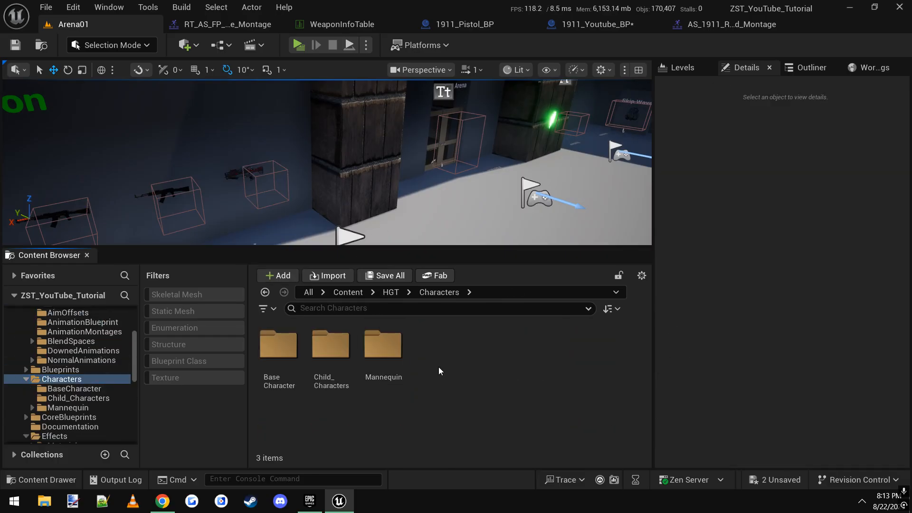
{"action": "left_click", "coordinate": [332, 375]}
{"action": "double_click", "coordinate": [332, 375]}
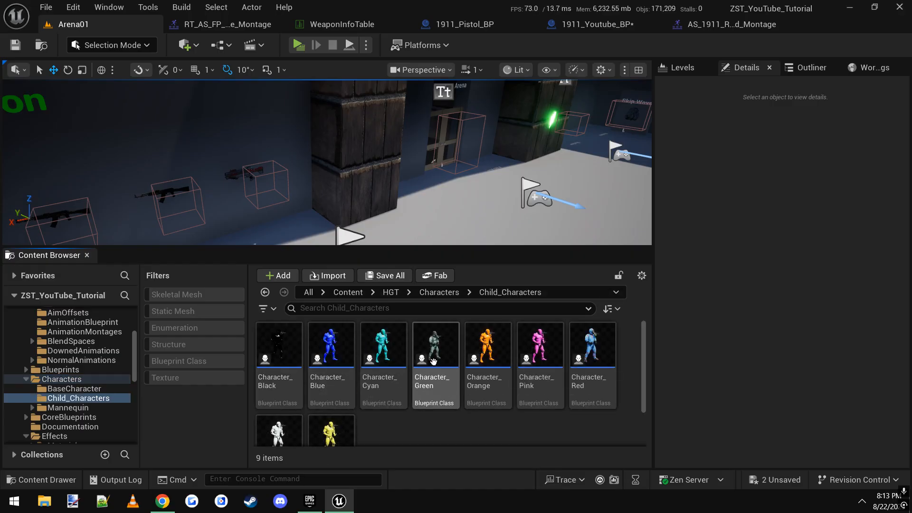
{"action": "double_click", "coordinate": [433, 360]}
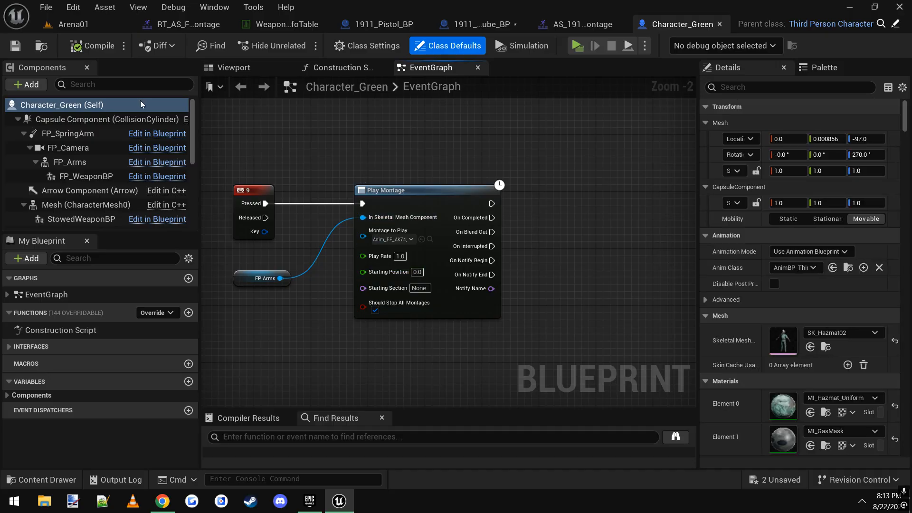
- Set index 1 of Character_Green's Starting Weapons to 1911_YouTubePistol and save the blueprint
{"action": "left_click", "coordinate": [233, 67]}
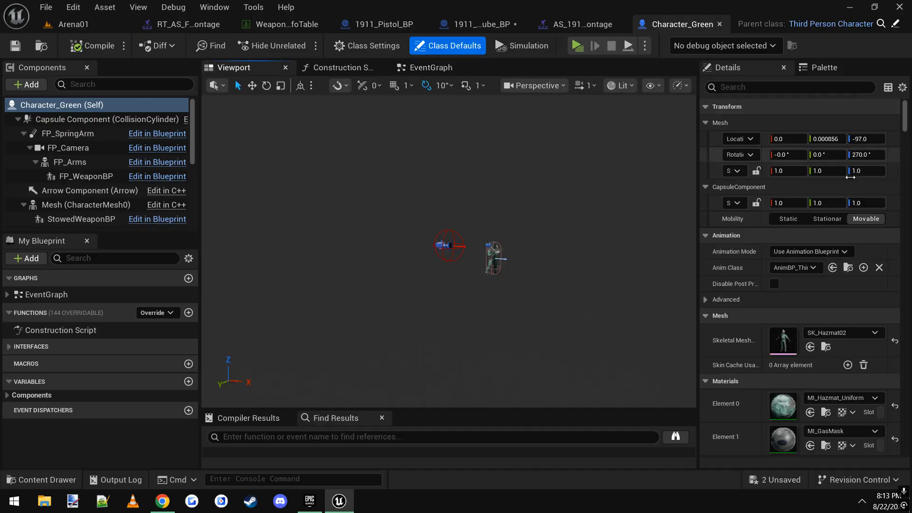
{"action": "scroll", "coordinate": [777, 289], "scroll_direction": "down", "scroll_amount": 2}
{"action": "scroll", "coordinate": [769, 287], "scroll_direction": "down", "scroll_amount": 1}
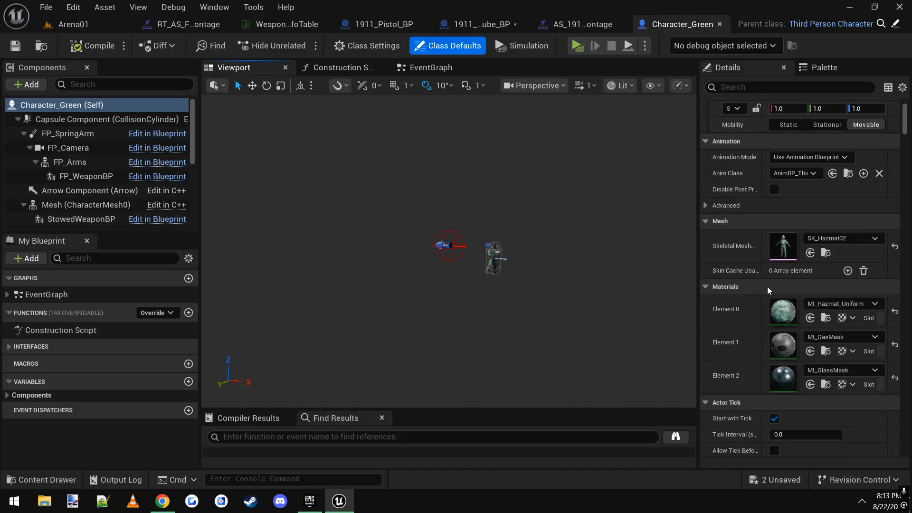
{"action": "left_click", "coordinate": [95, 120]}
{"action": "left_click", "coordinate": [62, 105]}
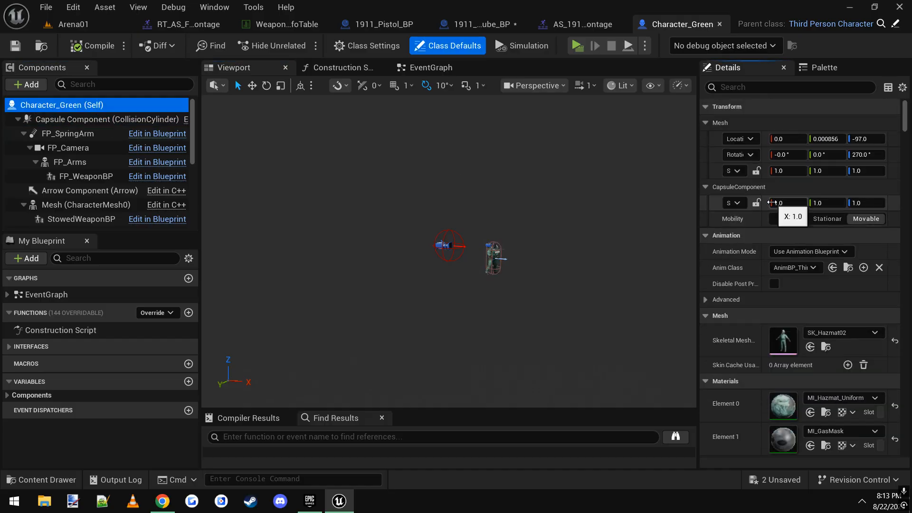
{"action": "scroll", "coordinate": [758, 260], "scroll_direction": "down", "scroll_amount": 6}
{"action": "scroll", "coordinate": [757, 264], "scroll_direction": "down", "scroll_amount": 3}
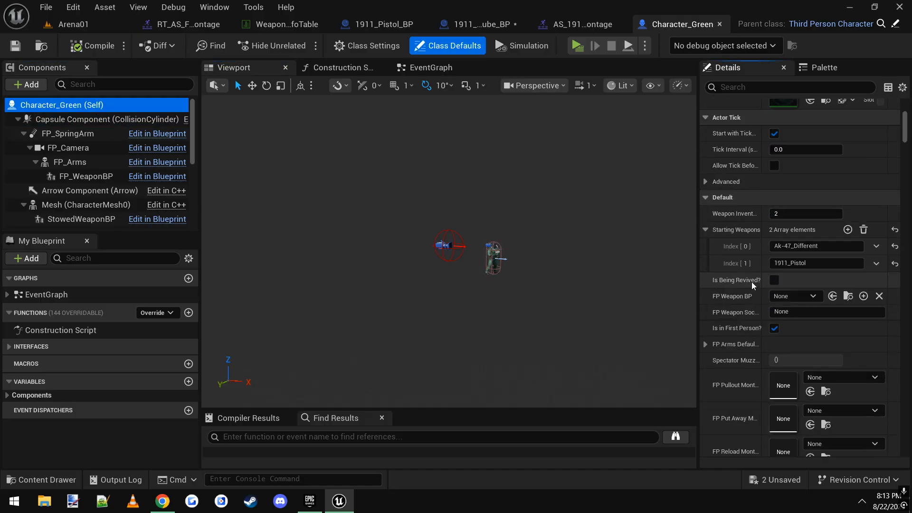
{"action": "left_click", "coordinate": [821, 263]}
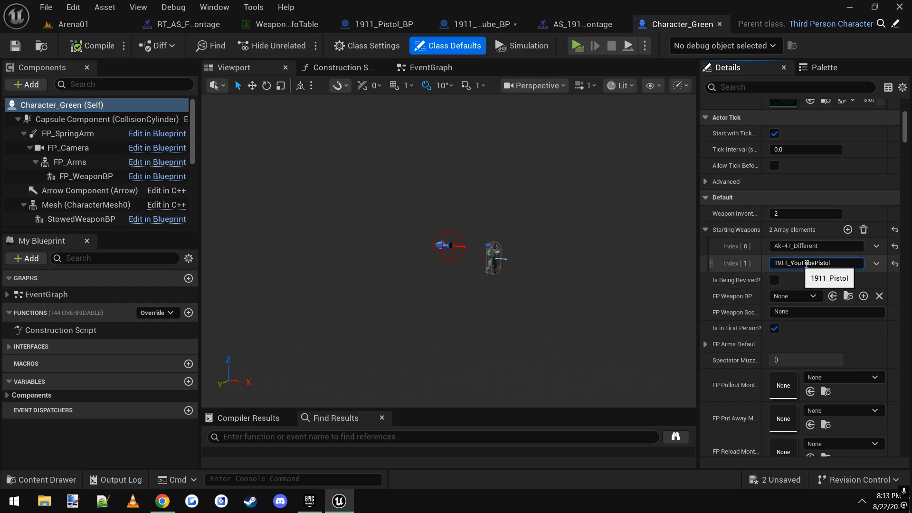
{"action": "left_click", "coordinate": [22, 49]}
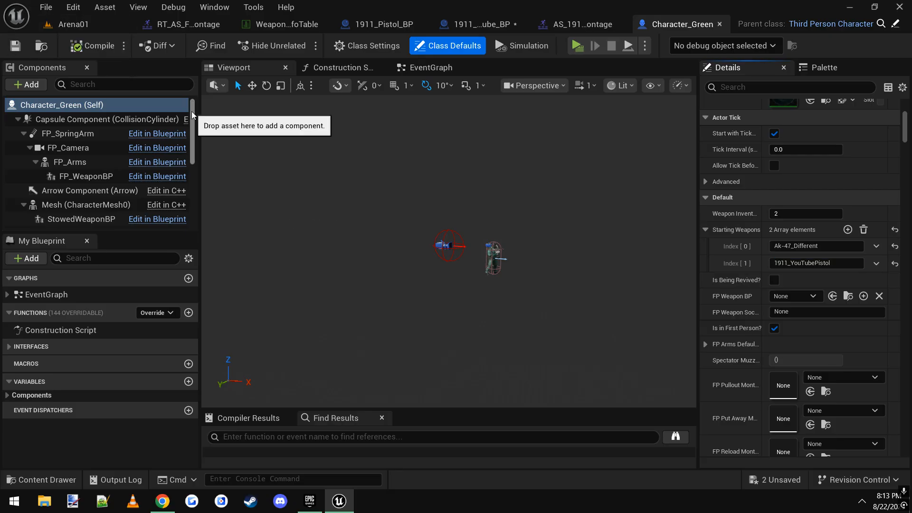
- Play the Arena01 level and test moving, firing and reloading with the 1911 pistol
{"action": "left_click", "coordinate": [68, 26]}
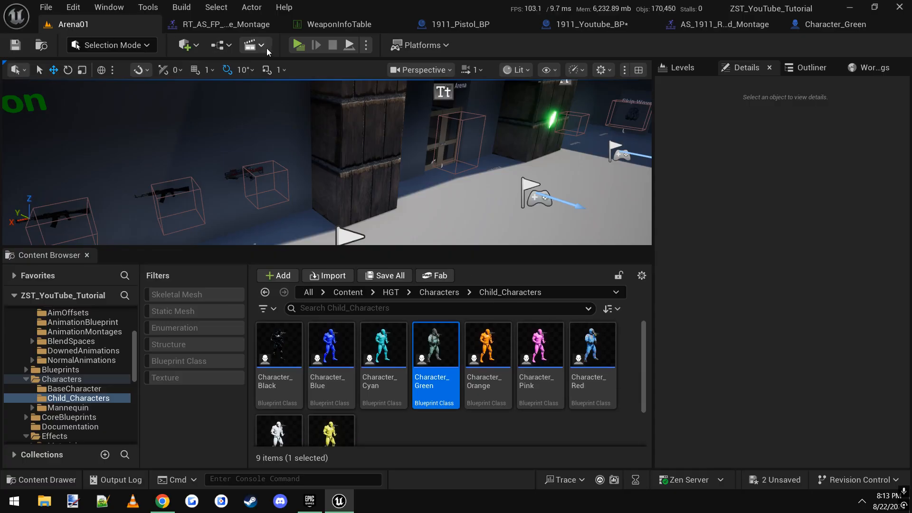
{"action": "left_click", "coordinate": [299, 46]}
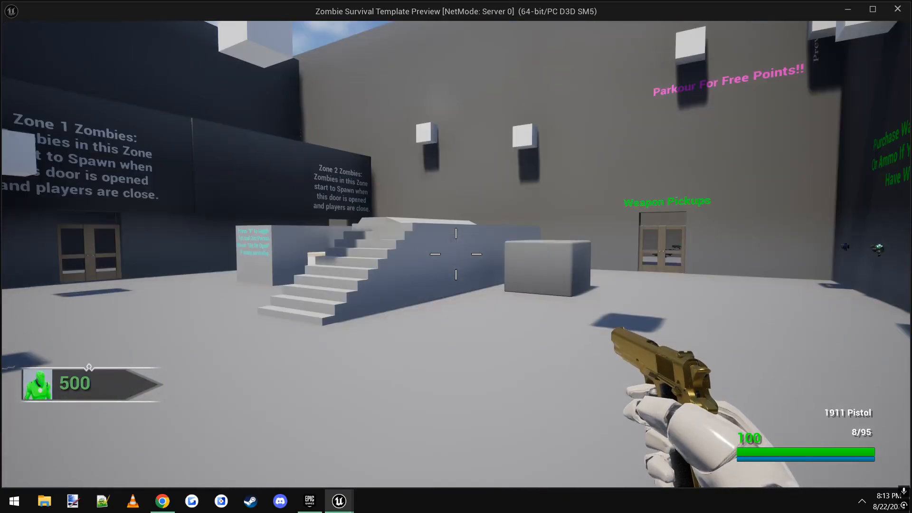
{"action": "key", "text": "w"}
{"action": "left_click", "coordinate": [456, 254]}
{"action": "left_click", "coordinate": [456, 254]}
{"action": "key", "text": "r"}
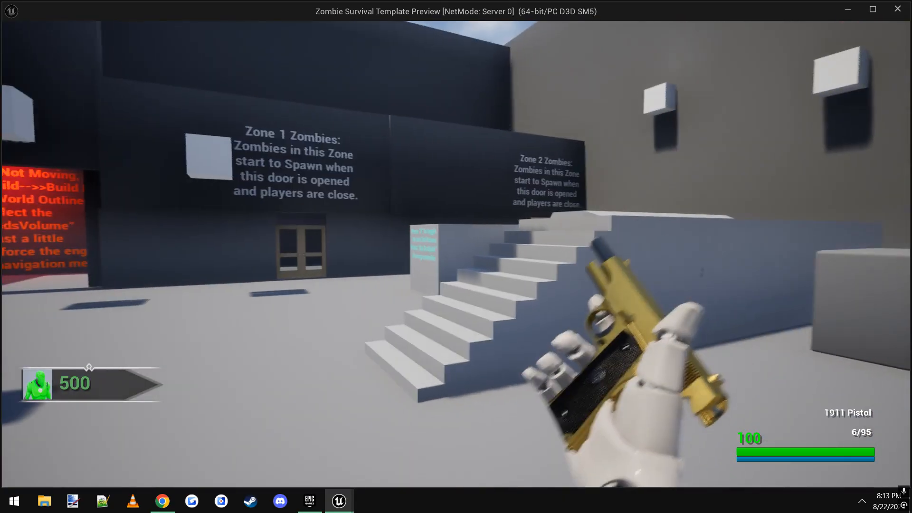
{"action": "key", "text": "w"}
{"action": "key", "text": "space"}
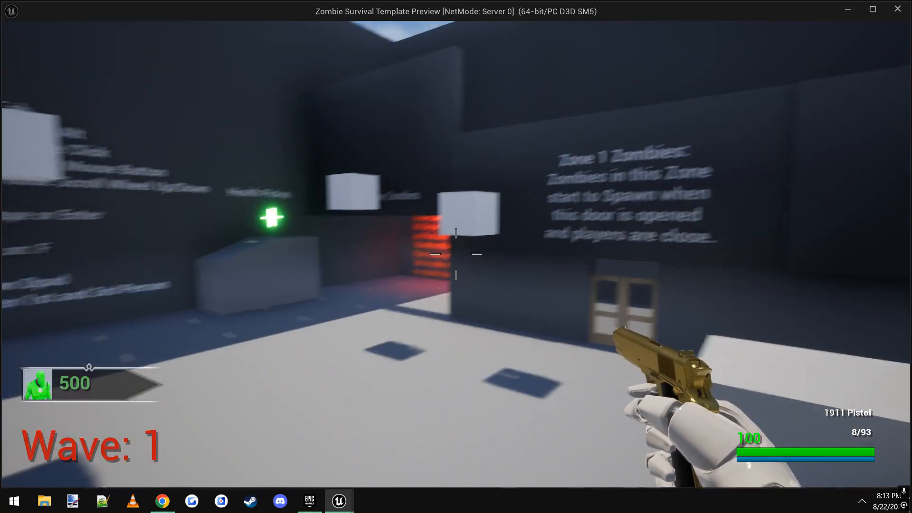
- Test aiming the 1911 pistol and switching between the two weapons, and end the play session
{"action": "right_click", "coordinate": [456, 255]}
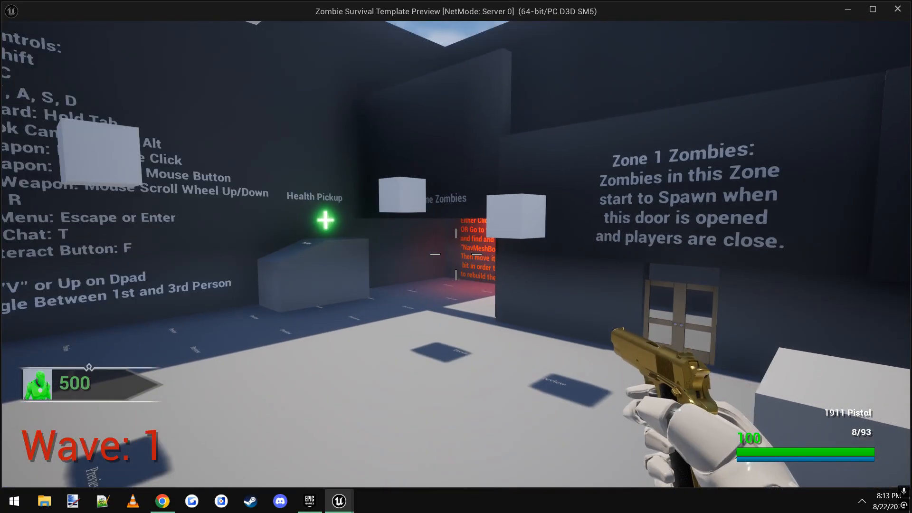
{"action": "scroll", "coordinate": [456, 254], "scroll_direction": "down", "scroll_amount": 1}
{"action": "scroll", "coordinate": [457, 254], "scroll_direction": "up", "scroll_amount": 1}
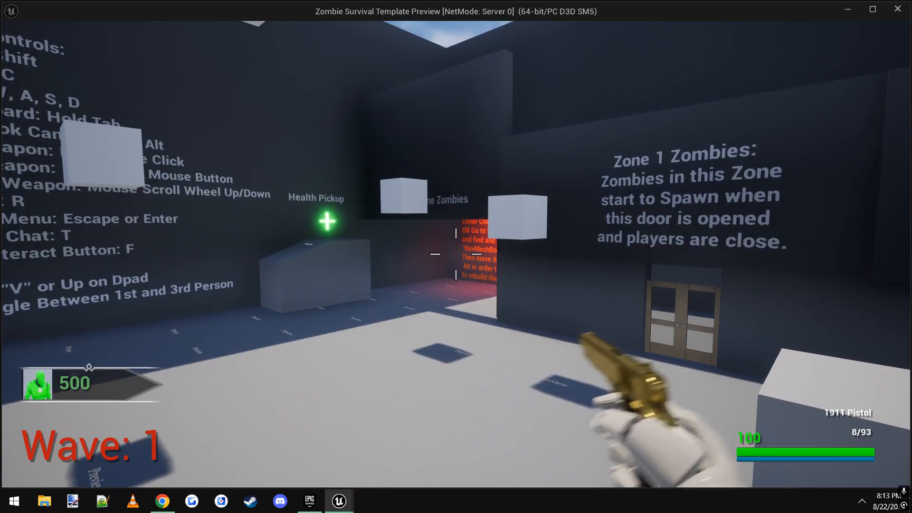
{"action": "scroll", "coordinate": [456, 254], "scroll_direction": "down", "scroll_amount": 1}
{"action": "key", "text": "w"}
{"action": "scroll", "coordinate": [456, 255], "scroll_direction": "up", "scroll_amount": 1}
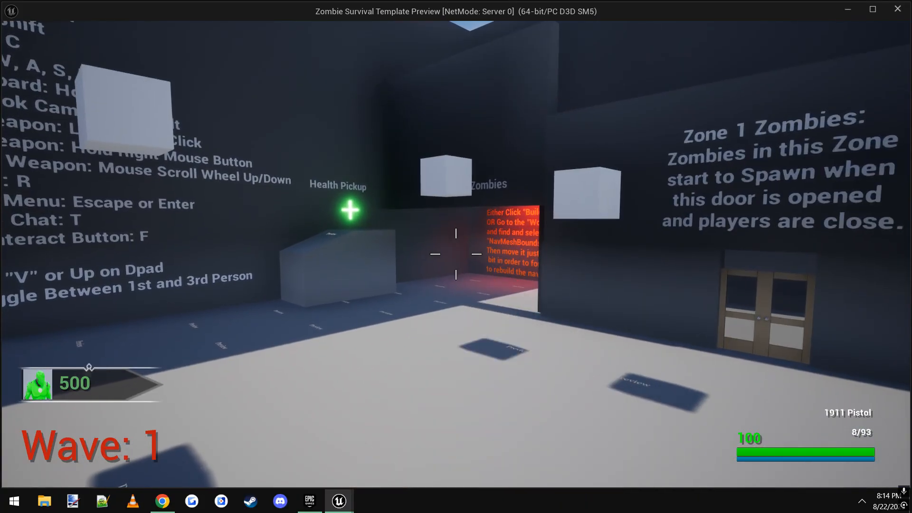
{"action": "key", "text": "Escape"}
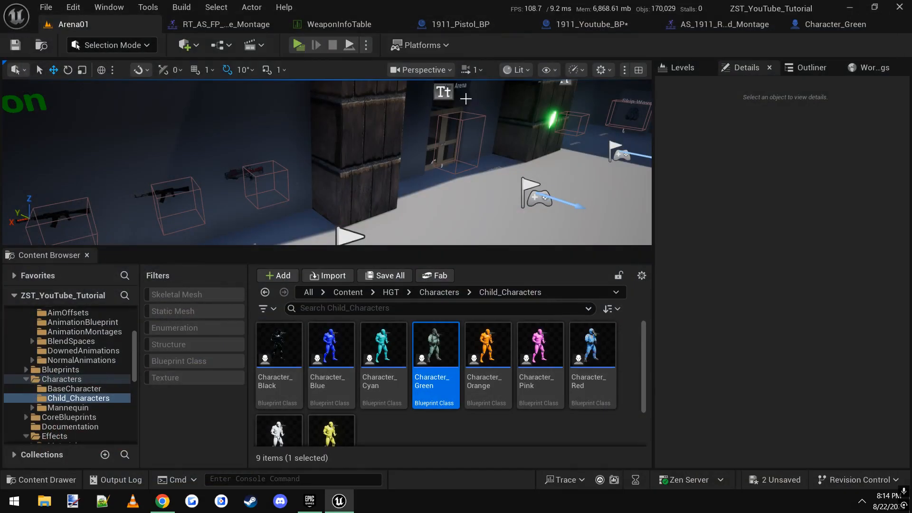
{"action": "left_click", "coordinate": [469, 29]}
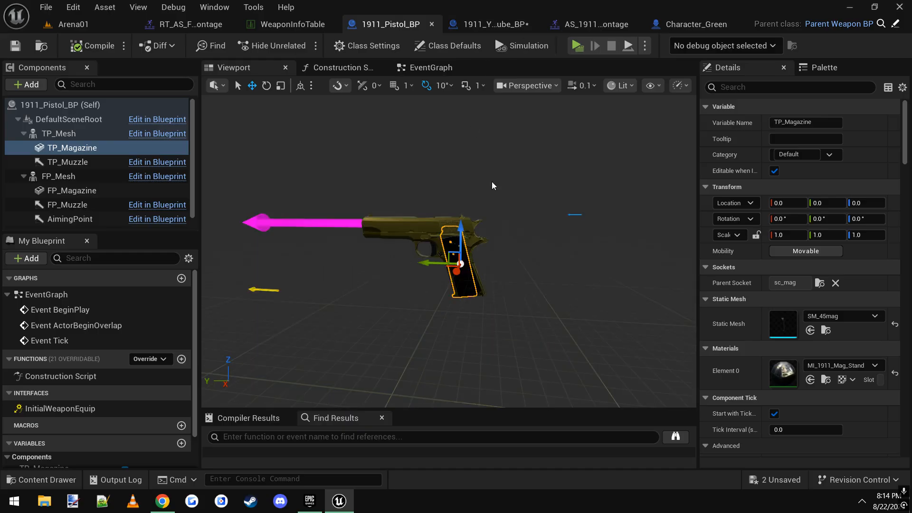
{"action": "left_click", "coordinate": [704, 25]}
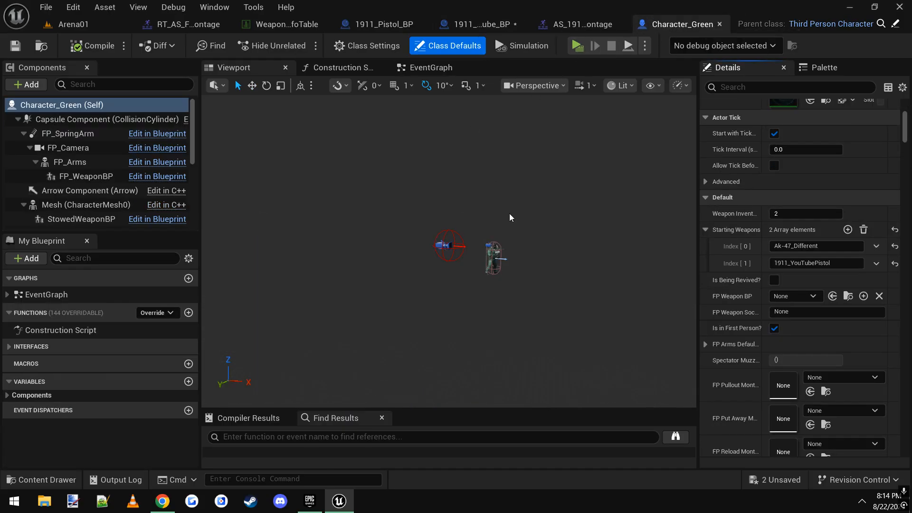
{"action": "scroll", "coordinate": [514, 249], "scroll_direction": "up", "scroll_amount": 6}
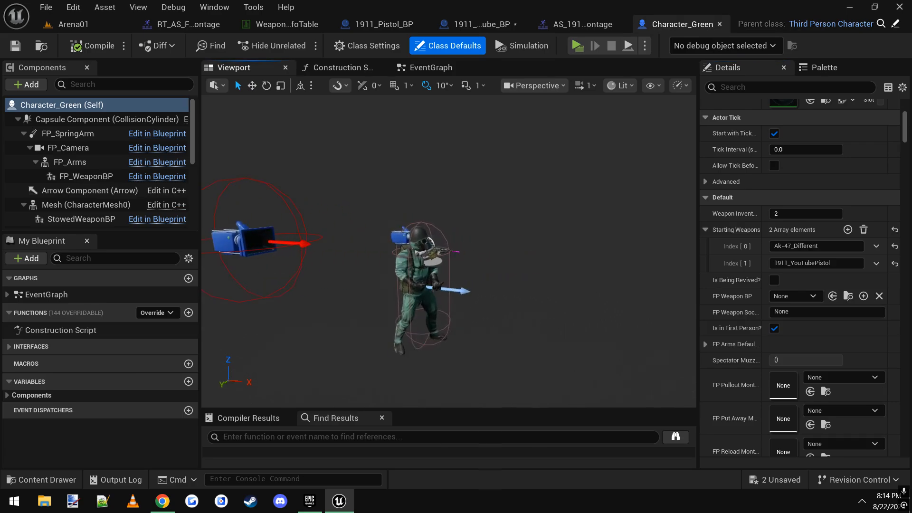
{"action": "left_click", "coordinate": [75, 29]}
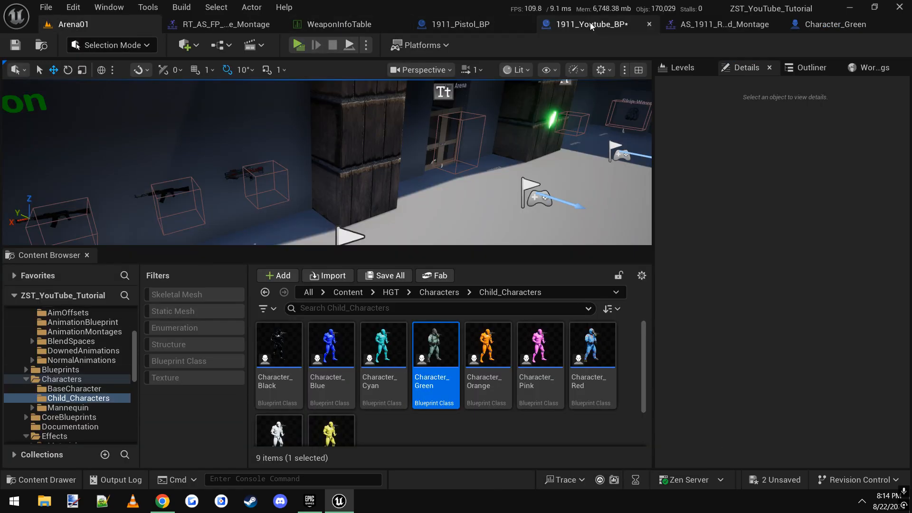
- Open the Character_Green blueprint and examine the character and its first-person weapon up close in the viewport
{"action": "left_click", "coordinate": [838, 27]}
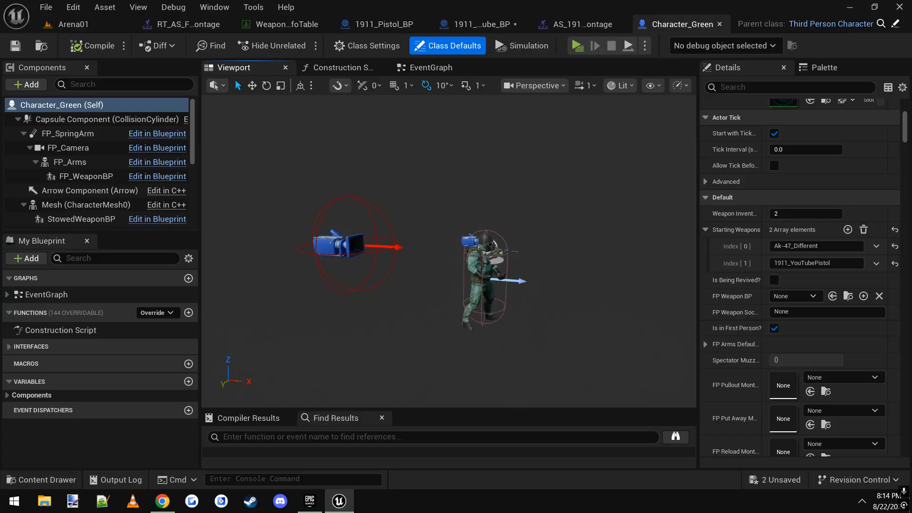
{"action": "scroll", "coordinate": [395, 251], "scroll_direction": "down", "scroll_amount": 1}
{"action": "key", "text": "w"}
{"action": "mouse_move", "coordinate": [395, 250]}
{"action": "right_mouse_down"}
{"action": "mouse_move", "coordinate": [408, 250]}
{"action": "mouse_move", "coordinate": [395, 250]}
{"action": "right_mouse_up"}
{"action": "key", "text": "s"}
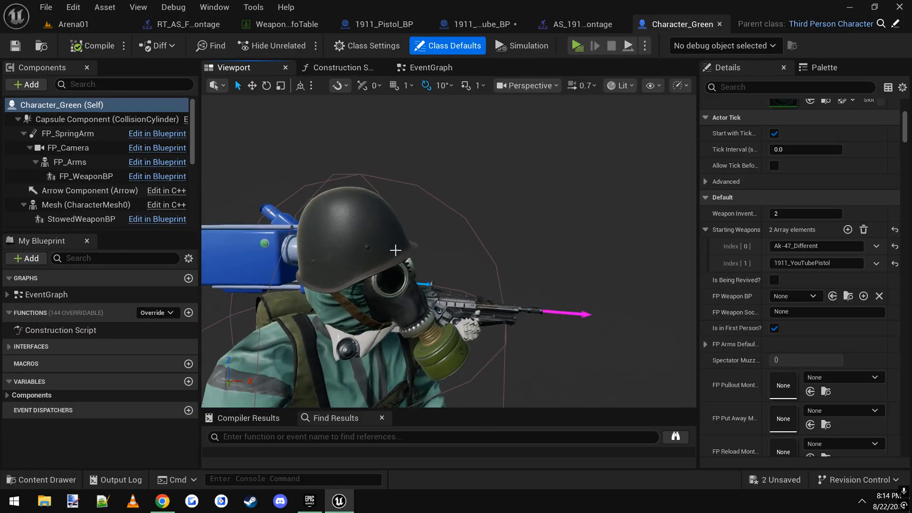
{"action": "mouse_move", "coordinate": [320, 230]}
{"action": "right_mouse_down"}
{"action": "mouse_move", "coordinate": [332, 233]}
{"action": "mouse_move", "coordinate": [320, 229]}
{"action": "right_mouse_up"}
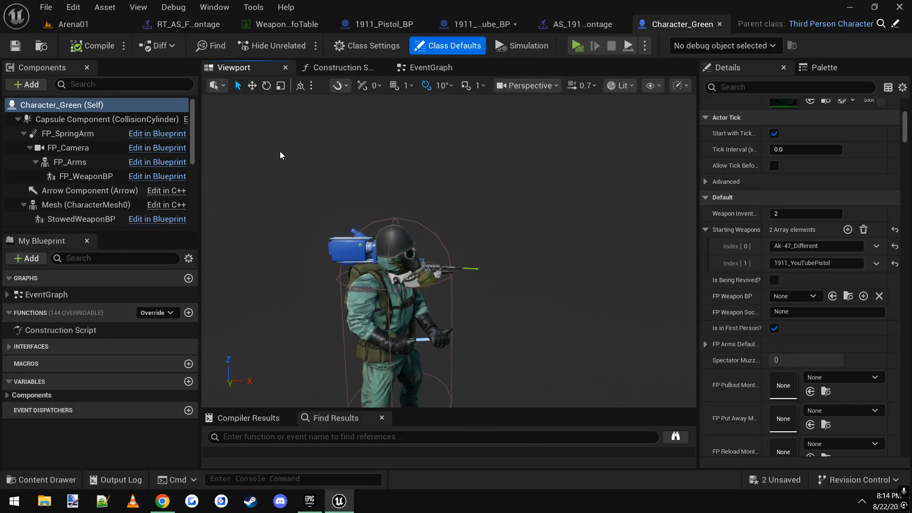
{"action": "left_click", "coordinate": [69, 25]}
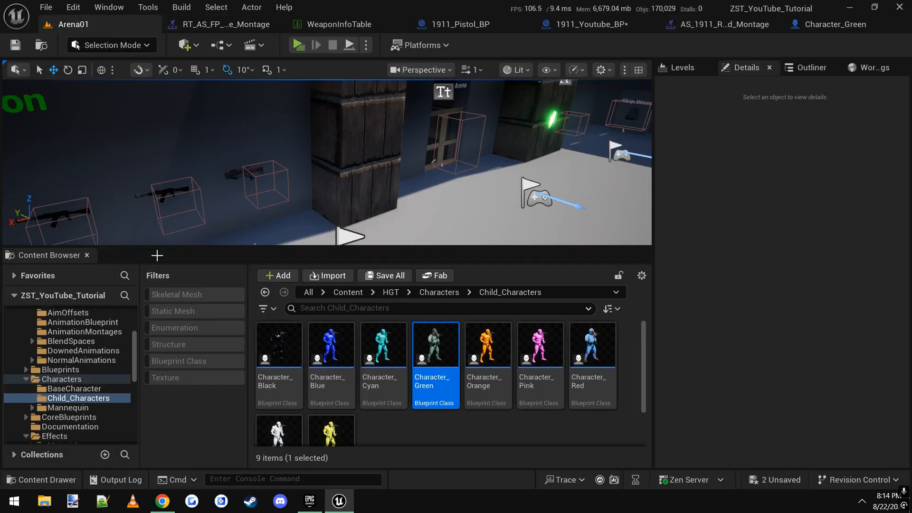
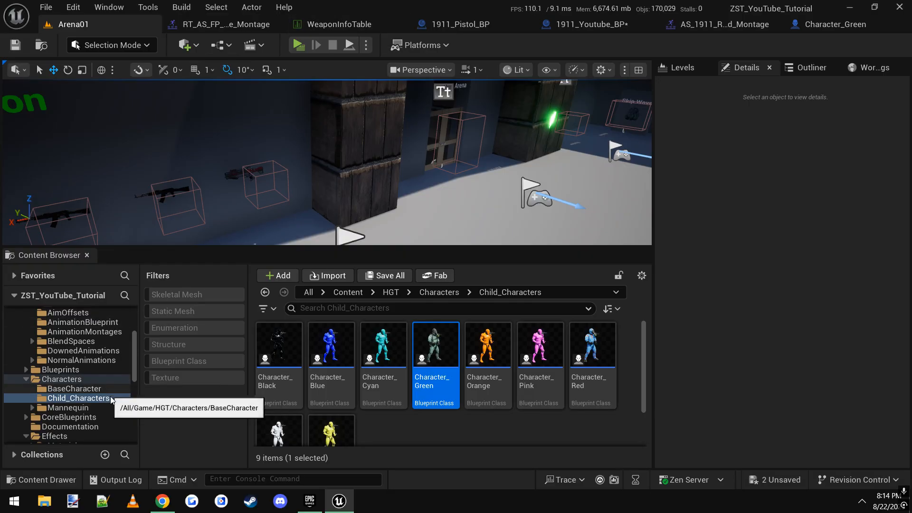
{"action": "scroll", "coordinate": [107, 394], "scroll_direction": "up", "scroll_amount": 3}
{"action": "scroll", "coordinate": [101, 400], "scroll_direction": "up", "scroll_amount": 2}
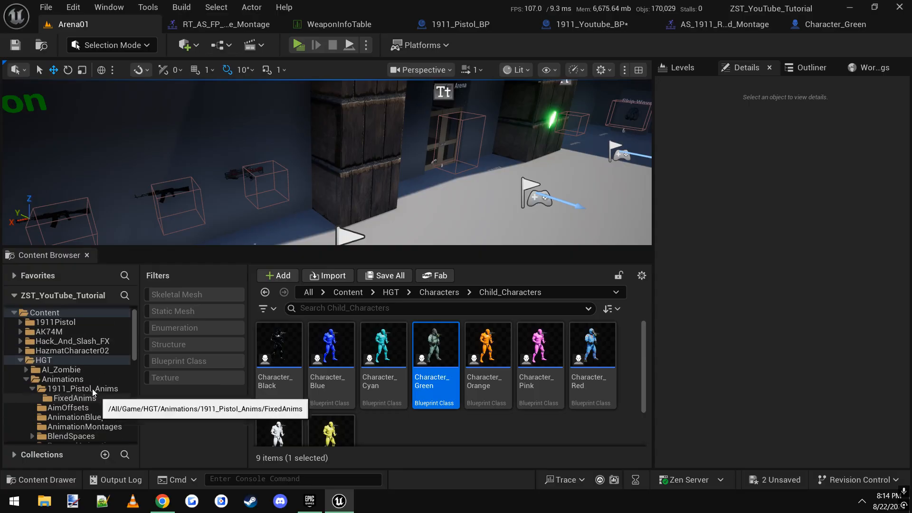
{"action": "left_click", "coordinate": [53, 361]}
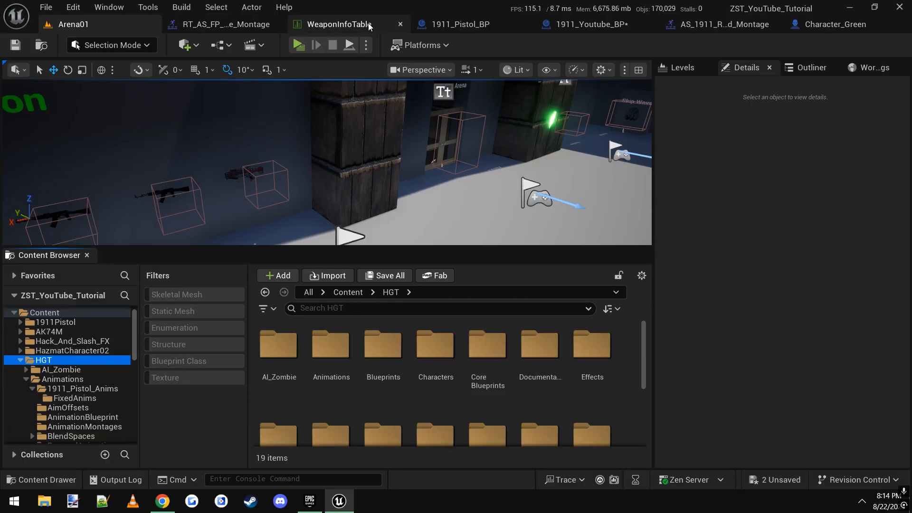
- From the FP_Arms component of Character_Green, locate the assigned Anim Class asset and open the FirstPerson_AnimBP animation blueprint
{"action": "left_click", "coordinate": [834, 25]}
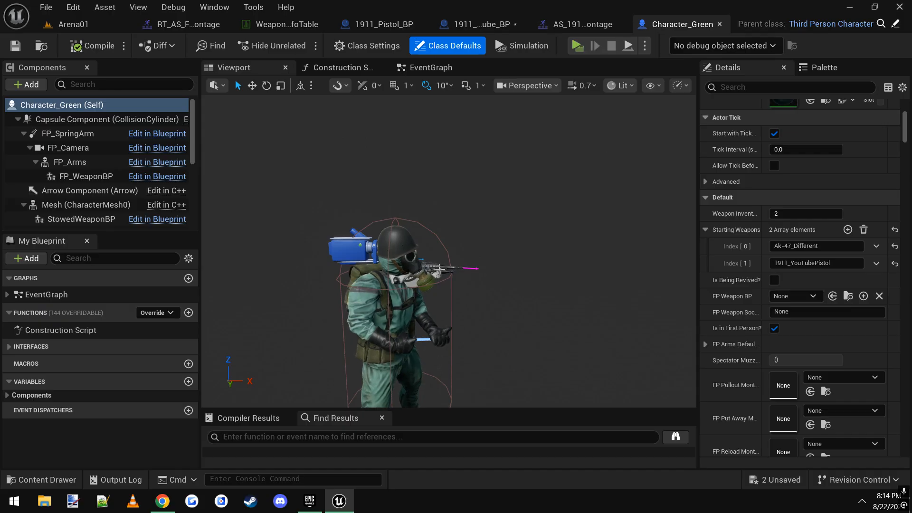
{"action": "left_click", "coordinate": [80, 163]}
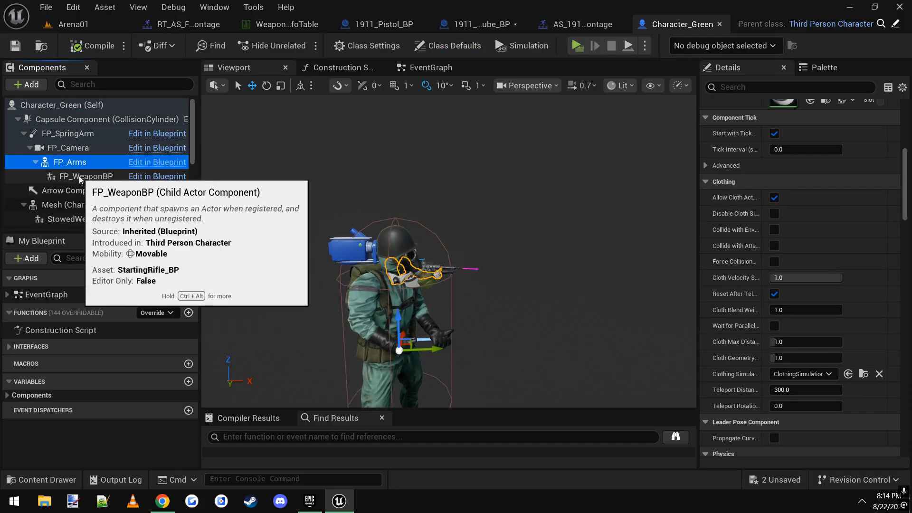
{"action": "left_click_drag", "start_coordinate": [907, 193], "coordinate": [908, 157]}
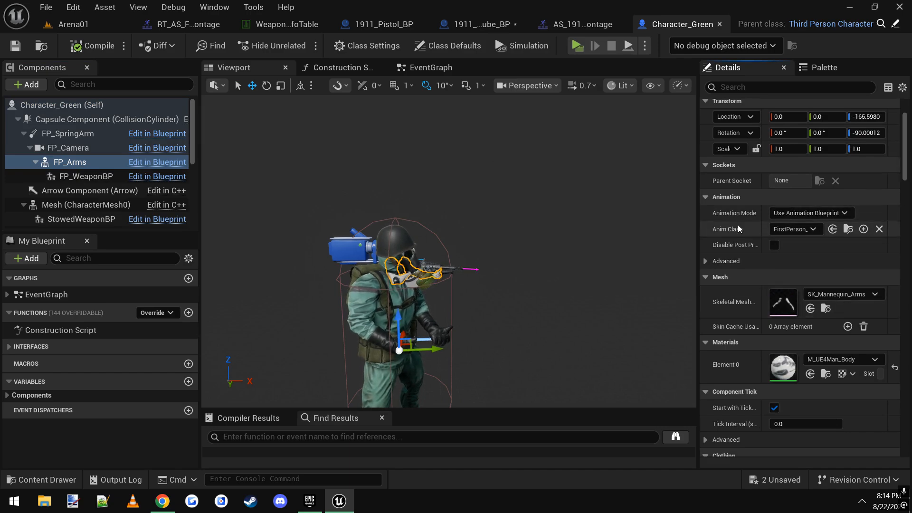
{"action": "left_click_drag", "start_coordinate": [698, 230], "coordinate": [614, 251]}
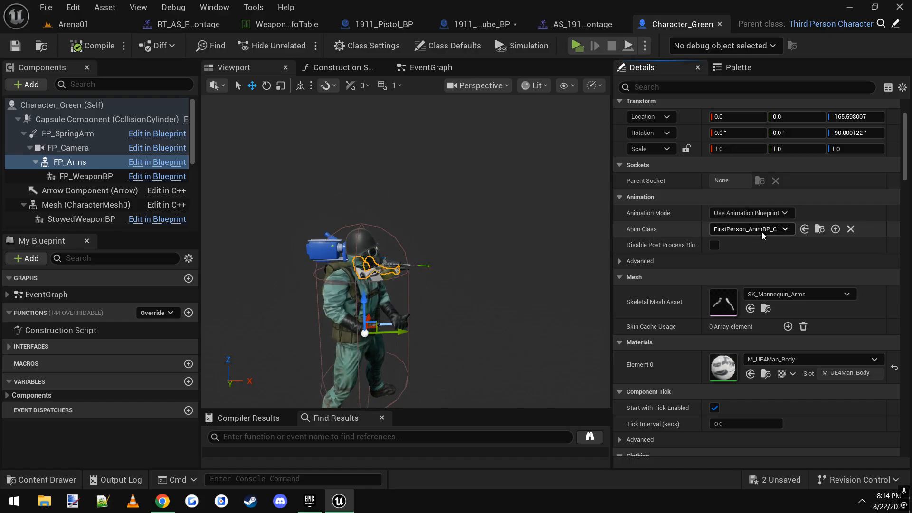
{"action": "left_click", "coordinate": [821, 231]}
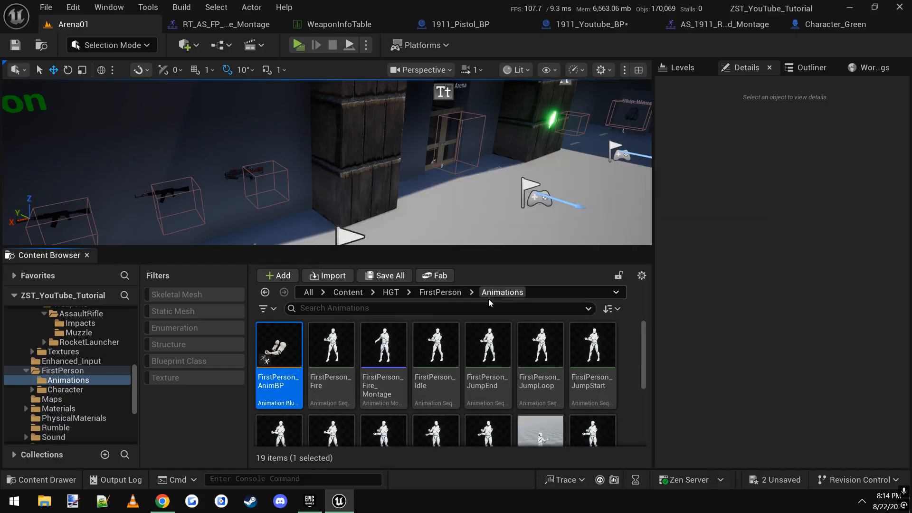
{"action": "mouse_move", "coordinate": [292, 353]}
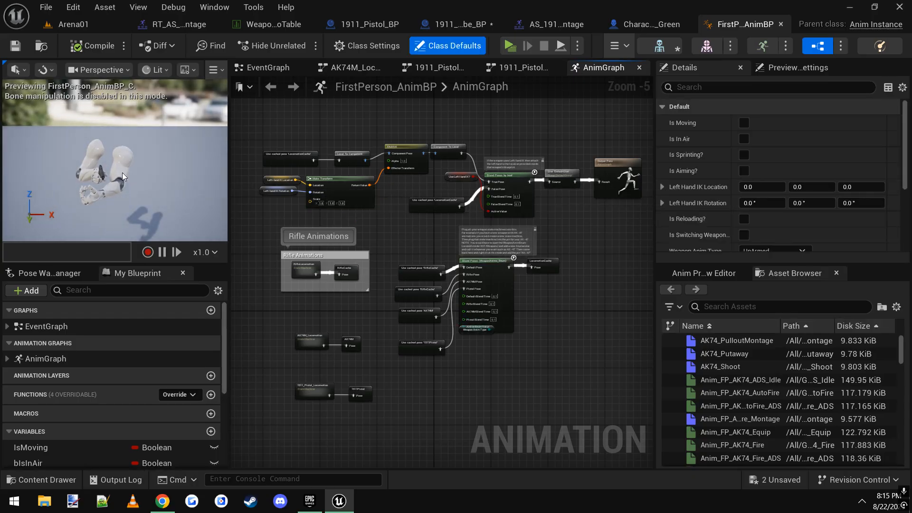
- Examine the arms preview and the existing rifle, AK74M and 1911 pistol state machines in the AnimGraph
{"action": "right_click_drag", "start_coordinate": [122, 173], "coordinate": [163, 165]}
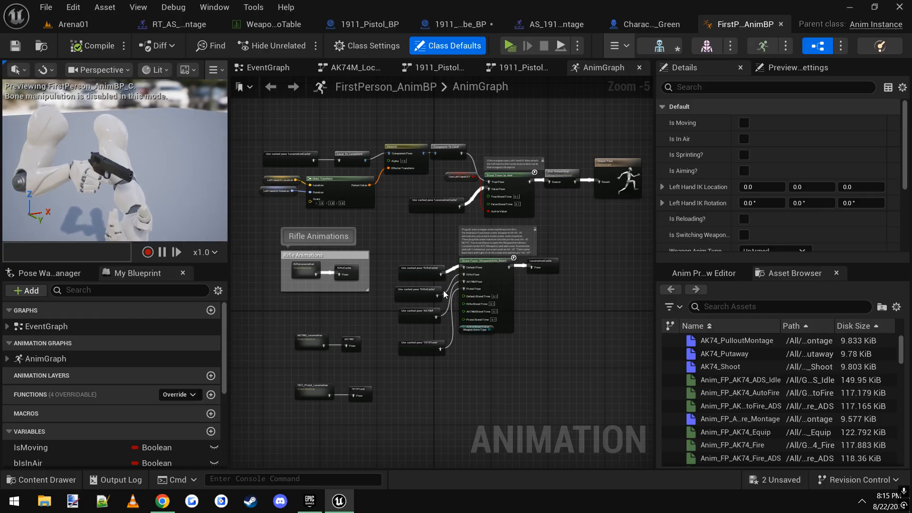
{"action": "scroll", "coordinate": [340, 281], "scroll_direction": "up", "scroll_amount": 2}
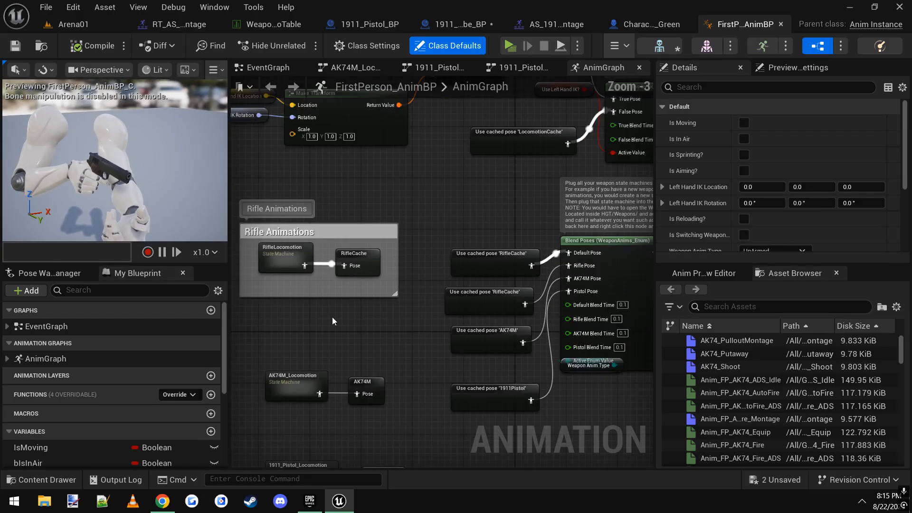
{"action": "right_click_drag", "start_coordinate": [332, 317], "coordinate": [371, 276]}
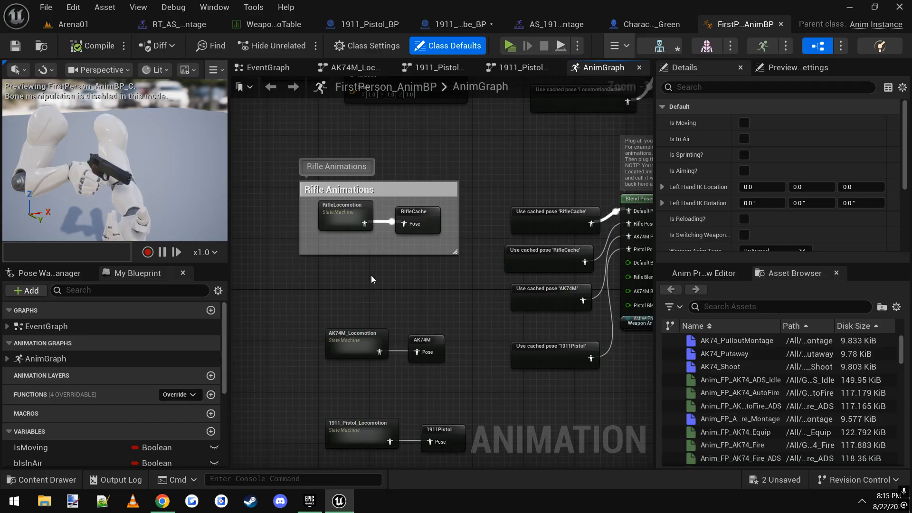
{"action": "left_click_drag", "start_coordinate": [314, 278], "coordinate": [466, 125]}
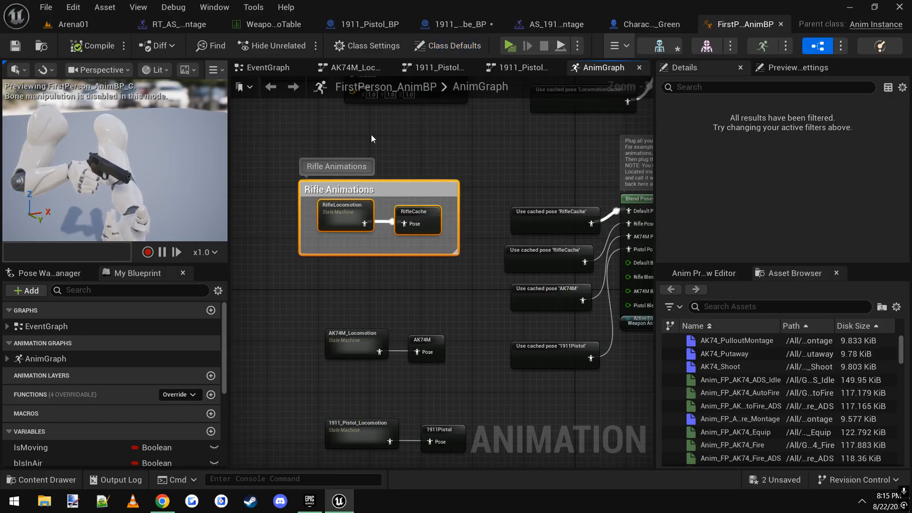
{"action": "left_click", "coordinate": [366, 229]}
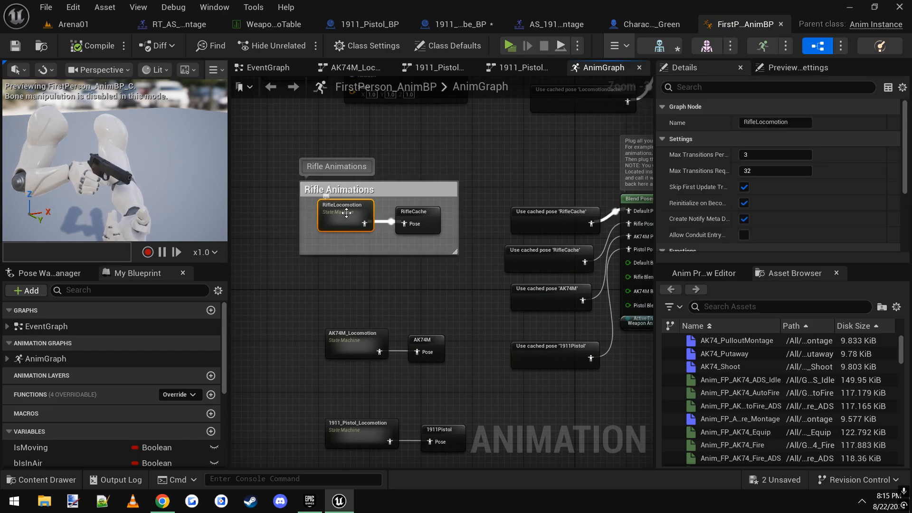
{"action": "right_click_drag", "start_coordinate": [370, 416], "coordinate": [386, 356]}
{"action": "scroll", "coordinate": [381, 349], "scroll_direction": "up", "scroll_amount": 3}
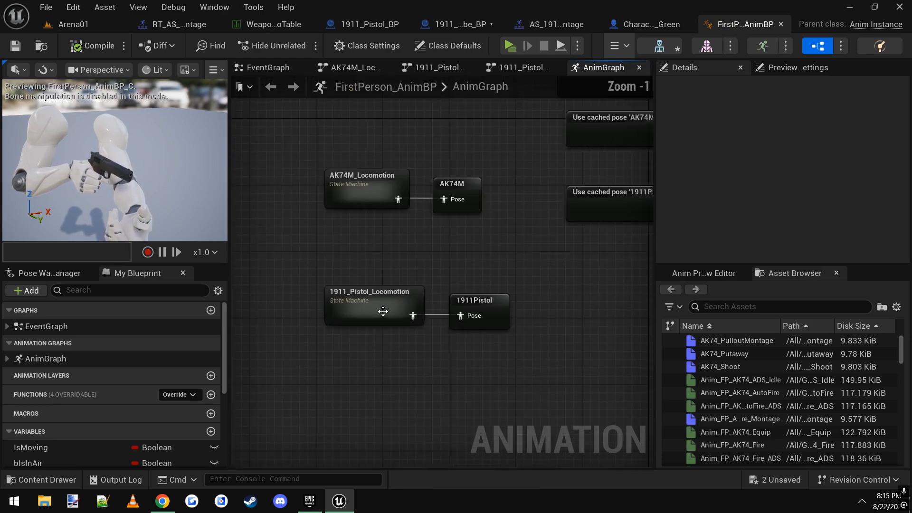
- Examine the 1911_Pistol_Locomotion state machine's name setting and its output link to the 1911Pistol cached pose
{"action": "left_click", "coordinate": [356, 295]}
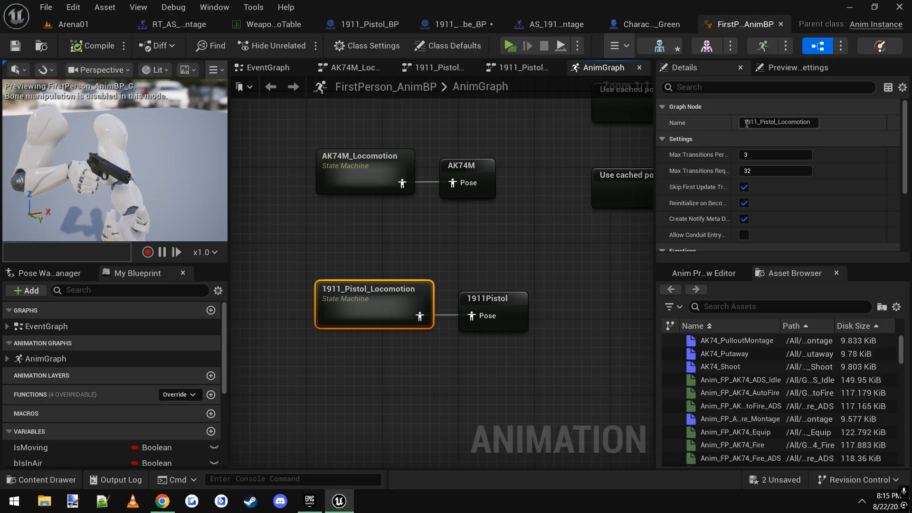
{"action": "left_click", "coordinate": [788, 122]}
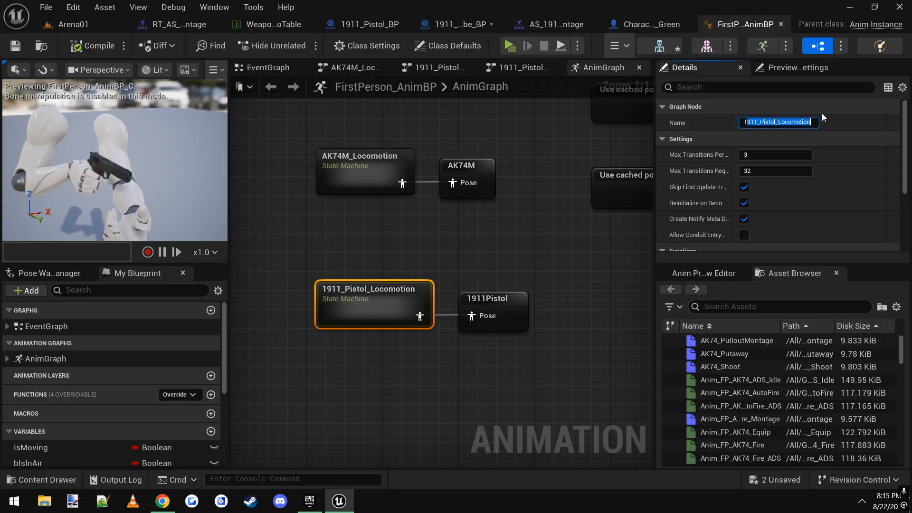
{"action": "left_click", "coordinate": [463, 268]}
{"action": "right_click_drag", "start_coordinate": [407, 332], "coordinate": [409, 283]}
{"action": "left_click_drag", "start_coordinate": [416, 301], "coordinate": [448, 343]}
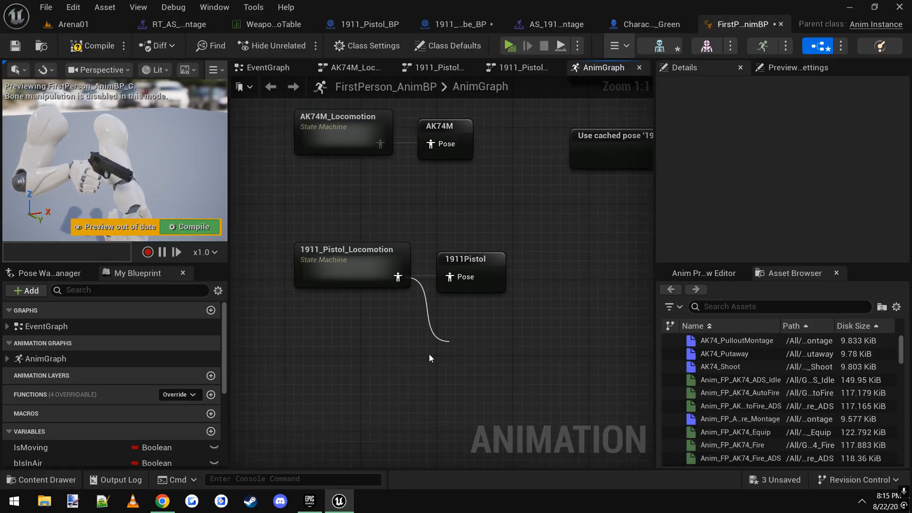
{"action": "right_click_drag", "start_coordinate": [364, 351], "coordinate": [387, 318]}
{"action": "left_click", "coordinate": [405, 232]}
{"action": "right_click_drag", "start_coordinate": [441, 109], "coordinate": [407, 304]}
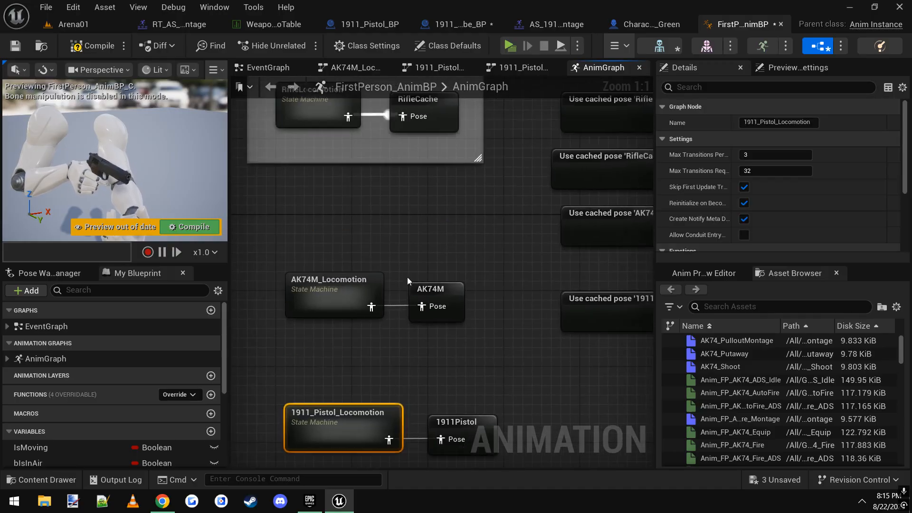
- Copy the RifleLocomotion state machine and paste the duplicate below 1911_Pistol_Locomotion in the AnimGraph
{"action": "right_click_drag", "start_coordinate": [344, 117], "coordinate": [359, 203]}
{"action": "left_click", "coordinate": [343, 191]}
{"action": "key", "text": "ctrl+c"}
{"action": "right_click_drag", "start_coordinate": [352, 466], "coordinate": [422, 194]}
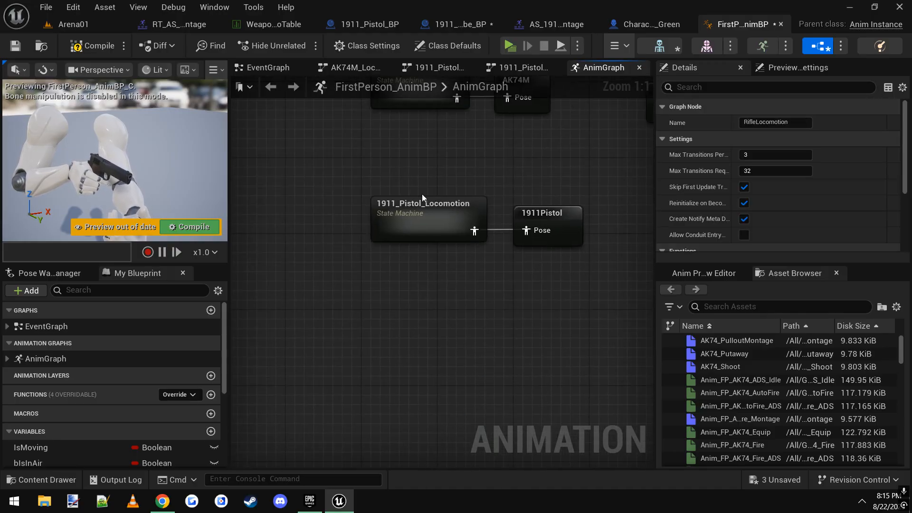
{"action": "left_click", "coordinate": [385, 311]}
{"action": "key", "text": "ctrl+v"}
- Rename the pasted state machine to 1911YoutubePistol
{"action": "left_click", "coordinate": [776, 122]}
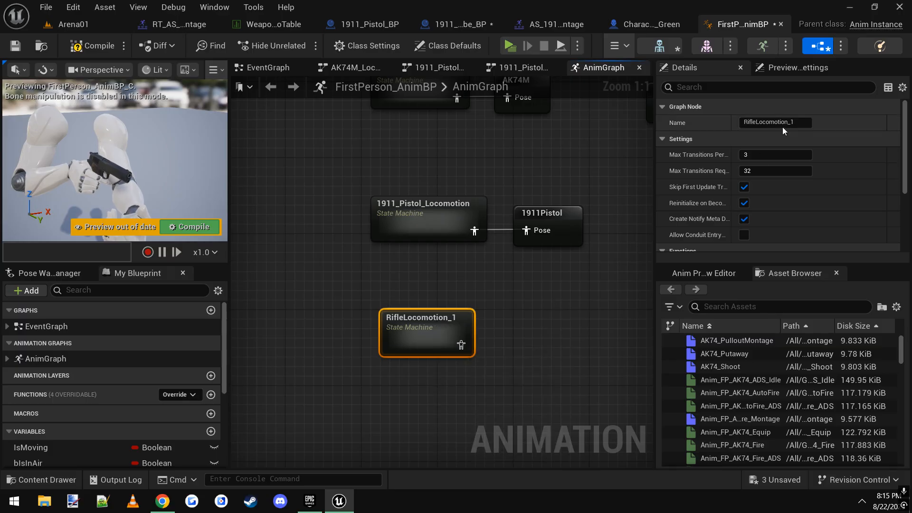
{"action": "type", "text": "1911You"}
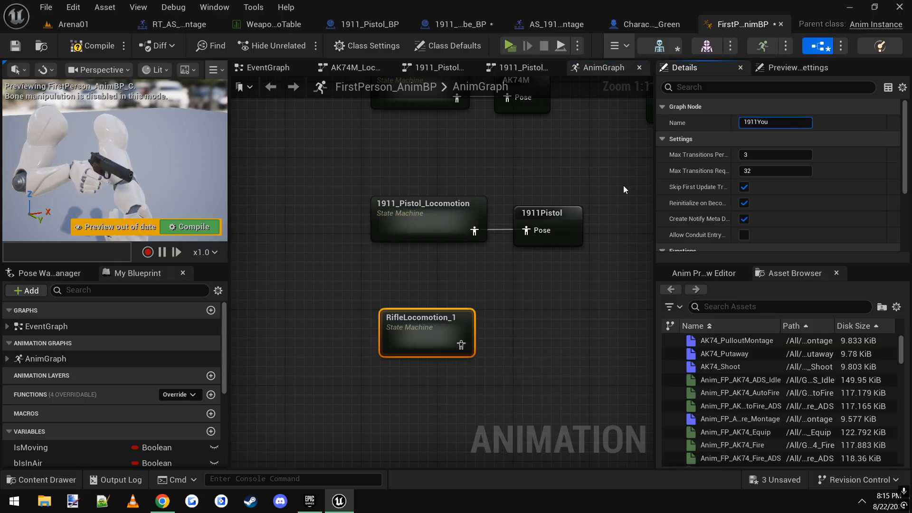
{"action": "type", "text": "tubePistol"}
{"action": "key", "text": "Return"}
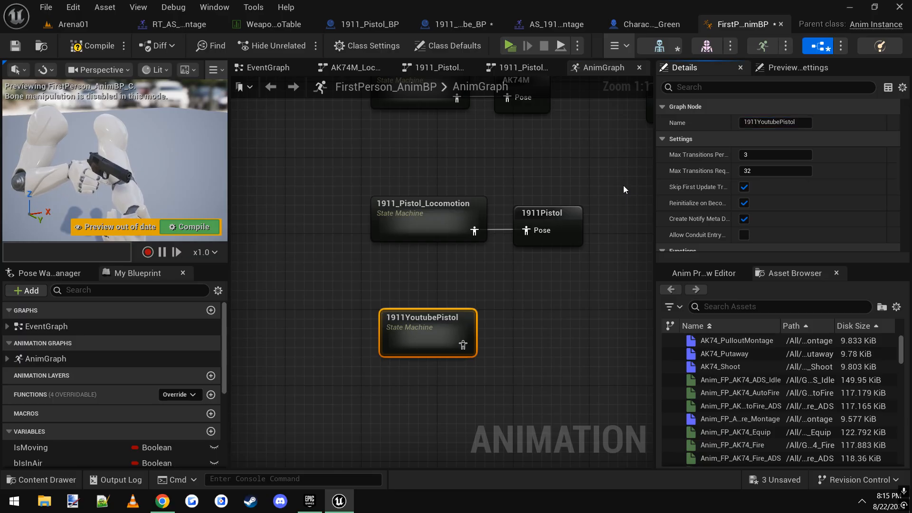
- Connect the 1911YoutubePistol output to a new saved cached pose named 1911YoutubeCache and align that node beside it
{"action": "left_click_drag", "start_coordinate": [412, 313], "coordinate": [477, 308]}
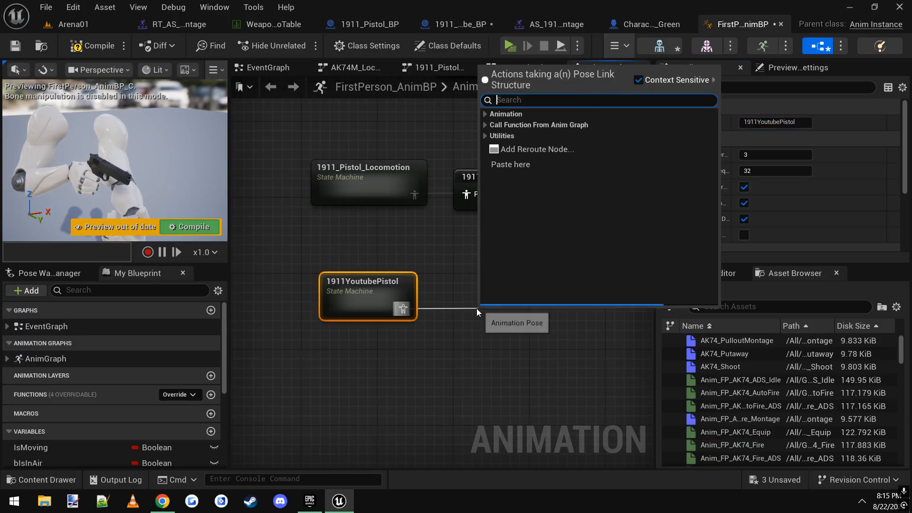
{"action": "type", "text": "cache"}
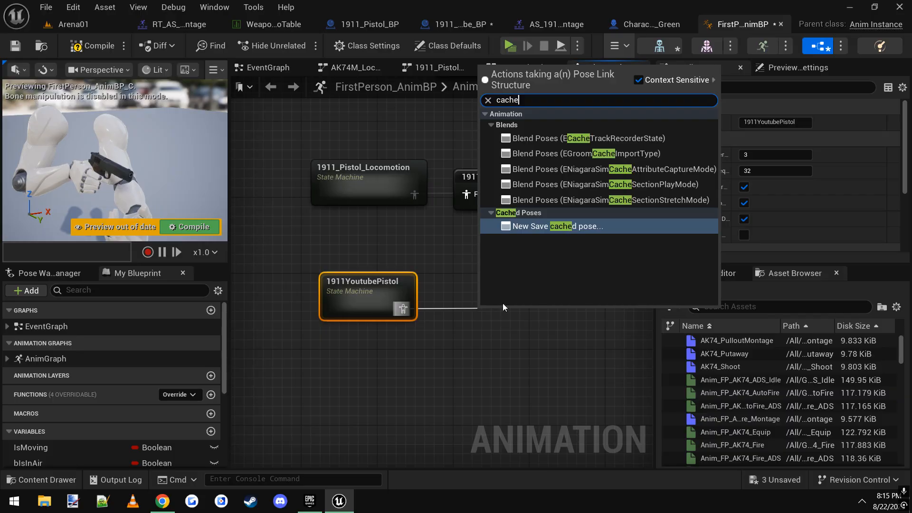
{"action": "left_click", "coordinate": [566, 227]}
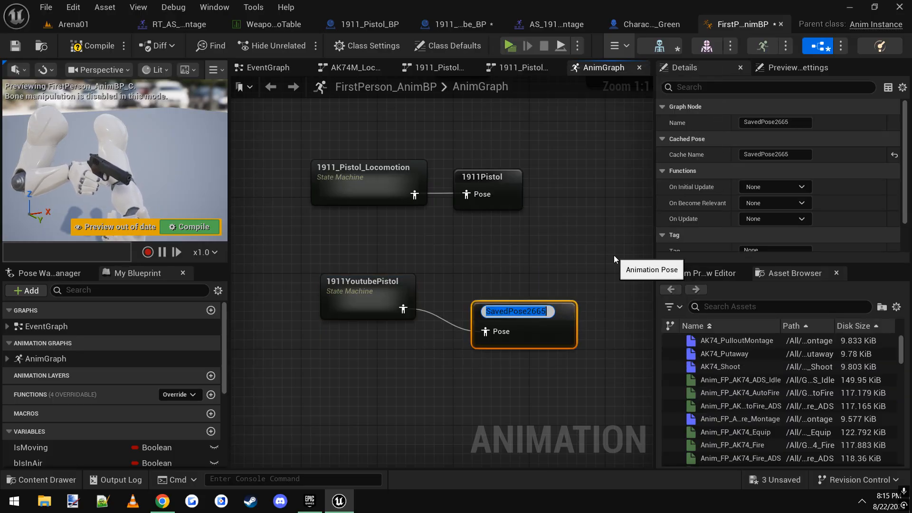
{"action": "type", "text": "1911Youtube"}
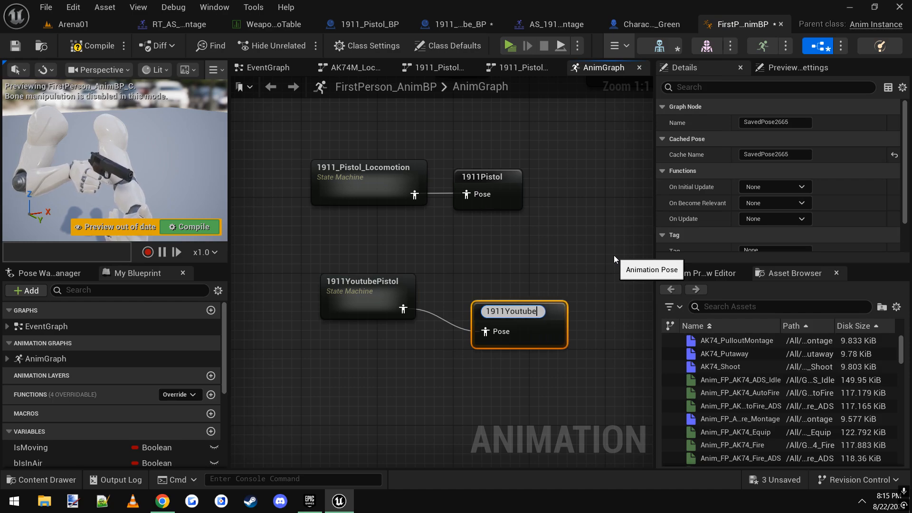
{"action": "type", "text": "Cache"}
{"action": "key", "text": "Return"}
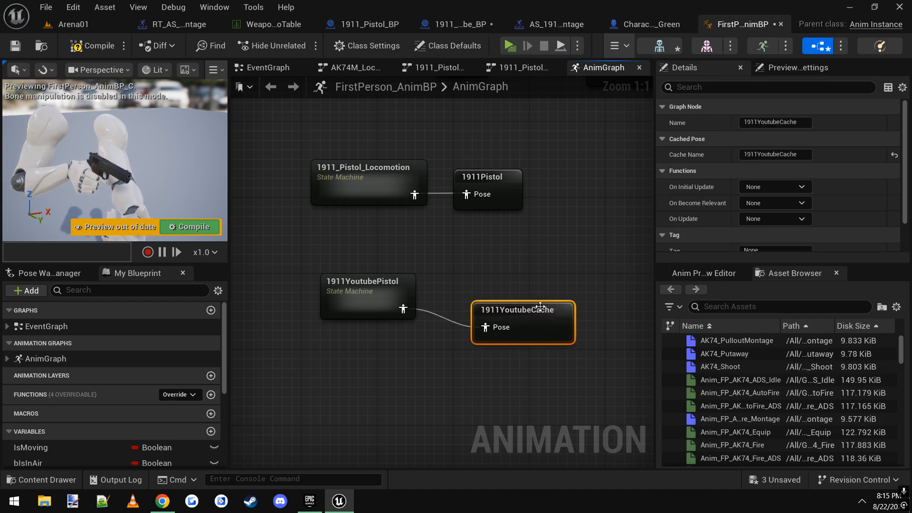
{"action": "left_click_drag", "start_coordinate": [540, 307], "coordinate": [532, 292]}
- Open the 1911YoutubePistol state machine and bring its idle, walk, sprint and jump states into view
{"action": "left_click", "coordinate": [362, 297]}
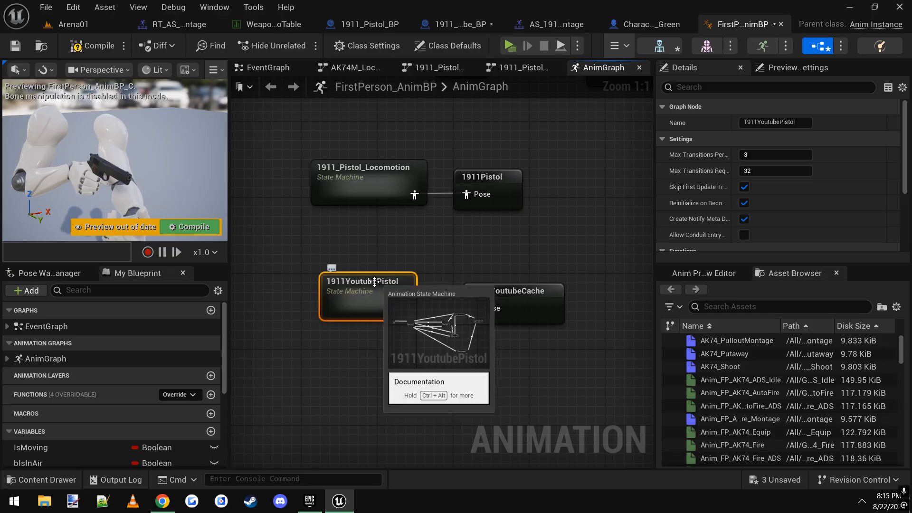
{"action": "double_click", "coordinate": [409, 297]}
{"action": "scroll", "coordinate": [480, 269], "scroll_direction": "up", "scroll_amount": 2}
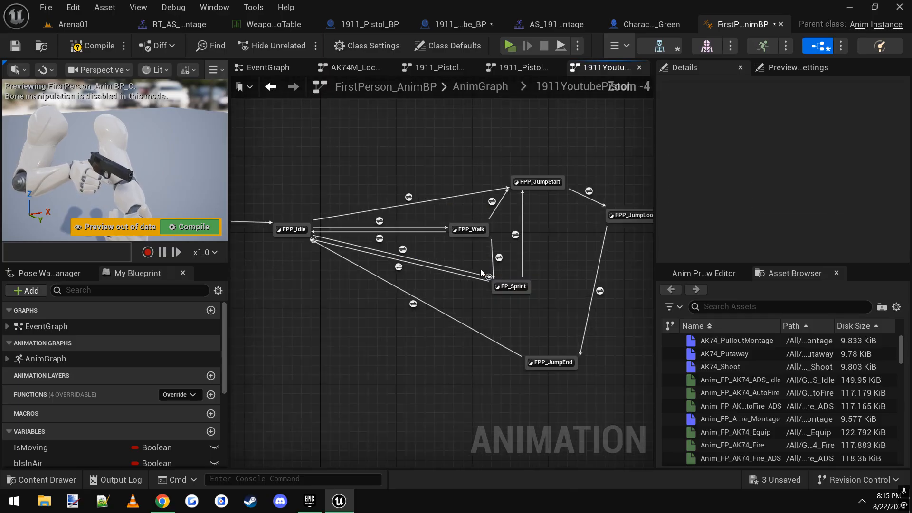
{"action": "scroll", "coordinate": [503, 248], "scroll_direction": "down", "scroll_amount": 1}
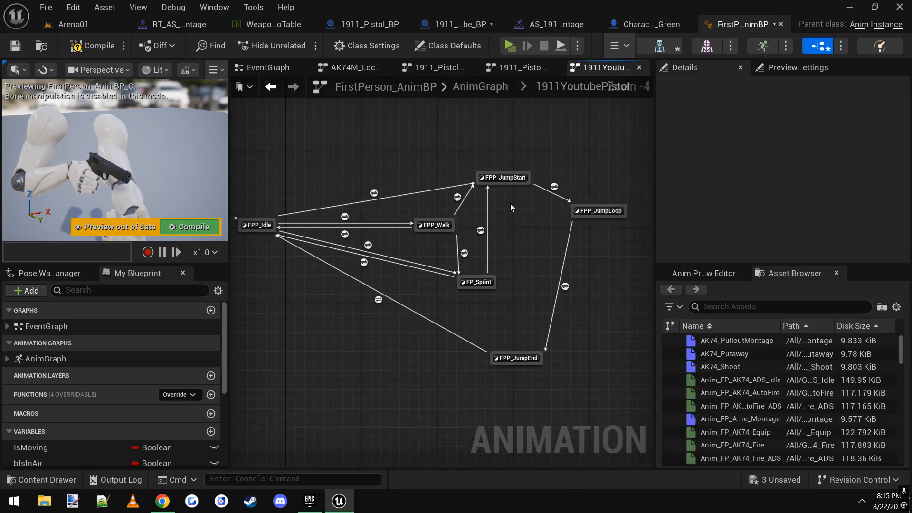
{"action": "left_click_drag", "start_coordinate": [529, 205], "coordinate": [530, 205]}
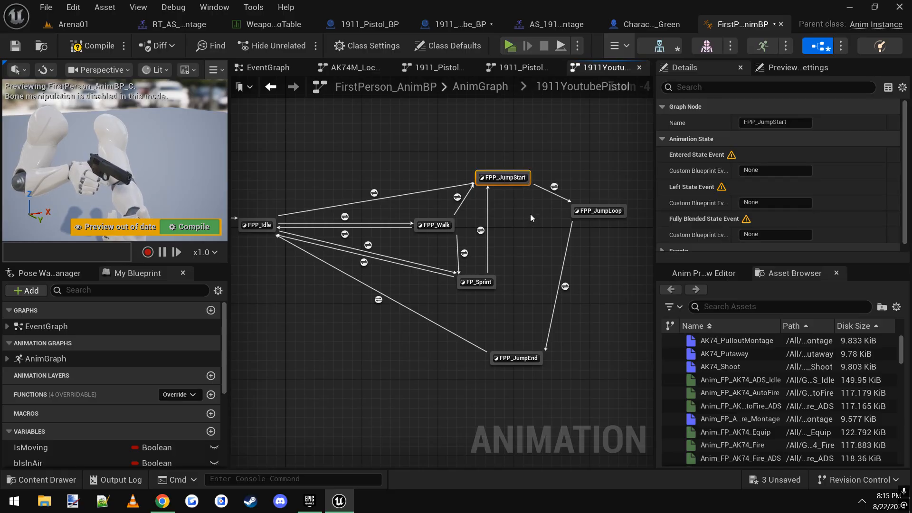
{"action": "left_click_drag", "start_coordinate": [539, 162], "coordinate": [597, 222]}
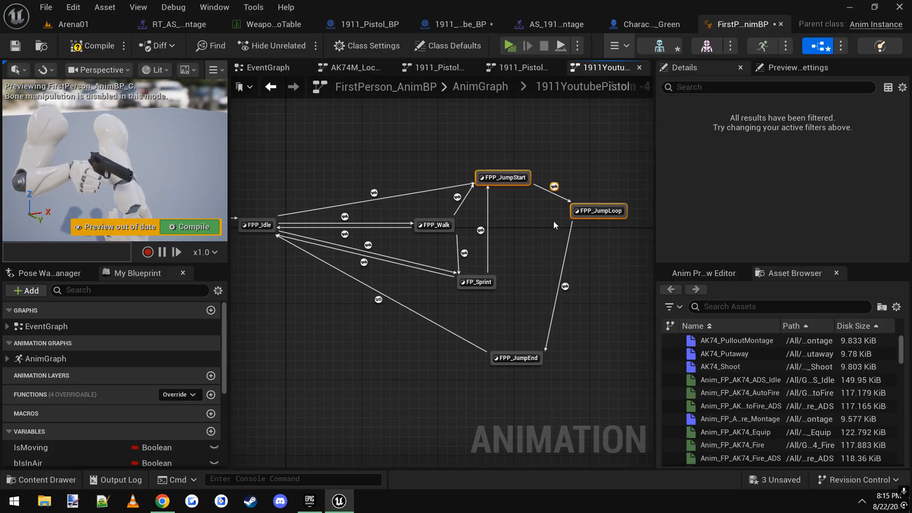
{"action": "left_click", "coordinate": [540, 217]}
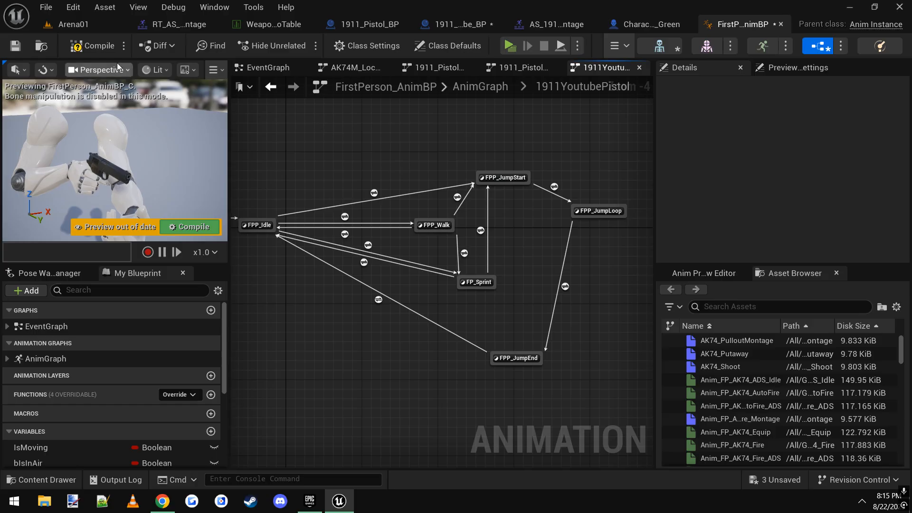
- Check which animations exist in the 1911Pistol Animations folder, and return to the 1911YoutubePistol state machine
{"action": "left_click", "coordinate": [72, 24]}
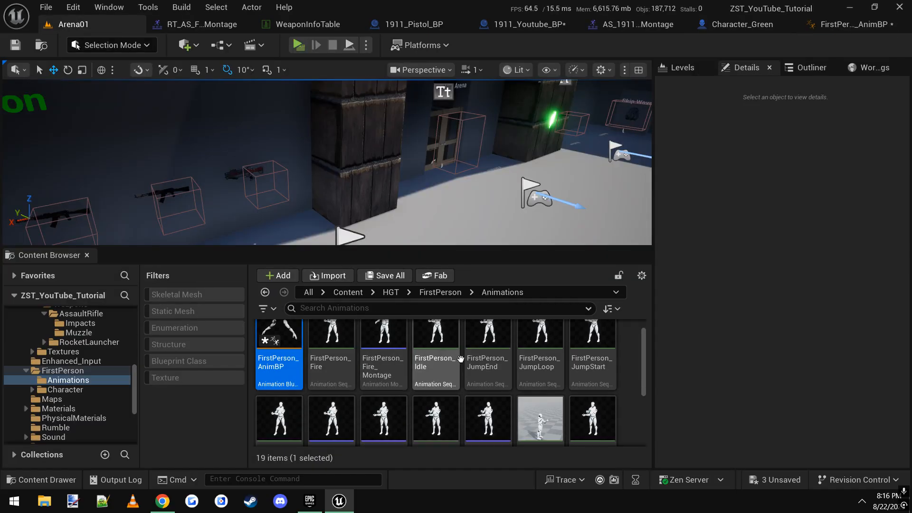
{"action": "scroll", "coordinate": [92, 384], "scroll_direction": "up", "scroll_amount": 10}
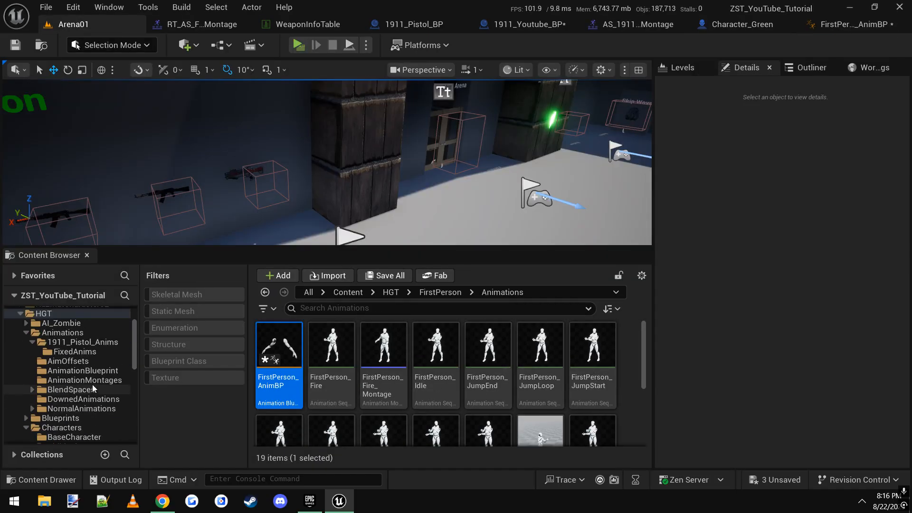
{"action": "left_click", "coordinate": [78, 332]}
{"action": "double_click", "coordinate": [279, 344]}
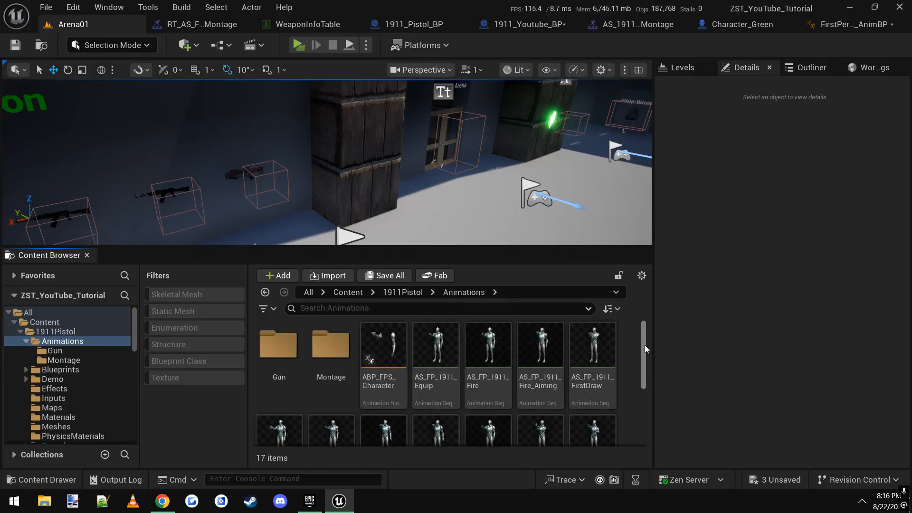
{"action": "left_click_drag", "start_coordinate": [645, 348], "coordinate": [651, 409]}
{"action": "left_click", "coordinate": [850, 24]}
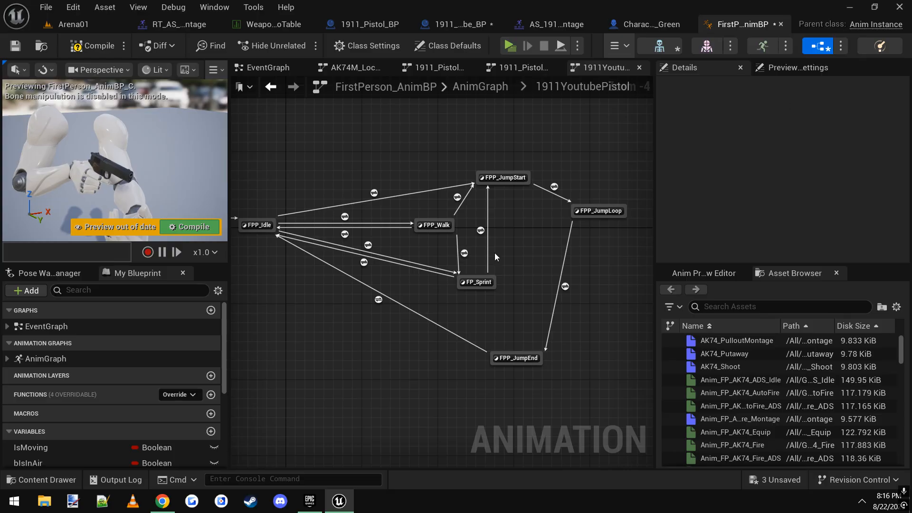
- Delete the FPP_JumpStart, FPP_JumpLoop and FPP_JumpEnd states from the 1911YoutubePistol state machine
{"action": "left_click", "coordinate": [510, 178]}
{"action": "key", "text": "Delete"}
{"action": "left_click", "coordinate": [599, 211]}
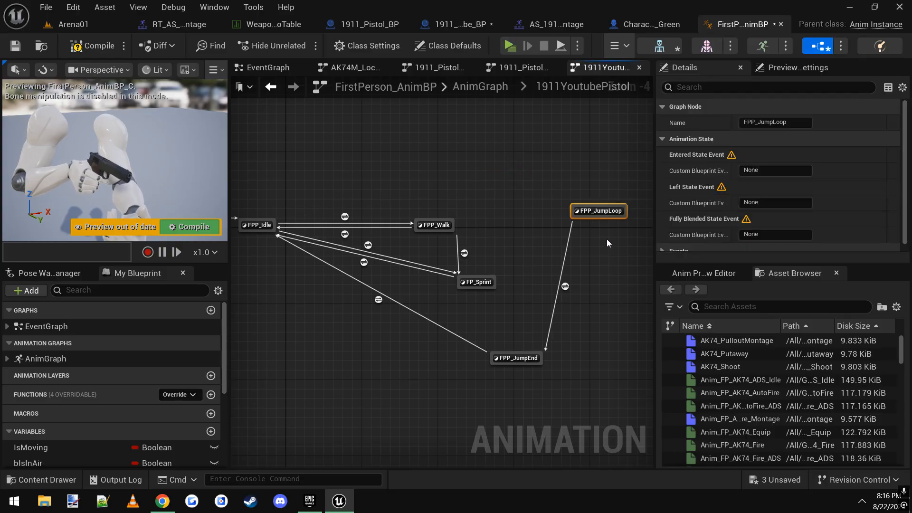
{"action": "key", "text": "Delete"}
{"action": "left_click", "coordinate": [518, 358]}
{"action": "key", "text": "Delete"}
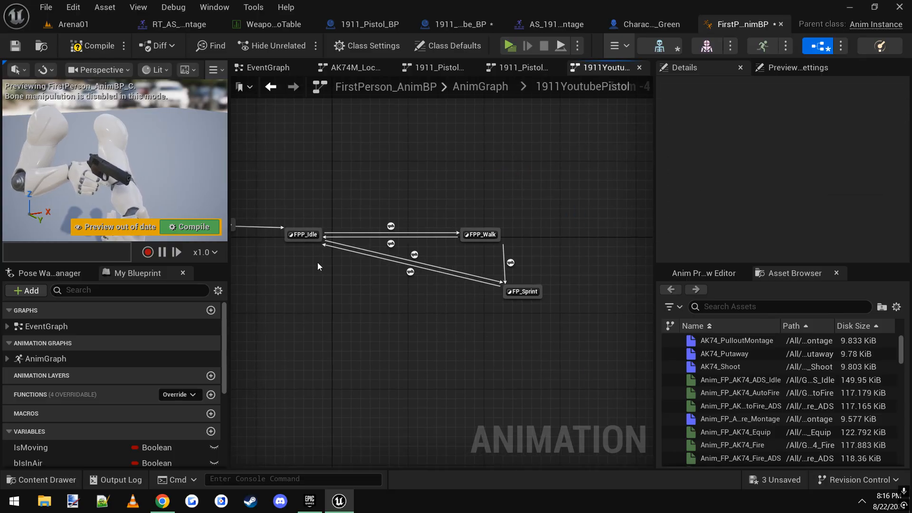
- In the FPP_Idle state, search the assets for 1911_idle and add RT_AS_FP_1911_Idle_01 as a sequence player below the existing nodes
{"action": "scroll", "coordinate": [318, 262], "scroll_direction": "up", "scroll_amount": 1}
{"action": "right_click_drag", "start_coordinate": [332, 300], "coordinate": [401, 297]}
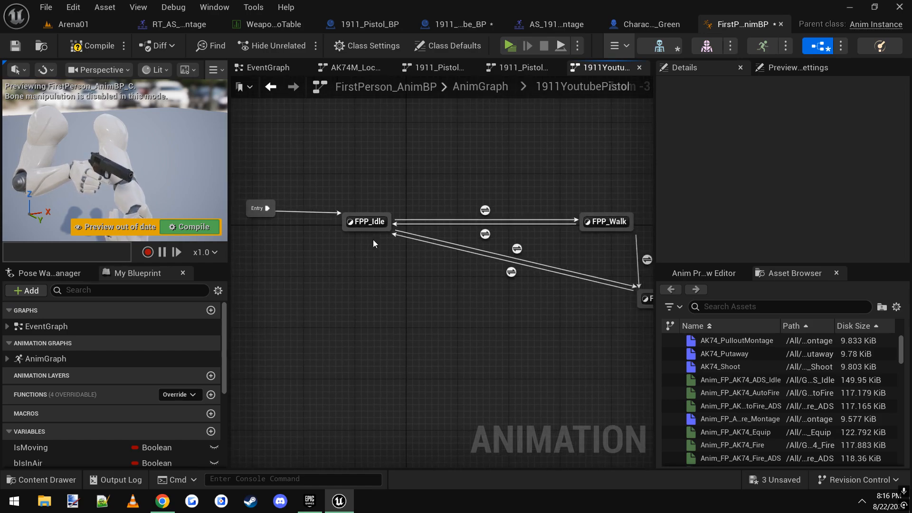
{"action": "double_click", "coordinate": [363, 221]}
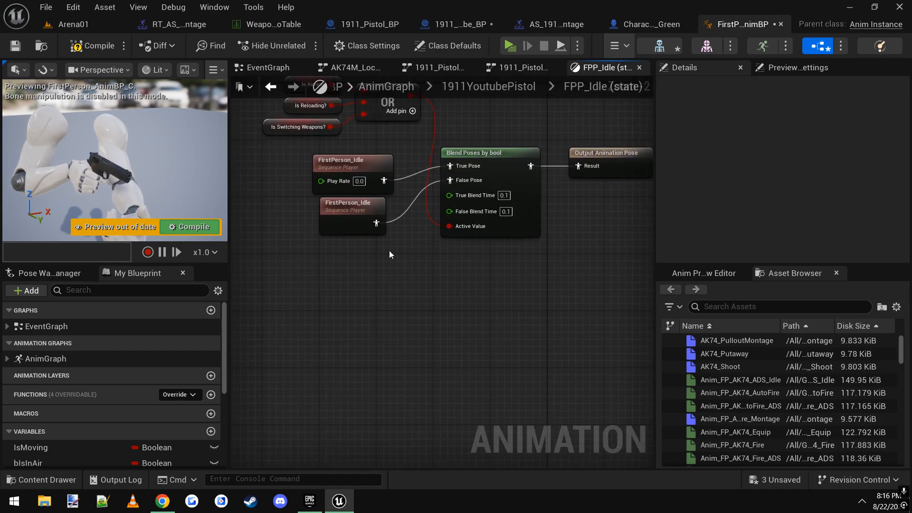
{"action": "left_click", "coordinate": [735, 307]}
{"action": "type", "text": "1911_"}
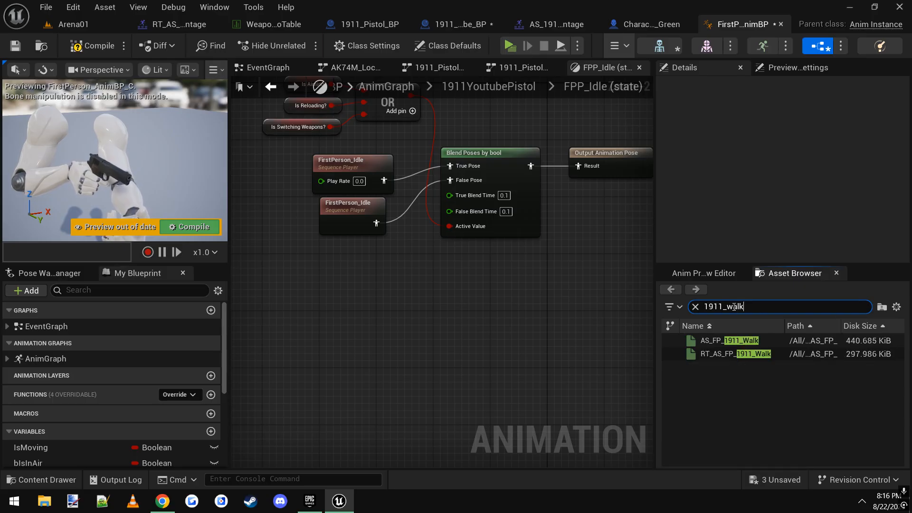
{"action": "type", "text": "id"}
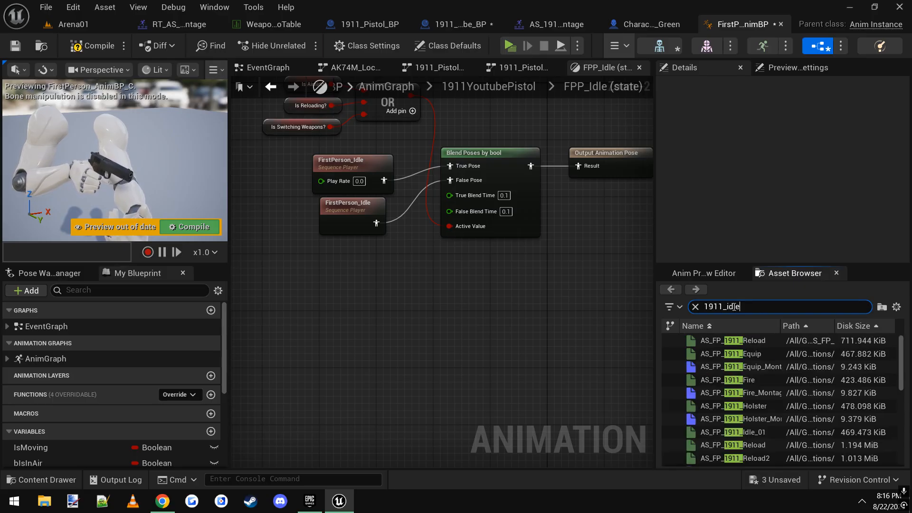
{"action": "type", "text": "le"}
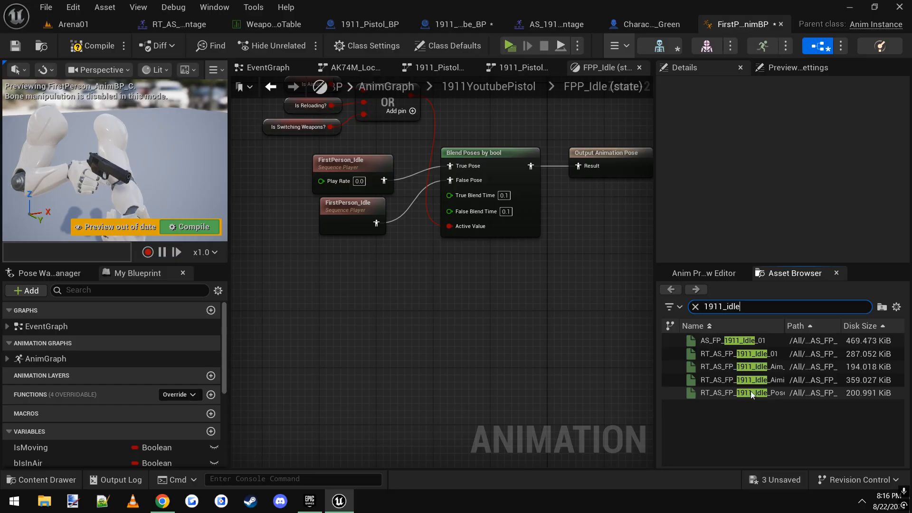
{"action": "left_click_drag", "start_coordinate": [751, 354], "coordinate": [358, 309]}
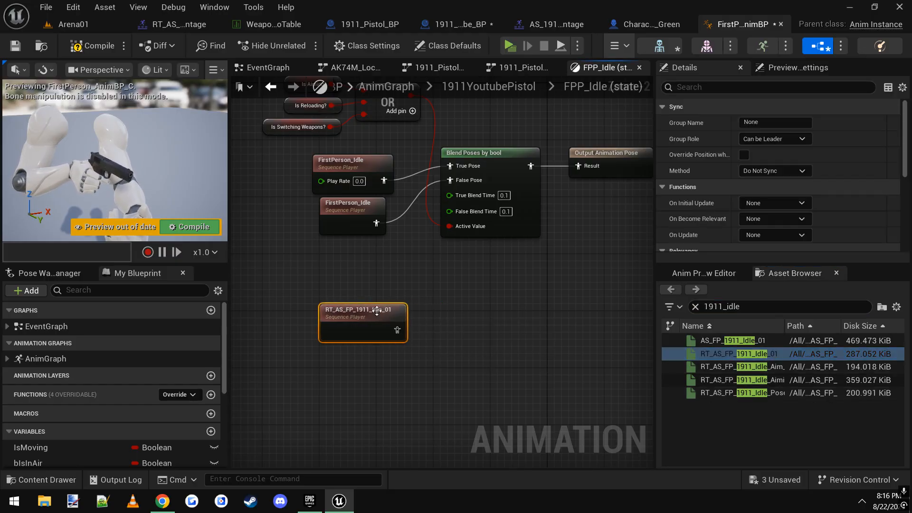
- Enable Loop Animation on the RT_AS_FP_1911_Idle_01 player and paste a duplicate of it above the original
{"action": "scroll", "coordinate": [771, 177], "scroll_direction": "down", "scroll_amount": 3}
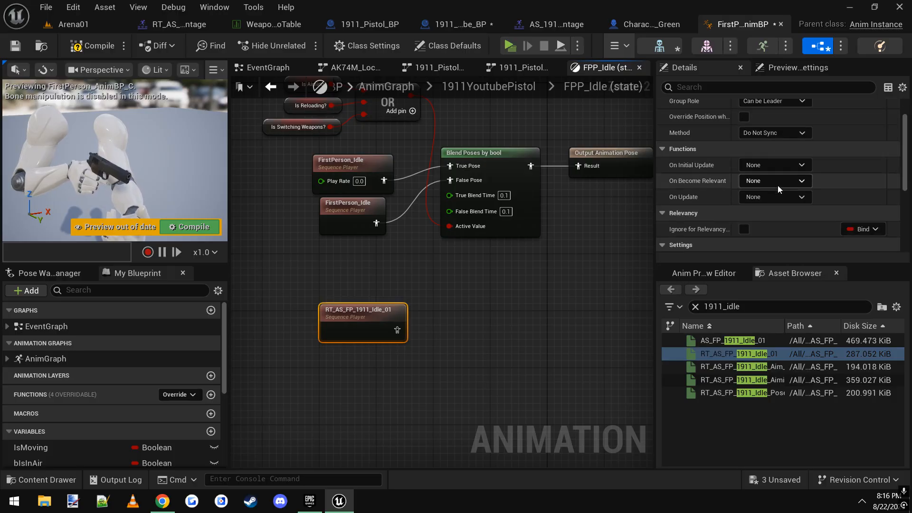
{"action": "scroll", "coordinate": [779, 190], "scroll_direction": "down", "scroll_amount": 6}
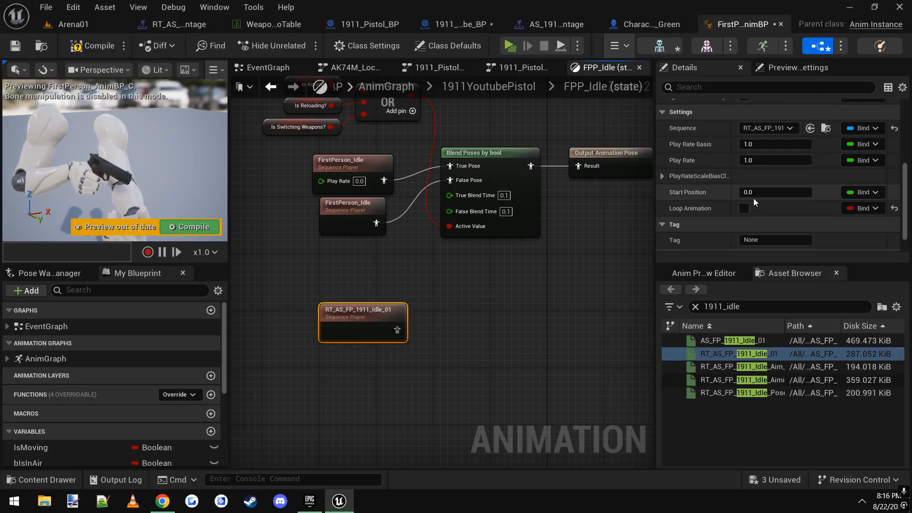
{"action": "left_click", "coordinate": [745, 209]}
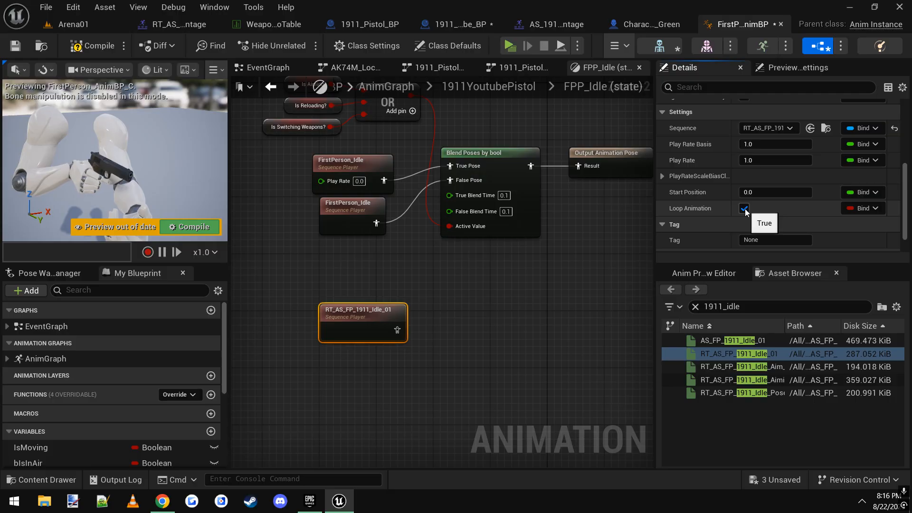
{"action": "left_click_drag", "start_coordinate": [377, 319], "coordinate": [378, 340]}
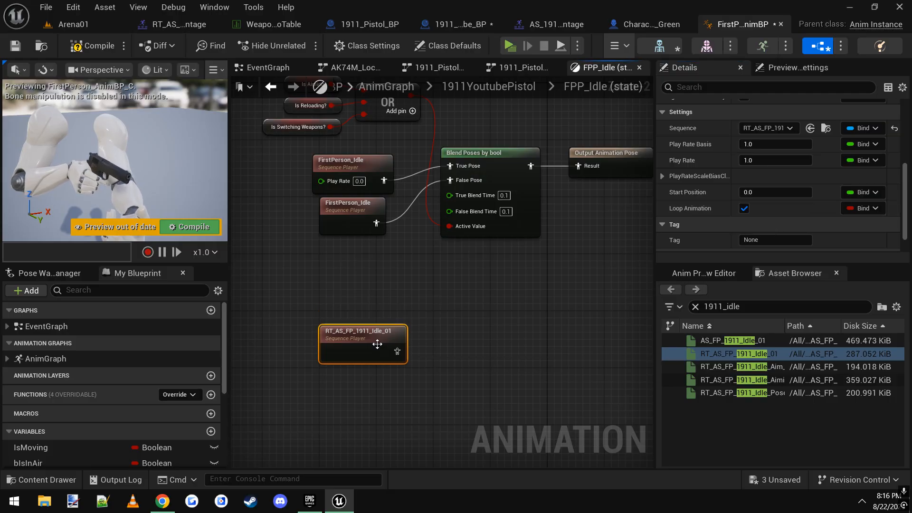
{"action": "key", "text": "ctrl+c"}
{"action": "key", "text": "ctrl+v"}
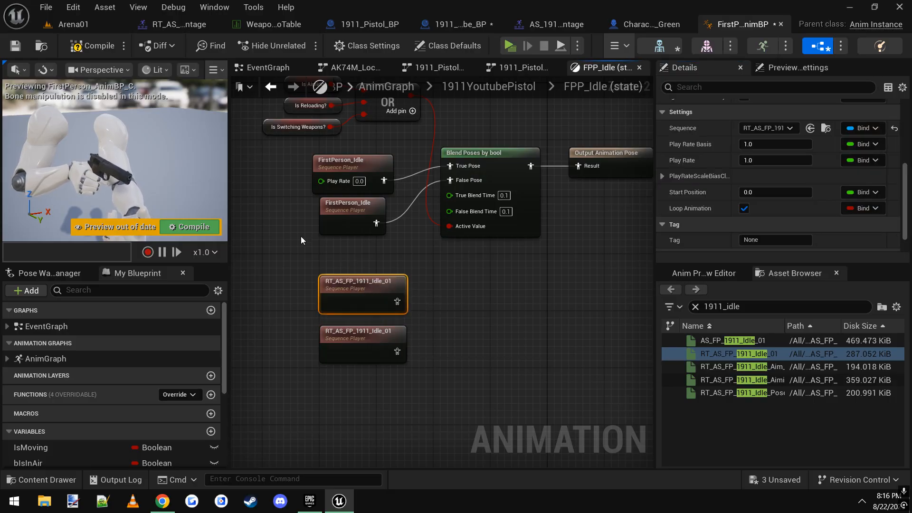
- Replace both FirstPerson_Idle players with the two RT_AS_FP_1911_Idle_01 players, connecting them to True Pose and False Pose of Blend Poses by bool
{"action": "left_click_drag", "start_coordinate": [302, 236], "coordinate": [338, 186]}
{"action": "right_click_drag", "start_coordinate": [406, 232], "coordinate": [438, 233]}
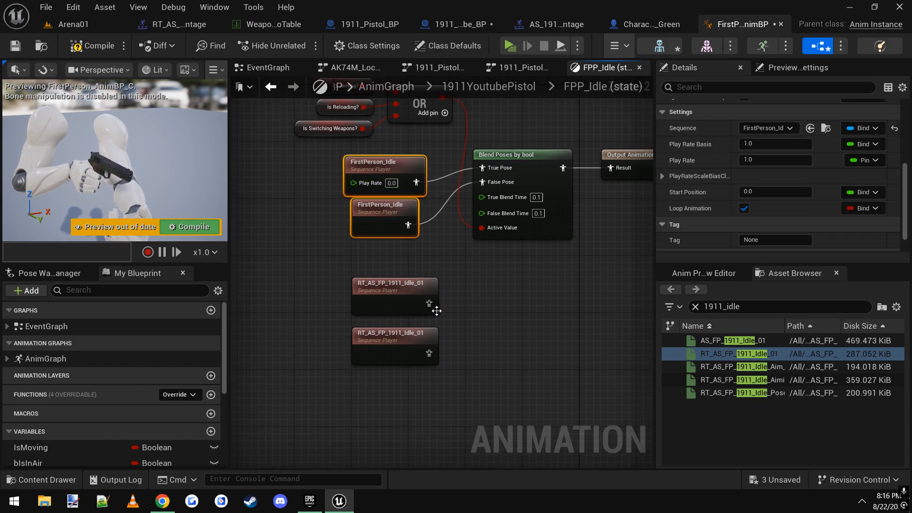
{"action": "key", "text": "Delete"}
{"action": "left_click_drag", "start_coordinate": [429, 303], "coordinate": [480, 170]}
{"action": "left_click_drag", "start_coordinate": [395, 285], "coordinate": [345, 178]}
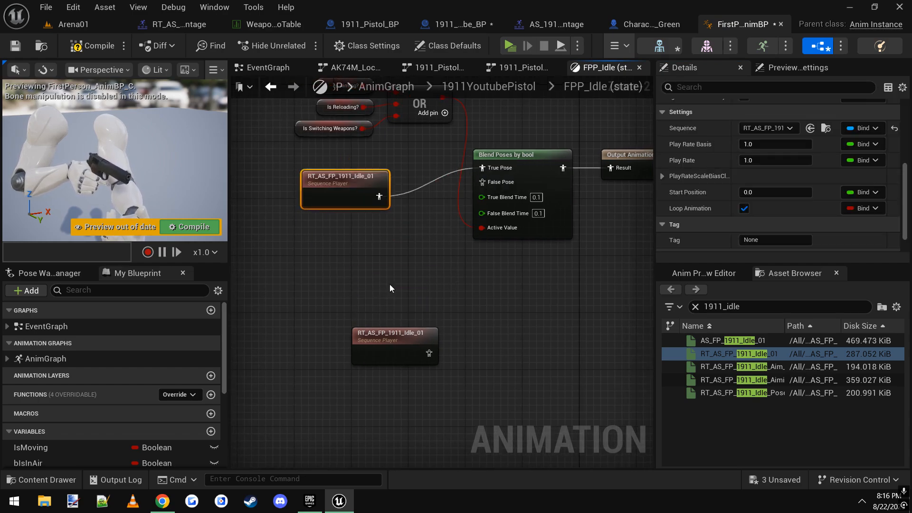
{"action": "left_click_drag", "start_coordinate": [405, 346], "coordinate": [481, 182]}
{"action": "right_click_drag", "start_coordinate": [475, 276], "coordinate": [429, 318]}
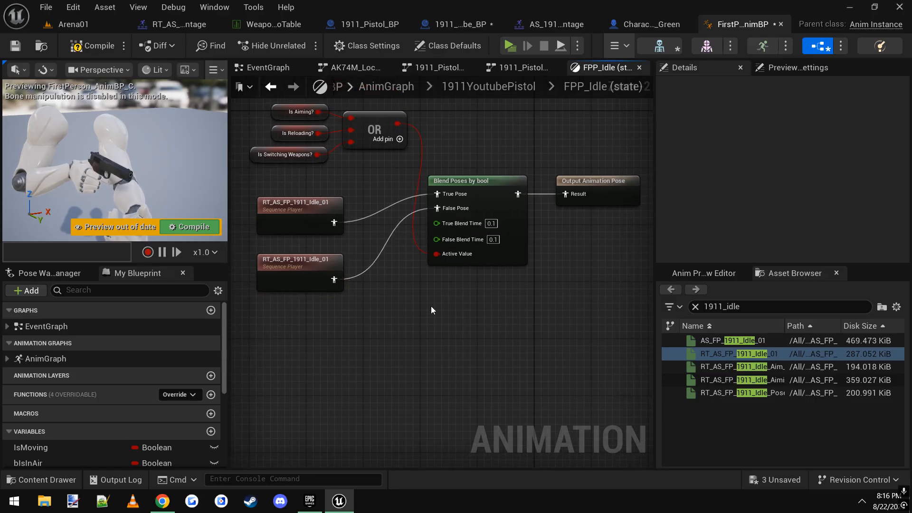
- Examine how the aiming, reloading and weapon-switching conditions drive the blend between the two idle poses
{"action": "right_click_drag", "start_coordinate": [408, 280], "coordinate": [433, 288]}
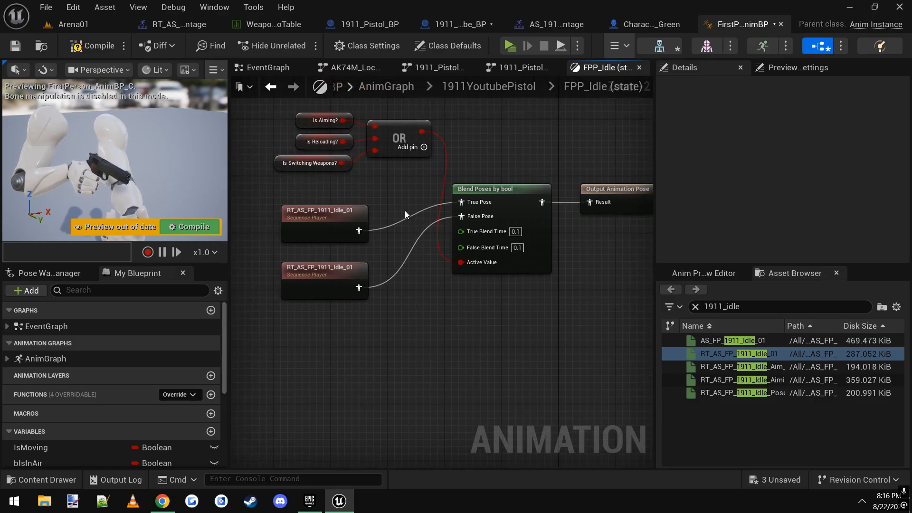
{"action": "left_click_drag", "start_coordinate": [344, 194], "coordinate": [339, 300]}
{"action": "left_click", "coordinate": [386, 191]}
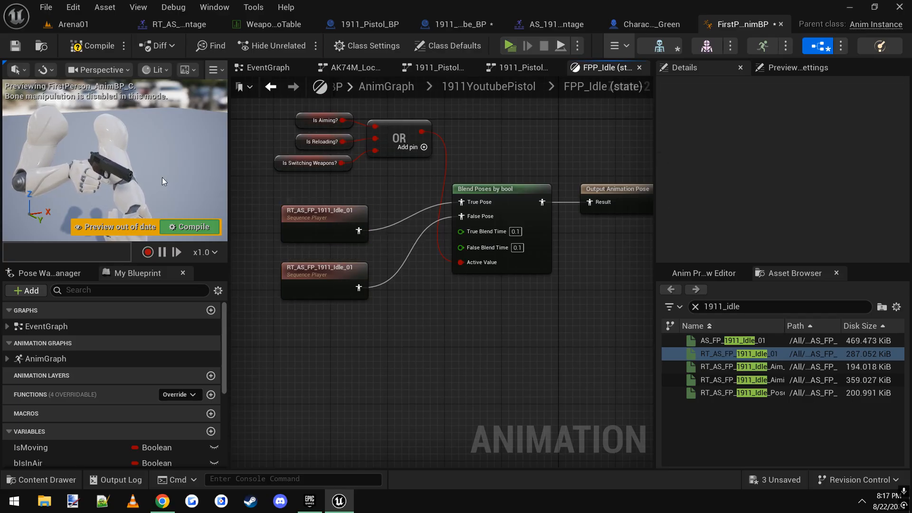
{"action": "right_click_drag", "start_coordinate": [352, 201], "coordinate": [369, 209]}
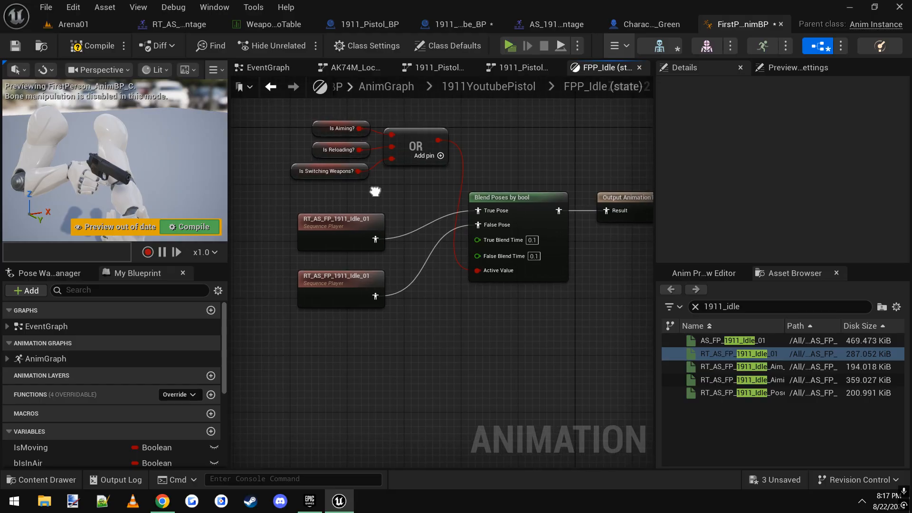
{"action": "right_click_drag", "start_coordinate": [554, 162], "coordinate": [501, 171]}
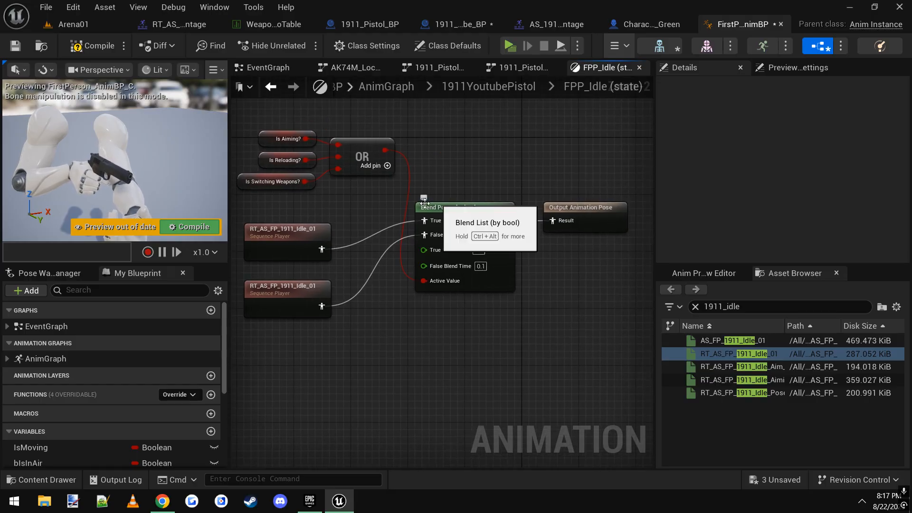
{"action": "right_click_drag", "start_coordinate": [377, 210], "coordinate": [389, 208]}
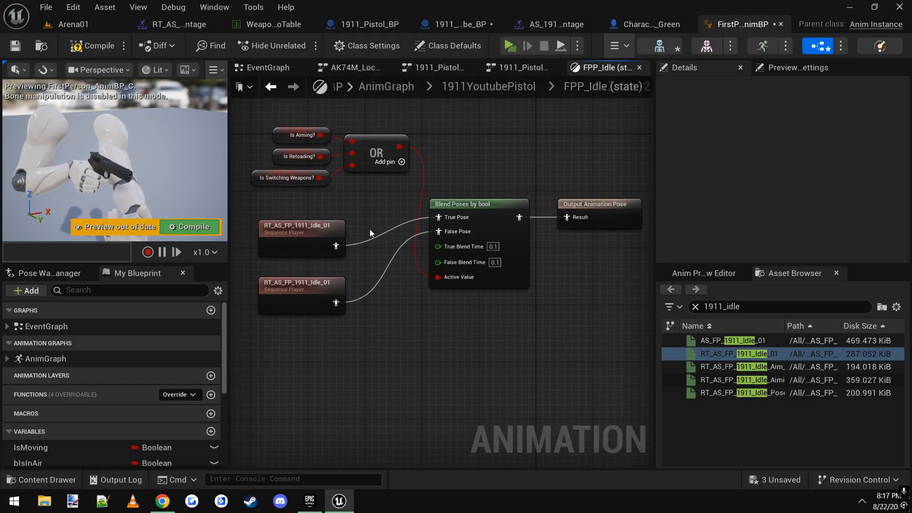
{"action": "left_click_drag", "start_coordinate": [354, 206], "coordinate": [324, 345]}
{"action": "left_click", "coordinate": [417, 321]}
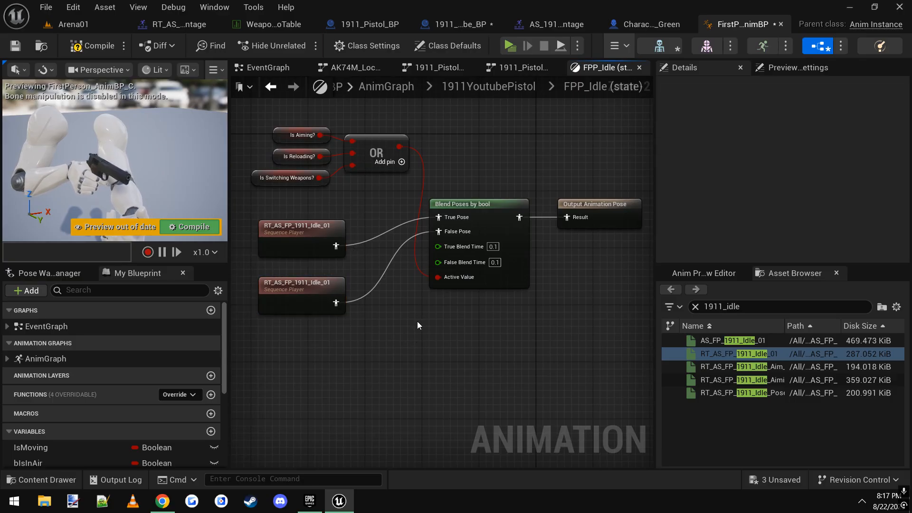
{"action": "right_click_drag", "start_coordinate": [380, 304], "coordinate": [395, 297]}
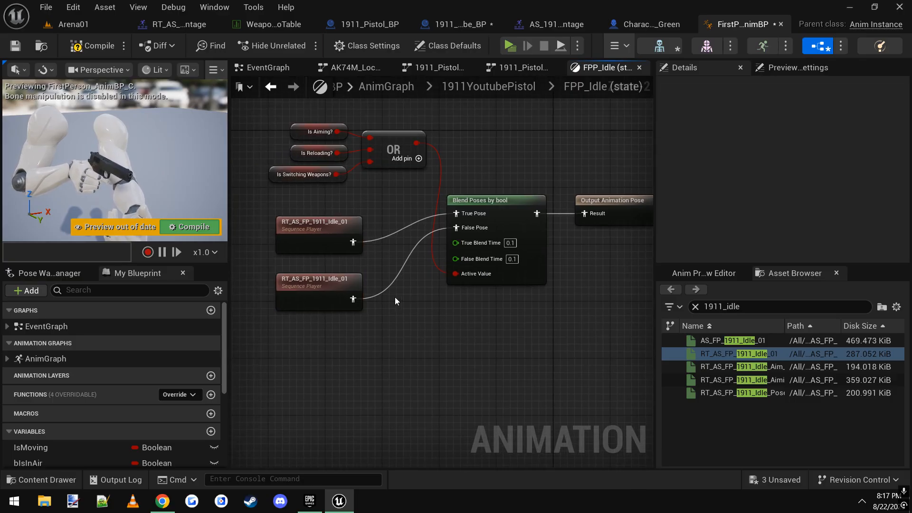
- Go back to the 1911YoutubePistol state machine and open the FPP_Walk state
{"action": "left_click", "coordinate": [323, 243]}
{"action": "key", "text": "alt+Left"}
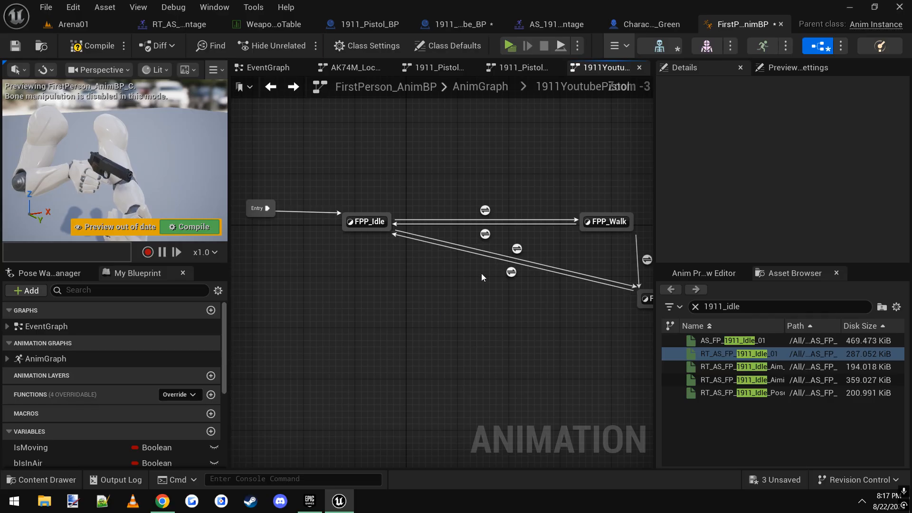
{"action": "right_click_drag", "start_coordinate": [563, 240], "coordinate": [484, 251]}
{"action": "double_click", "coordinate": [526, 229]}
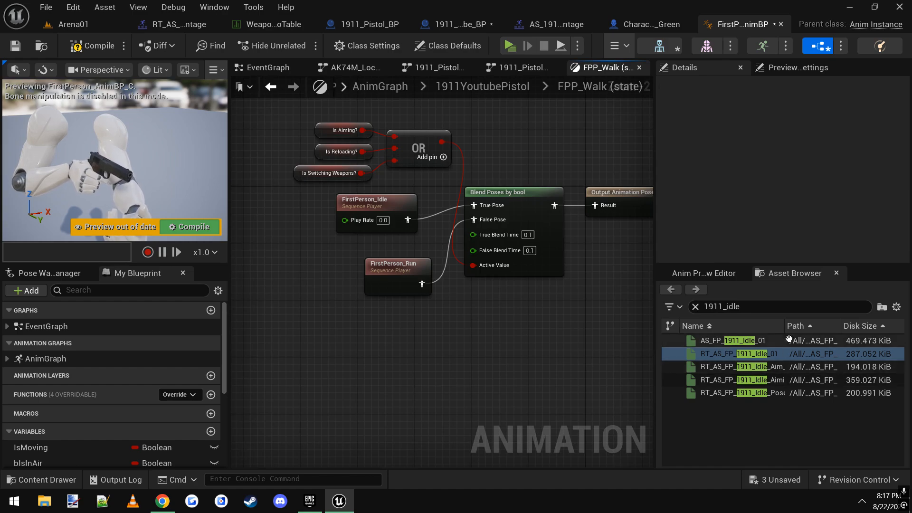
- Search the assets for 1911_wa and add RT_AS_FP_1911_Walk as a sequence player below the FPP_Walk nodes
{"action": "left_click_drag", "start_coordinate": [785, 326], "coordinate": [807, 325]}
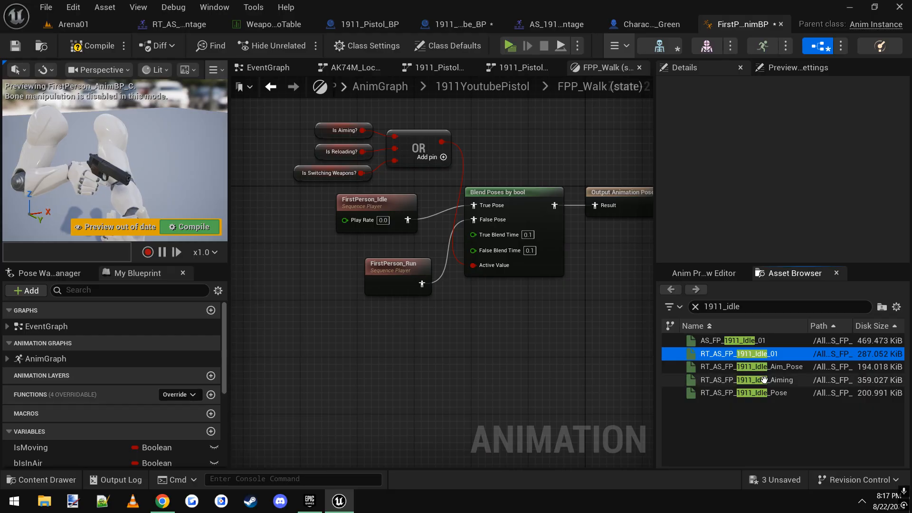
{"action": "double_click", "coordinate": [729, 306]}
{"action": "type", "text": "wa"}
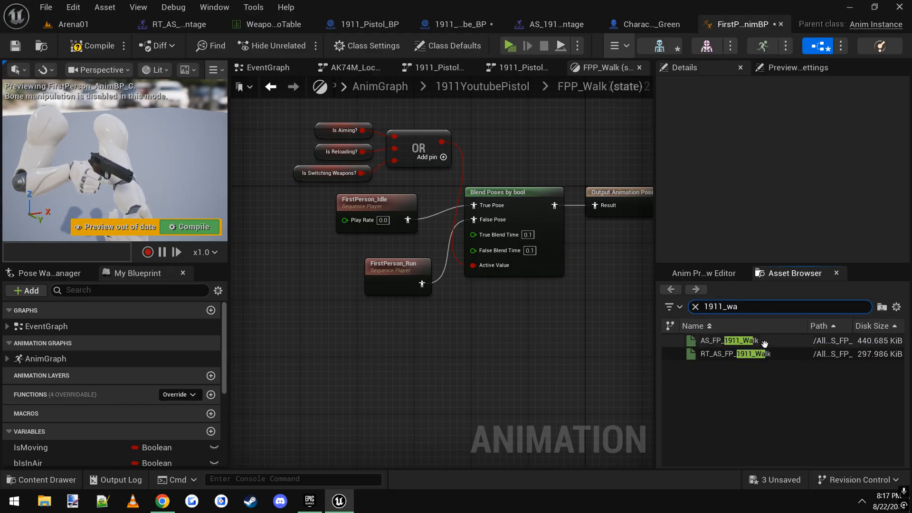
{"action": "left_click_drag", "start_coordinate": [757, 360], "coordinate": [371, 410]}
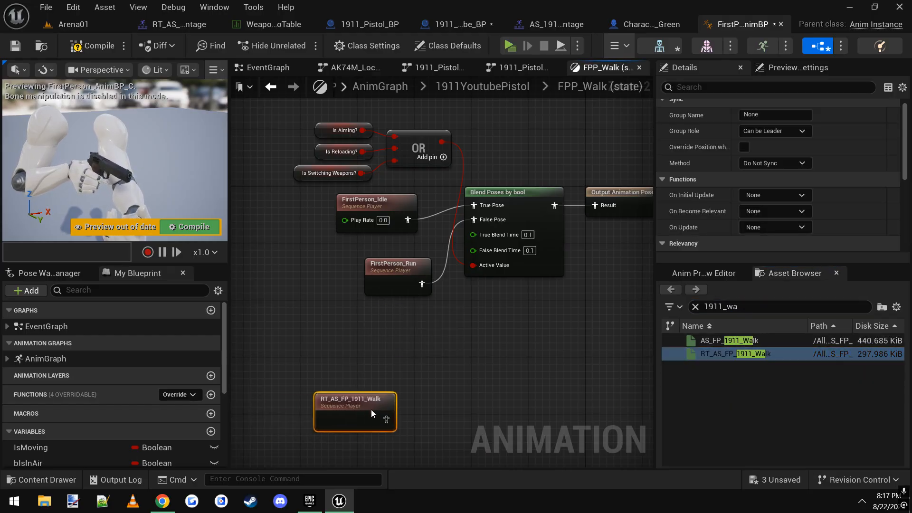
- Enable Loop Animation on the RT_AS_FP_1911_Walk player and move it below the FirstPerson_Run node
{"action": "scroll", "coordinate": [739, 218], "scroll_direction": "down", "scroll_amount": 3}
{"action": "scroll", "coordinate": [746, 149], "scroll_direction": "down", "scroll_amount": 2}
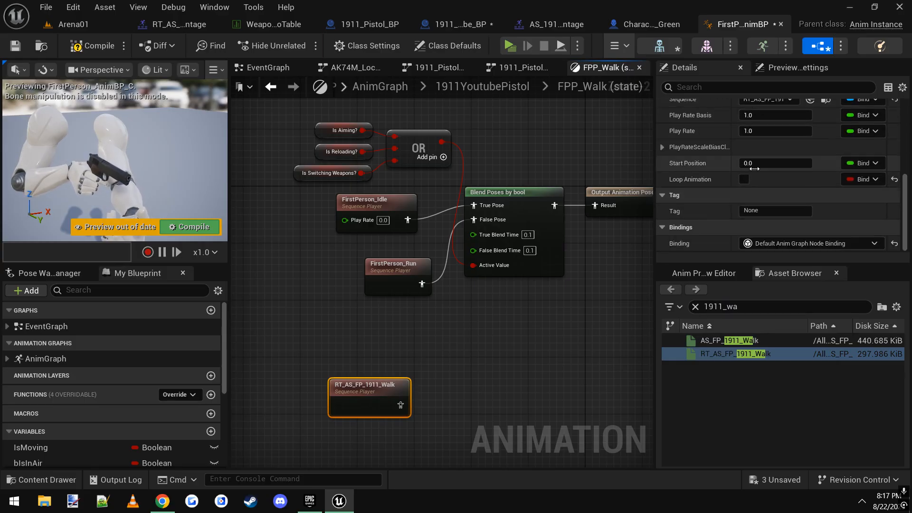
{"action": "left_click", "coordinate": [745, 179]}
{"action": "right_click_drag", "start_coordinate": [532, 333], "coordinate": [574, 291]}
{"action": "left_click_drag", "start_coordinate": [399, 355], "coordinate": [421, 354]}
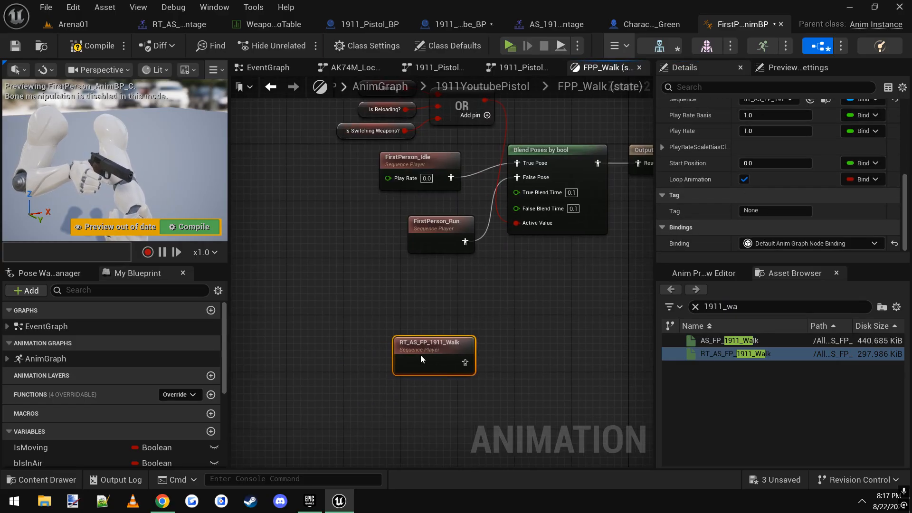
- Replace FirstPerson_Idle and FirstPerson_Run with two RT_AS_FP_1911_Walk players connected to True Pose and False Pose of Blend Poses by bool
{"action": "key", "text": "ctrl+v"}
{"action": "left_click_drag", "start_coordinate": [443, 320], "coordinate": [465, 363]}
{"action": "left_click_drag", "start_coordinate": [420, 274], "coordinate": [416, 187]}
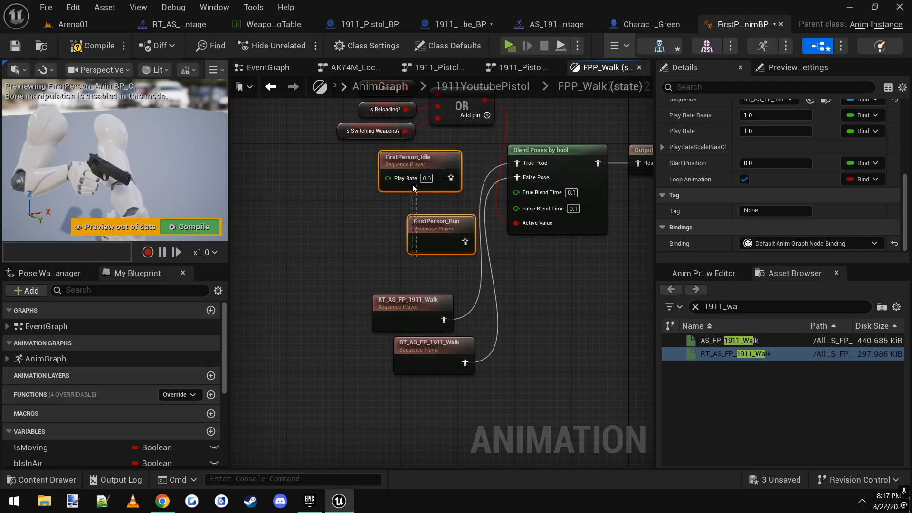
{"action": "key", "text": "Delete"}
{"action": "left_click_drag", "start_coordinate": [401, 273], "coordinate": [420, 351]}
{"action": "left_click_drag", "start_coordinate": [414, 318], "coordinate": [393, 189]}
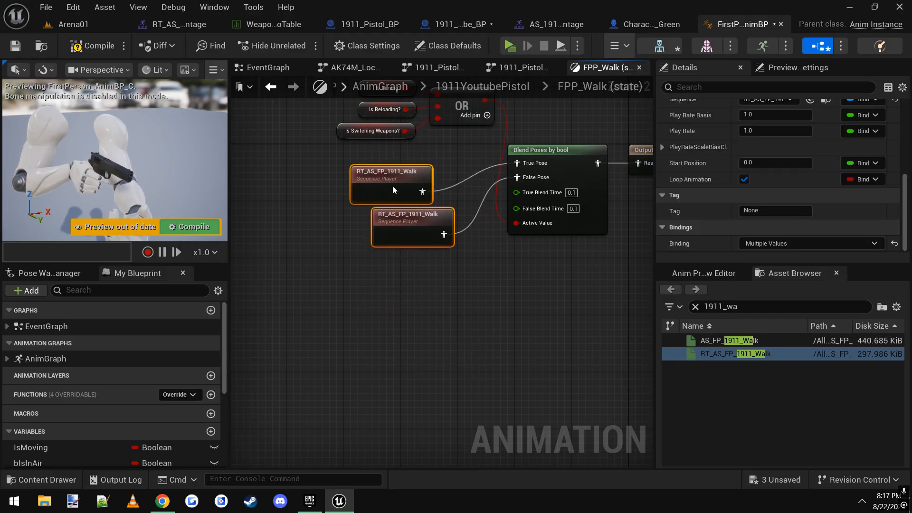
- Open the FP_Sprint state of the 1911YoutubePistol state machine and search the assets for 1911_run
{"action": "right_click_drag", "start_coordinate": [486, 247], "coordinate": [457, 329]}
{"action": "left_click", "coordinate": [458, 330]}
{"action": "key", "text": "alt+Left"}
{"action": "double_click", "coordinate": [585, 310]}
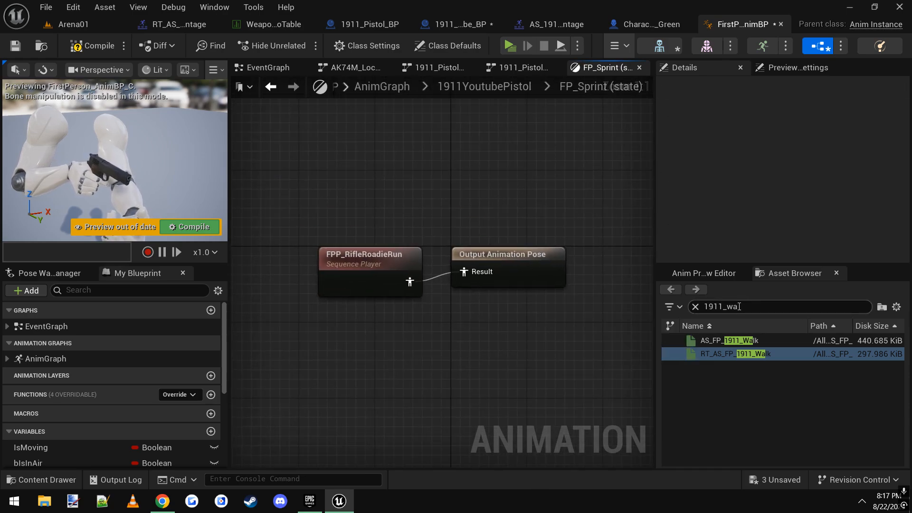
{"action": "key", "text": "BackSpace"}
{"action": "type", "text": "run"}
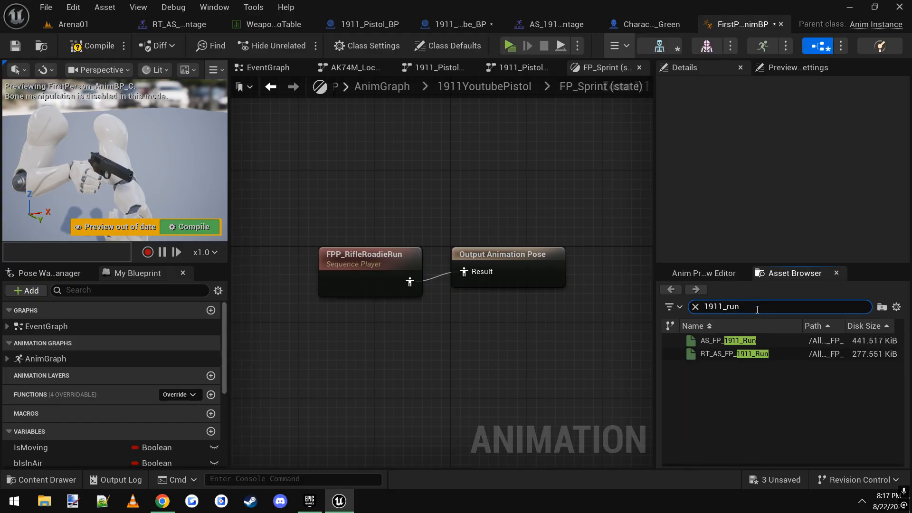
- Replace FPP_RifleRoadieRun with an RT_AS_FP_1911_Run player connected to the Output Animation Pose, making sure Loop Animation is on
{"action": "left_click", "coordinate": [749, 354]}
{"action": "left_click_drag", "start_coordinate": [749, 354], "coordinate": [361, 363]}
{"action": "left_click_drag", "start_coordinate": [436, 383], "coordinate": [463, 272]}
{"action": "left_click_drag", "start_coordinate": [380, 282], "coordinate": [342, 225]}
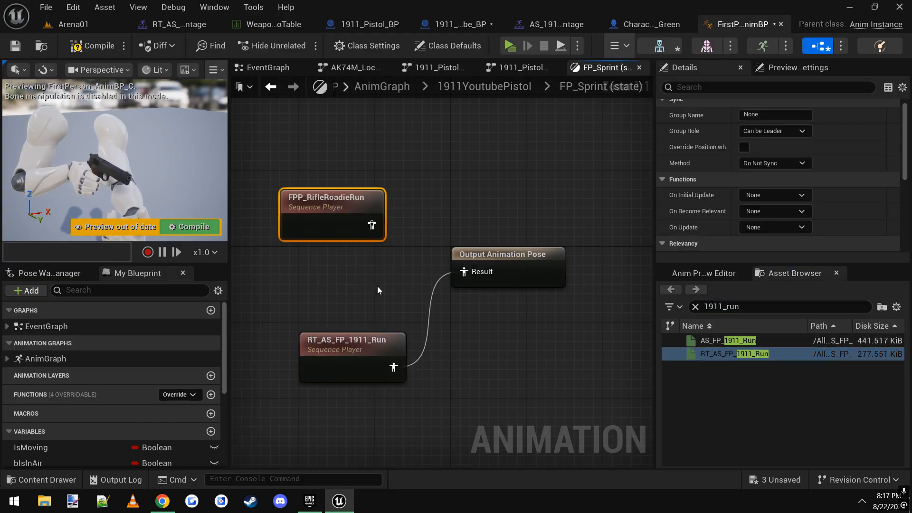
{"action": "key", "text": "Delete"}
{"action": "left_click_drag", "start_coordinate": [356, 361], "coordinate": [384, 255]}
{"action": "scroll", "coordinate": [766, 206], "scroll_direction": "down", "scroll_amount": 4}
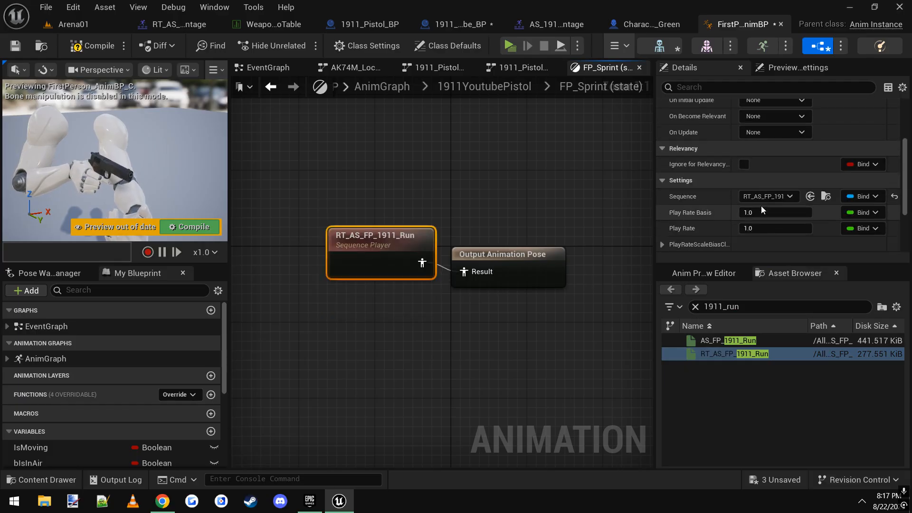
{"action": "scroll", "coordinate": [743, 162], "scroll_direction": "down", "scroll_amount": 3}
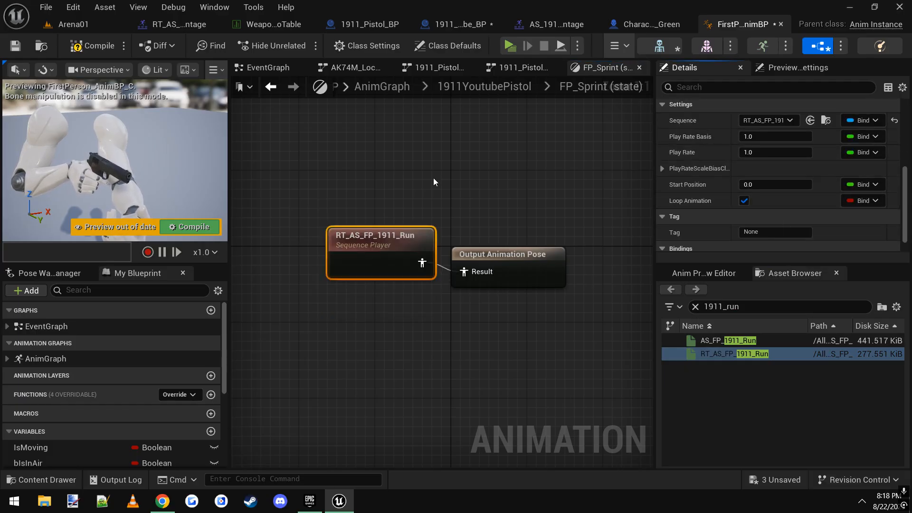
- Return through the 1911YoutubePistol state machine to the AnimGraph and locate the Blend Poses (WeaponAnims_Enum) node
{"action": "double_click", "coordinate": [491, 223]}
{"action": "right_click_drag", "start_coordinate": [318, 197], "coordinate": [390, 208]}
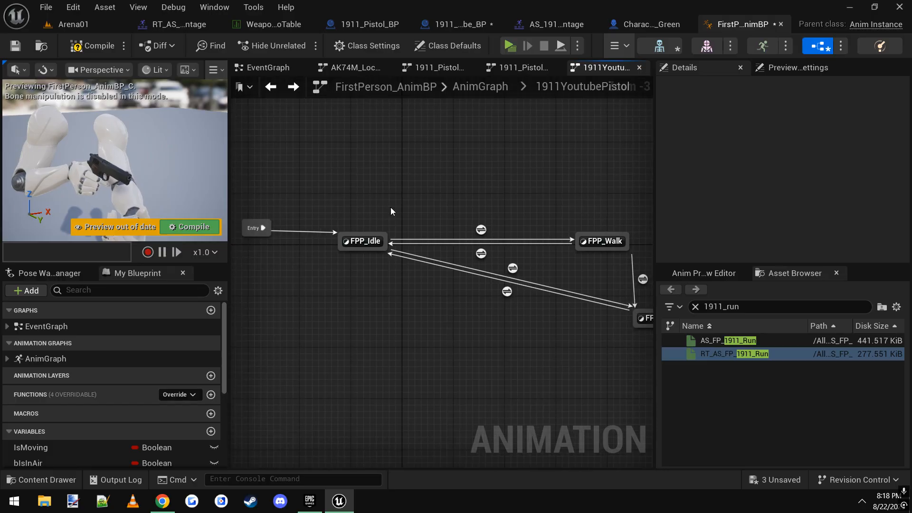
{"action": "double_click", "coordinate": [395, 207]}
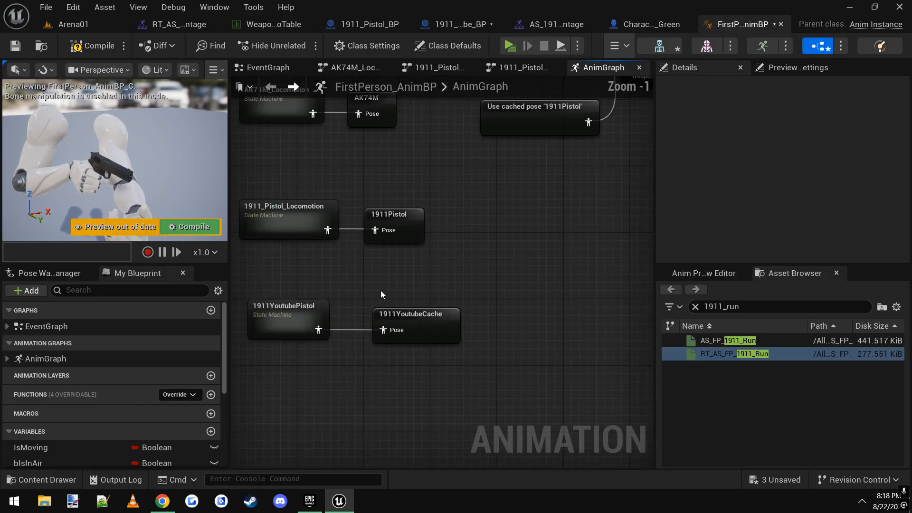
{"action": "scroll", "coordinate": [437, 295], "scroll_direction": "down", "scroll_amount": 2}
{"action": "right_click_drag", "start_coordinate": [429, 315], "coordinate": [432, 364]}
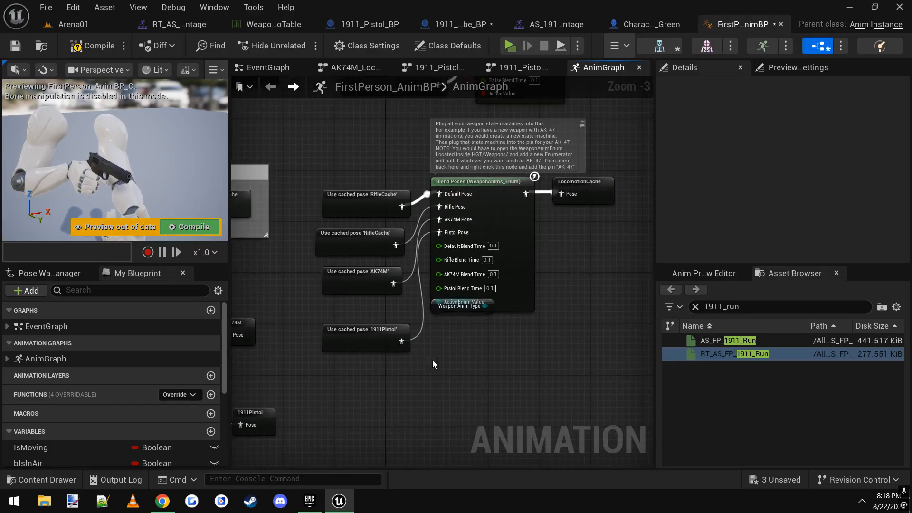
{"action": "scroll", "coordinate": [450, 309], "scroll_direction": "down", "scroll_amount": 2}
{"action": "scroll", "coordinate": [493, 258], "scroll_direction": "up", "scroll_amount": 3}
- Check which element pins can be added to Blend Poses (WeaponAnims_Enum), and move the Weapon Anim Type node just below it
{"action": "left_click", "coordinate": [506, 264]}
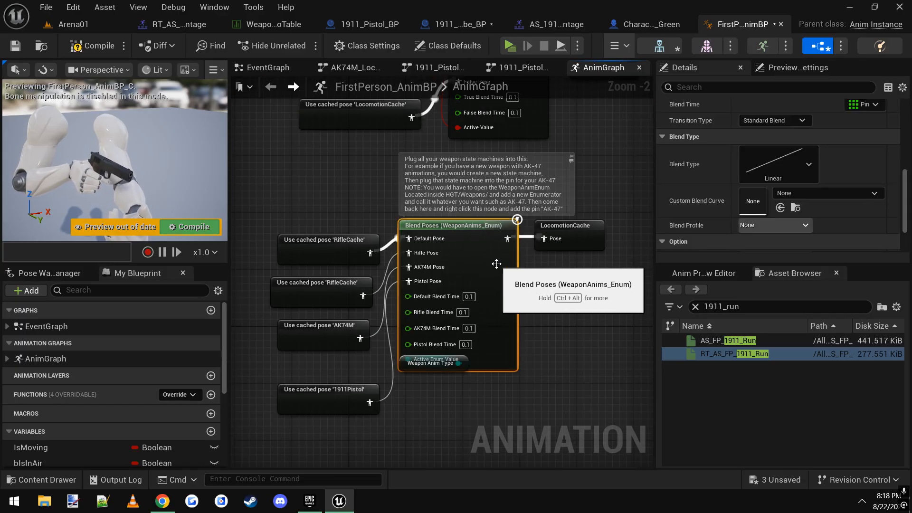
{"action": "right_click", "coordinate": [496, 264]}
{"action": "scroll", "coordinate": [546, 346], "scroll_direction": "down", "scroll_amount": 3}
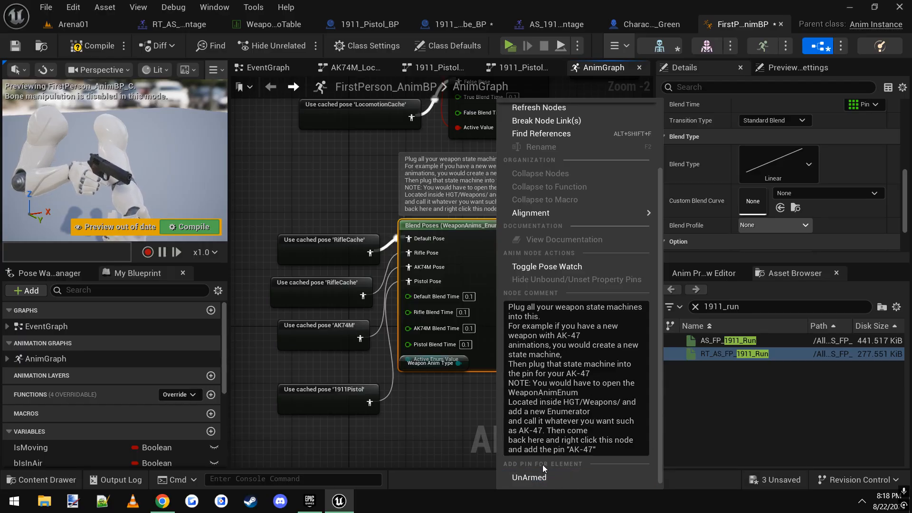
{"action": "right_click_drag", "start_coordinate": [437, 420], "coordinate": [455, 329]}
{"action": "left_click", "coordinate": [446, 286]}
{"action": "left_click_drag", "start_coordinate": [440, 278], "coordinate": [447, 309]}
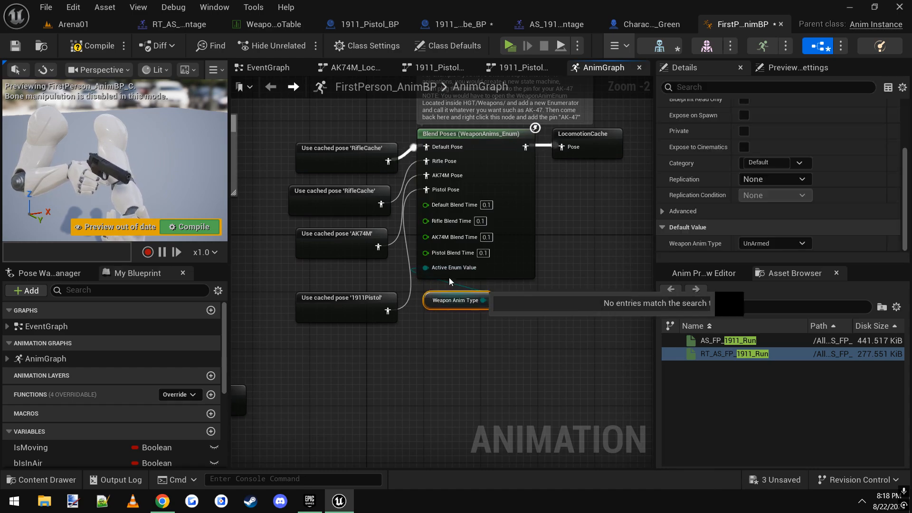
- Add a Use cached pose '1911YoutubeCache' node below the Weapon Anim Type node
{"action": "scroll", "coordinate": [409, 213], "scroll_direction": "up", "scroll_amount": 1}
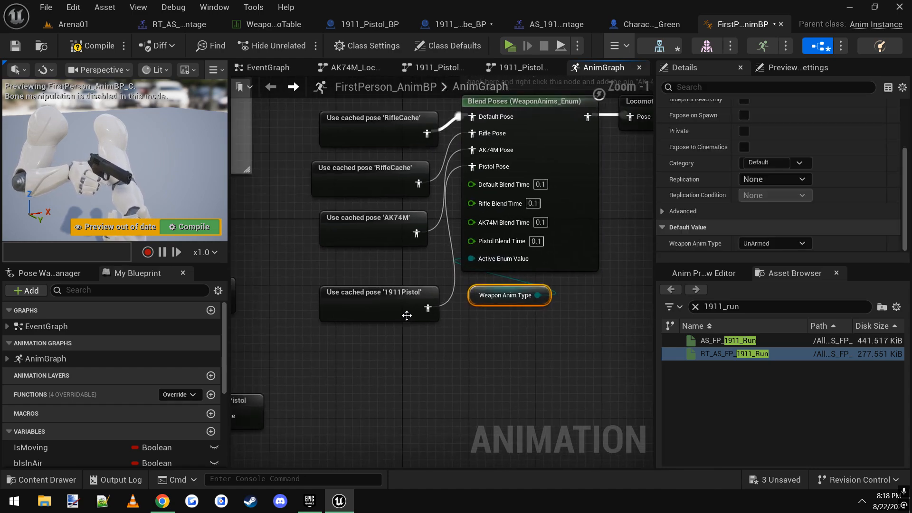
{"action": "left_click", "coordinate": [483, 366]}
{"action": "right_click", "coordinate": [489, 366]}
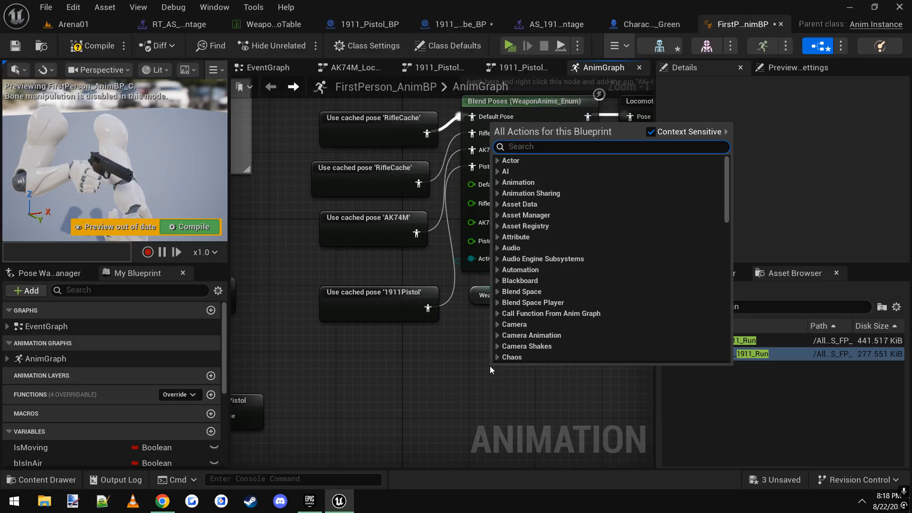
{"action": "type", "text": "cache pose"}
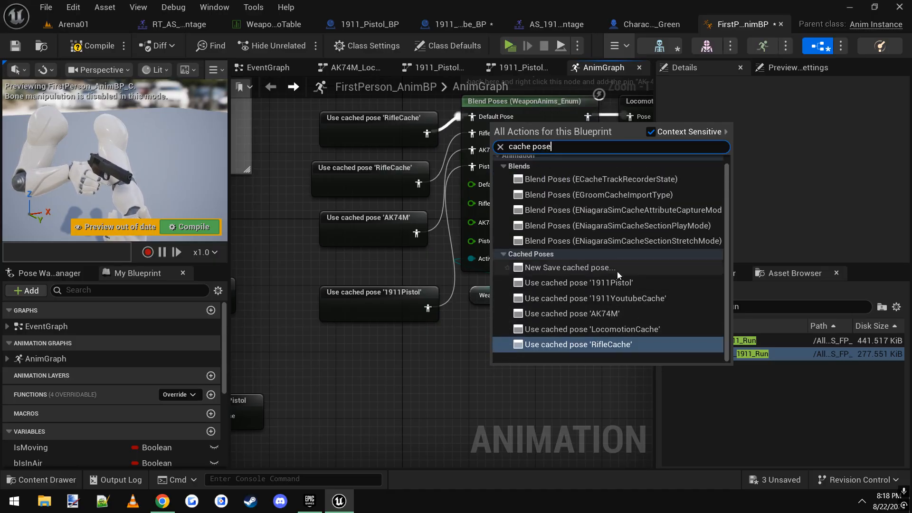
{"action": "left_click", "coordinate": [612, 298]}
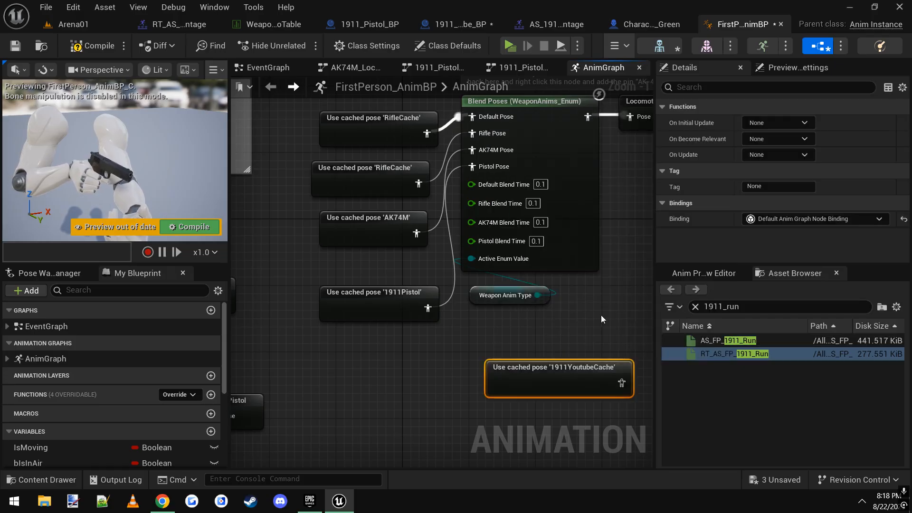
- Connect the 1911YoutubeCache pose to Pistol Pose in place of the 1911Pistol cached pose, and arrange both nodes beside the blend
{"action": "left_click_drag", "start_coordinate": [481, 390], "coordinate": [348, 372]}
{"action": "left_click_drag", "start_coordinate": [447, 375], "coordinate": [473, 172]}
{"action": "left_click_drag", "start_coordinate": [403, 309], "coordinate": [352, 300]}
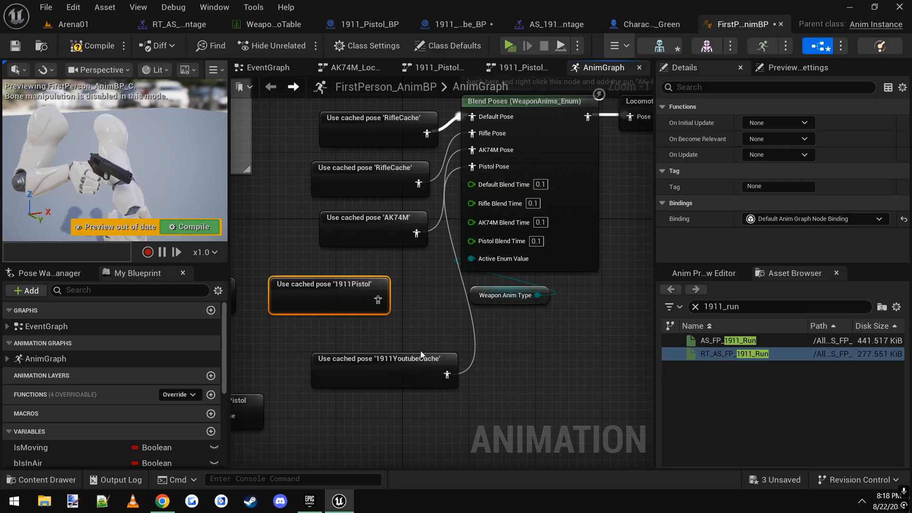
{"action": "left_click_drag", "start_coordinate": [421, 375], "coordinate": [411, 358]}
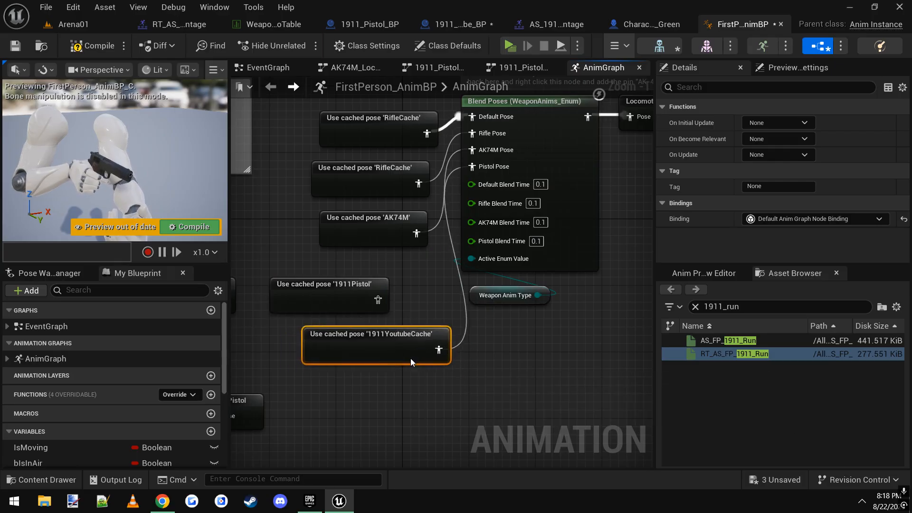
- Review the overall AnimGraph layout and save the FirstPerson_AnimBP blueprint
{"action": "scroll", "coordinate": [542, 350], "scroll_direction": "down", "scroll_amount": 4}
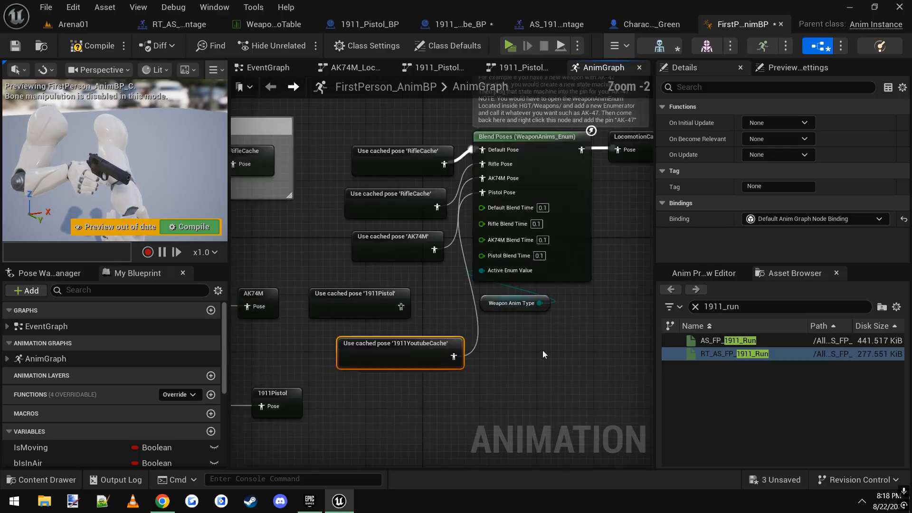
{"action": "right_click_drag", "start_coordinate": [468, 286], "coordinate": [500, 272]}
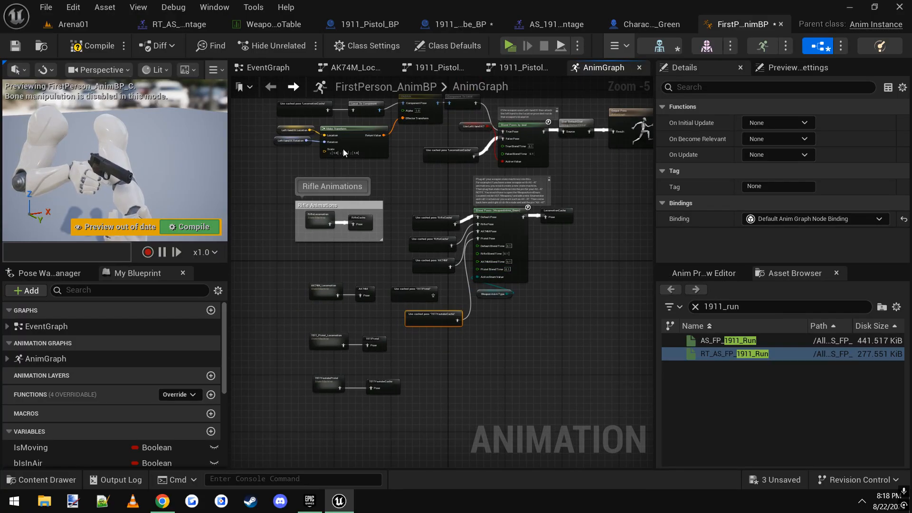
{"action": "left_click", "coordinate": [15, 46]}
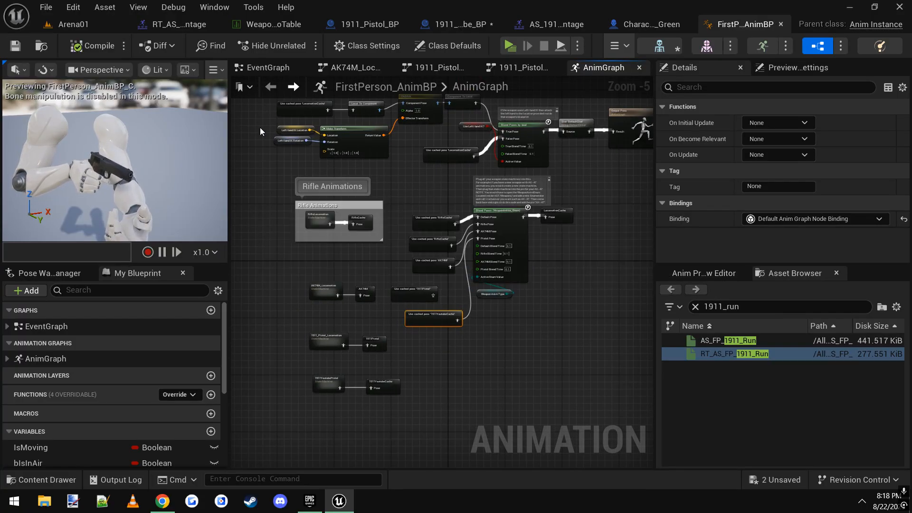
{"action": "right_click_drag", "start_coordinate": [421, 184], "coordinate": [418, 196]}
{"action": "left_click", "coordinate": [422, 194]}
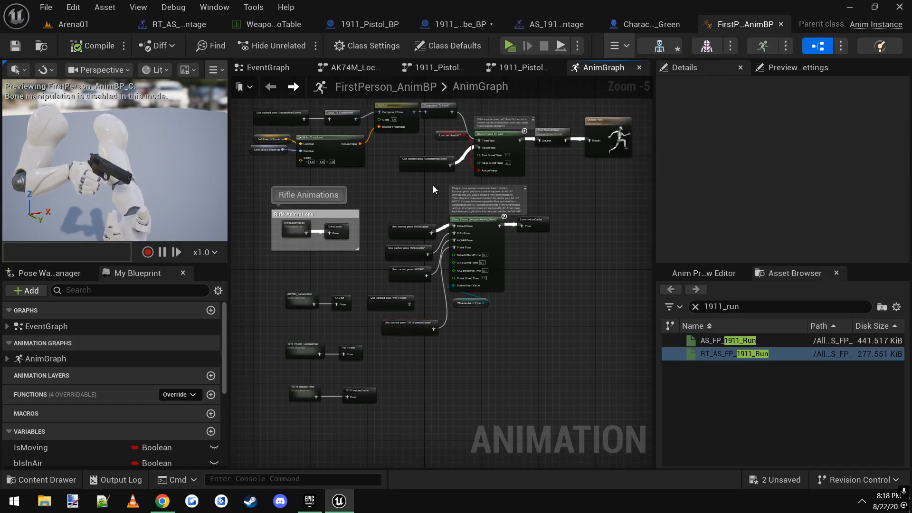
- Switch to the Arena01 level editor and open the Meshes folder inside 1911Pistol
{"action": "left_click", "coordinate": [79, 29]}
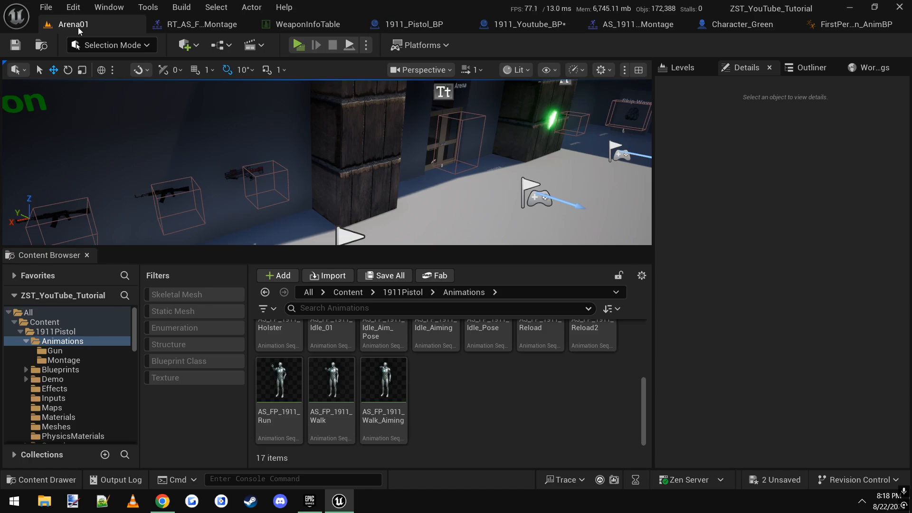
{"action": "left_click", "coordinate": [62, 332]}
{"action": "scroll", "coordinate": [371, 418], "scroll_direction": "up", "scroll_amount": 2}
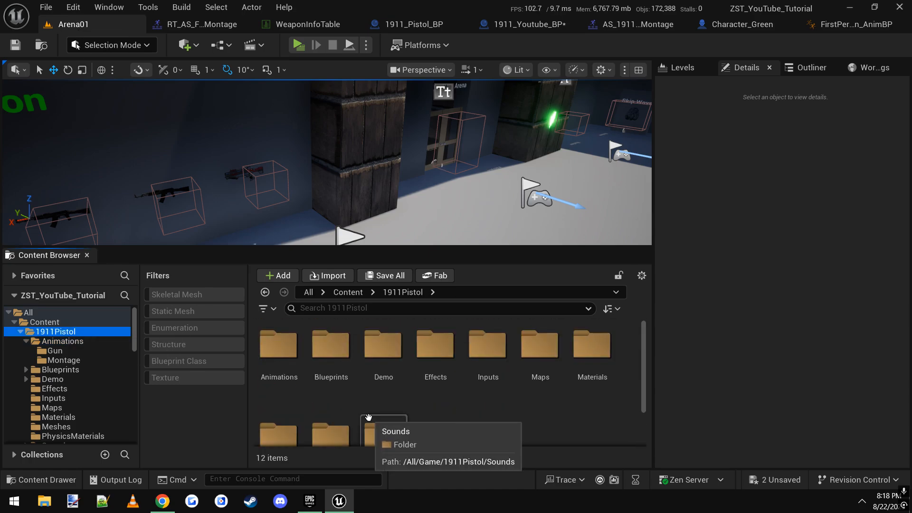
{"action": "scroll", "coordinate": [532, 409], "scroll_direction": "down", "scroll_amount": 2}
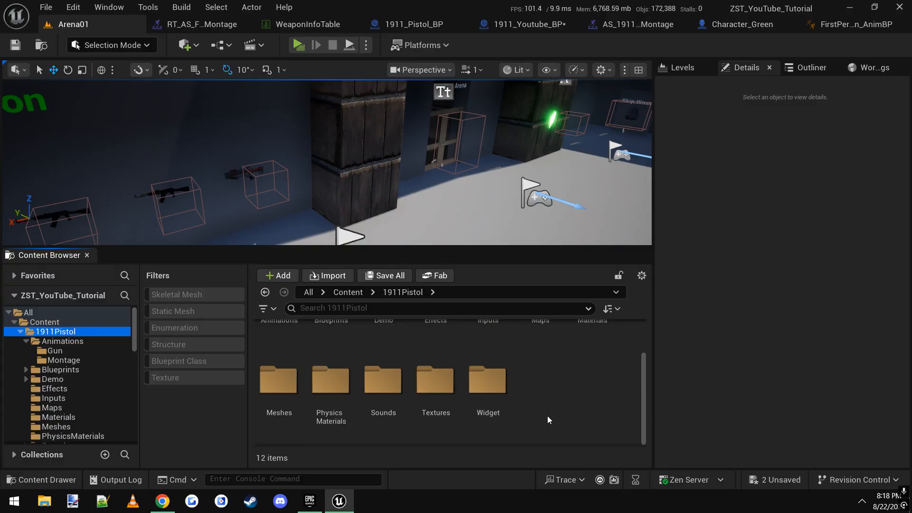
{"action": "double_click", "coordinate": [279, 382]}
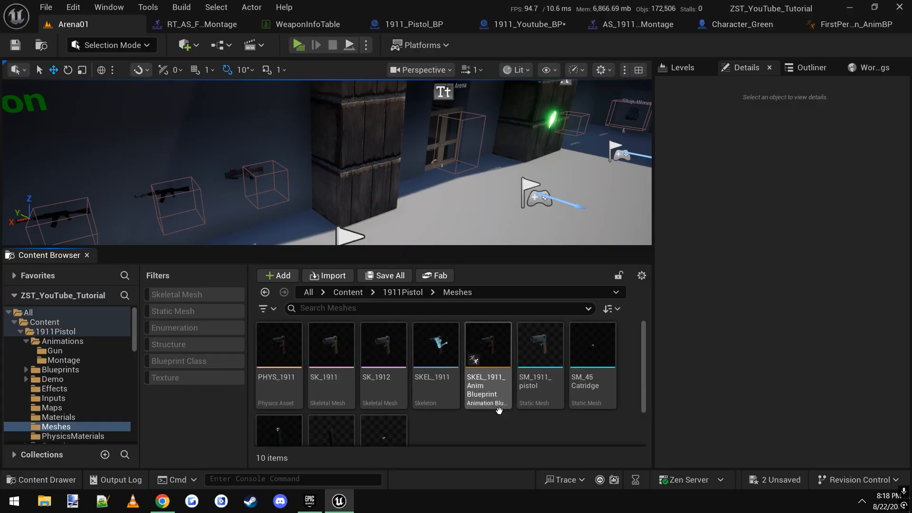
- Look up the option for creating an Anim Blueprint from the SK_1911 skeletal mesh, without creating one
{"action": "left_click", "coordinate": [334, 348]}
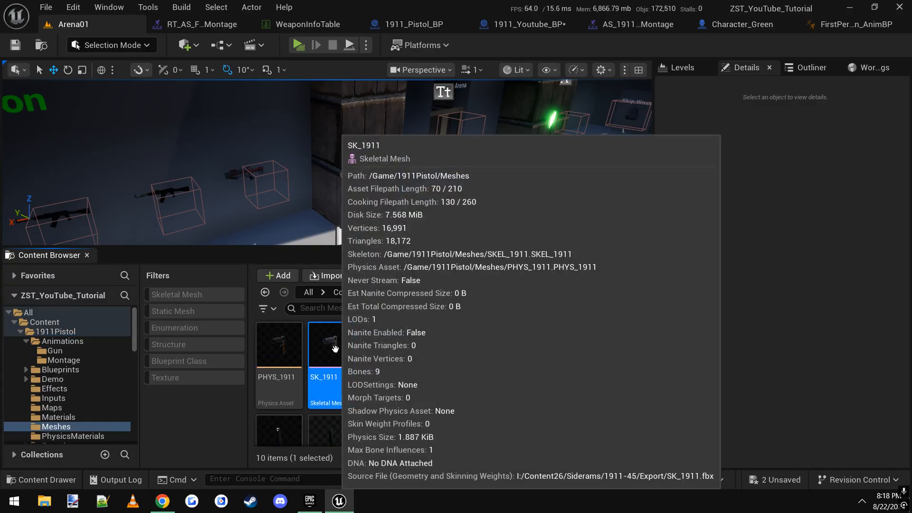
{"action": "right_click", "coordinate": [335, 349]}
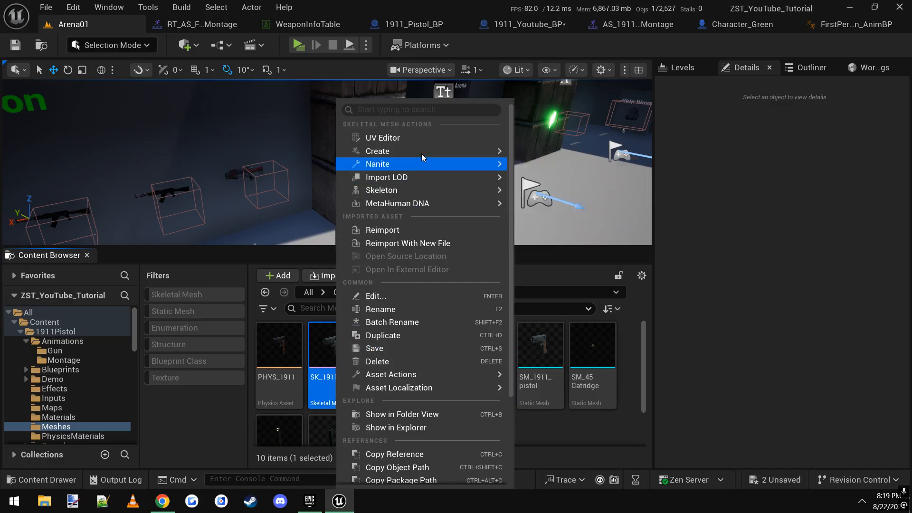
{"action": "mouse_move", "coordinate": [426, 153]}
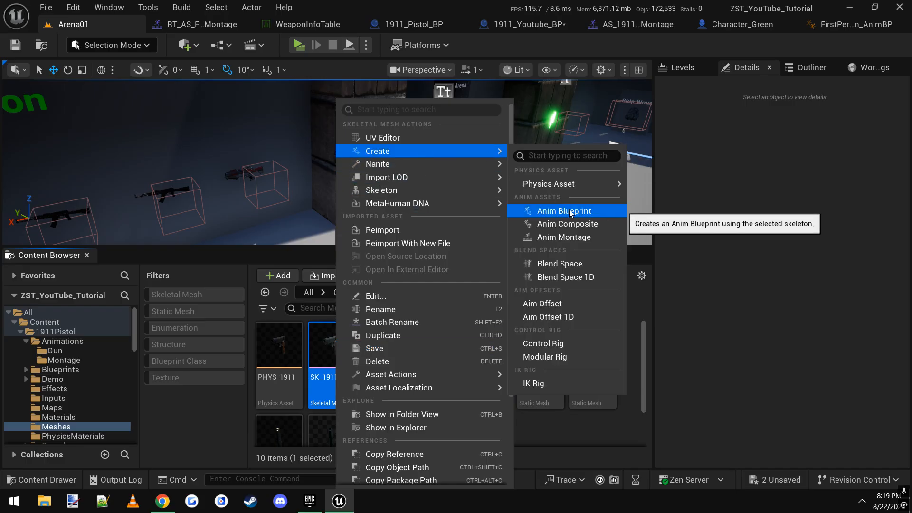
{"action": "left_click", "coordinate": [649, 344]}
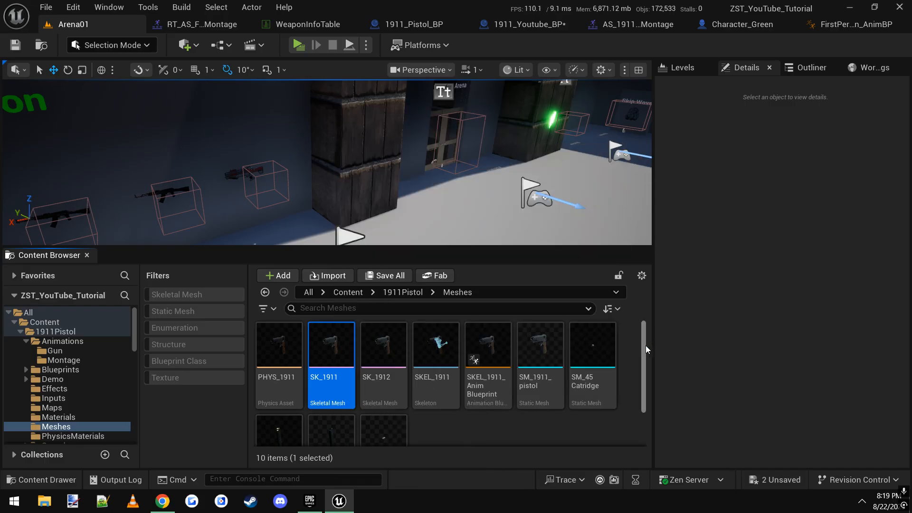
- Open the existing SKEL_1911_AnimBlueprint and bring its AnimGraph into view
{"action": "left_click", "coordinate": [505, 391]}
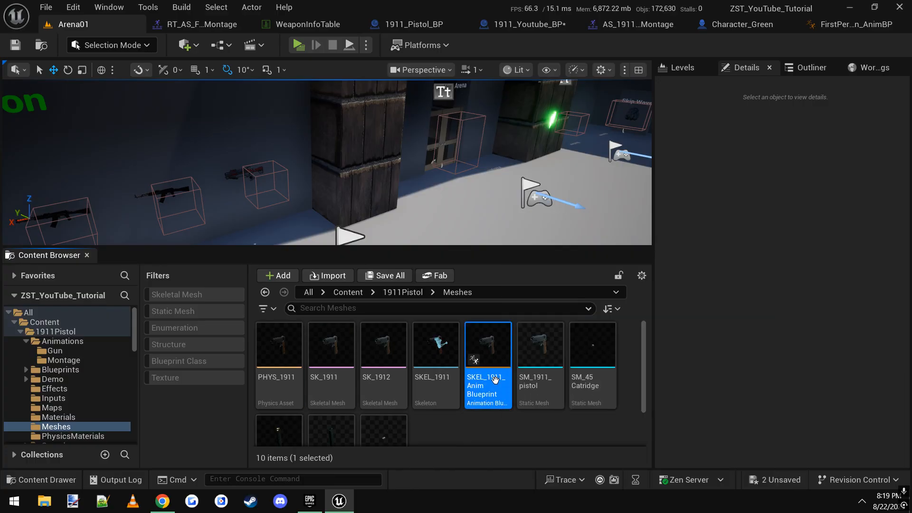
{"action": "double_click", "coordinate": [496, 381]}
{"action": "scroll", "coordinate": [343, 275], "scroll_direction": "down", "scroll_amount": 3}
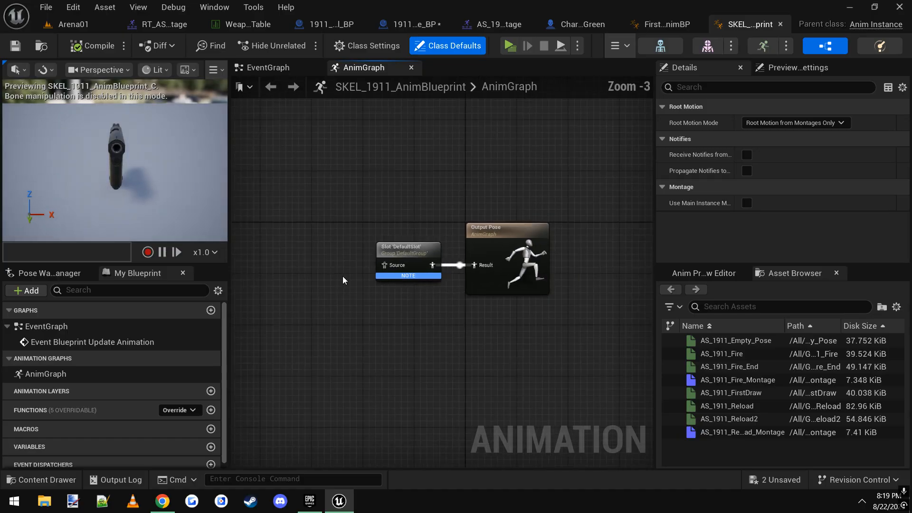
{"action": "scroll", "coordinate": [412, 344], "scroll_direction": "up", "scroll_amount": 2}
{"action": "right_click", "coordinate": [418, 326]}
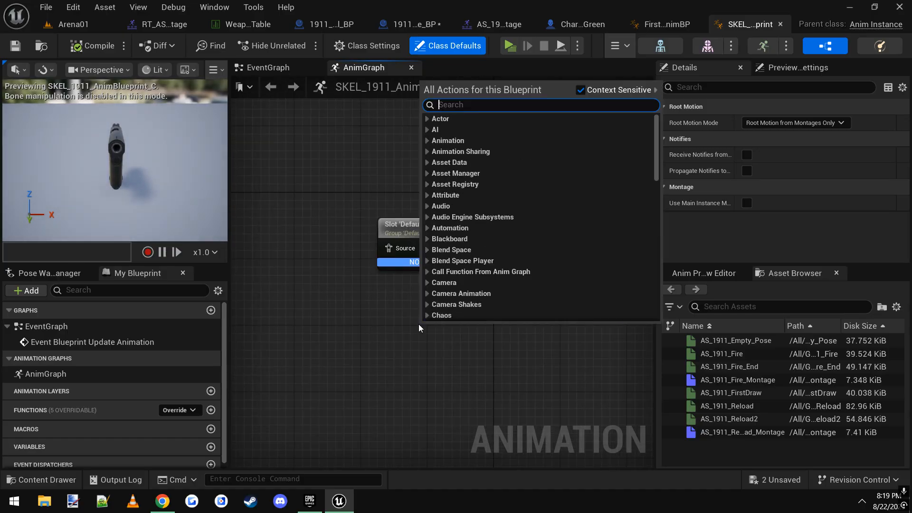
{"action": "type", "text": "clot"}
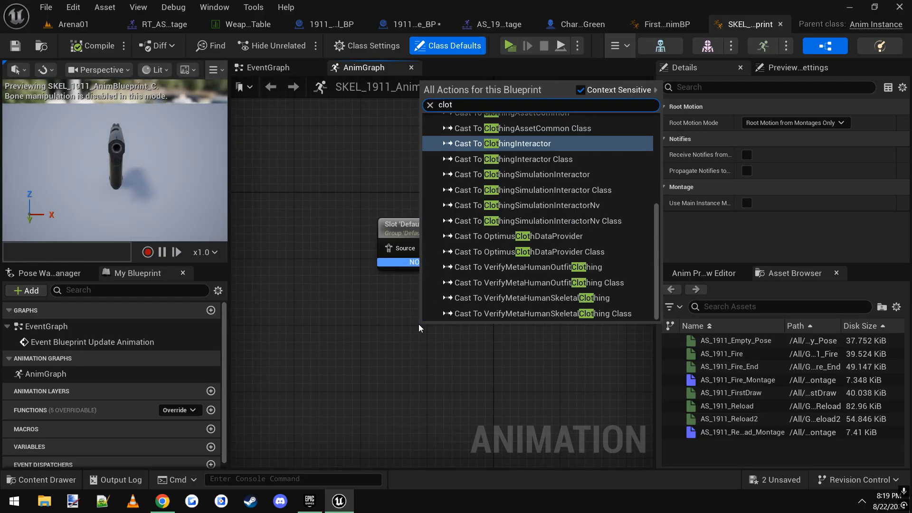
{"action": "scroll", "coordinate": [489, 226], "scroll_direction": "down", "scroll_amount": 2}
{"action": "scroll", "coordinate": [483, 229], "scroll_direction": "up", "scroll_amount": 2}
- Replace the existing DefaultSlot node with a new DefaultSlot node, connect it to the Output Pose, and align the two
{"action": "left_click", "coordinate": [404, 228]}
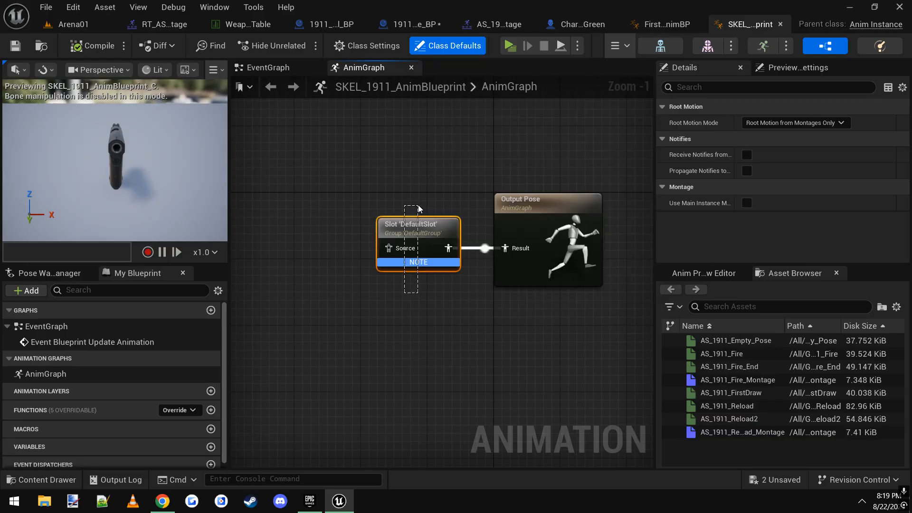
{"action": "key", "text": "Delete"}
{"action": "right_click", "coordinate": [381, 239]}
{"action": "type", "text": "slot"}
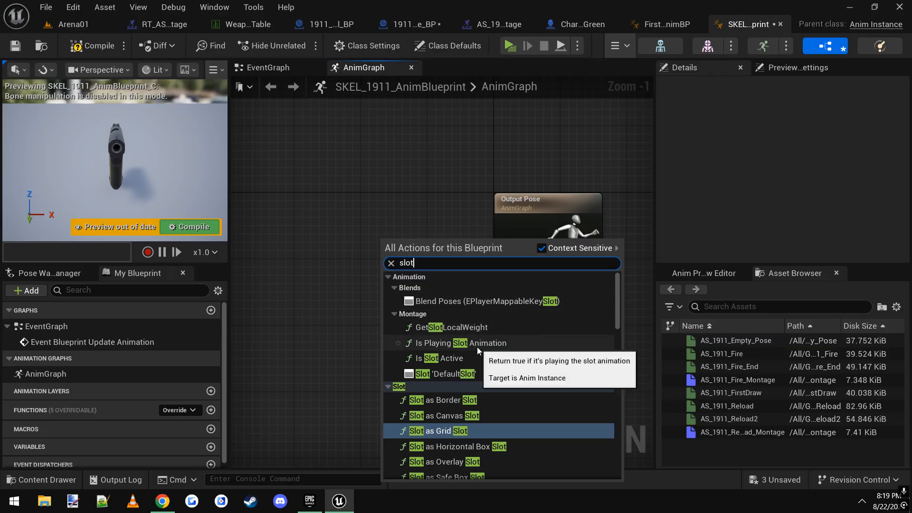
{"action": "left_click", "coordinate": [464, 375]}
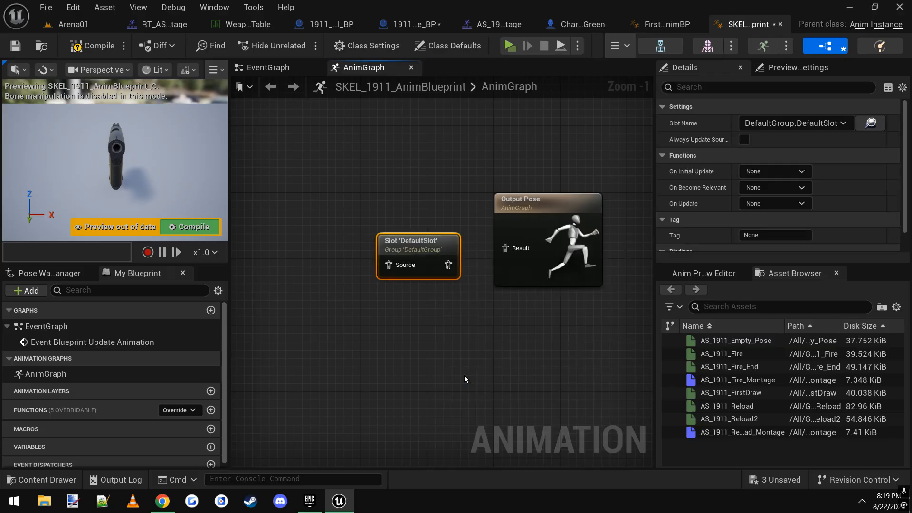
{"action": "left_click_drag", "start_coordinate": [447, 264], "coordinate": [505, 248]}
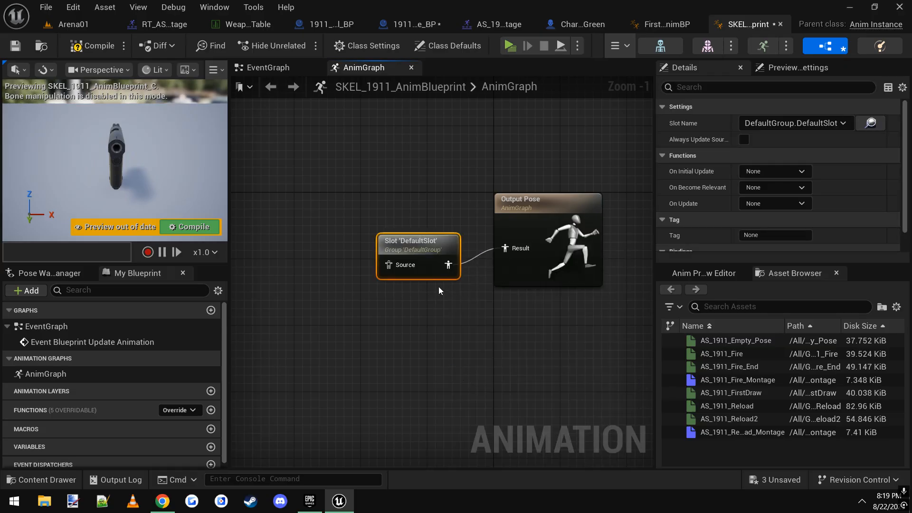
{"action": "left_click_drag", "start_coordinate": [430, 273], "coordinate": [430, 258]}
- Compile and save SKEL_1911_AnimBlueprint, inspect the pistol preview from the side, and close the blueprint
{"action": "left_click", "coordinate": [485, 345]}
{"action": "right_click_drag", "start_coordinate": [485, 341], "coordinate": [472, 296]}
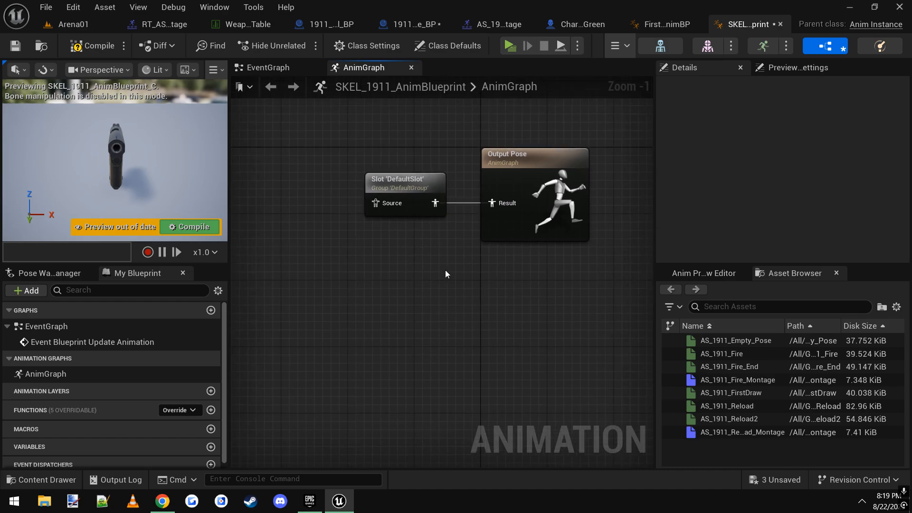
{"action": "left_click", "coordinate": [83, 46]}
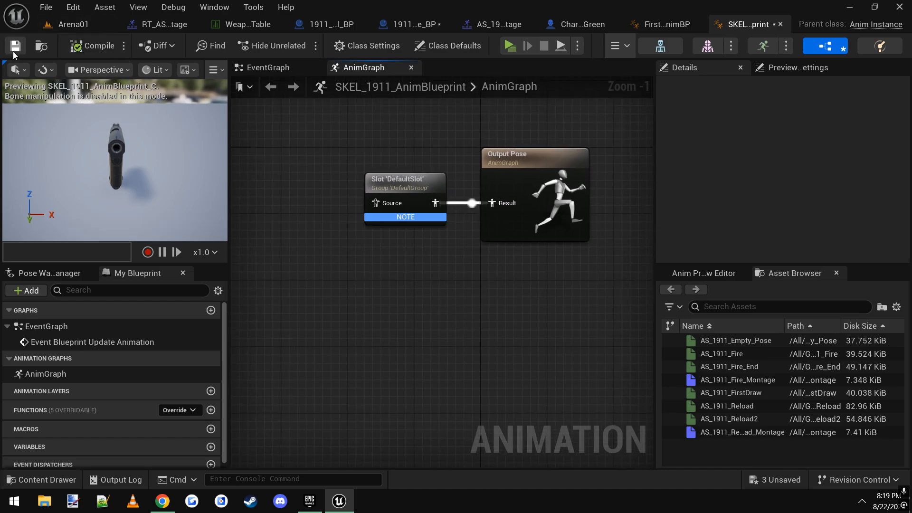
{"action": "right_click_drag", "start_coordinate": [151, 164], "coordinate": [225, 150]}
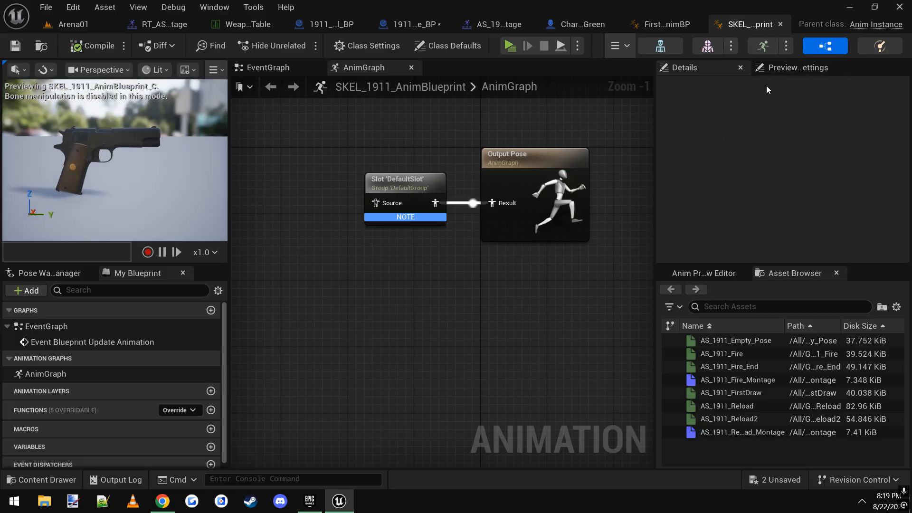
{"action": "left_click", "coordinate": [780, 25]}
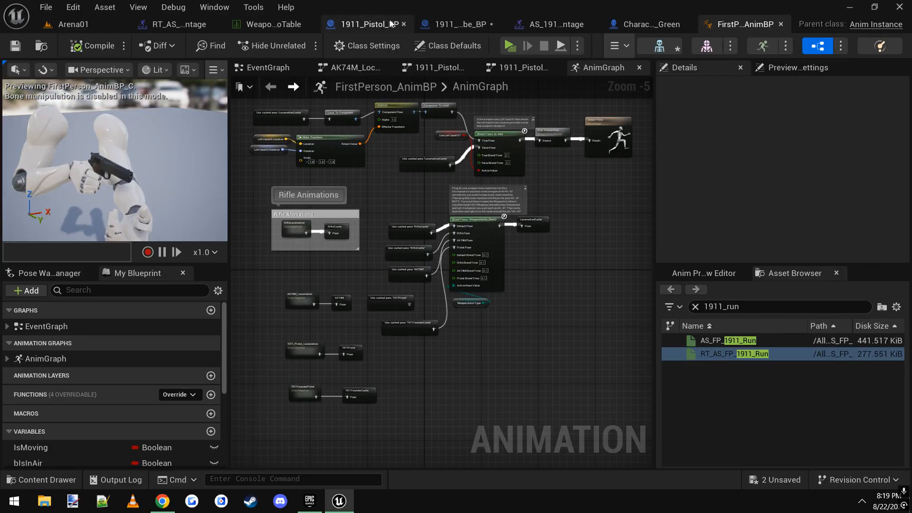
- Locate the WeaponBP assigned to the 1911_YouTubePistol row in WeaponInfoTable and open that 1911_Pistol_BP blueprint
{"action": "left_click", "coordinate": [274, 23]}
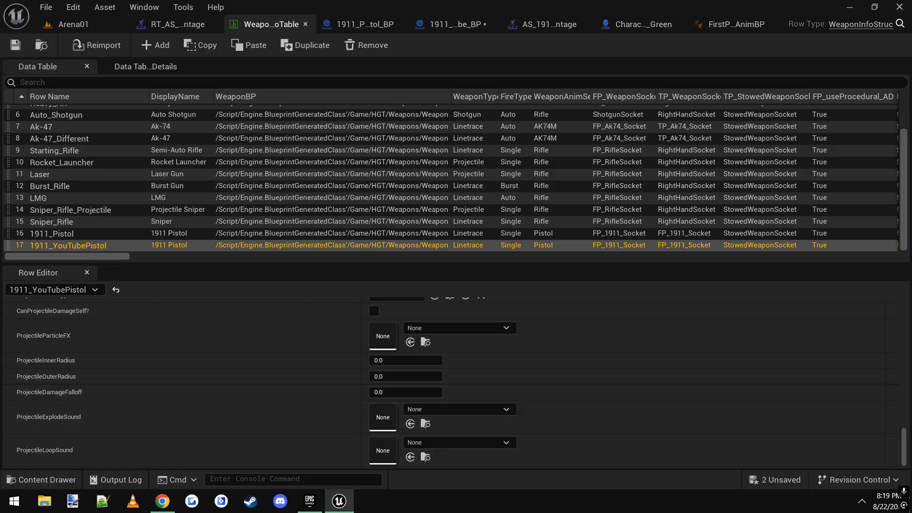
{"action": "left_click_drag", "start_coordinate": [903, 437], "coordinate": [902, 311]}
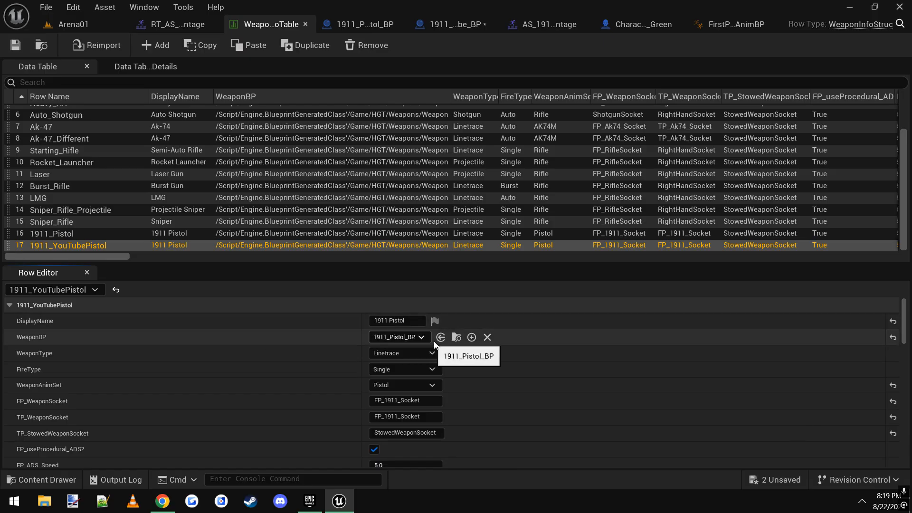
{"action": "left_click", "coordinate": [456, 338]}
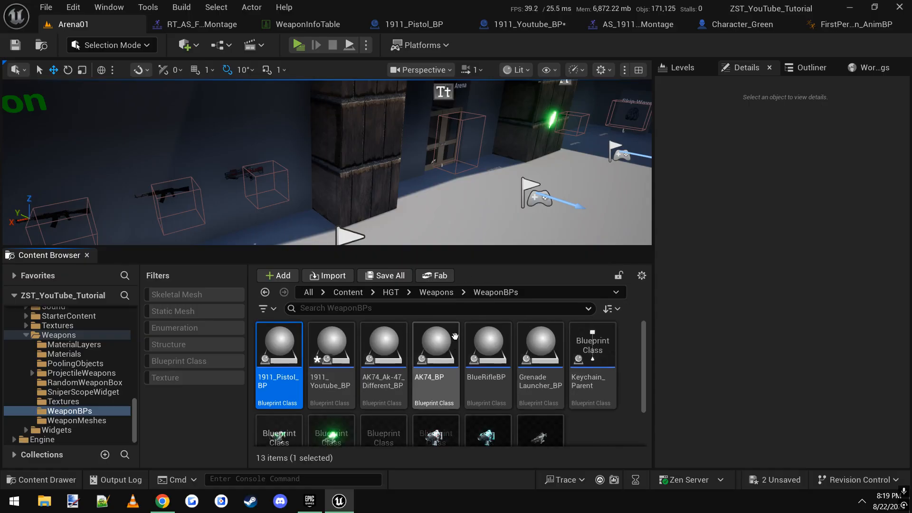
{"action": "double_click", "coordinate": [288, 365]}
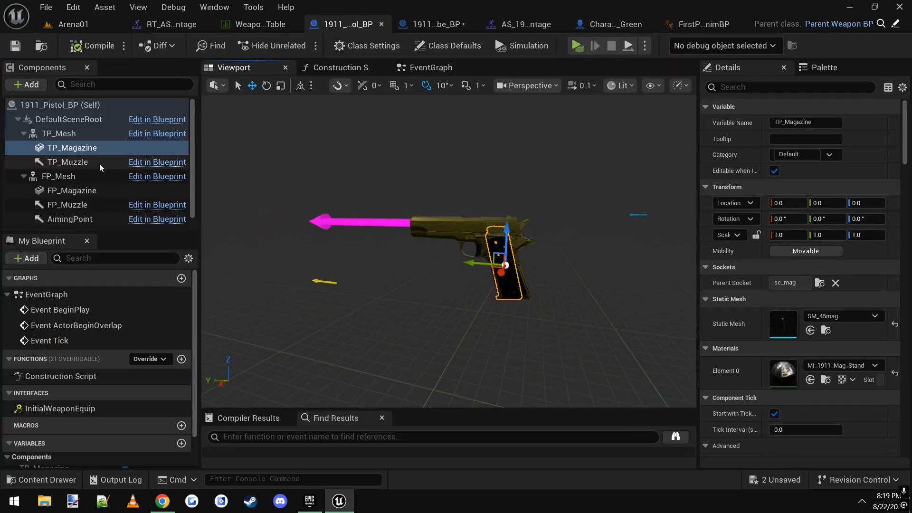
- Check that FP_Mesh uses the Use Animation Blueprint mode and review its Anim Class setting
{"action": "left_click", "coordinate": [58, 176]}
{"action": "scroll", "coordinate": [784, 266], "scroll_direction": "down", "scroll_amount": 3}
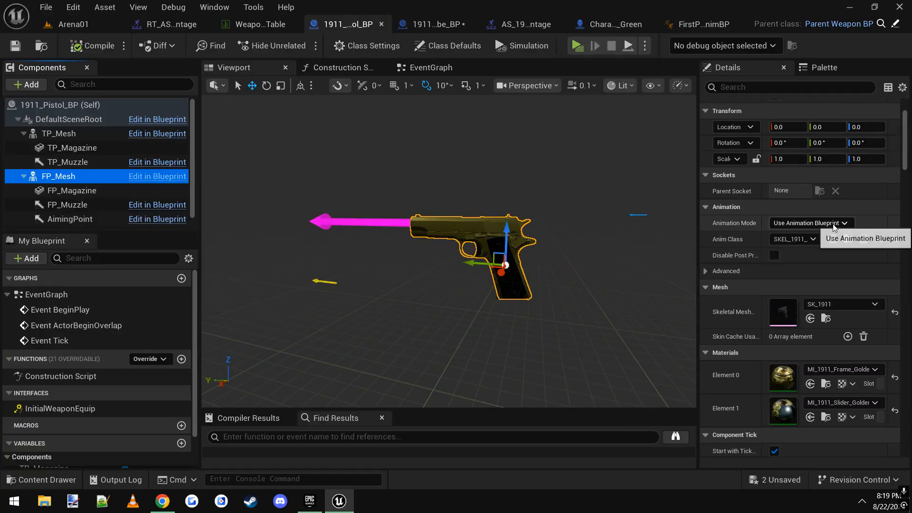
{"action": "left_click", "coordinate": [810, 224]}
{"action": "left_click", "coordinate": [823, 236]}
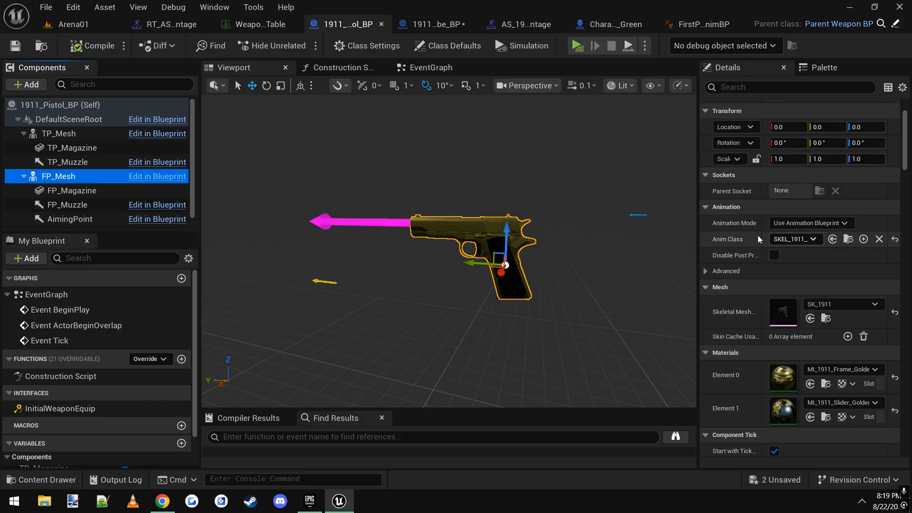
{"action": "left_click_drag", "start_coordinate": [697, 241], "coordinate": [646, 248]}
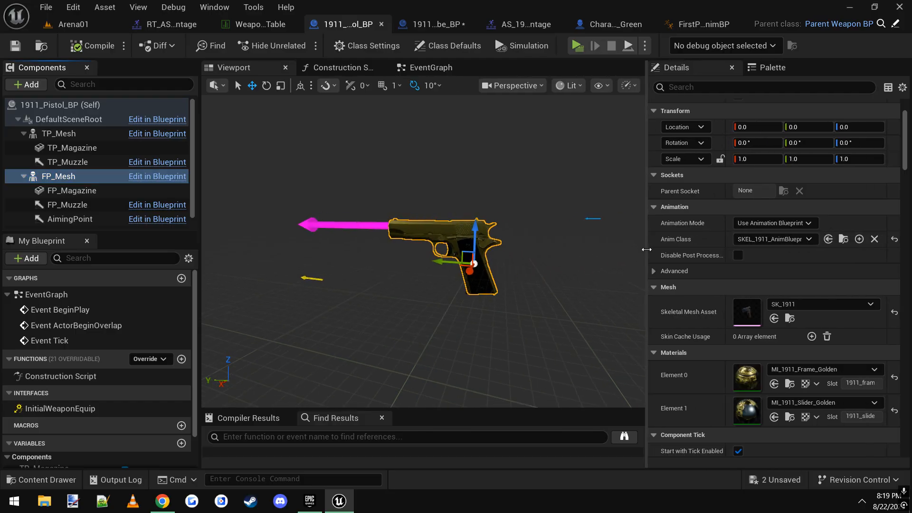
{"action": "left_click", "coordinate": [810, 239]}
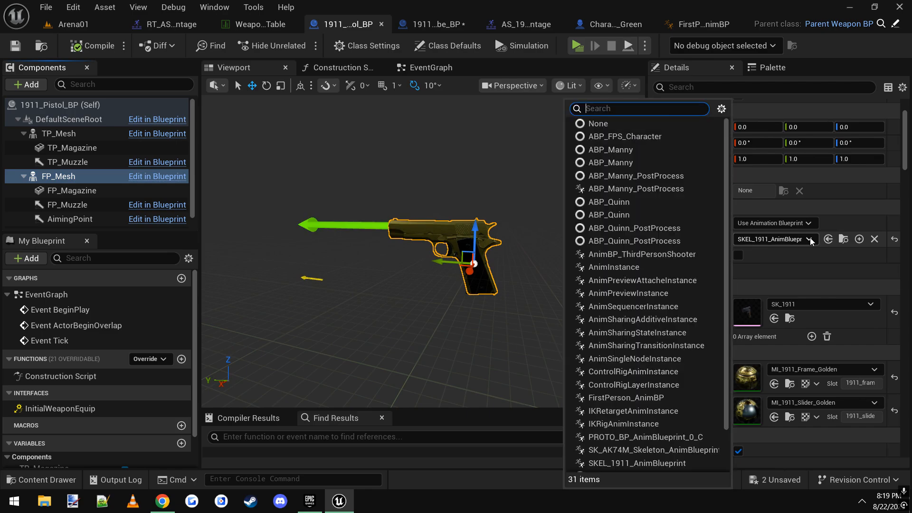
{"action": "left_click", "coordinate": [812, 241]}
{"action": "right_click_drag", "start_coordinate": [537, 262], "coordinate": [503, 257]}
- Compare the Animation Mode and Anim Class settings of TP_Mesh with those of FP_Mesh
{"action": "left_click", "coordinate": [59, 133]}
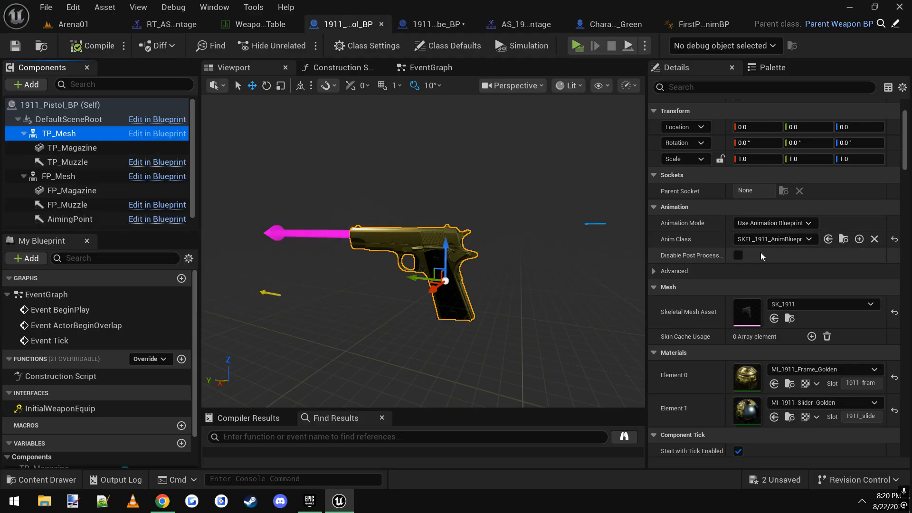
{"action": "left_click", "coordinate": [63, 178]}
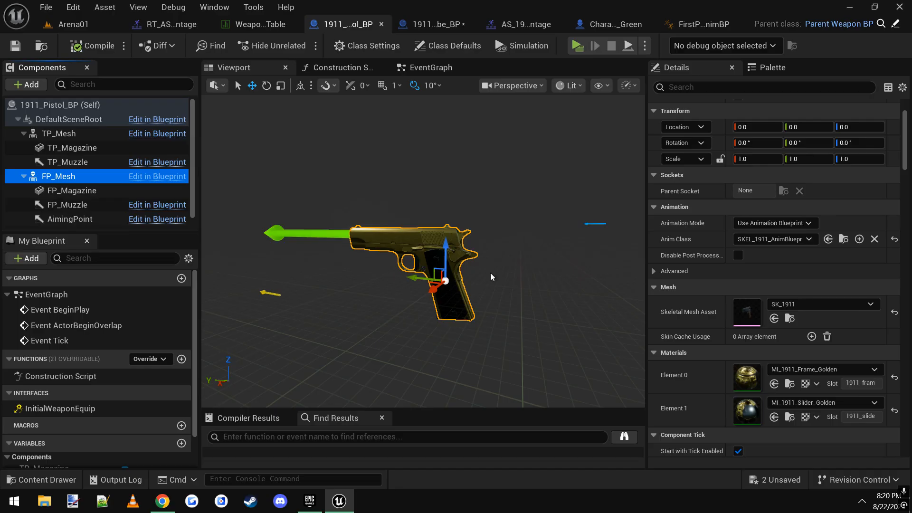
{"action": "right_click_drag", "start_coordinate": [491, 277], "coordinate": [521, 281]}
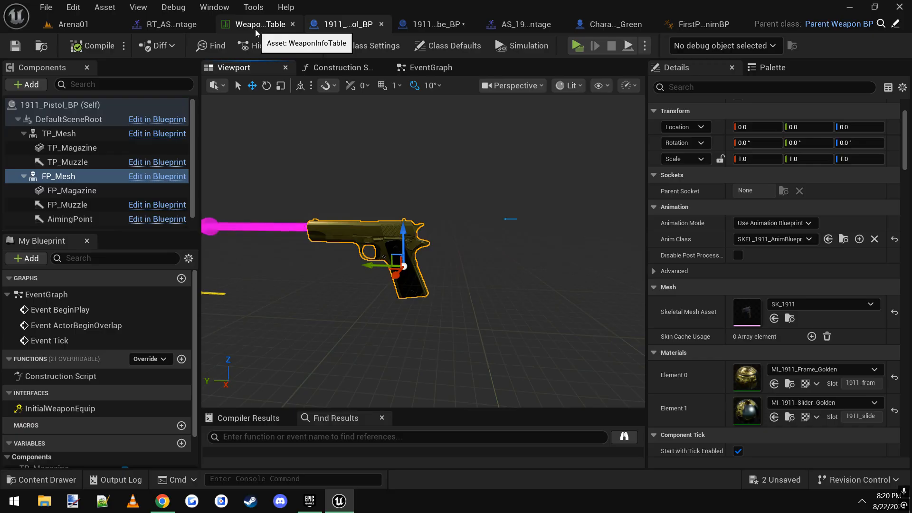
- Return to the Arena01 level editor and save all modified assets
{"action": "left_click", "coordinate": [73, 26]}
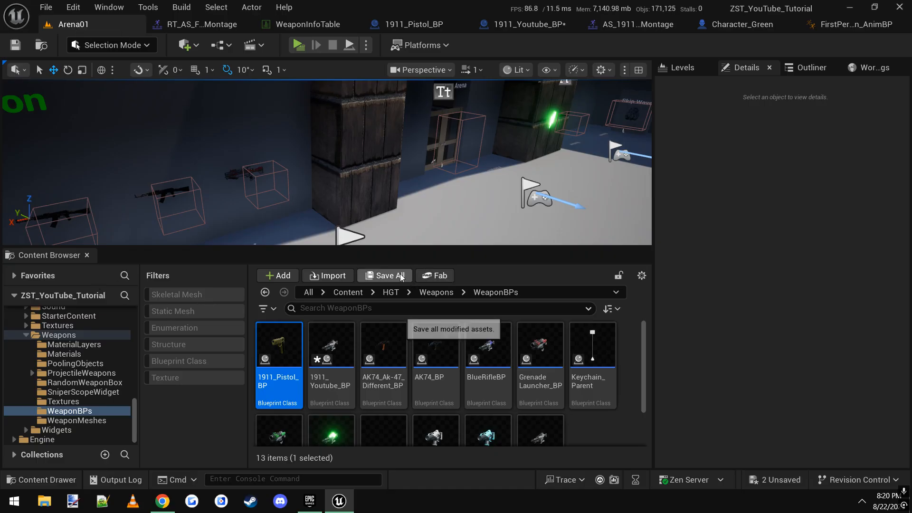
{"action": "left_click", "coordinate": [385, 276]}
{"action": "left_click", "coordinate": [537, 383]}
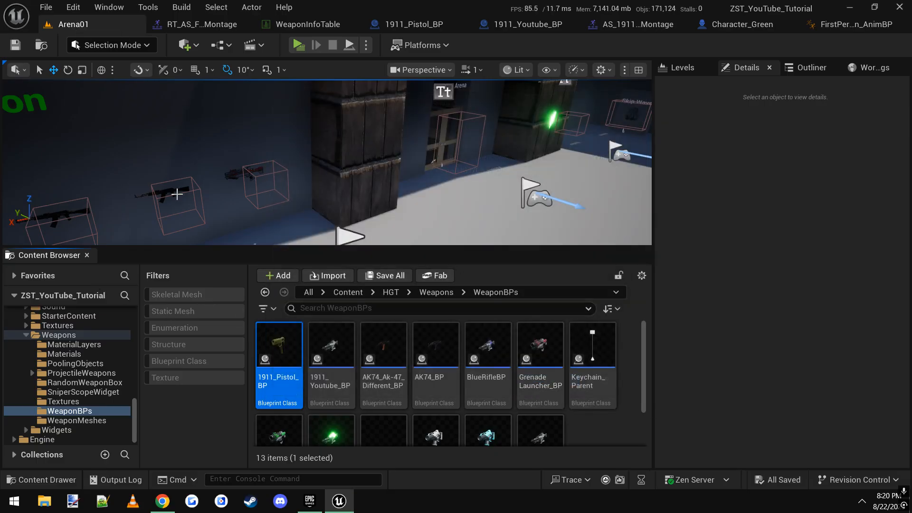
- Collapse the 1911Pistol folder and open the FixedAnims folder inside HGT's 1911_Pistol_Anims
{"action": "left_click_drag", "start_coordinate": [135, 418], "coordinate": [137, 404]}
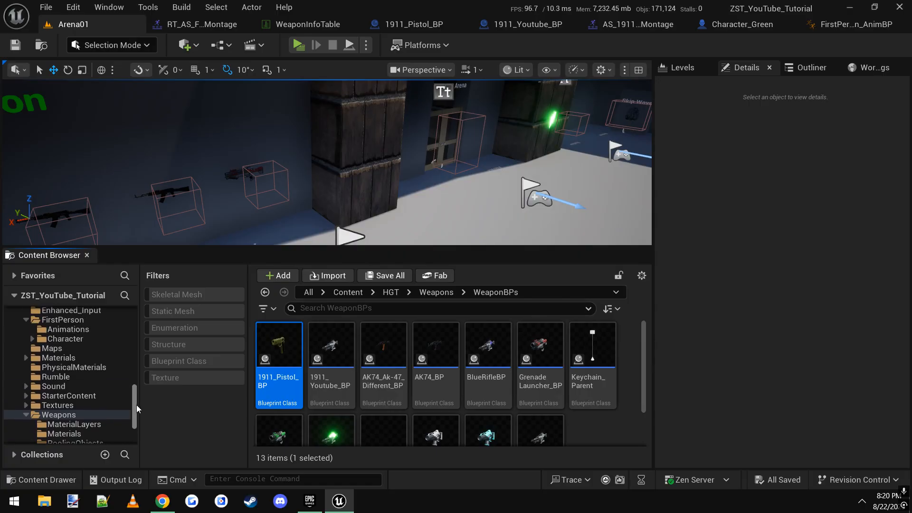
{"action": "scroll", "coordinate": [95, 392], "scroll_direction": "up", "scroll_amount": 4}
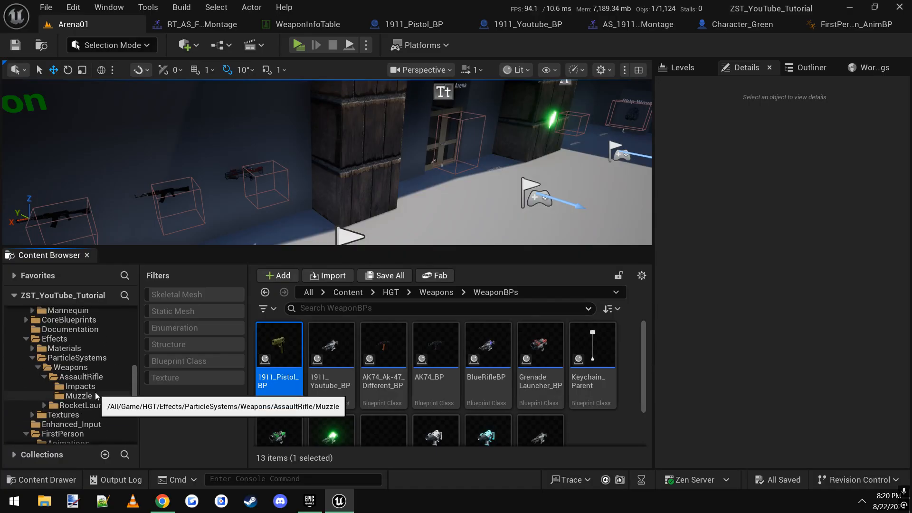
{"action": "scroll", "coordinate": [95, 392], "scroll_direction": "up", "scroll_amount": 8}
{"action": "scroll", "coordinate": [96, 396], "scroll_direction": "up", "scroll_amount": 5}
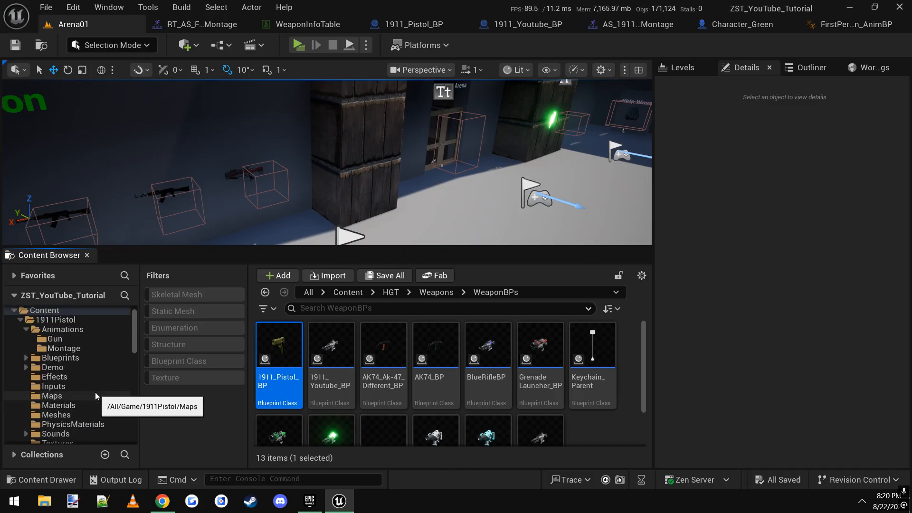
{"action": "left_click", "coordinate": [21, 321]}
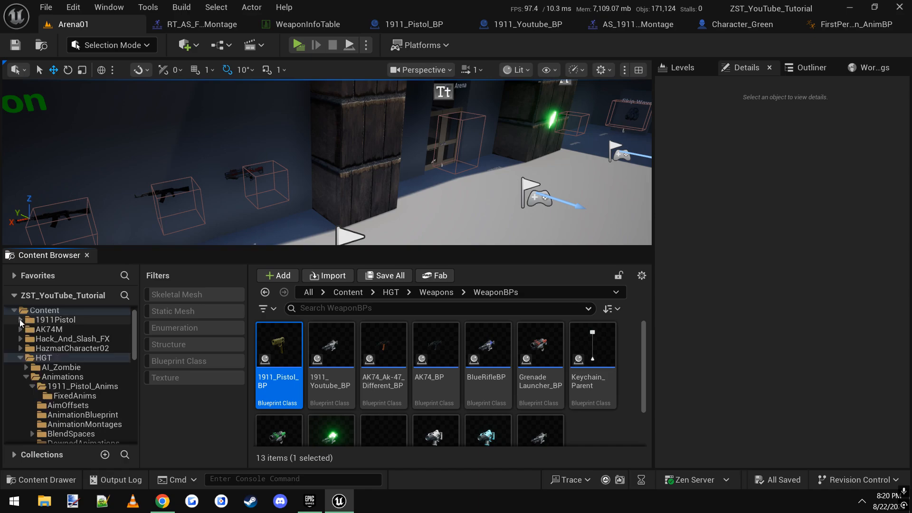
{"action": "left_click", "coordinate": [47, 358]}
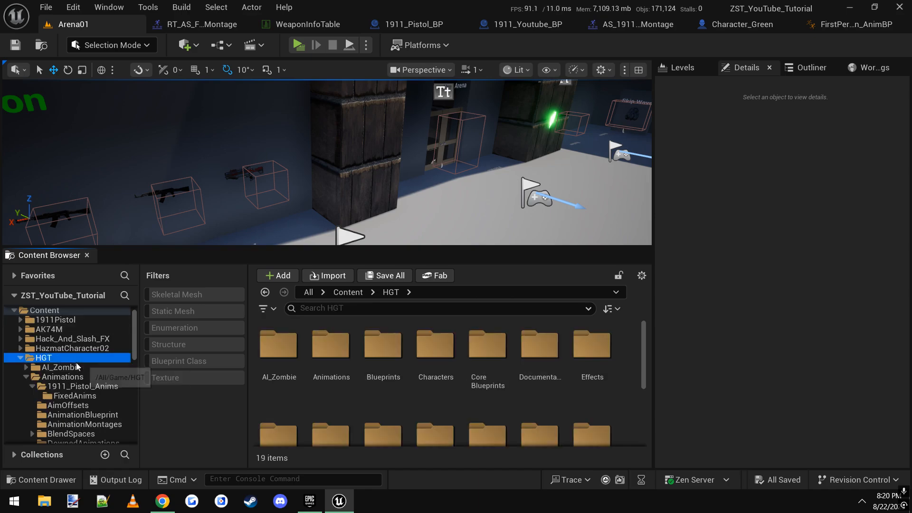
{"action": "left_click", "coordinate": [85, 386]}
{"action": "left_click", "coordinate": [101, 397]}
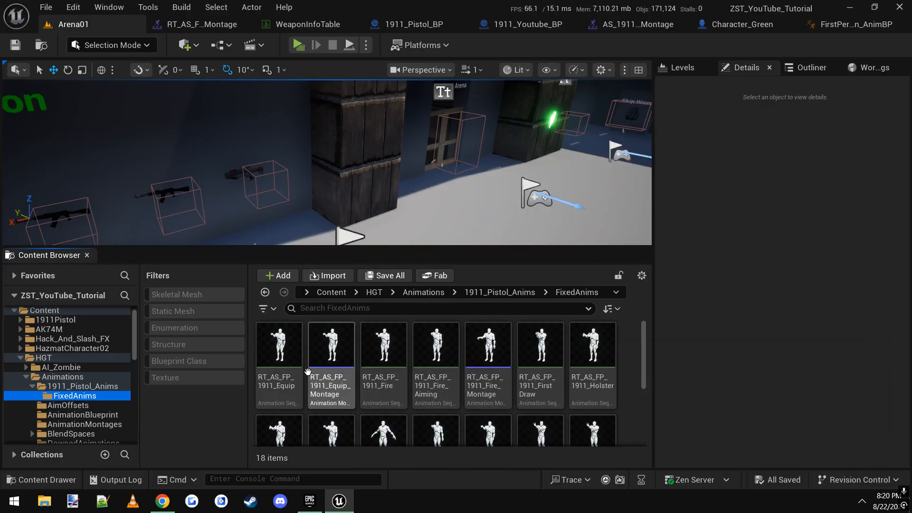
- Open the RT_AS_FP_1911_Equip animation, pause its playback, and return the playhead to frame 0
{"action": "left_click", "coordinate": [285, 354]}
{"action": "double_click", "coordinate": [285, 354]}
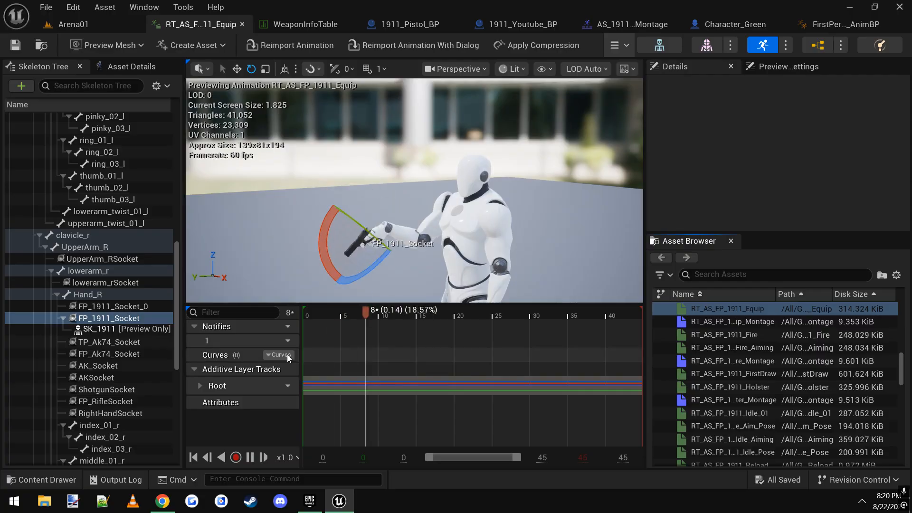
{"action": "left_click", "coordinate": [254, 454]}
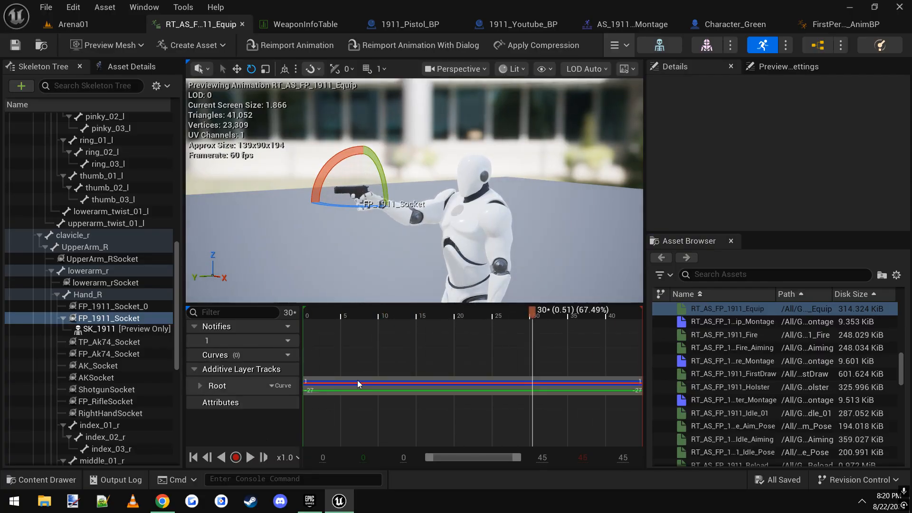
{"action": "left_click_drag", "start_coordinate": [413, 312], "coordinate": [232, 319]}
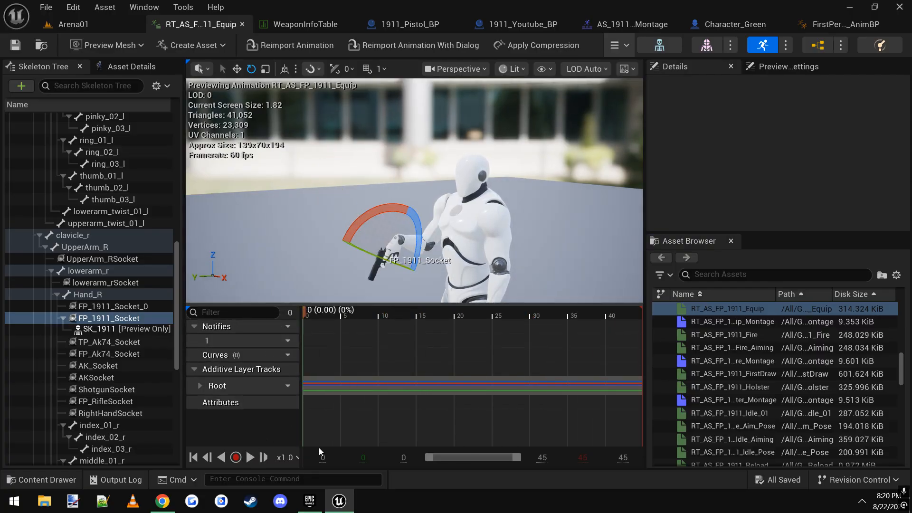
{"action": "mouse_move", "coordinate": [332, 228]}
{"action": "right_mouse_down"}
{"action": "mouse_move", "coordinate": [285, 285]}
{"action": "mouse_move", "coordinate": [327, 266]}
{"action": "mouse_move", "coordinate": [333, 233]}
{"action": "right_mouse_up"}
- Select the Root bone with the move gizmo active and examine its location offset in the equip animation
{"action": "left_click_drag", "start_coordinate": [175, 255], "coordinate": [172, 124]}
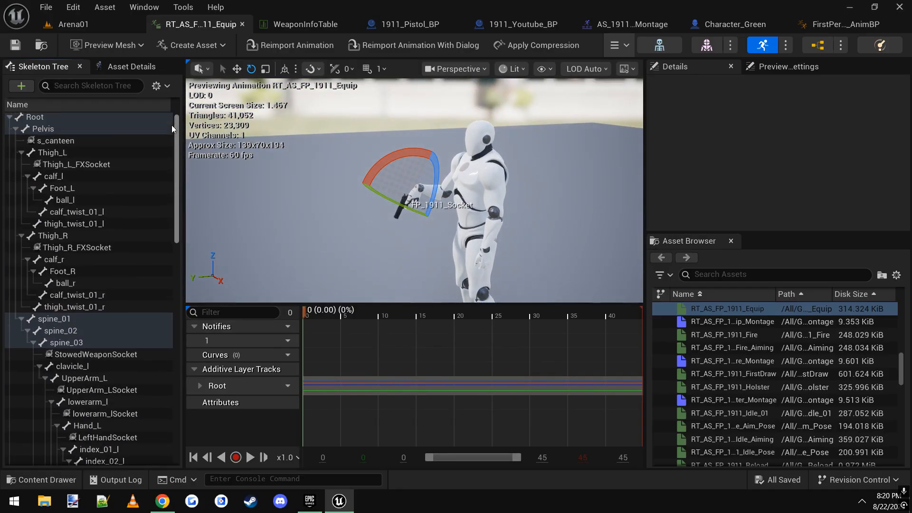
{"action": "left_click", "coordinate": [42, 119]}
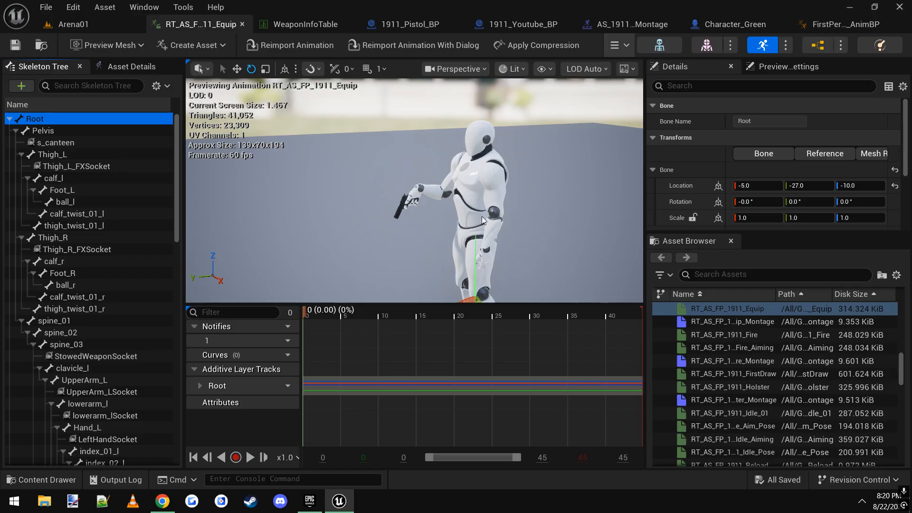
{"action": "mouse_move", "coordinate": [472, 199]}
{"action": "right_mouse_down"}
{"action": "mouse_move", "coordinate": [473, 226]}
{"action": "mouse_move", "coordinate": [496, 216]}
{"action": "mouse_move", "coordinate": [494, 192]}
{"action": "mouse_move", "coordinate": [463, 212]}
{"action": "mouse_move", "coordinate": [480, 221]}
{"action": "mouse_move", "coordinate": [484, 205]}
{"action": "right_mouse_up"}
{"action": "key", "text": "w"}
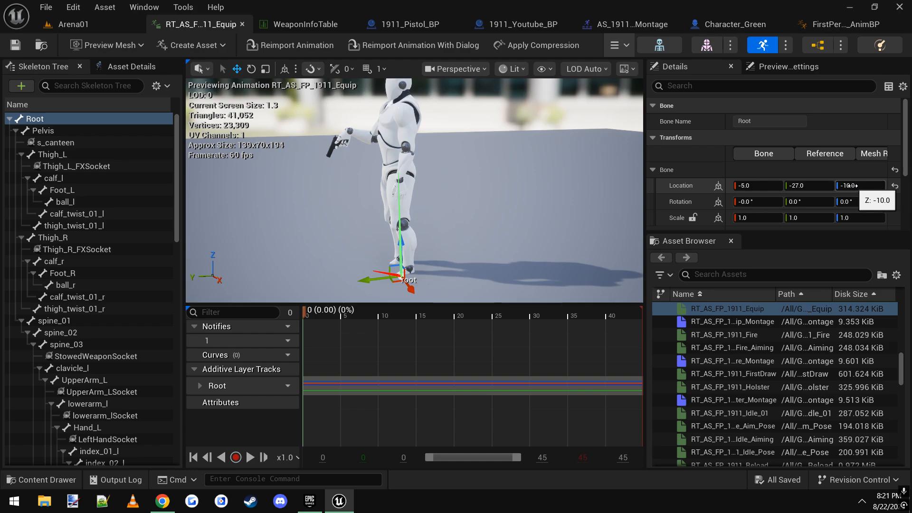
- Copy the Root bone's location values and examine the root offset at the mannequin's feet in the equip animation
{"action": "right_click", "coordinate": [678, 190]}
{"action": "left_click", "coordinate": [708, 210]}
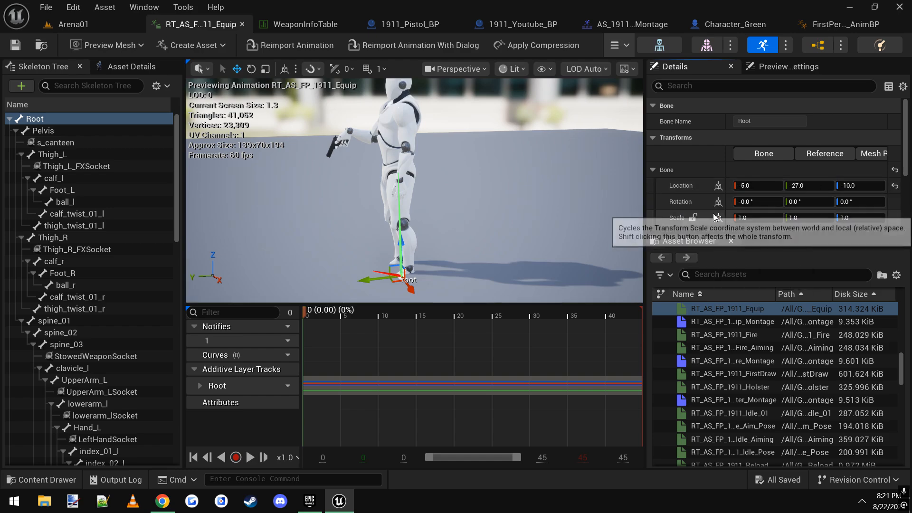
{"action": "right_click_drag", "start_coordinate": [479, 220], "coordinate": [507, 213]}
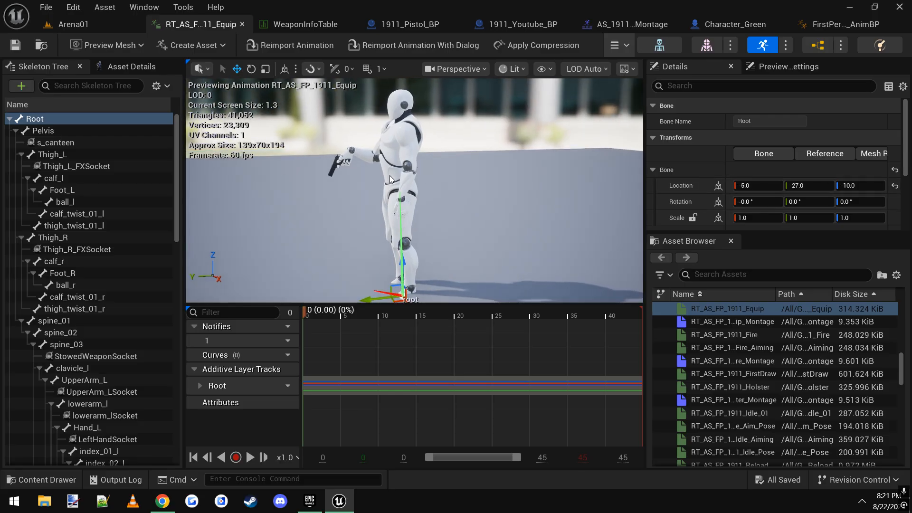
{"action": "key", "text": "s"}
{"action": "right_click_drag", "start_coordinate": [389, 176], "coordinate": [377, 209]}
{"action": "key", "text": "w"}
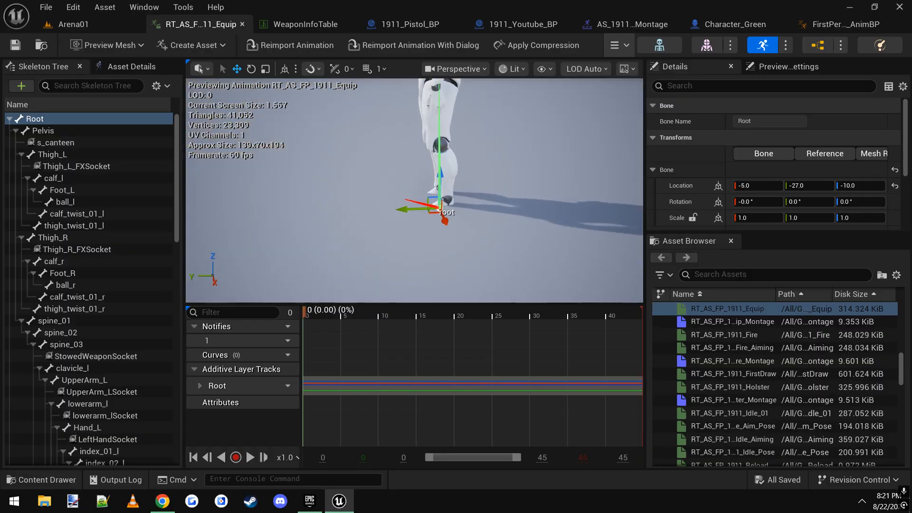
{"action": "key", "text": "w"}
{"action": "right_click_drag", "start_coordinate": [506, 202], "coordinate": [486, 204]}
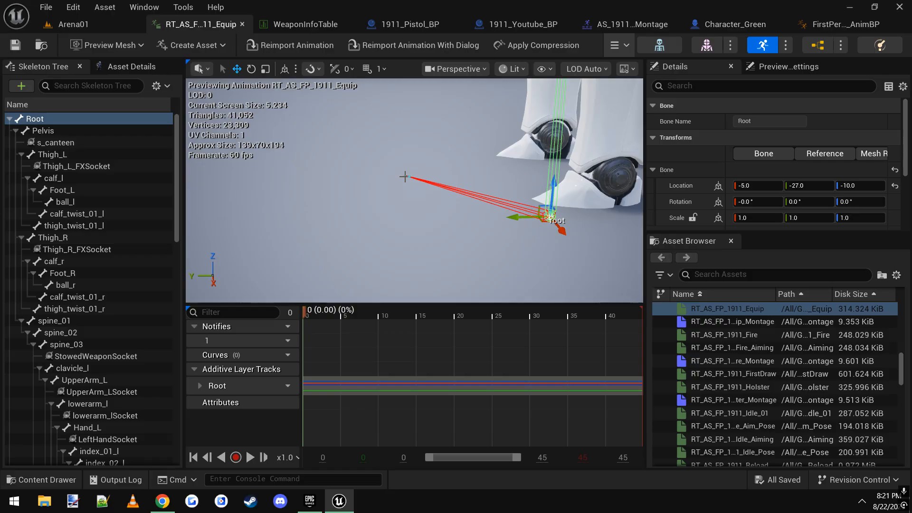
{"action": "right_click_drag", "start_coordinate": [565, 212], "coordinate": [574, 191]}
{"action": "key", "text": "s"}
{"action": "key", "text": "s"}
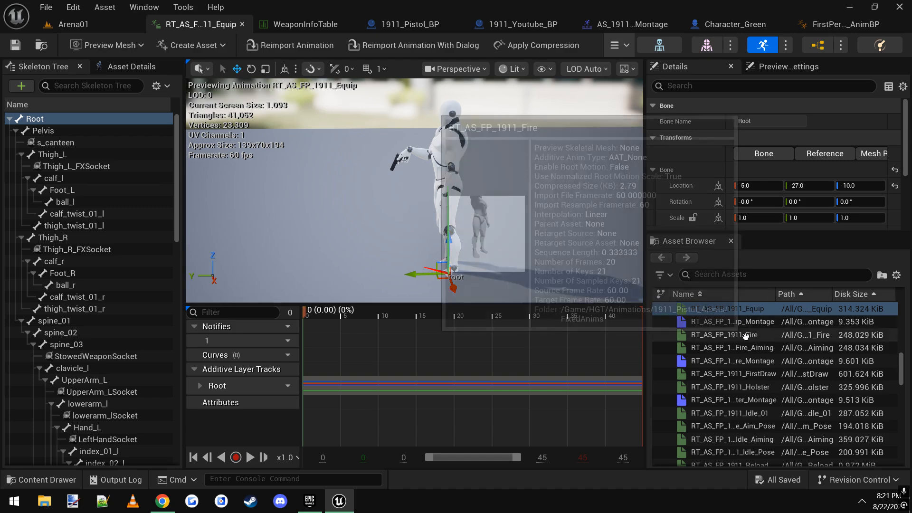
- Open the RT_AS_FP_1911_Fire animation from the FixedAnims folder, select its Root bone and paste the copied location values
{"action": "scroll", "coordinate": [723, 304], "scroll_direction": "up", "scroll_amount": 3}
{"action": "left_click", "coordinate": [75, 27]}
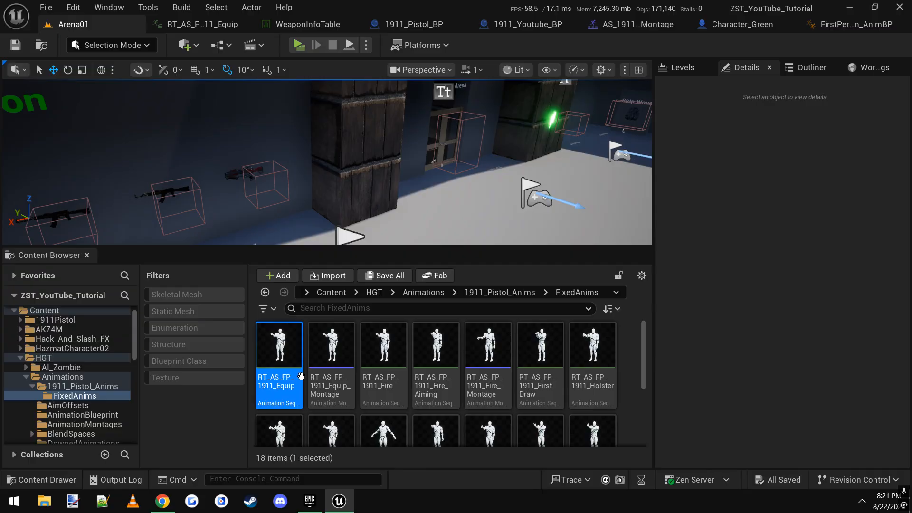
{"action": "mouse_move", "coordinate": [289, 375]}
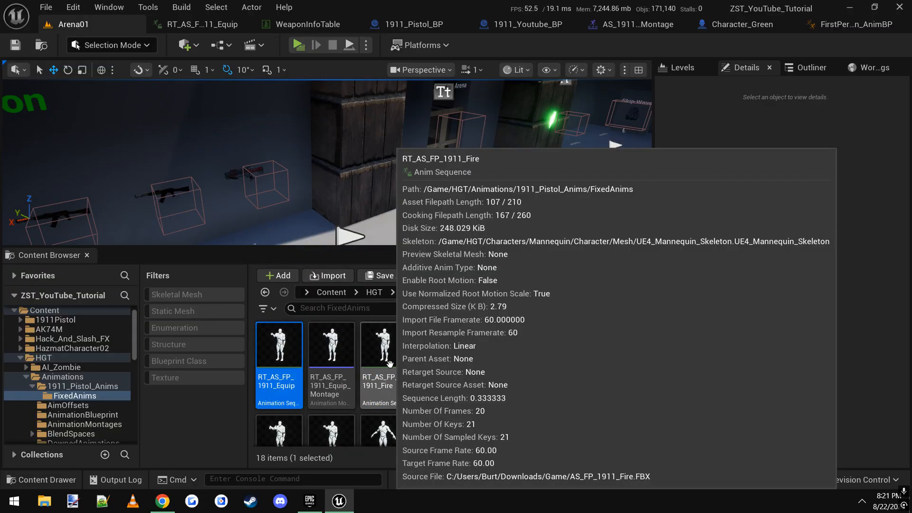
{"action": "left_click", "coordinate": [385, 349]}
{"action": "double_click", "coordinate": [386, 350]}
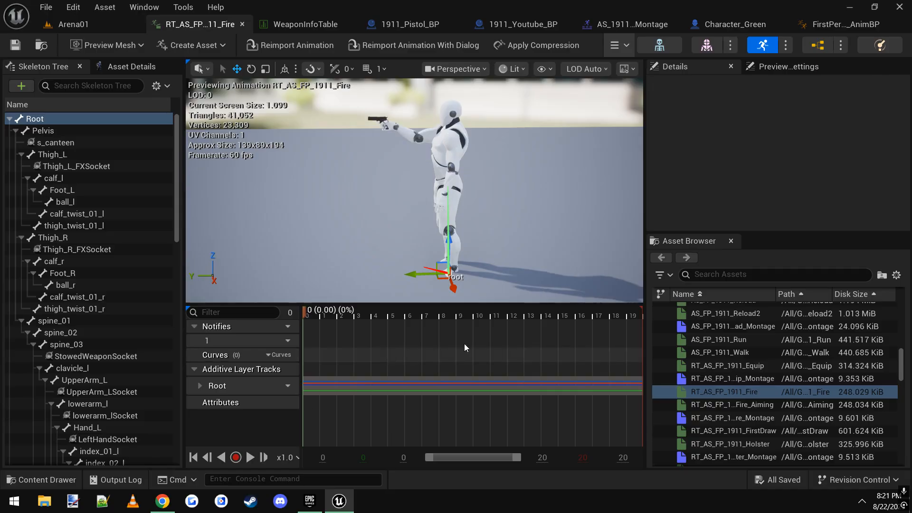
{"action": "left_click", "coordinate": [93, 118]}
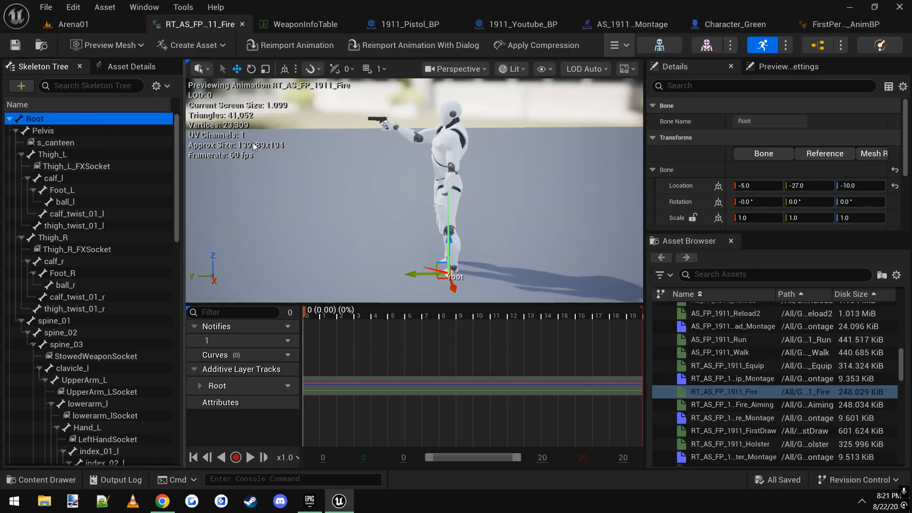
{"action": "right_click", "coordinate": [681, 187]}
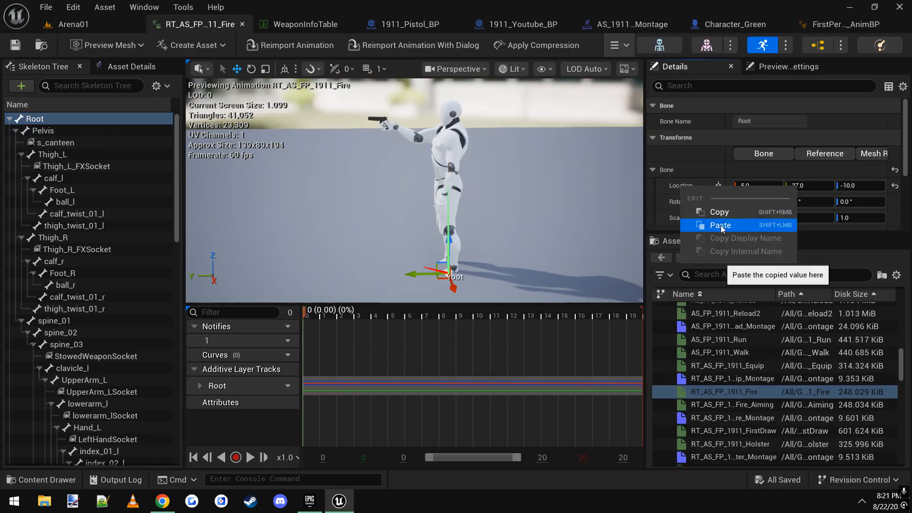
{"action": "left_click", "coordinate": [711, 225]}
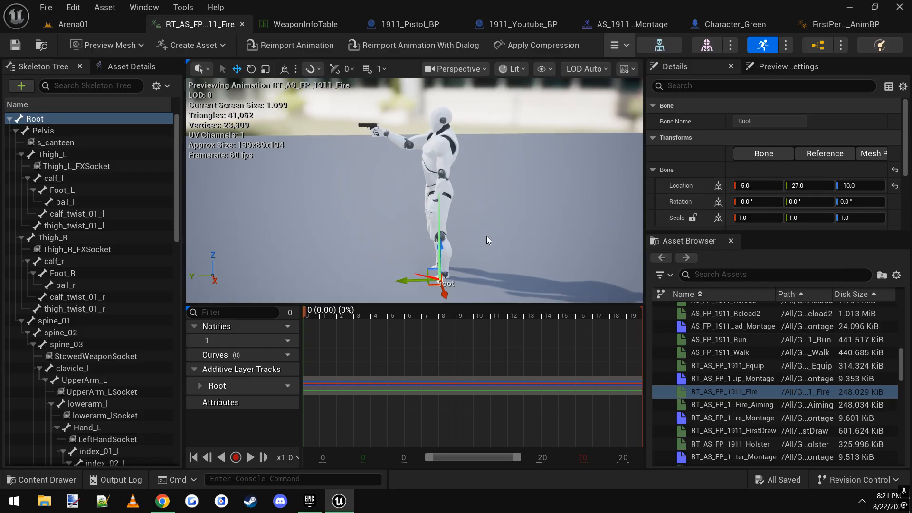
{"action": "right_click_drag", "start_coordinate": [478, 226], "coordinate": [493, 223]}
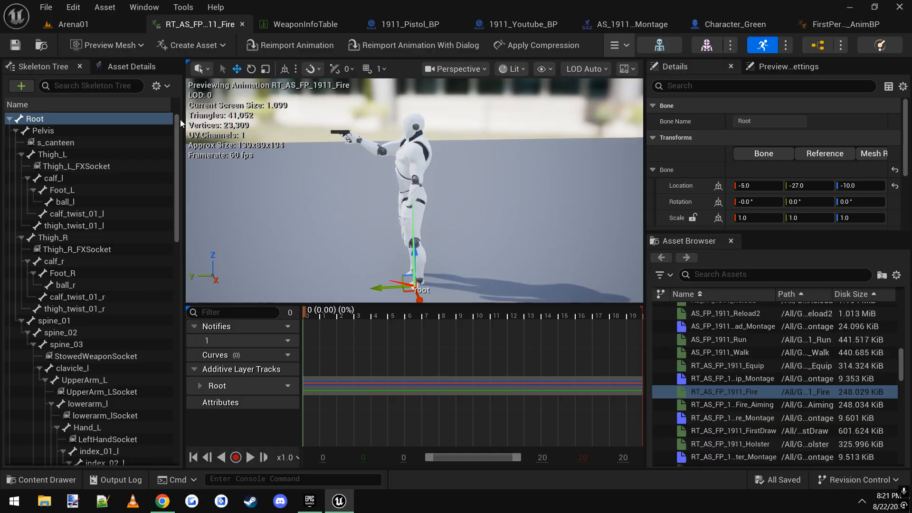
- Open the RT_AS_FP_1911_Fire_Aiming animation and examine the Root bone's location offset
{"action": "left_click", "coordinate": [84, 27]}
{"action": "double_click", "coordinate": [440, 349]}
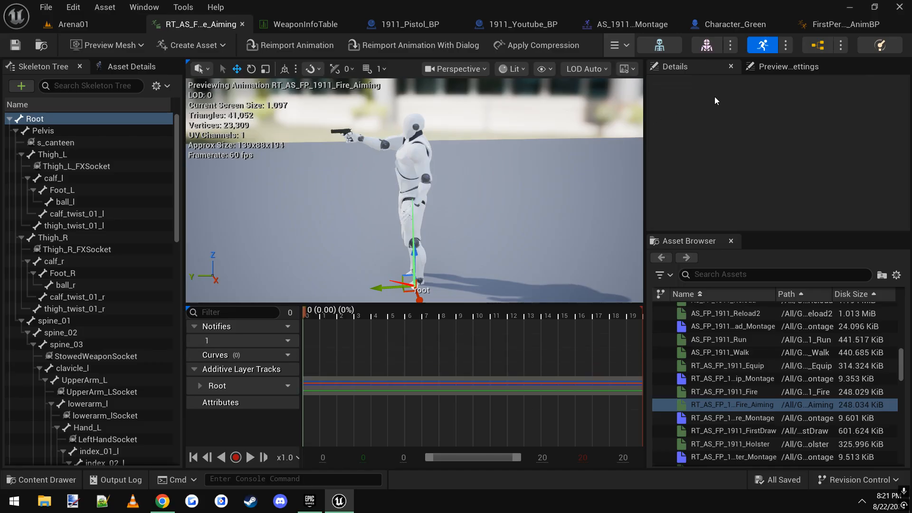
{"action": "left_click", "coordinate": [64, 120]}
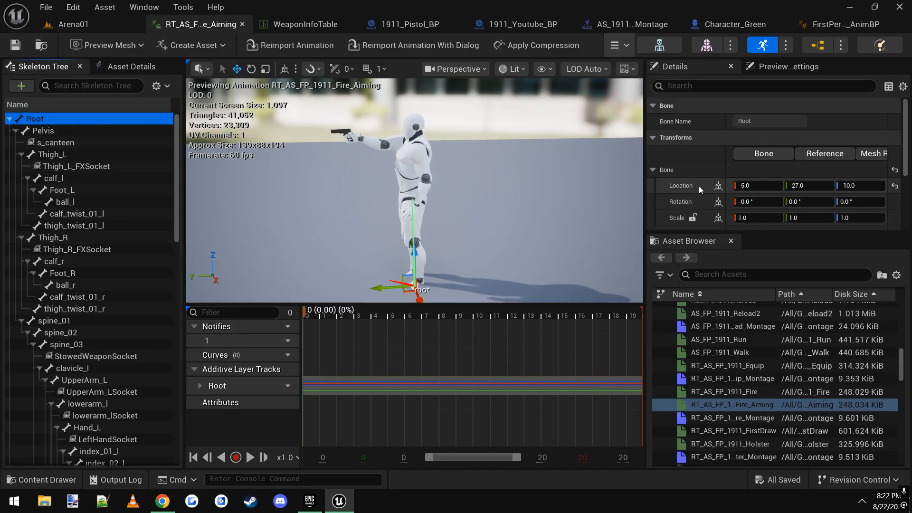
{"action": "mouse_move", "coordinate": [482, 208]}
{"action": "right_mouse_down"}
{"action": "mouse_move", "coordinate": [465, 190]}
{"action": "mouse_move", "coordinate": [487, 215]}
{"action": "right_mouse_up"}
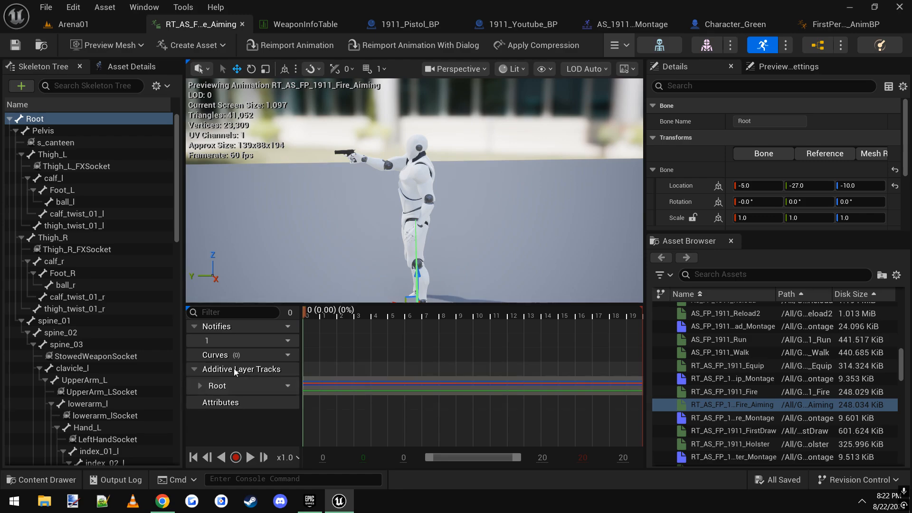
- Return to the Arena01 level and play-test aiming the 1911 pistol in first person
{"action": "left_click", "coordinate": [88, 26]}
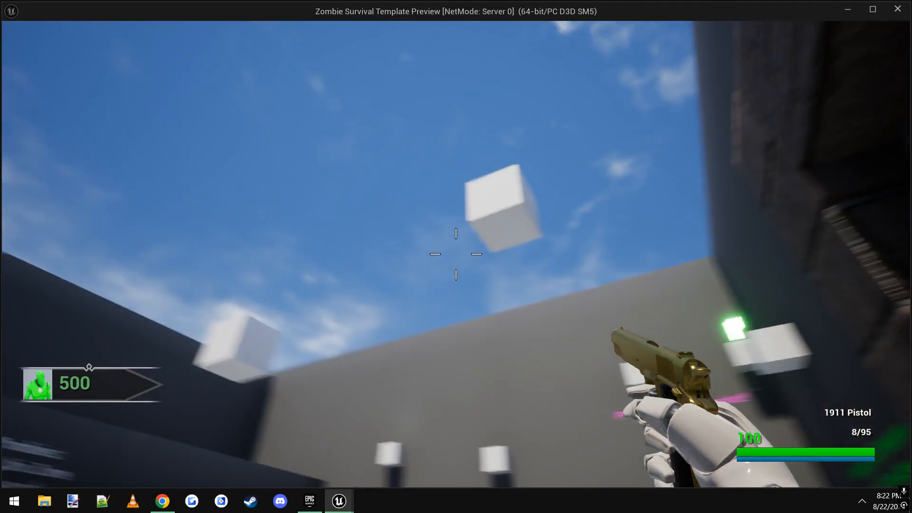
{"action": "right_click", "coordinate": [456, 254]}
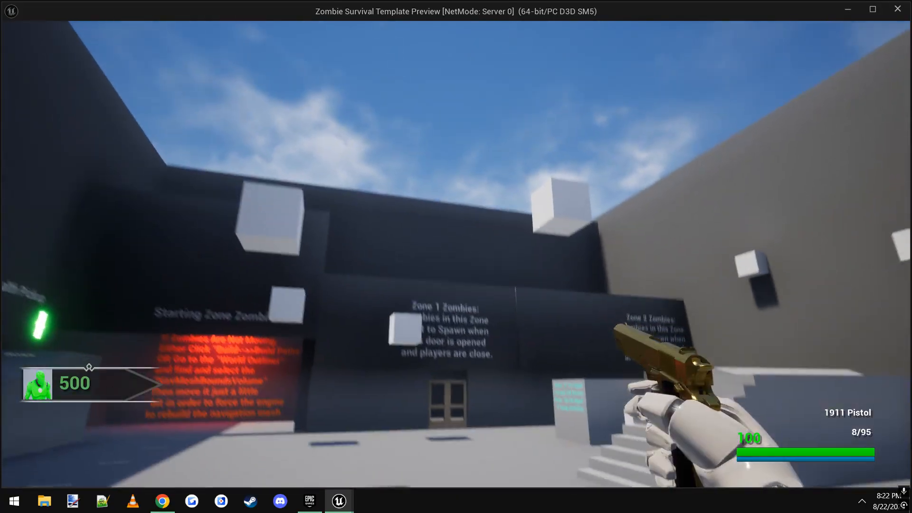
{"action": "right_click", "coordinate": [456, 254]}
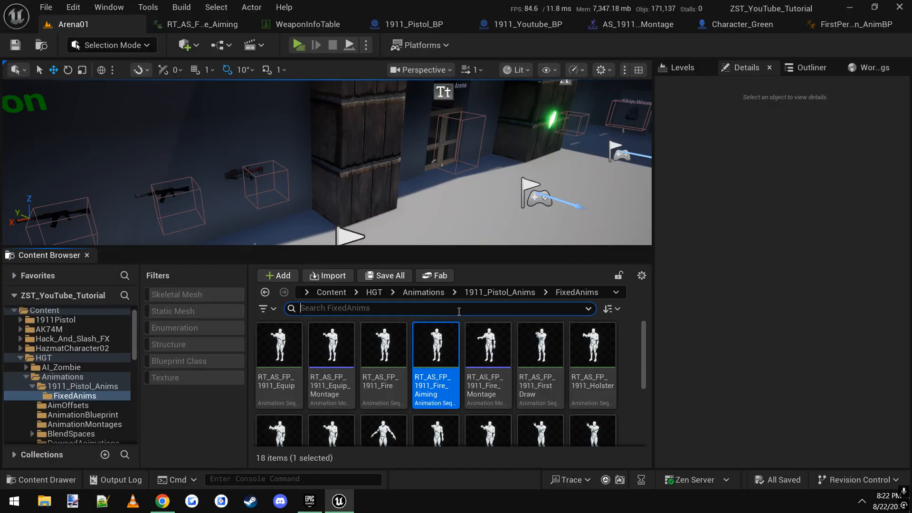
- Filter the FixedAnims folder by "idle", open RT_AS_FP_1911_Idle_01 and remove its Root additive layer track
{"action": "type", "text": "dle"}
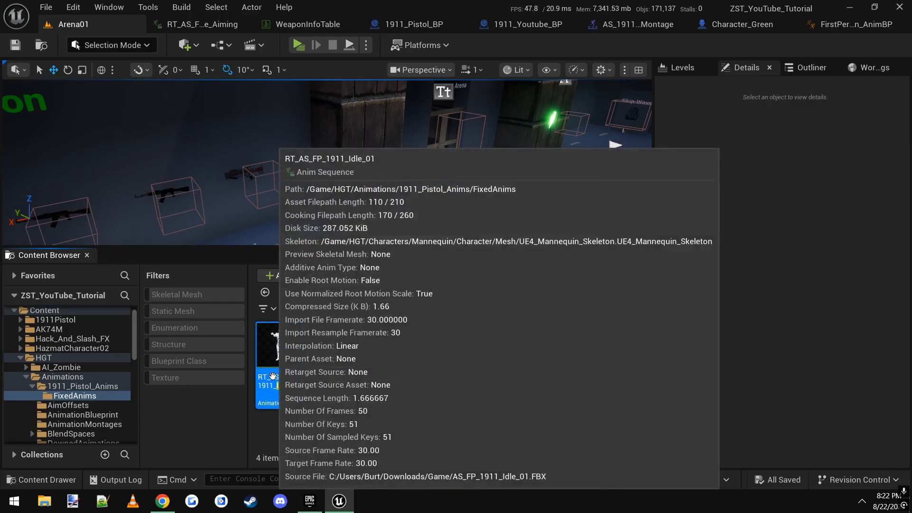
{"action": "double_click", "coordinate": [279, 349]}
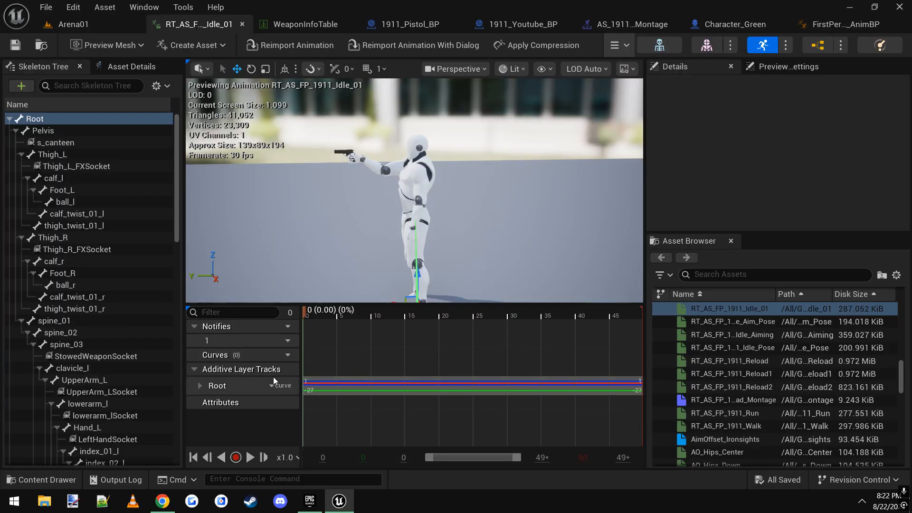
{"action": "left_click", "coordinate": [345, 382]}
{"action": "right_click", "coordinate": [345, 383]}
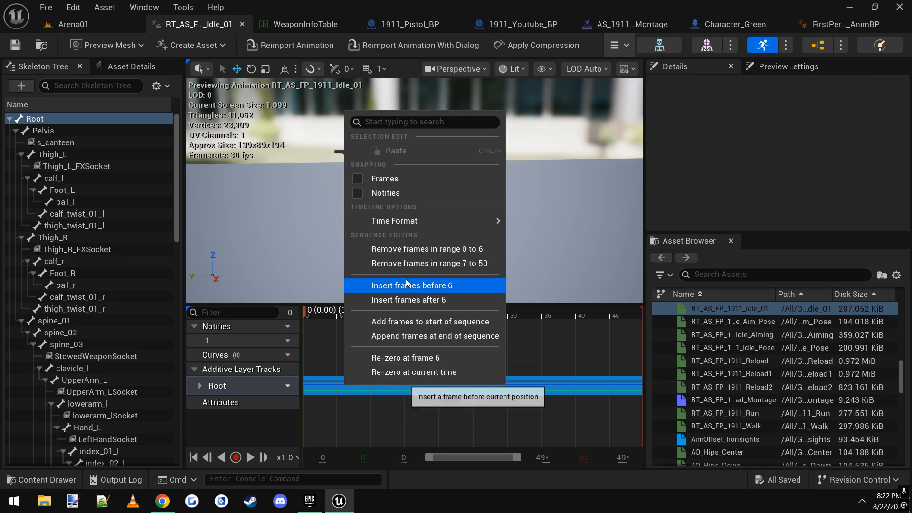
{"action": "left_click", "coordinate": [202, 386]}
{"action": "left_click", "coordinate": [202, 386]}
{"action": "scroll", "coordinate": [261, 404], "scroll_direction": "down", "scroll_amount": 1}
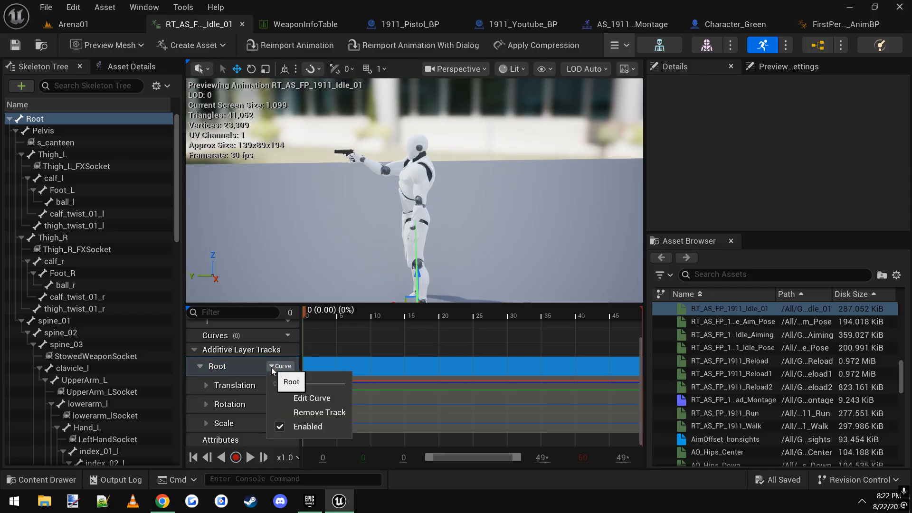
{"action": "left_click", "coordinate": [318, 412]}
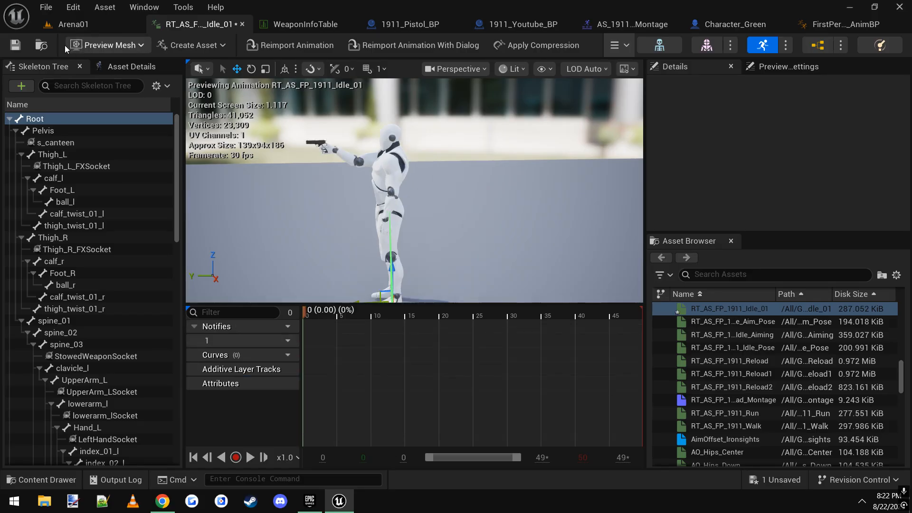
{"action": "right_click_drag", "start_coordinate": [217, 117], "coordinate": [218, 137]}
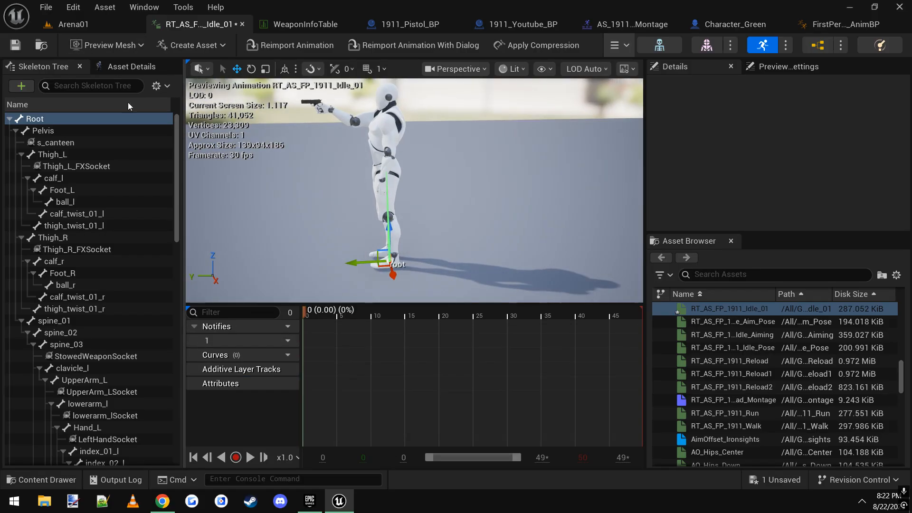
- Play-test the Arena01 level to check the pistol's idle pose while walking and aiming, and end the preview
{"action": "left_click", "coordinate": [90, 27]}
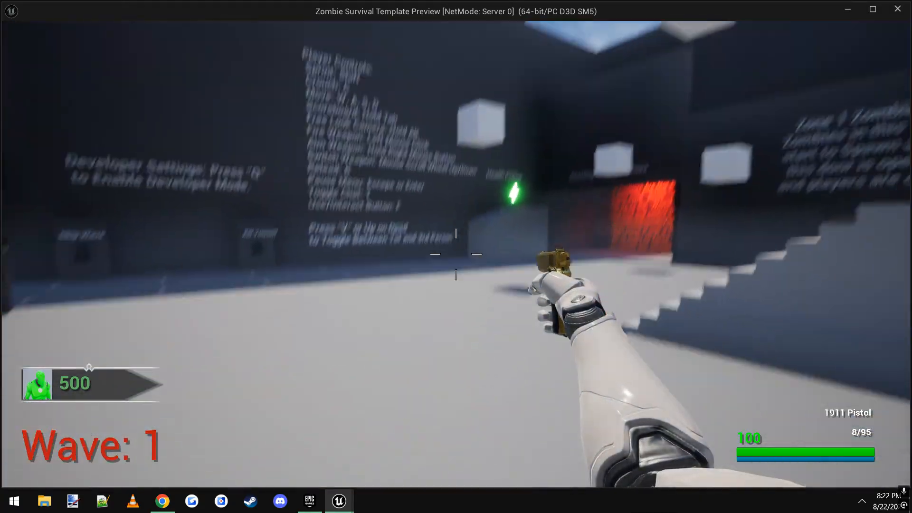
{"action": "key", "text": "w"}
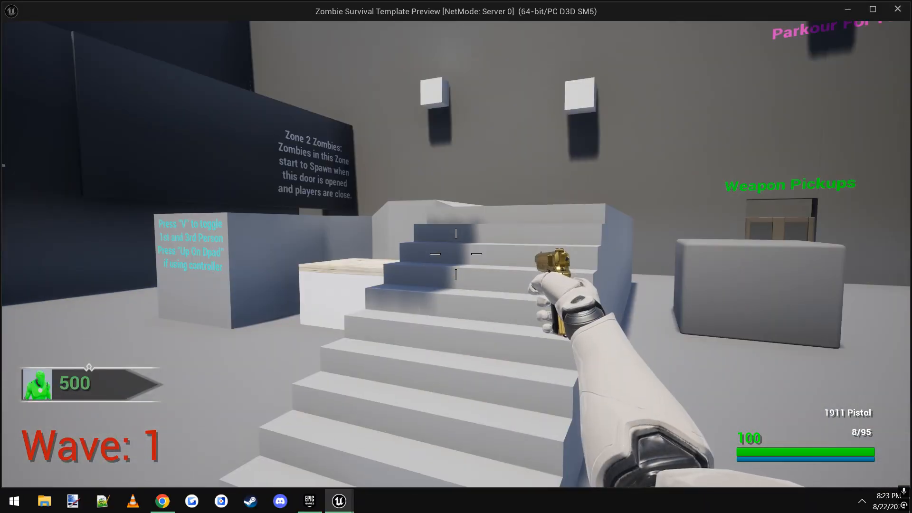
{"action": "right_click", "coordinate": [456, 254]}
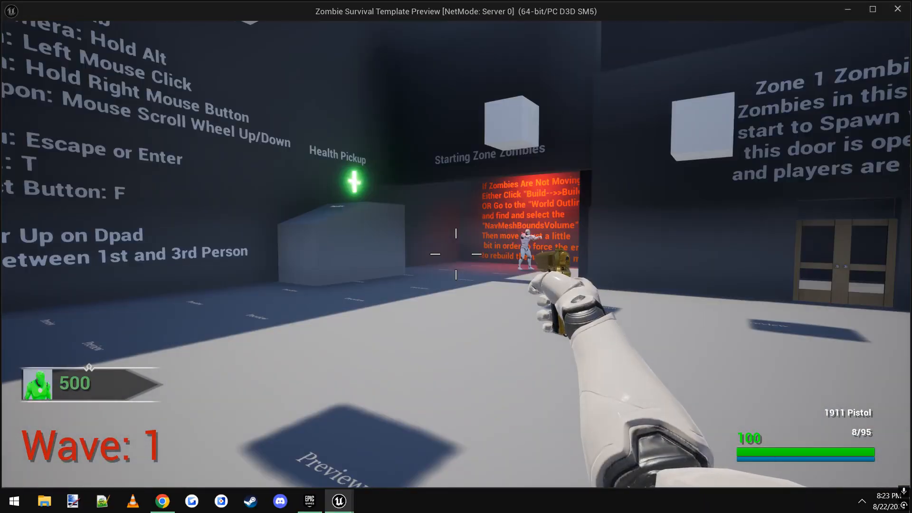
{"action": "key", "text": "Escape"}
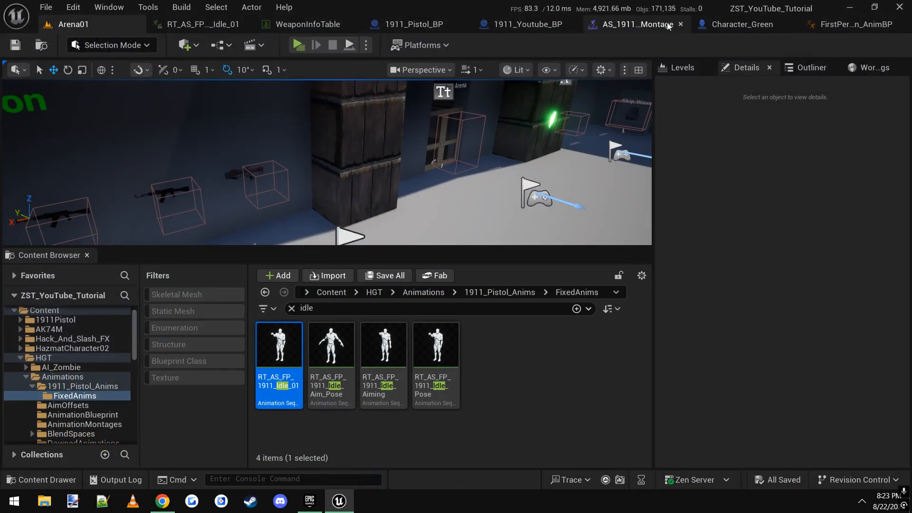
- Open the Character_Green blueprint and examine how the first-person arms sit relative to the character body
{"action": "left_click", "coordinate": [742, 25]}
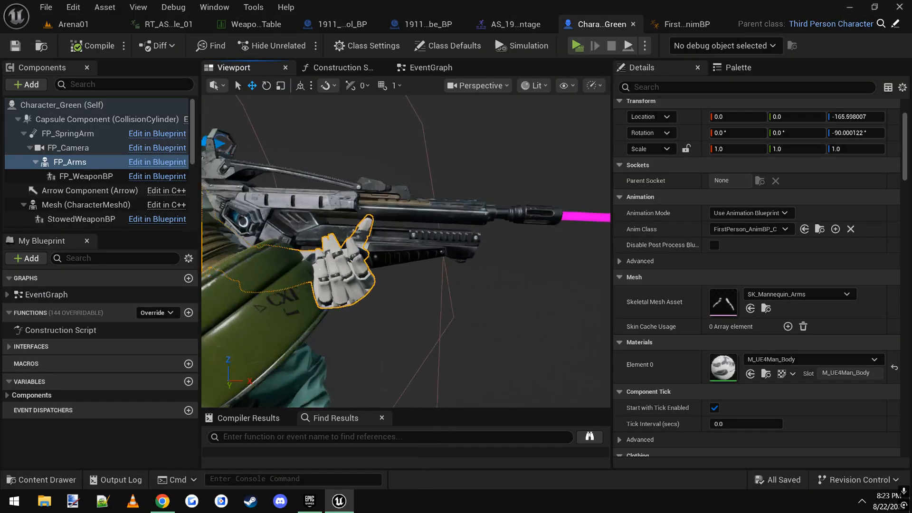
{"action": "right_click_drag", "start_coordinate": [419, 274], "coordinate": [414, 271]}
{"action": "key", "text": "s"}
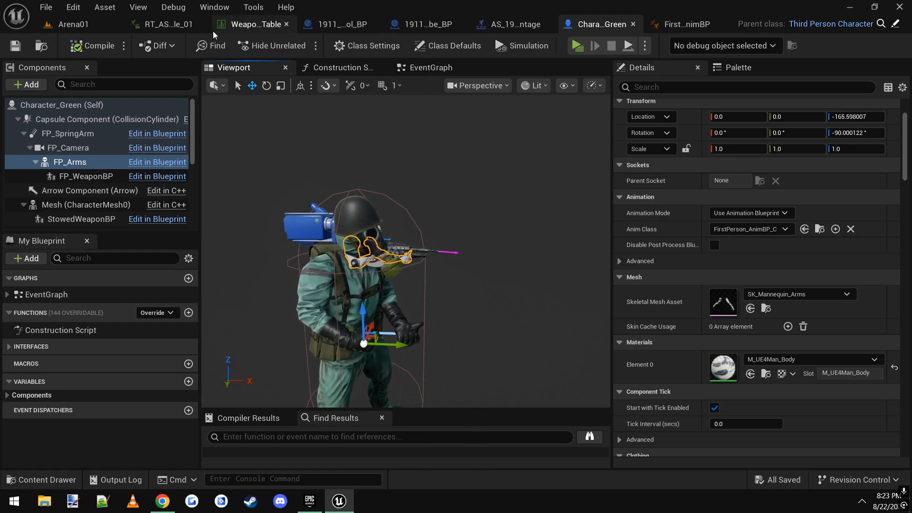
- Return to the idle animation's editor, open RT_AS_FP_1911_Idle_Aim_Pose and examine its Root bone's location offset
{"action": "left_click", "coordinate": [159, 23]}
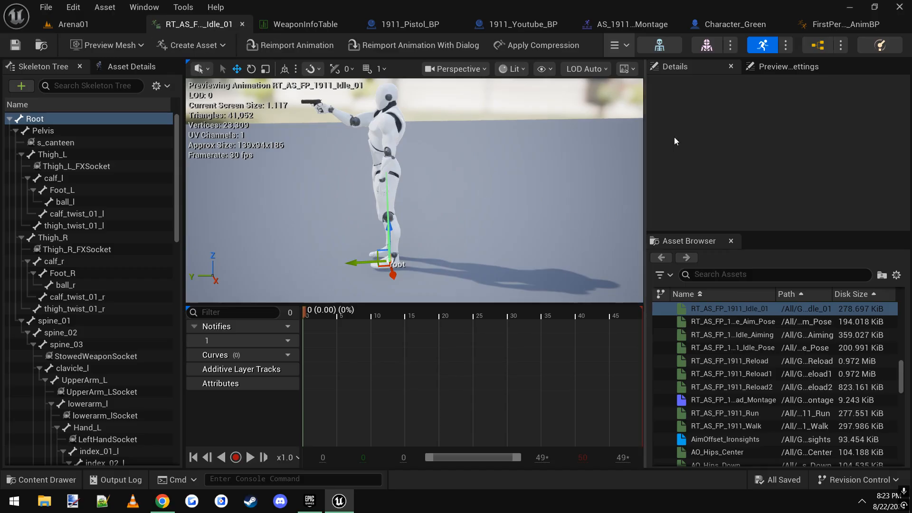
{"action": "left_click", "coordinate": [781, 66]}
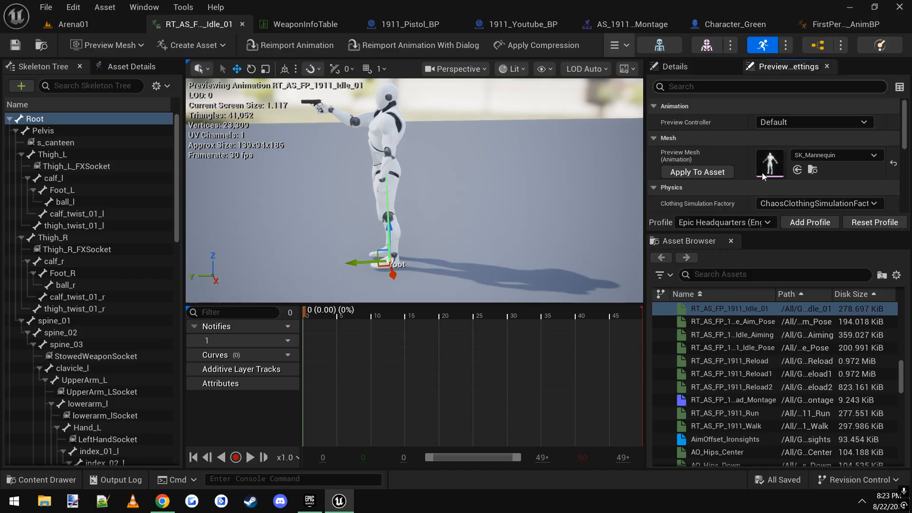
{"action": "left_click", "coordinate": [689, 322]}
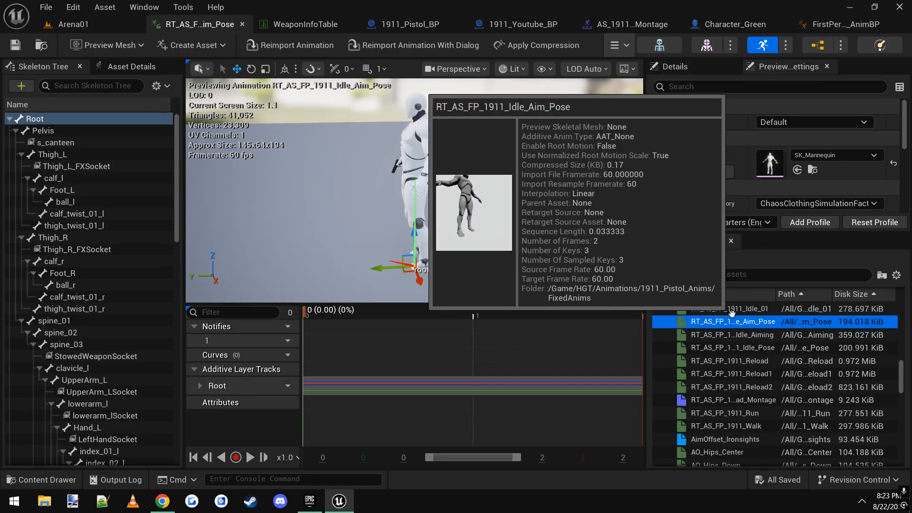
{"action": "left_click", "coordinate": [57, 176]}
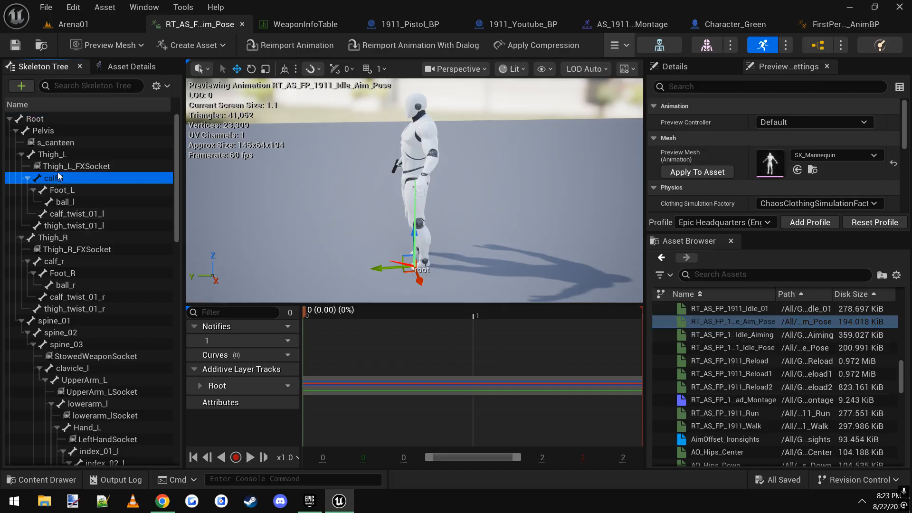
{"action": "left_click", "coordinate": [46, 122]}
{"action": "left_click", "coordinate": [682, 68]}
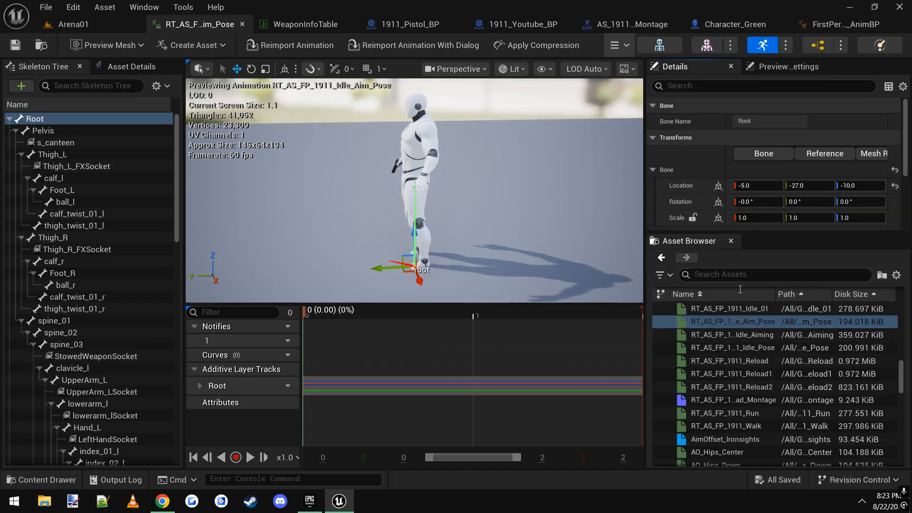
- Copy the aim pose's Root location offset (-5, -27, -10) onto the Root bone of RT_AS_FP_1911_Idle_01
{"action": "right_click", "coordinate": [689, 186]}
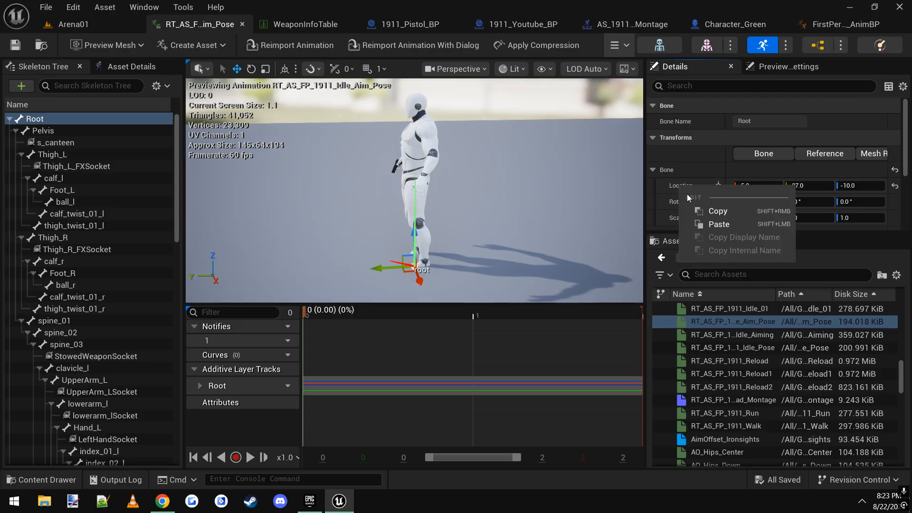
{"action": "left_click", "coordinate": [711, 212]}
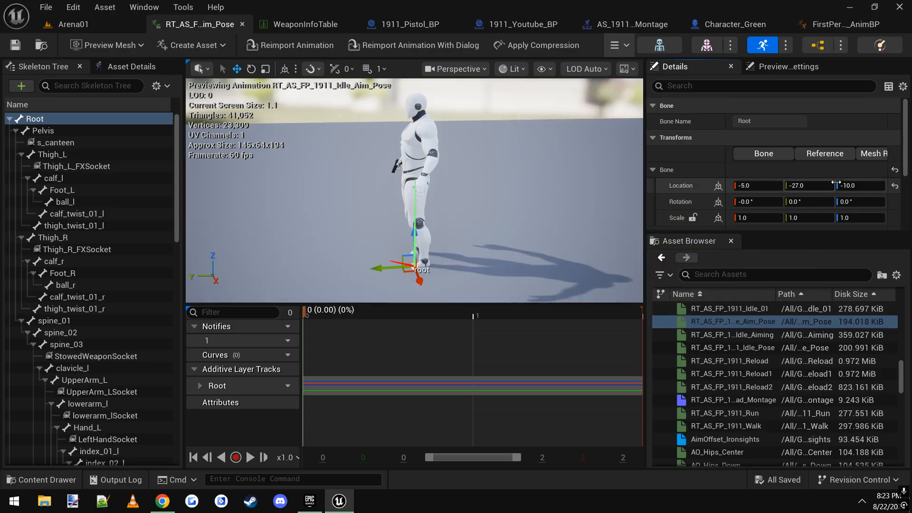
{"action": "left_click", "coordinate": [727, 308]}
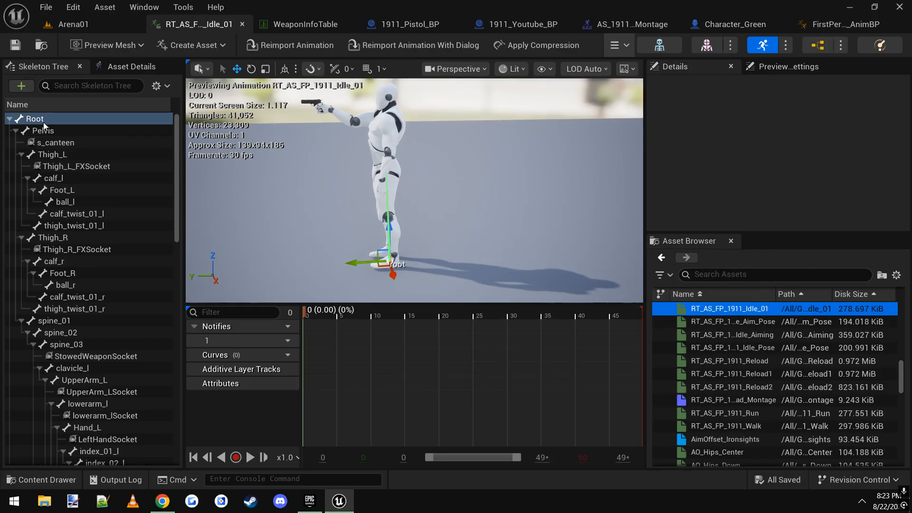
{"action": "left_click", "coordinate": [47, 118]}
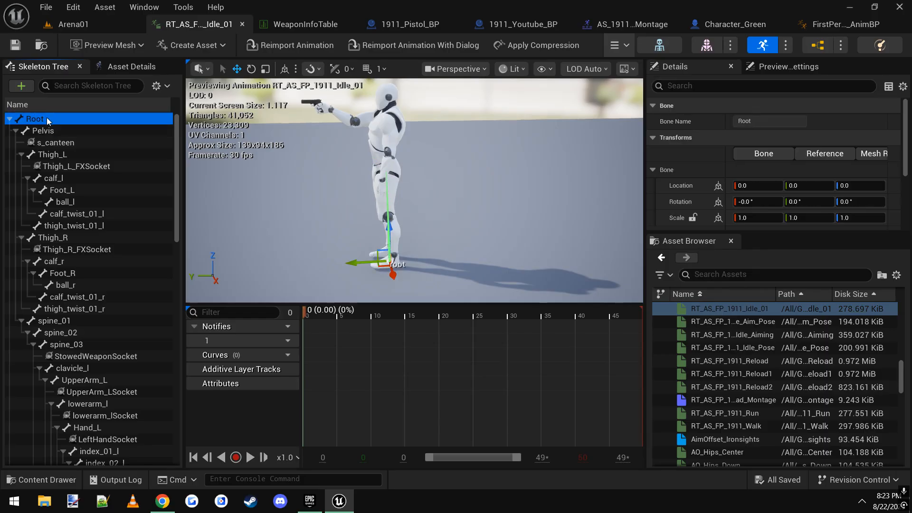
{"action": "right_click", "coordinate": [674, 186]}
{"action": "left_click", "coordinate": [713, 224]}
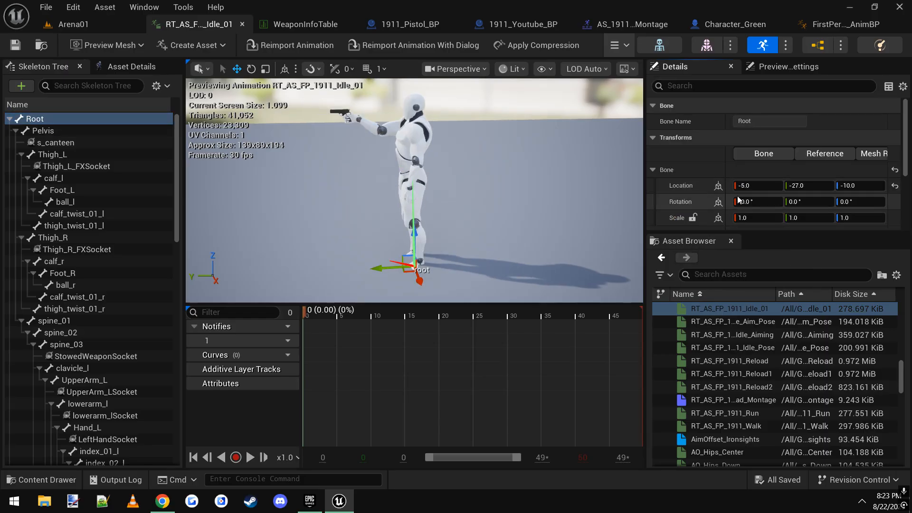
- Key the Root bone's offset as an additive layer track in RT_AS_FP_1911_Idle_01 and save the animation
{"action": "right_click_drag", "start_coordinate": [493, 175], "coordinate": [461, 240]}
{"action": "key", "text": "s"}
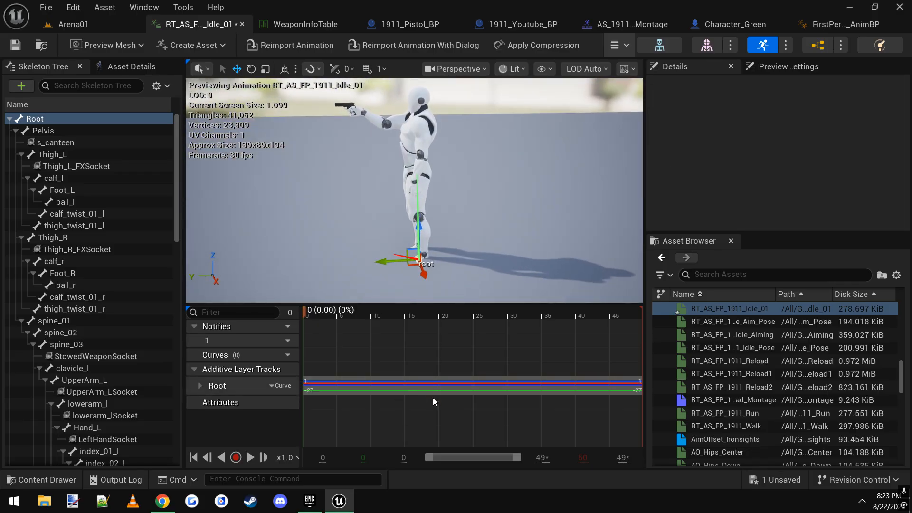
{"action": "left_click", "coordinate": [16, 45]}
- Play-test the Arena01 level by aiming, firing and reloading the 1911 pistol, and end the preview
{"action": "left_click", "coordinate": [114, 24]}
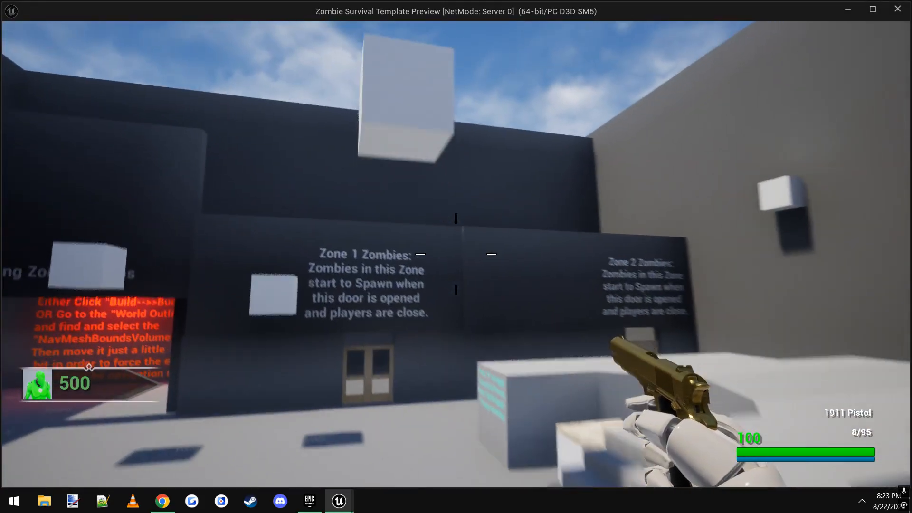
{"action": "right_click", "coordinate": [456, 254]}
{"action": "left_click", "coordinate": [456, 254]}
{"action": "key", "text": "r"}
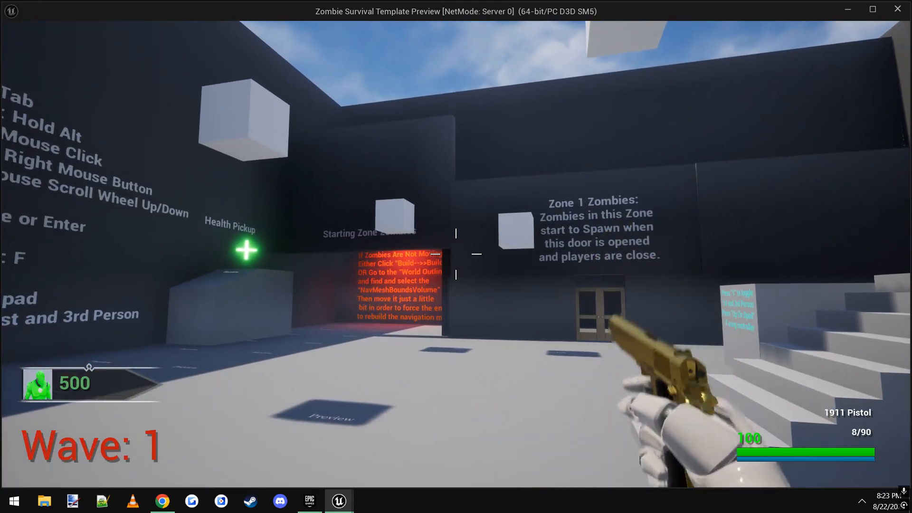
{"action": "key", "text": "Escape"}
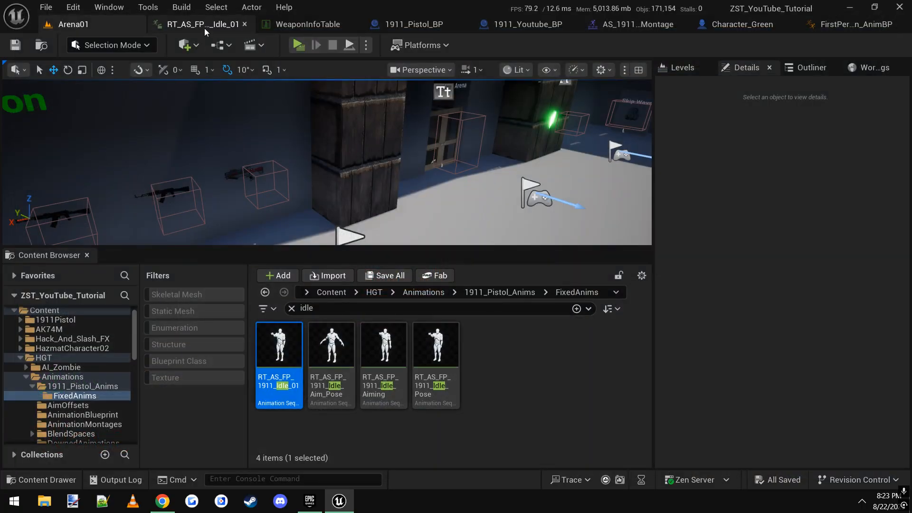
- Find the FP_ReloadMontage of the 1911_YouTubePistol row in WeaponInfoTable and open RT_AS_FP_1911_Reload_Montage
{"action": "left_click", "coordinate": [323, 25]}
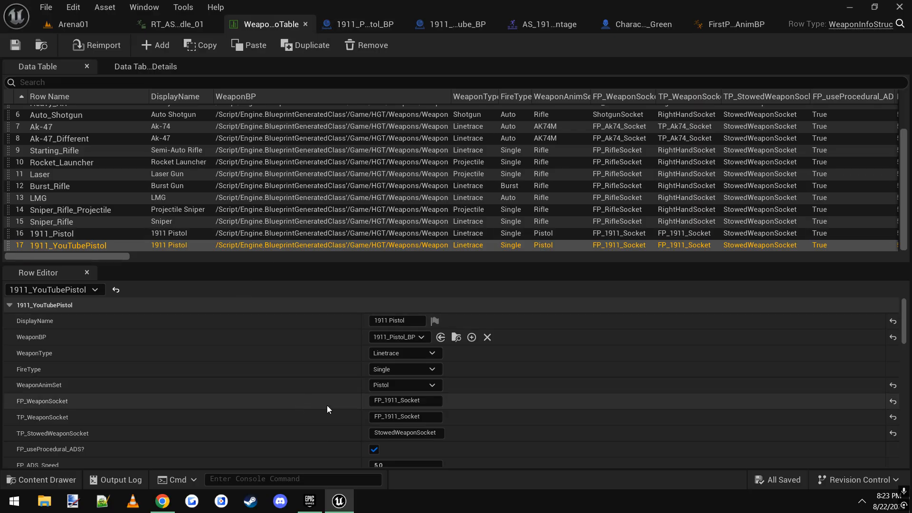
{"action": "scroll", "coordinate": [326, 401], "scroll_direction": "down", "scroll_amount": 5}
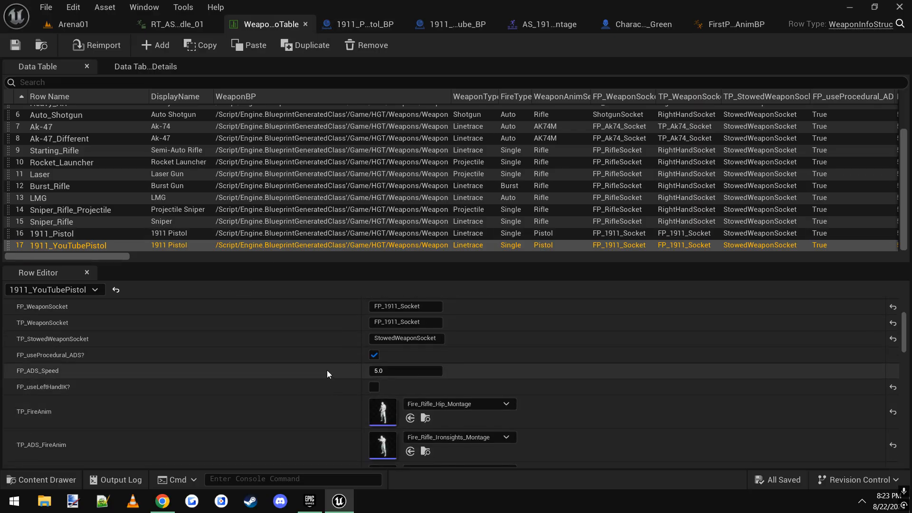
{"action": "scroll", "coordinate": [327, 374], "scroll_direction": "down", "scroll_amount": 6}
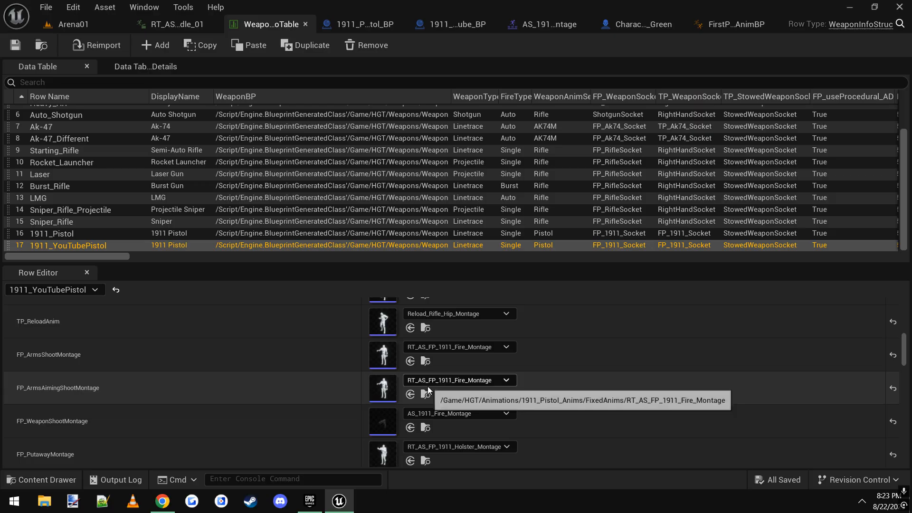
{"action": "scroll", "coordinate": [128, 427], "scroll_direction": "down", "scroll_amount": 3}
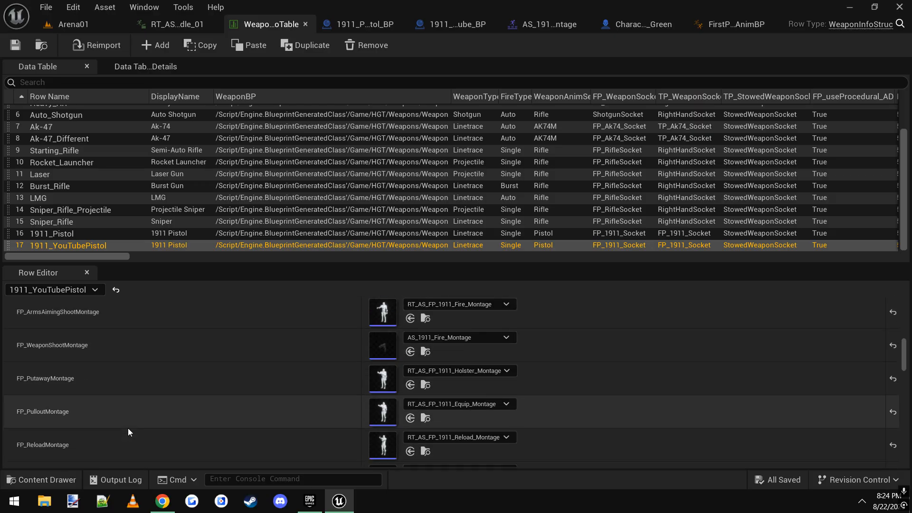
{"action": "scroll", "coordinate": [128, 428], "scroll_direction": "down", "scroll_amount": 2}
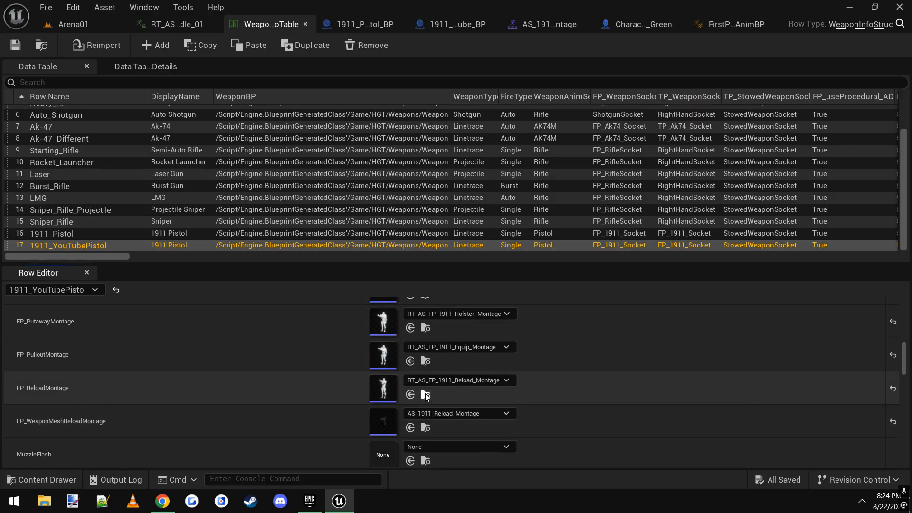
{"action": "left_click", "coordinate": [426, 395]}
{"action": "double_click", "coordinate": [337, 432]}
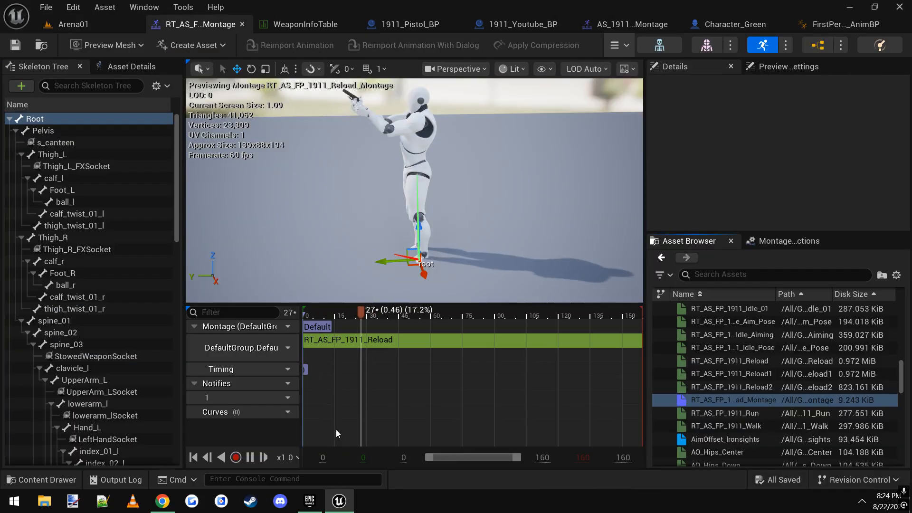
- Pause the reload montage's playback and look through the notify types available for its notify track
{"action": "right_click", "coordinate": [367, 399]}
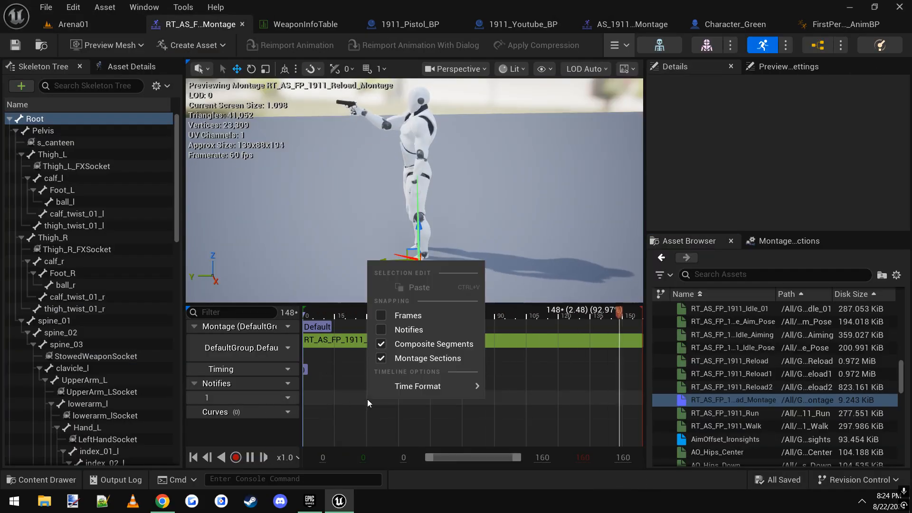
{"action": "left_click", "coordinate": [250, 457]}
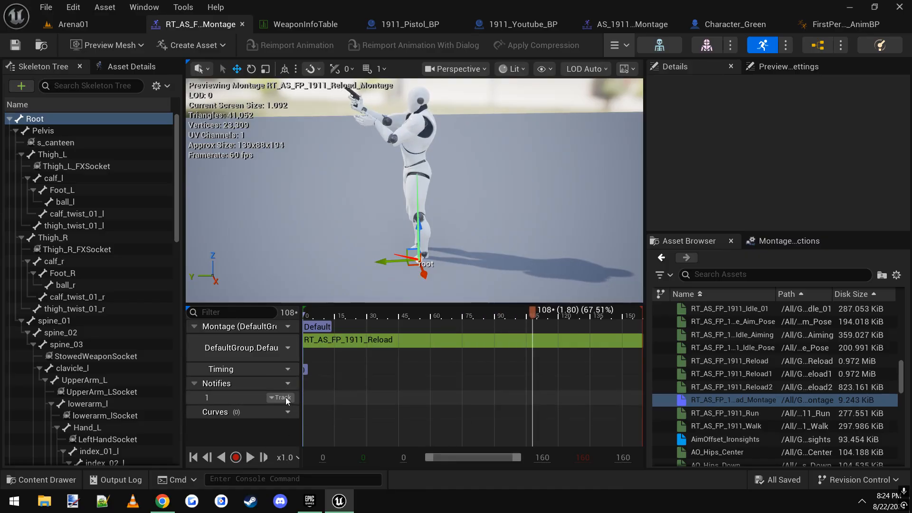
{"action": "right_click", "coordinate": [343, 399]}
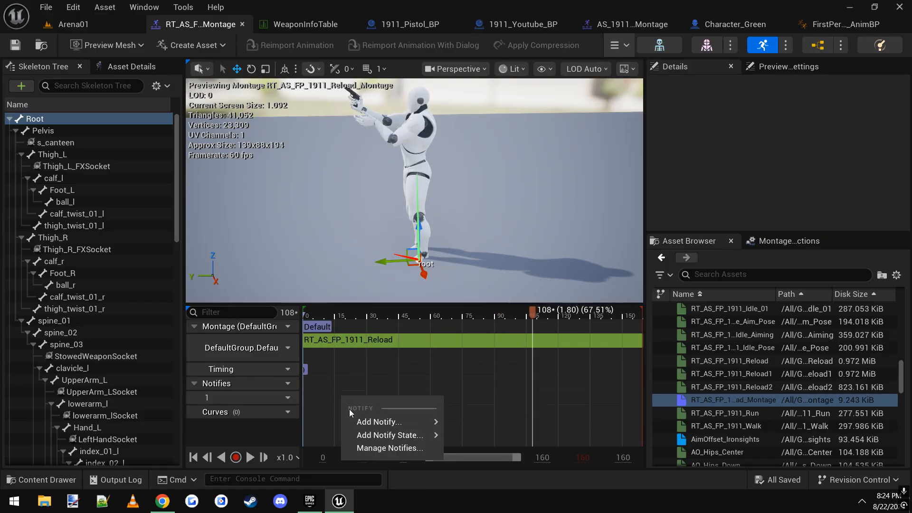
{"action": "mouse_move", "coordinate": [412, 420]}
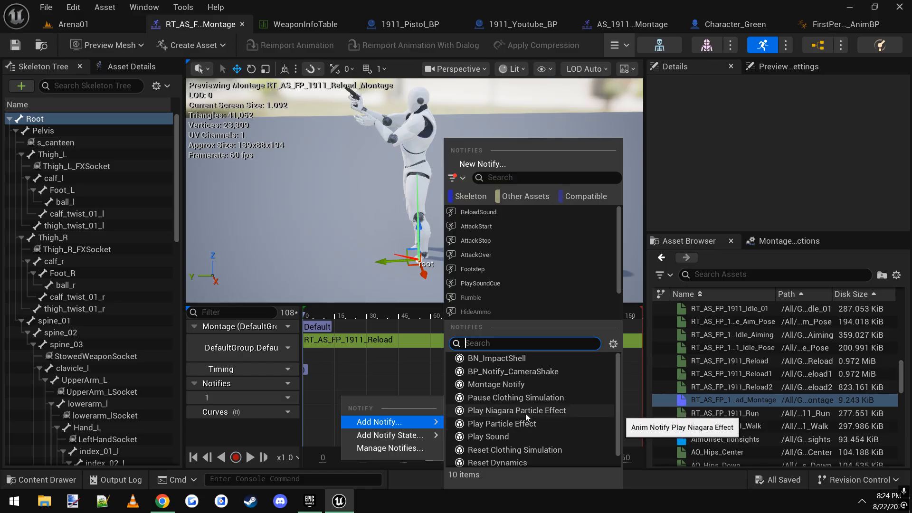
{"action": "scroll", "coordinate": [538, 409], "scroll_direction": "down", "scroll_amount": 1}
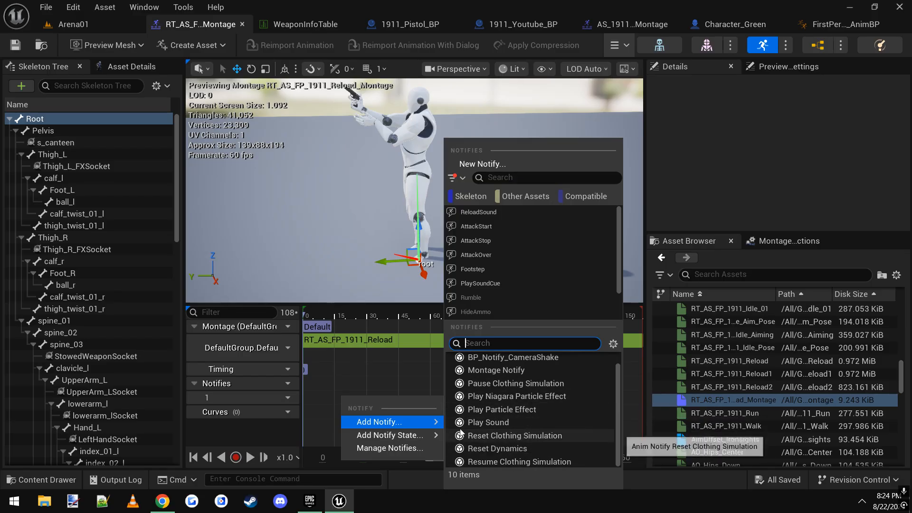
{"action": "left_click", "coordinate": [322, 398]}
- Add a Play Sound notify to the reload montage at about frame 36, where the support hand approaches the gun
{"action": "right_click_drag", "start_coordinate": [397, 281], "coordinate": [389, 261]}
{"action": "key", "text": "w"}
{"action": "key", "text": "s"}
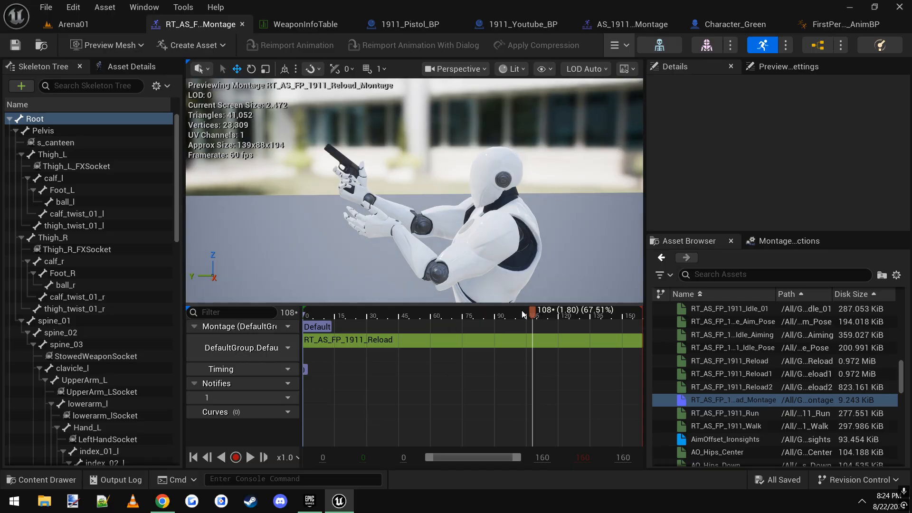
{"action": "left_click_drag", "start_coordinate": [522, 312], "coordinate": [381, 318]}
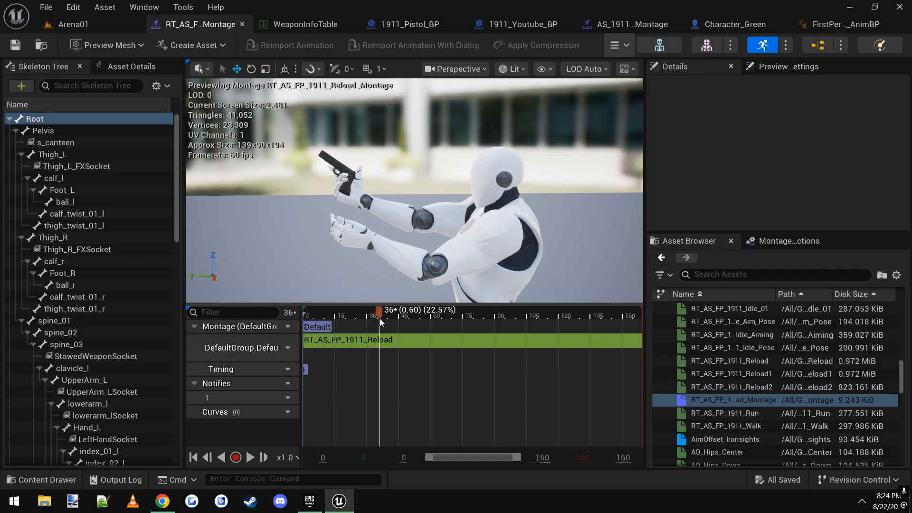
{"action": "right_click", "coordinate": [379, 397]}
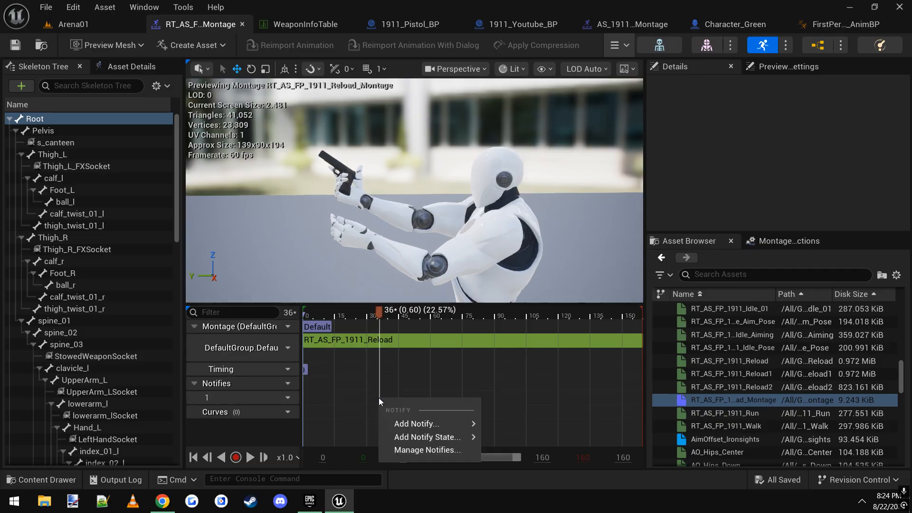
{"action": "left_click", "coordinate": [547, 432]}
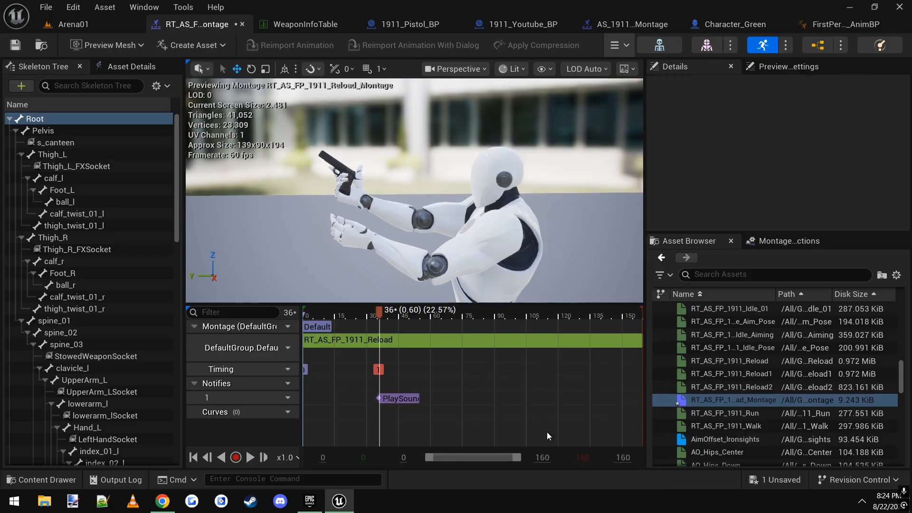
- Browse the "reload" sounds for the Play Sound notify, and delete the notify from the reload montage
{"action": "left_click", "coordinate": [400, 399]}
{"action": "left_click", "coordinate": [799, 142]}
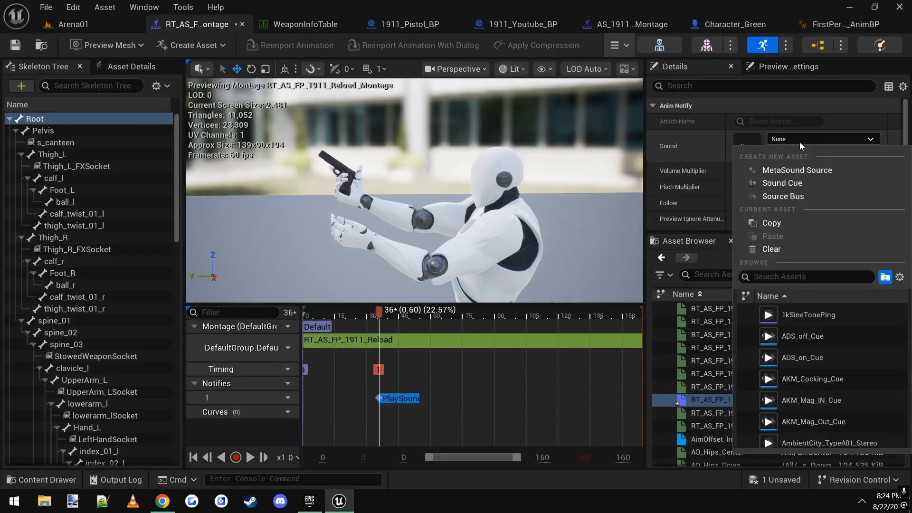
{"action": "type", "text": "reload"}
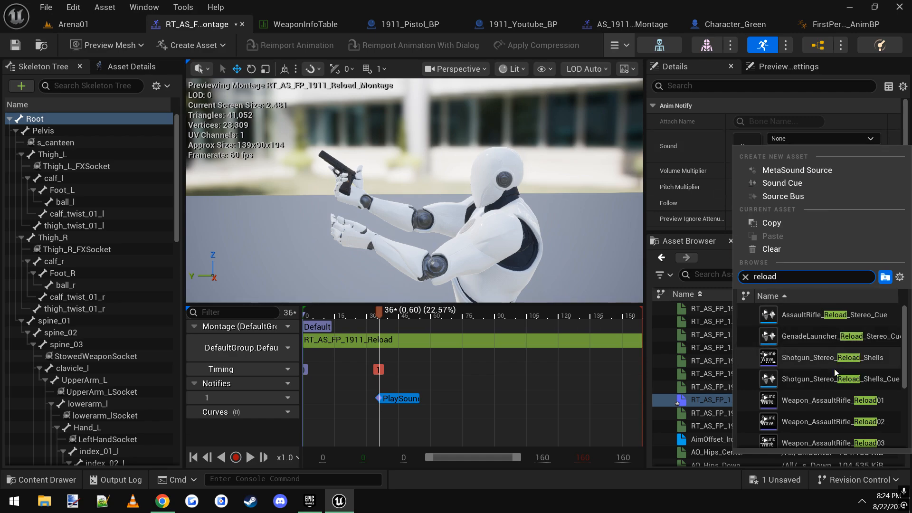
{"action": "scroll", "coordinate": [835, 372], "scroll_direction": "down", "scroll_amount": 1}
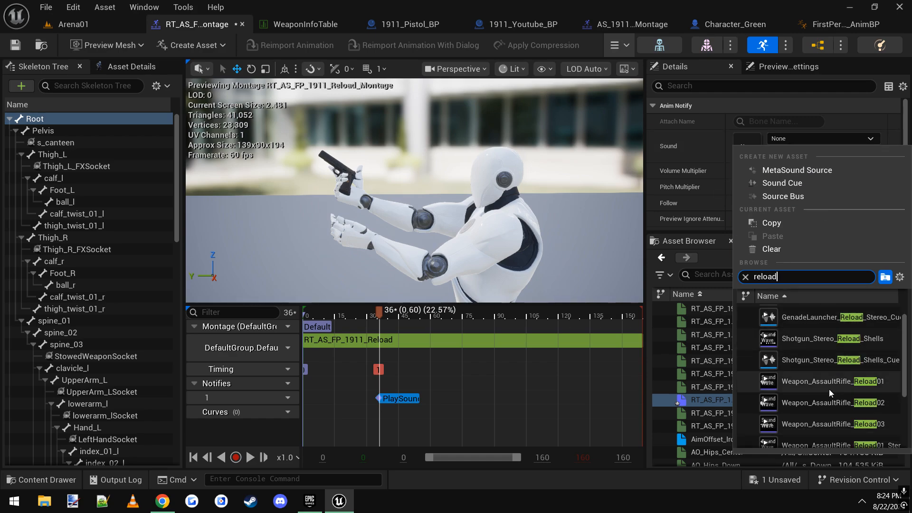
{"action": "left_click_drag", "start_coordinate": [908, 366], "coordinate": [901, 430]}
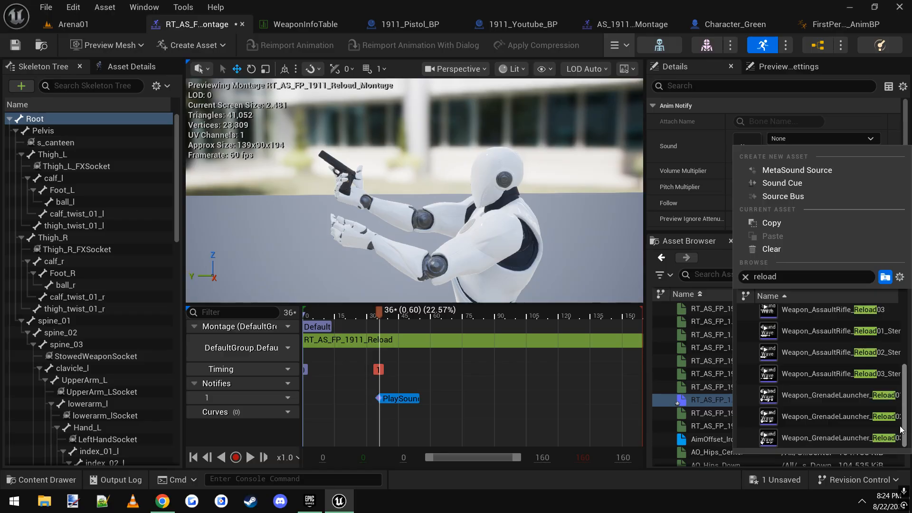
{"action": "left_click", "coordinate": [408, 400]}
{"action": "key", "text": "Delete"}
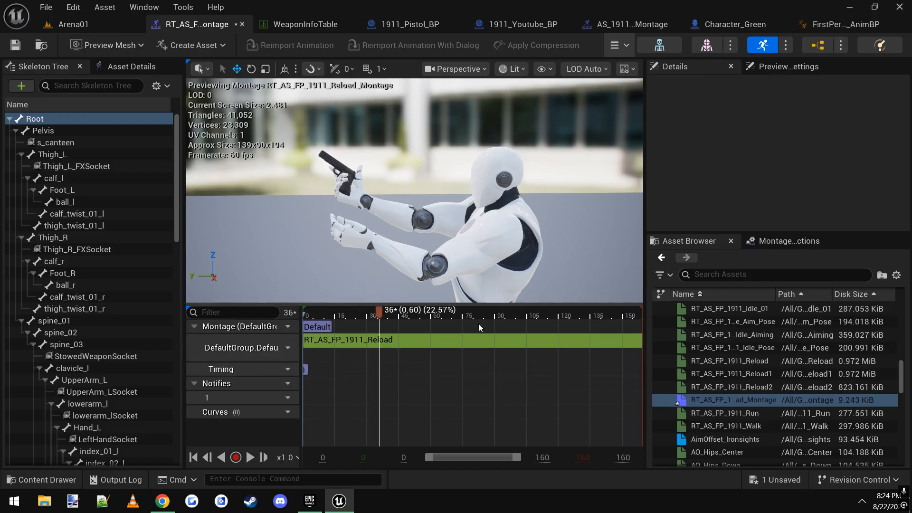
- Find AS_FP_1911_Fire_Montage among the skeleton's animation assets and open it
{"action": "scroll", "coordinate": [757, 342], "scroll_direction": "up", "scroll_amount": 2}
{"action": "scroll", "coordinate": [756, 342], "scroll_direction": "up", "scroll_amount": 4}
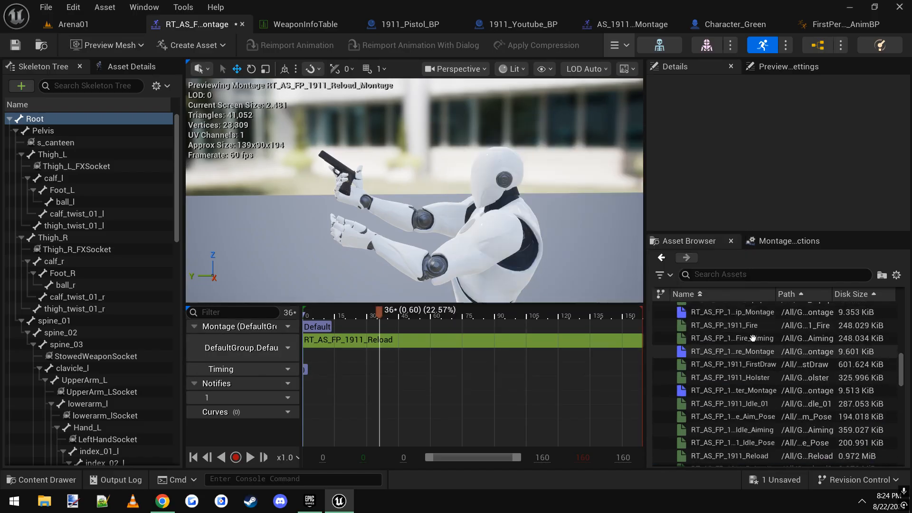
{"action": "scroll", "coordinate": [733, 329], "scroll_direction": "up", "scroll_amount": 6}
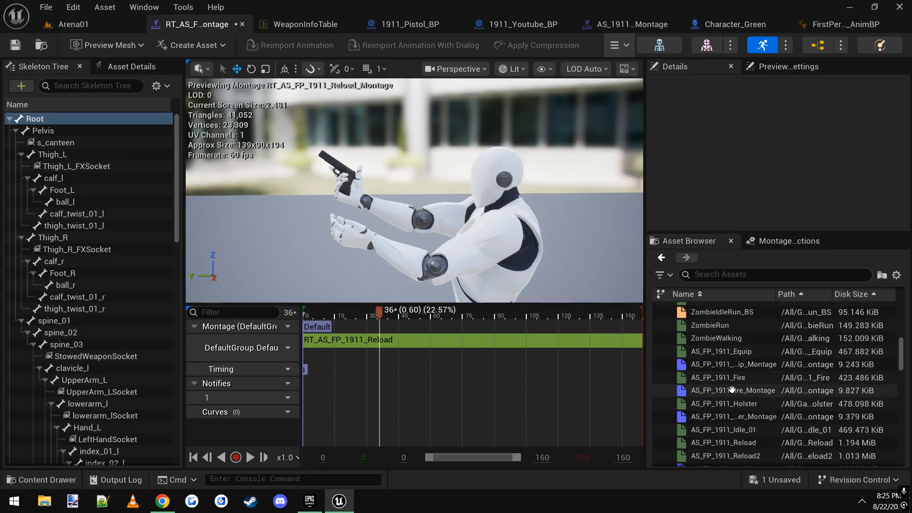
{"action": "double_click", "coordinate": [739, 391]}
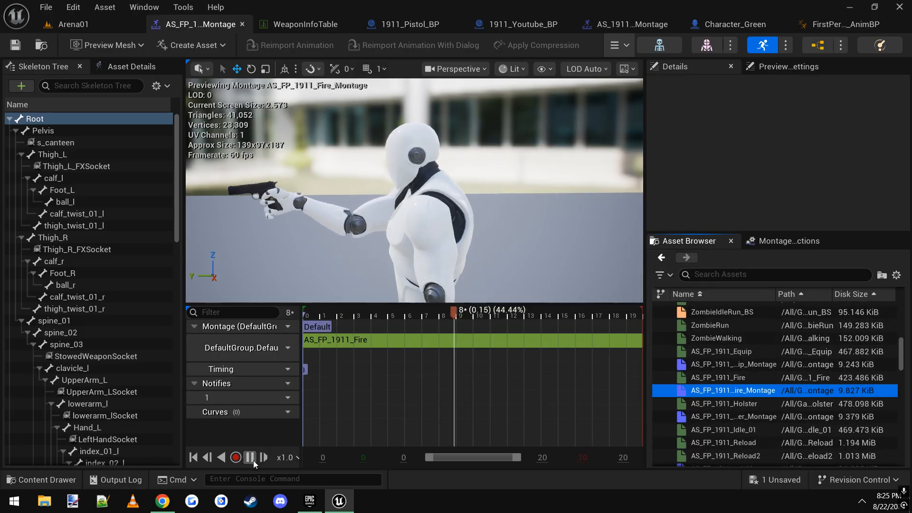
- Add a Play Niagara Particle Effect notify at about frame 3 of the fire montage, using the FXS_Pistol_Muzzle_Fire system
{"action": "right_click", "coordinate": [361, 400]}
{"action": "mouse_move", "coordinate": [421, 427]}
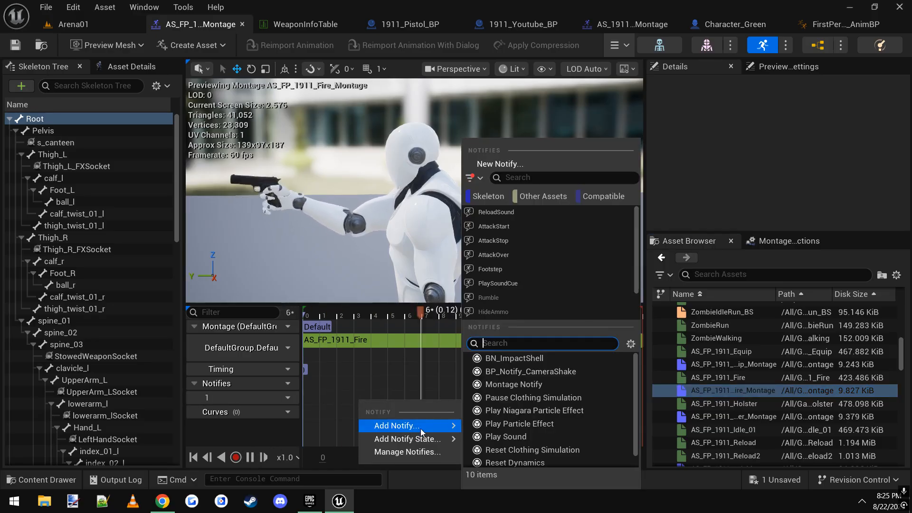
{"action": "left_click", "coordinate": [551, 411]}
{"action": "left_click", "coordinate": [397, 400]}
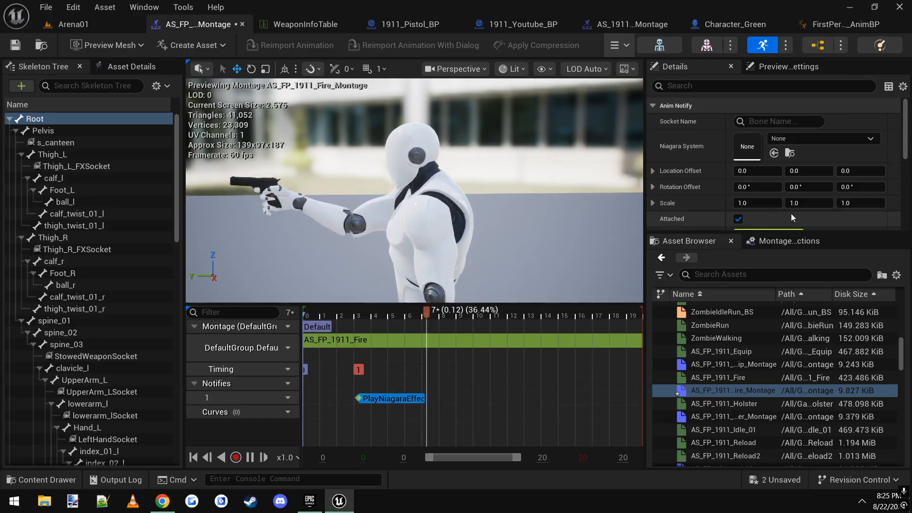
{"action": "left_click", "coordinate": [790, 138]}
{"action": "type", "text": "muzz"}
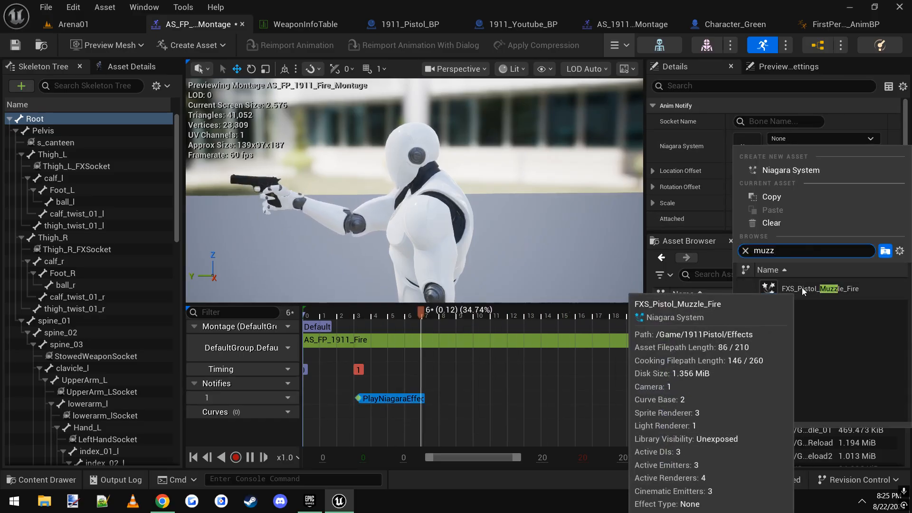
{"action": "left_click", "coordinate": [802, 288]}
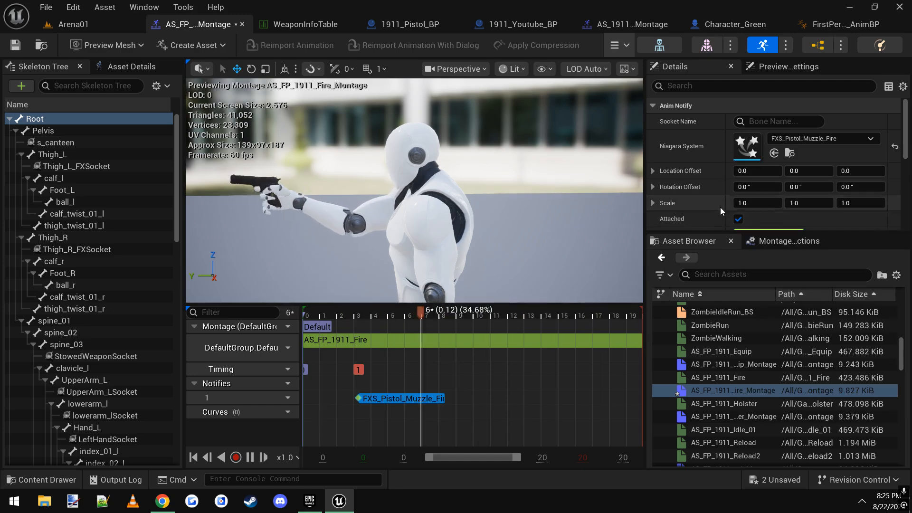
- With playback paused, look for a muzzle socket for the muzzle effect notify, and delete the notify from the fire montage
{"action": "scroll", "coordinate": [720, 208], "scroll_direction": "down", "scroll_amount": 2}
{"action": "scroll", "coordinate": [665, 188], "scroll_direction": "down", "scroll_amount": 4}
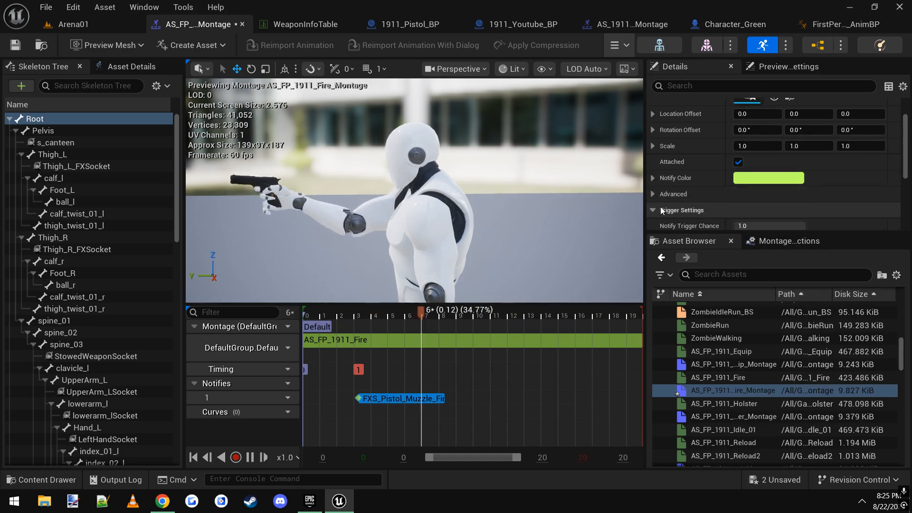
{"action": "scroll", "coordinate": [788, 196], "scroll_direction": "down", "scroll_amount": 2}
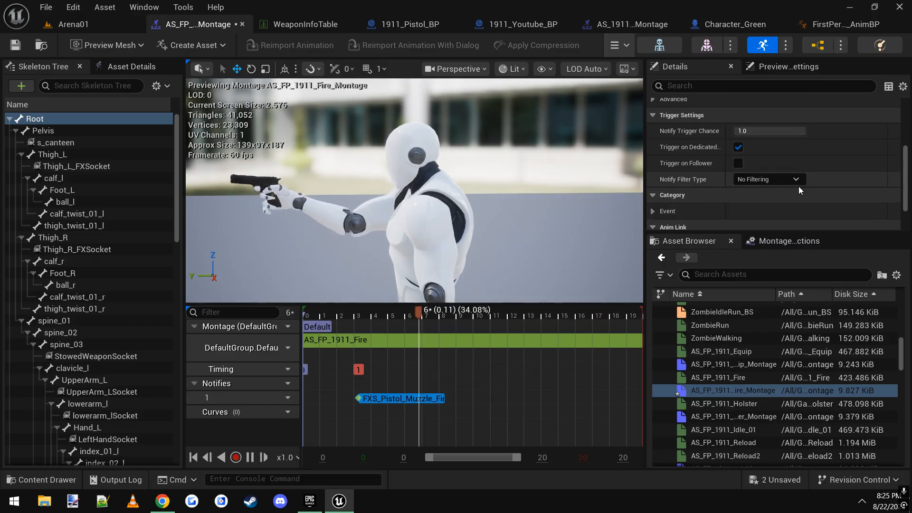
{"action": "left_click_drag", "start_coordinate": [742, 240], "coordinate": [742, 291]}
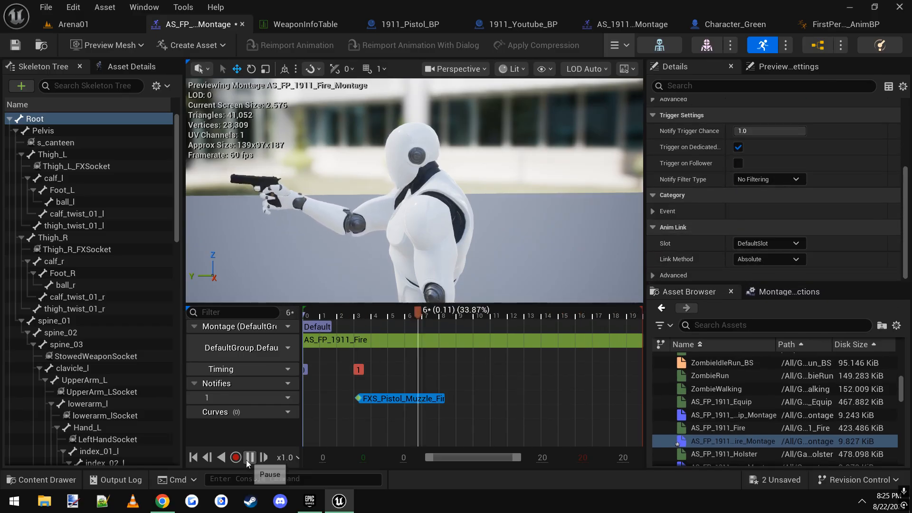
{"action": "left_click", "coordinate": [247, 461]}
{"action": "scroll", "coordinate": [905, 151], "scroll_direction": "up", "scroll_amount": 8}
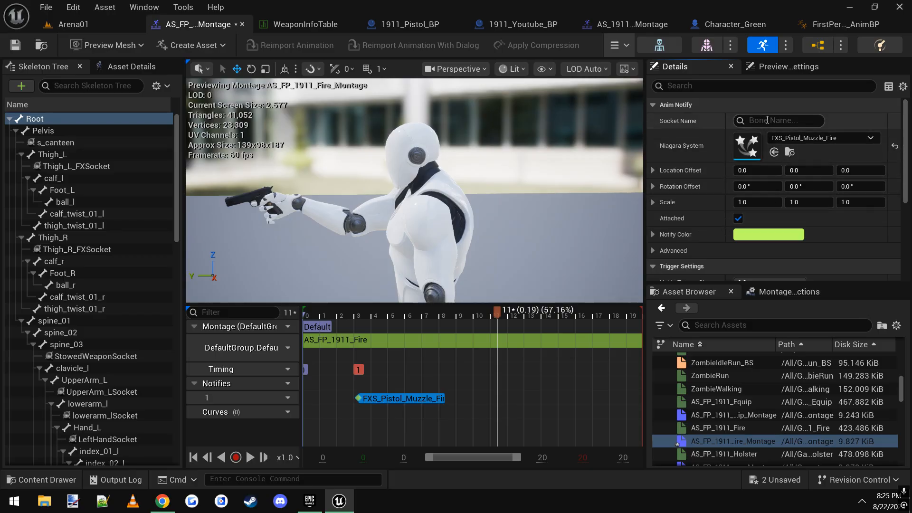
{"action": "type", "text": "mu"}
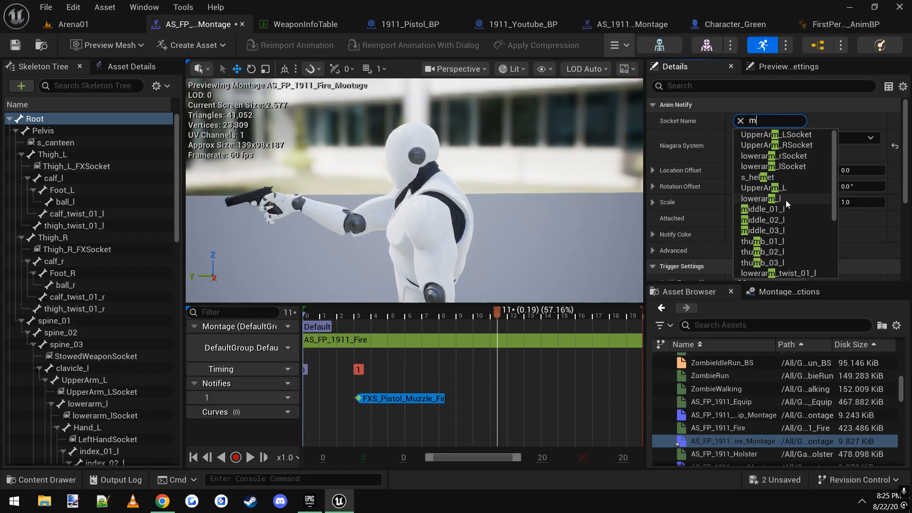
{"action": "mouse_move", "coordinate": [835, 175]}
{"action": "left_mouse_down"}
{"action": "mouse_move", "coordinate": [828, 243]}
{"action": "mouse_move", "coordinate": [840, 175]}
{"action": "left_mouse_up"}
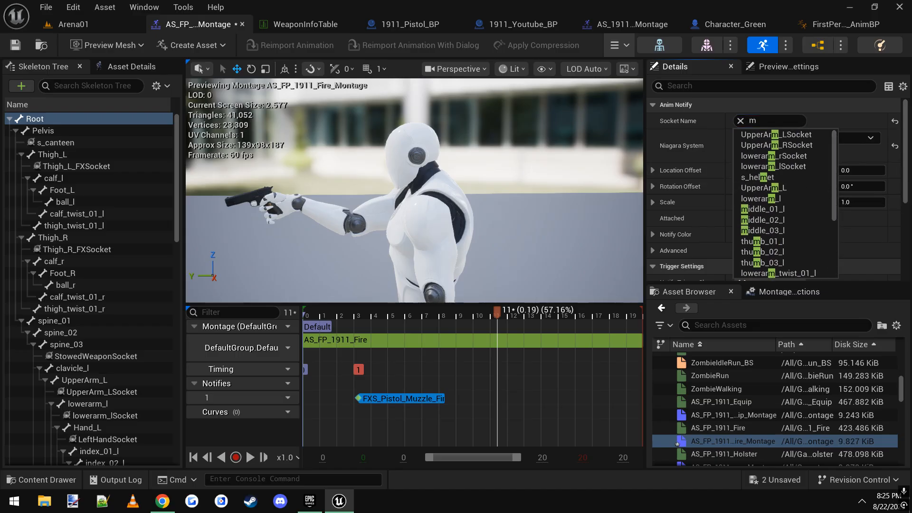
{"action": "left_click_drag", "start_coordinate": [542, 233], "coordinate": [520, 269]}
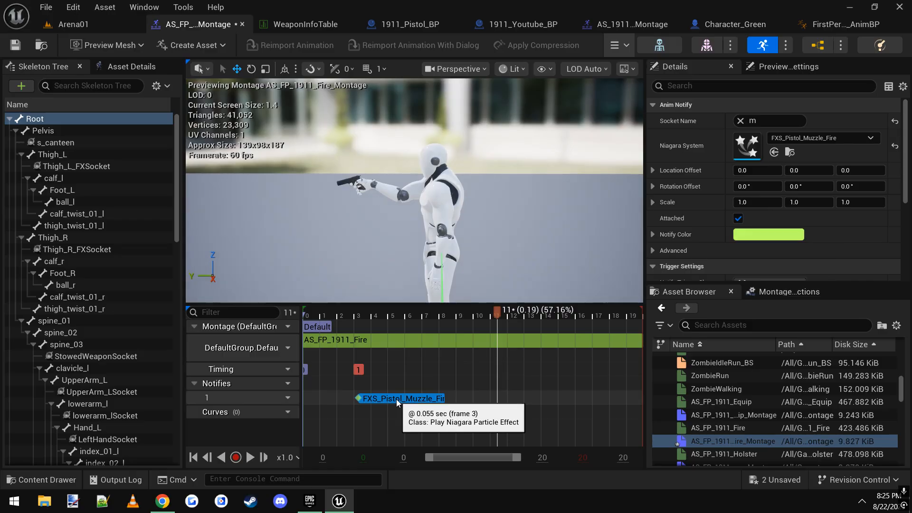
{"action": "key", "text": "Delete"}
- Open the gun's AS_1911_Fire_Montage from the 1911Pistol/Animations/Gun folder and pause its playback
{"action": "left_click", "coordinate": [86, 26]}
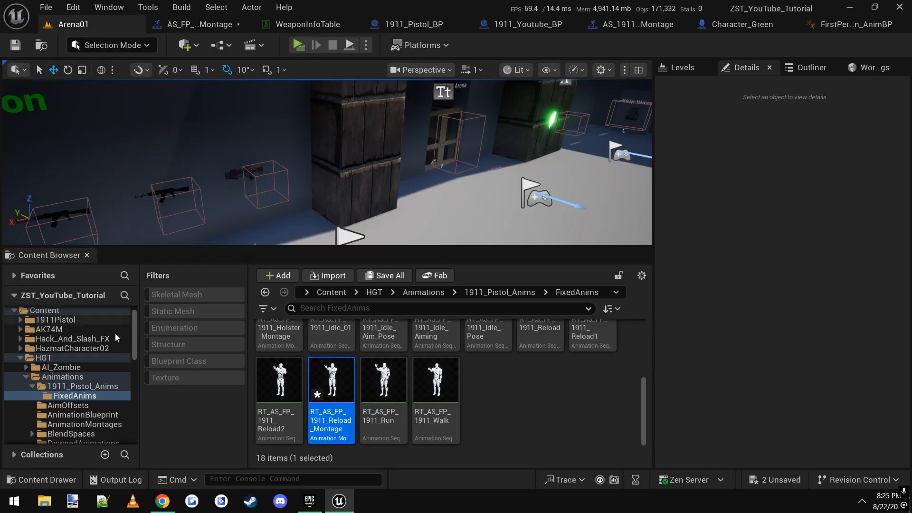
{"action": "left_click", "coordinate": [56, 331]}
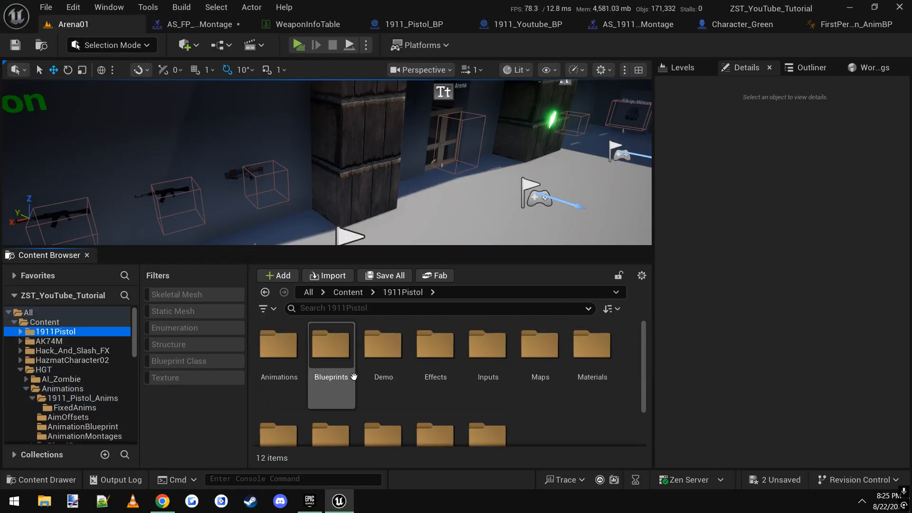
{"action": "double_click", "coordinate": [284, 358]}
{"action": "double_click", "coordinate": [284, 358]}
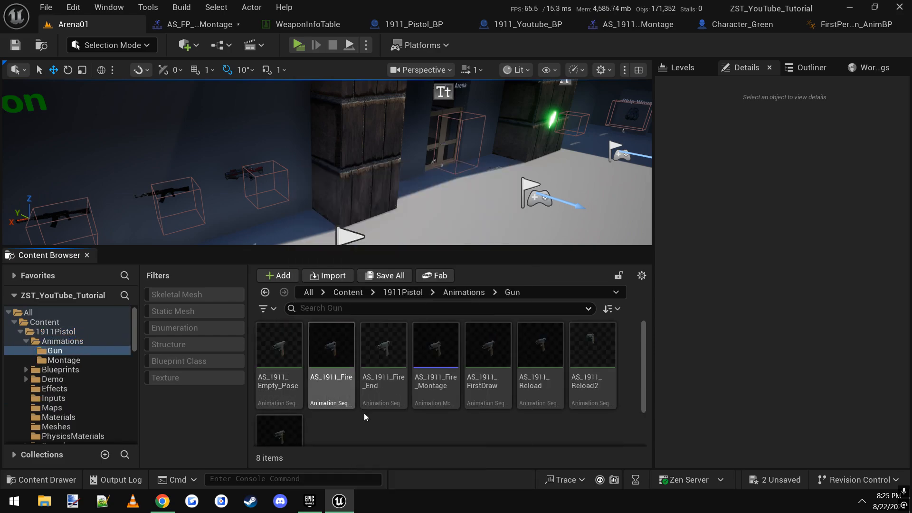
{"action": "scroll", "coordinate": [394, 411], "scroll_direction": "down", "scroll_amount": 1}
{"action": "scroll", "coordinate": [425, 387], "scroll_direction": "up", "scroll_amount": 1}
{"action": "double_click", "coordinate": [429, 364]}
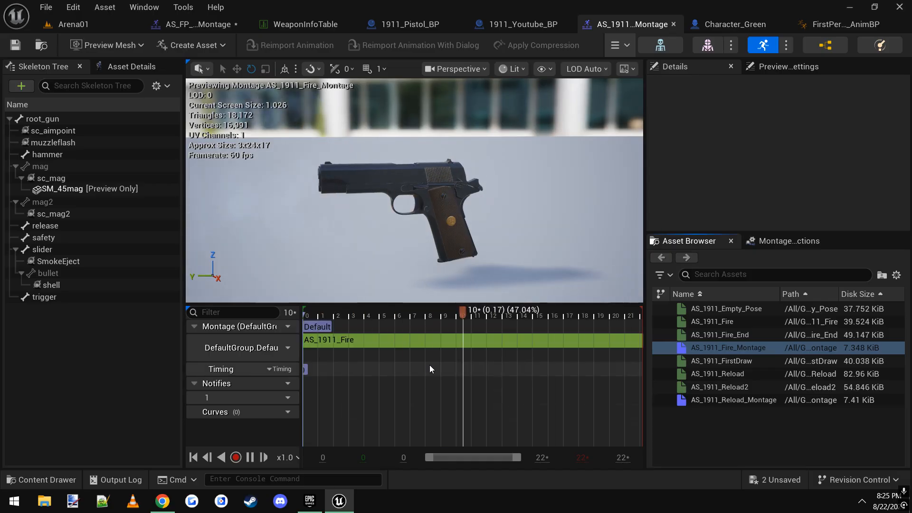
{"action": "right_click_drag", "start_coordinate": [414, 205], "coordinate": [365, 204]}
{"action": "key", "text": "w"}
{"action": "left_click", "coordinate": [249, 458]}
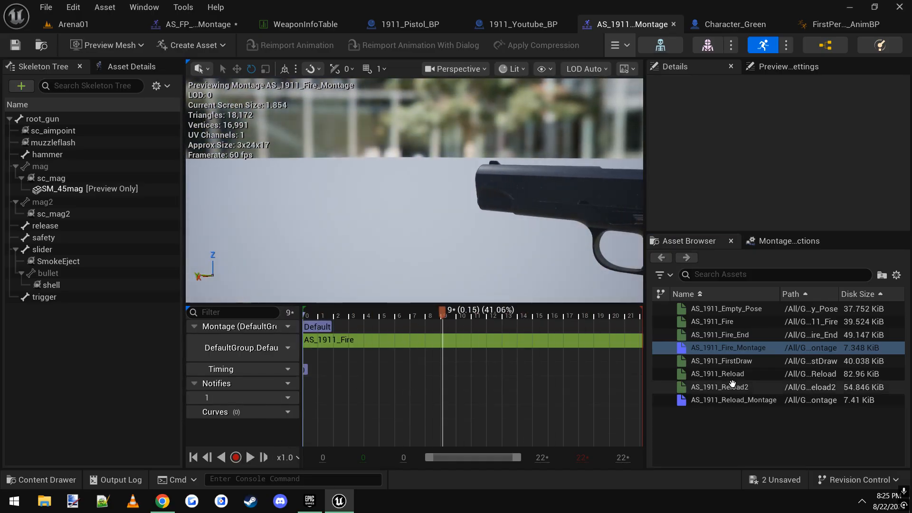
- Open the gun's AS_1911_Fire animation and inspect its firing sound, muzzle effect and impact shell notifies
{"action": "double_click", "coordinate": [732, 321]}
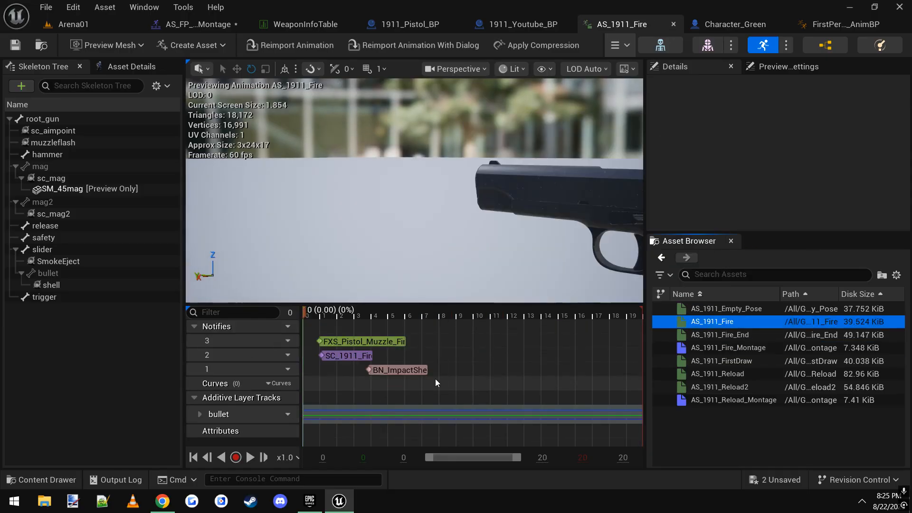
{"action": "key", "text": "s"}
{"action": "right_click_drag", "start_coordinate": [528, 244], "coordinate": [561, 233]}
{"action": "key", "text": "w"}
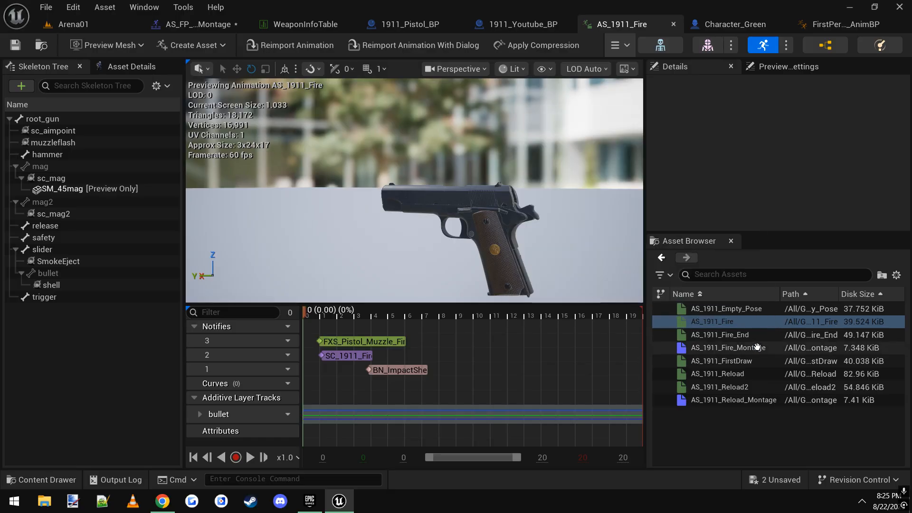
{"action": "left_click", "coordinate": [344, 357]}
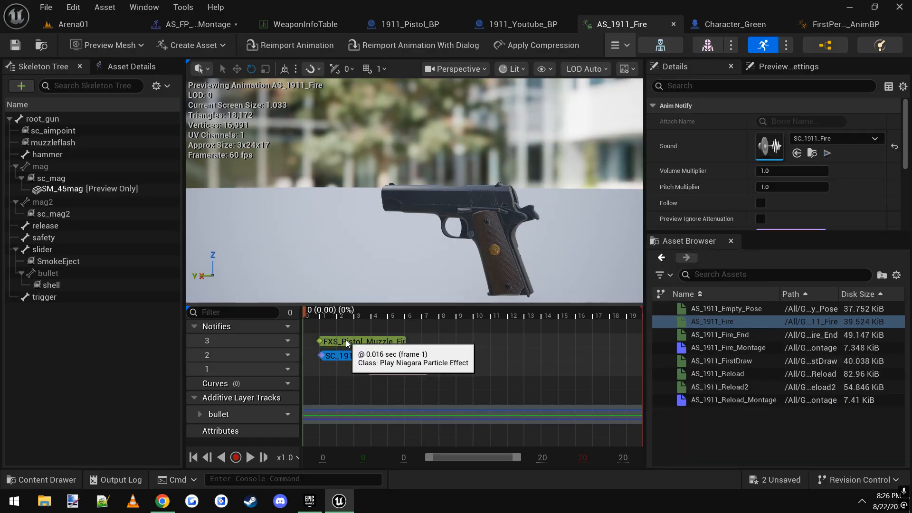
{"action": "left_click", "coordinate": [348, 342]}
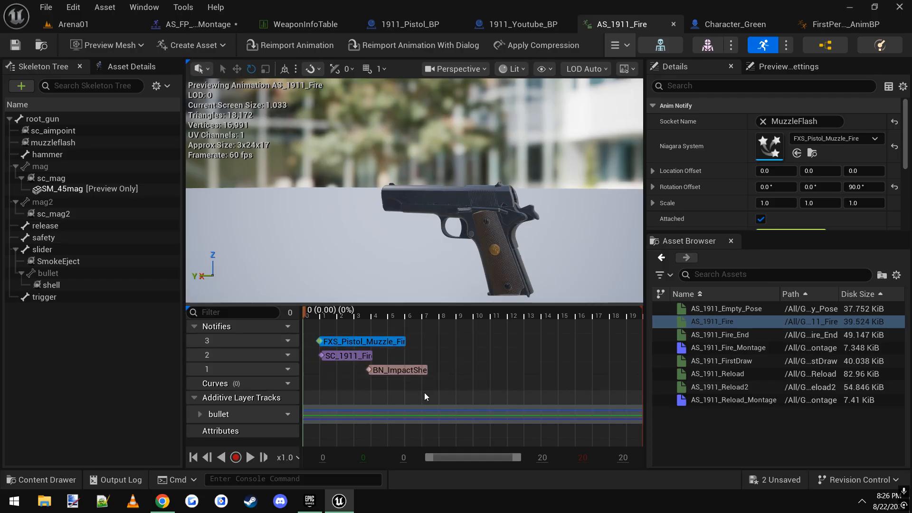
{"action": "left_click", "coordinate": [402, 372]}
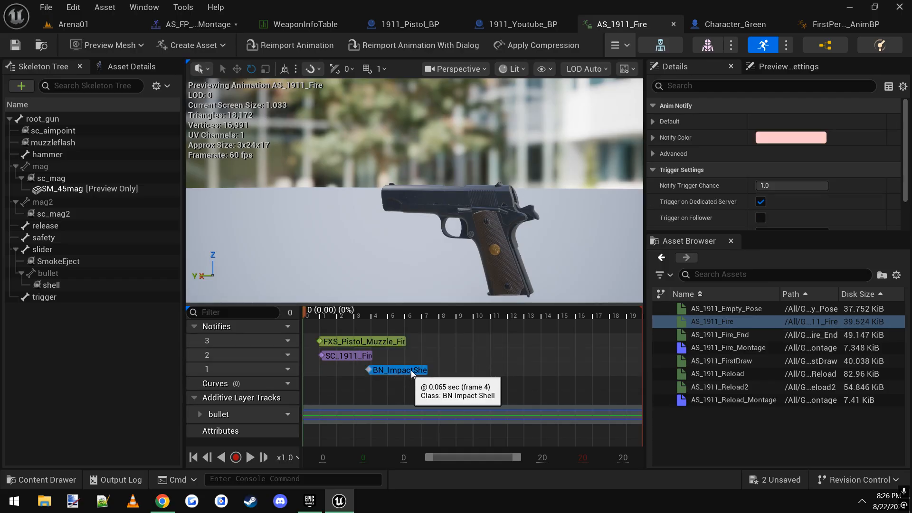
{"action": "right_click_drag", "start_coordinate": [469, 234], "coordinate": [458, 157]}
{"action": "right_click_drag", "start_coordinate": [455, 208], "coordinate": [460, 230]}
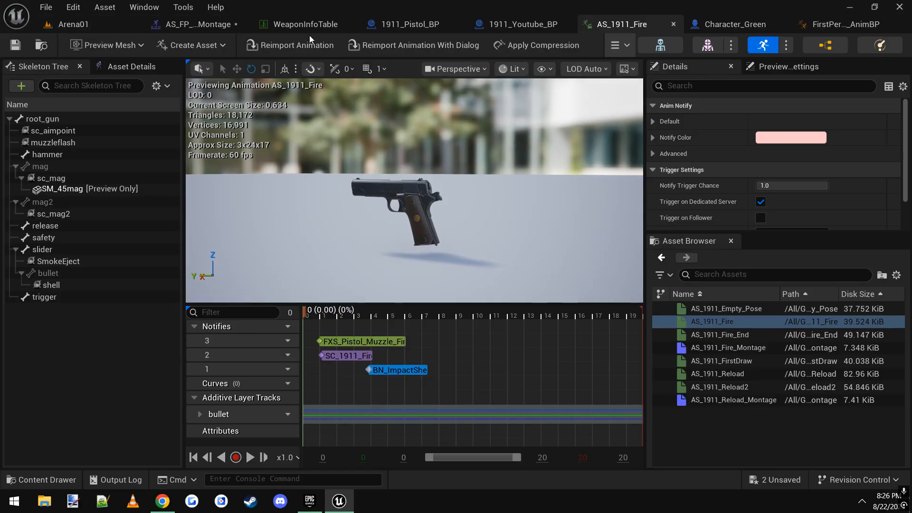
{"action": "left_click", "coordinate": [203, 26]}
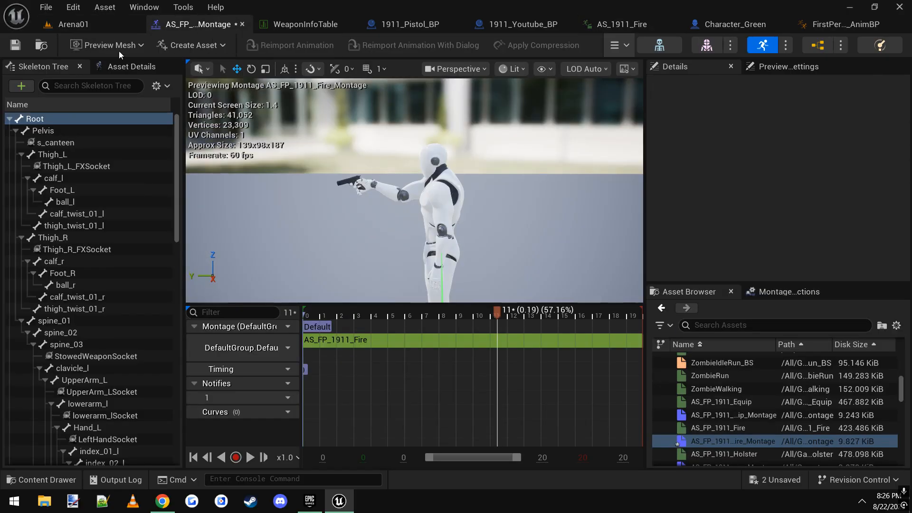
{"action": "right_click_drag", "start_coordinate": [446, 177], "coordinate": [438, 194]}
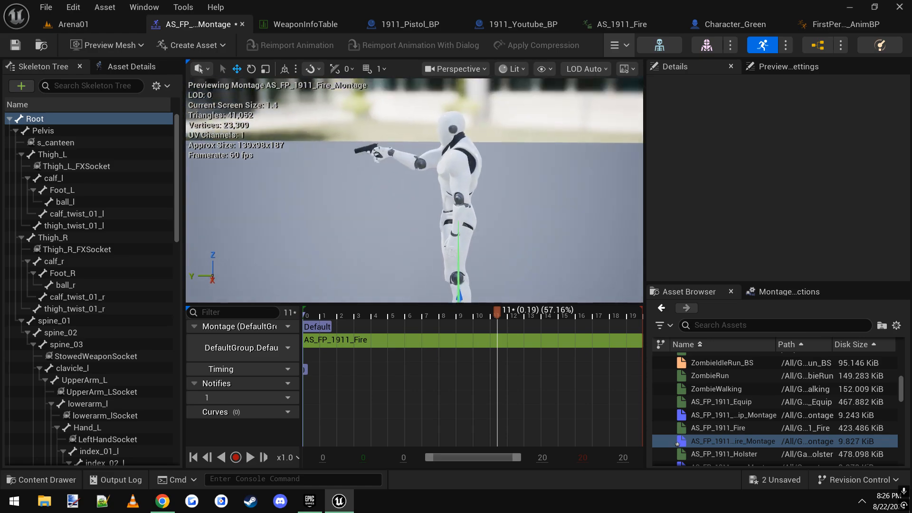
{"action": "left_click", "coordinate": [87, 24]}
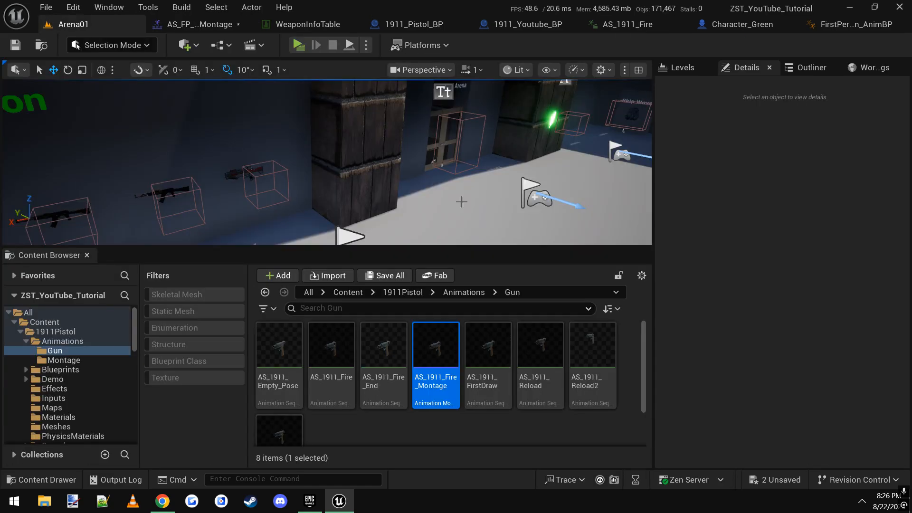
{"action": "right_click_drag", "start_coordinate": [336, 160], "coordinate": [511, 160]}
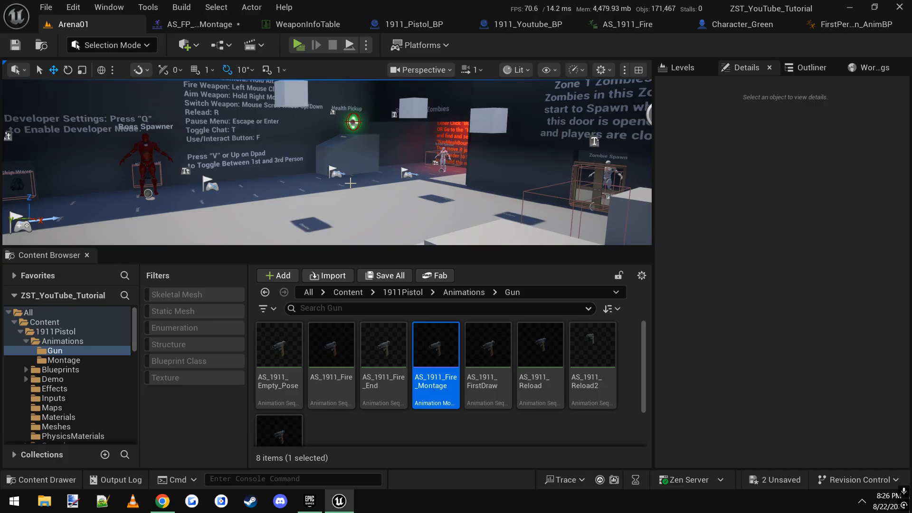
- Examine the pistol state machines and cached poses in FirstPerson_AnimBP's AnimGraph, and return to the Arena01 level
{"action": "left_click", "coordinate": [849, 27]}
{"action": "scroll", "coordinate": [271, 371], "scroll_direction": "up", "scroll_amount": 4}
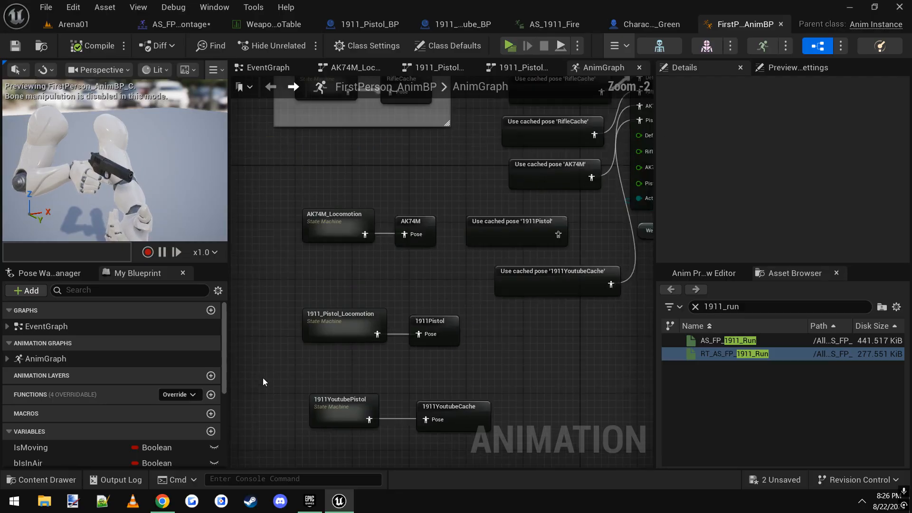
{"action": "left_click", "coordinate": [342, 326]}
{"action": "right_click_drag", "start_coordinate": [385, 381], "coordinate": [383, 334]}
{"action": "left_click", "coordinate": [379, 354]}
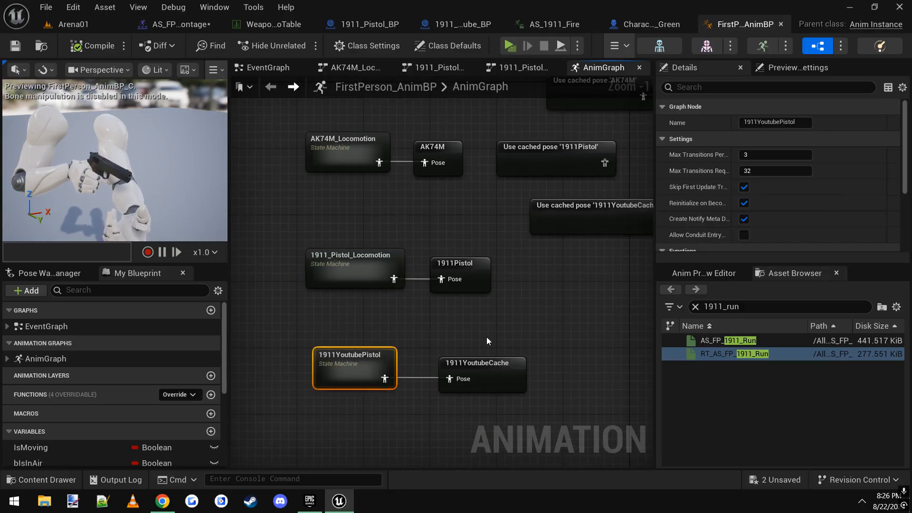
{"action": "left_click", "coordinate": [496, 332]}
{"action": "right_click_drag", "start_coordinate": [516, 315], "coordinate": [443, 357]}
{"action": "scroll", "coordinate": [444, 357], "scroll_direction": "down", "scroll_amount": 3}
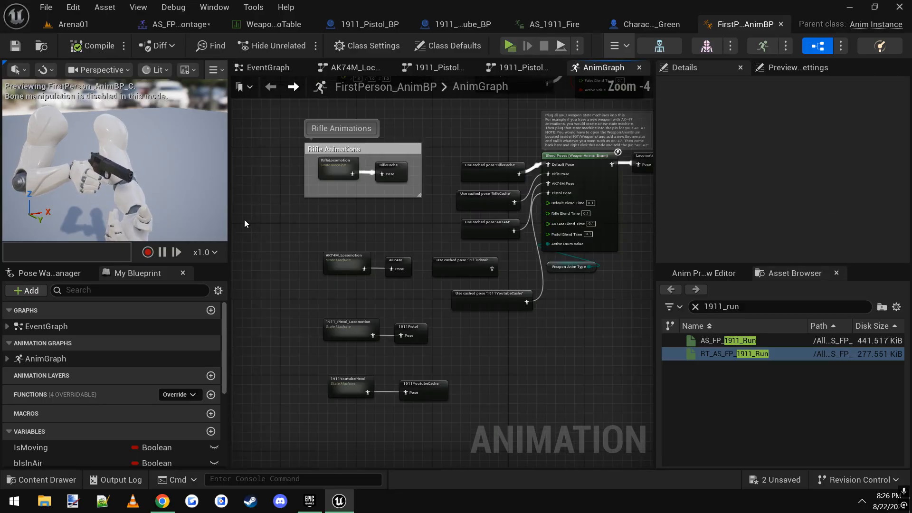
{"action": "left_click", "coordinate": [111, 25]}
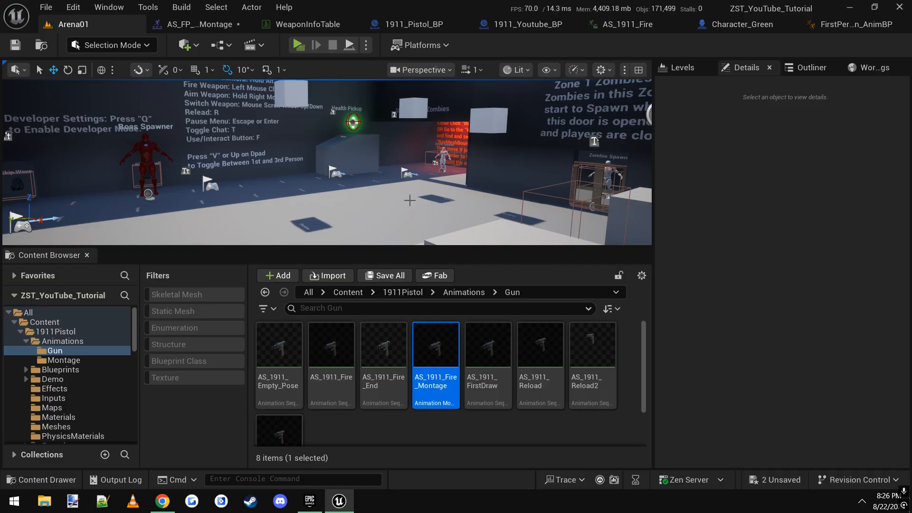